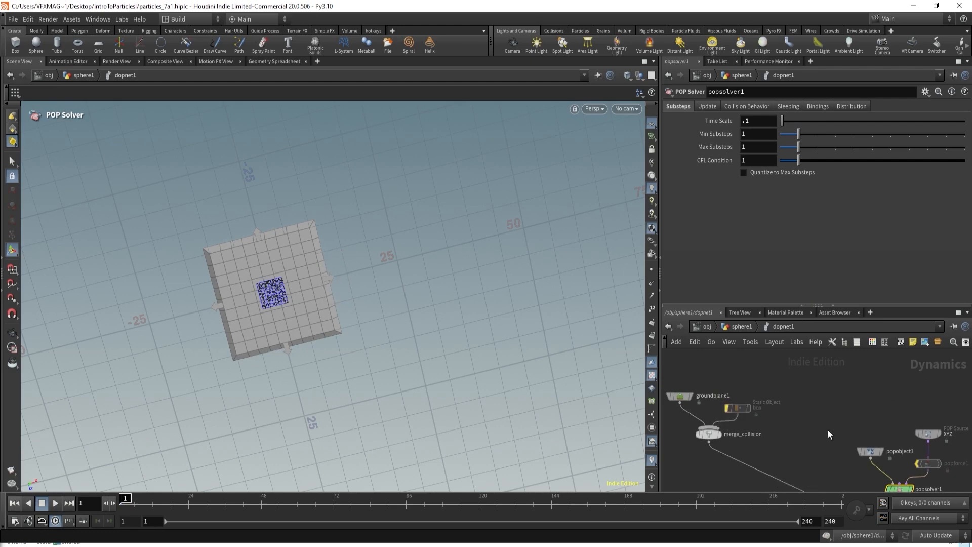
Play the particle simulation and set the POP Solver's Time Scale to 10.
{"action": "middle_click_drag", "start_coordinate": [828, 434], "coordinate": [759, 387]}
{"action": "left_click", "coordinate": [53, 504]}
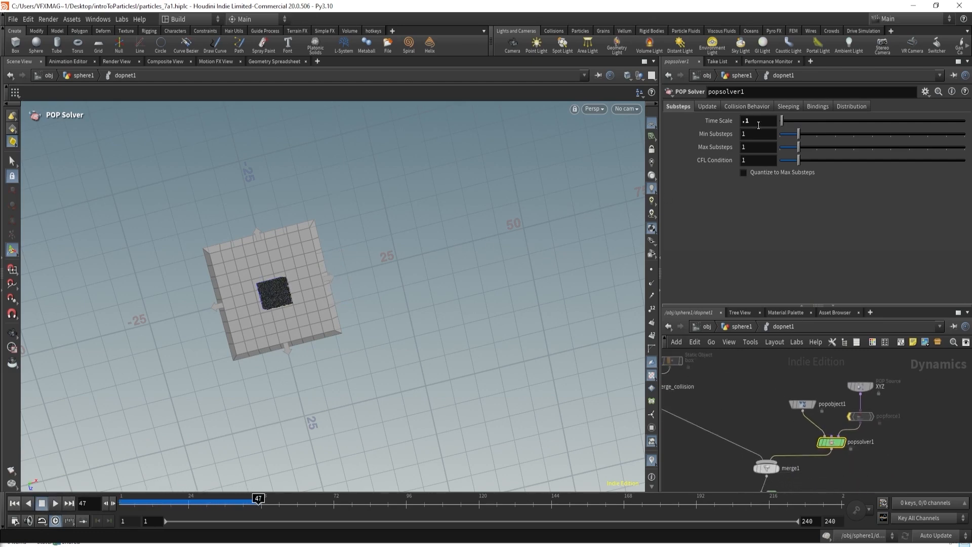
{"action": "type", "text": "0"}
{"action": "key", "text": "Return"}
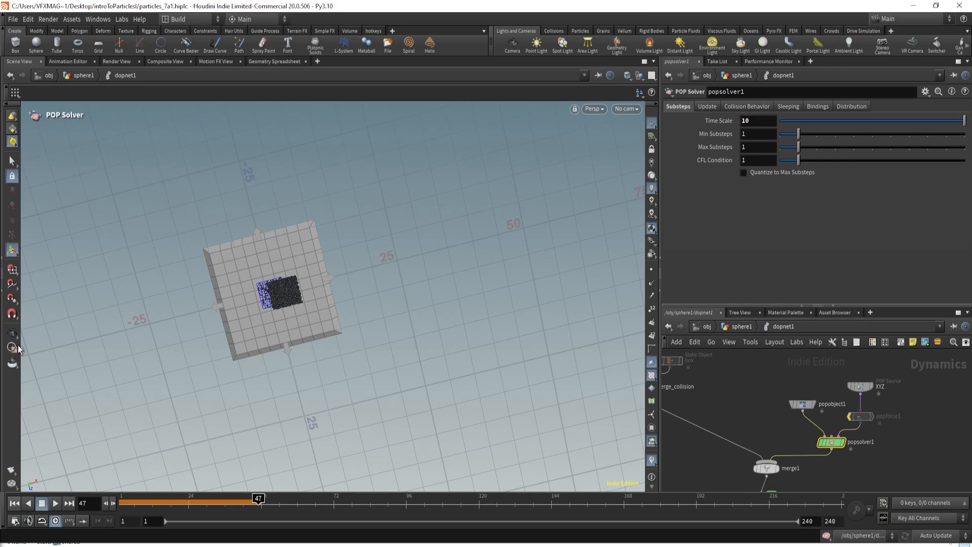
Replay the simulation from the first frame and examine the particle motion from above and from a low side angle.
{"action": "left_click", "coordinate": [14, 503]}
{"action": "left_click", "coordinate": [53, 503]}
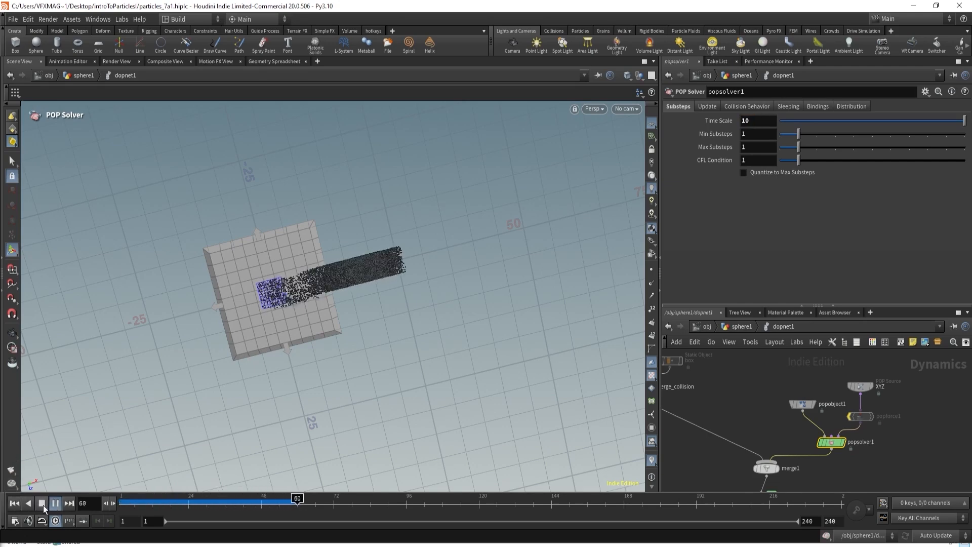
{"action": "left_click", "coordinate": [44, 505]}
{"action": "key", "text": "Escape"}
{"action": "left_click_drag", "start_coordinate": [394, 289], "coordinate": [345, 356], "text": "alt"}
{"action": "scroll", "coordinate": [345, 356], "scroll_direction": "up", "scroll_amount": 3}
{"action": "left_click", "coordinate": [14, 502]}
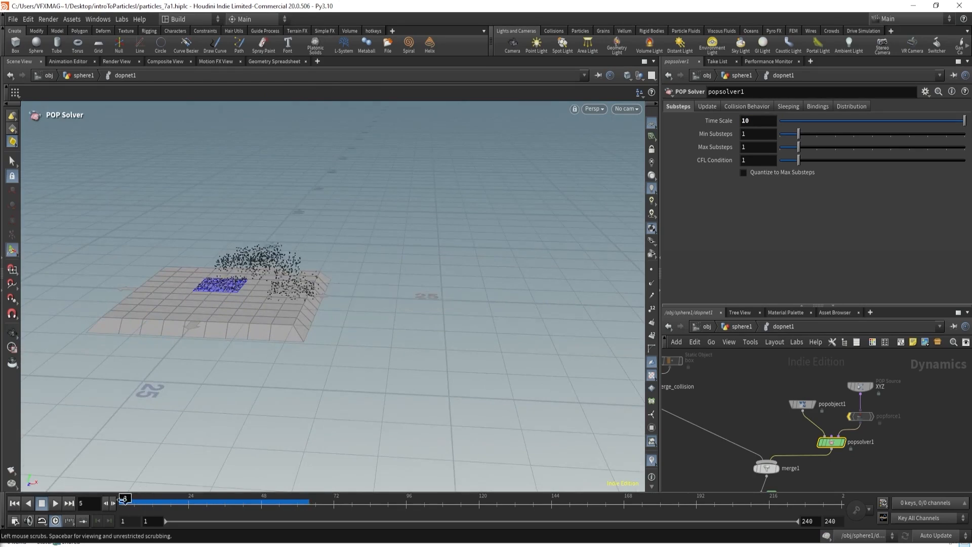
{"action": "left_click", "coordinate": [53, 503]}
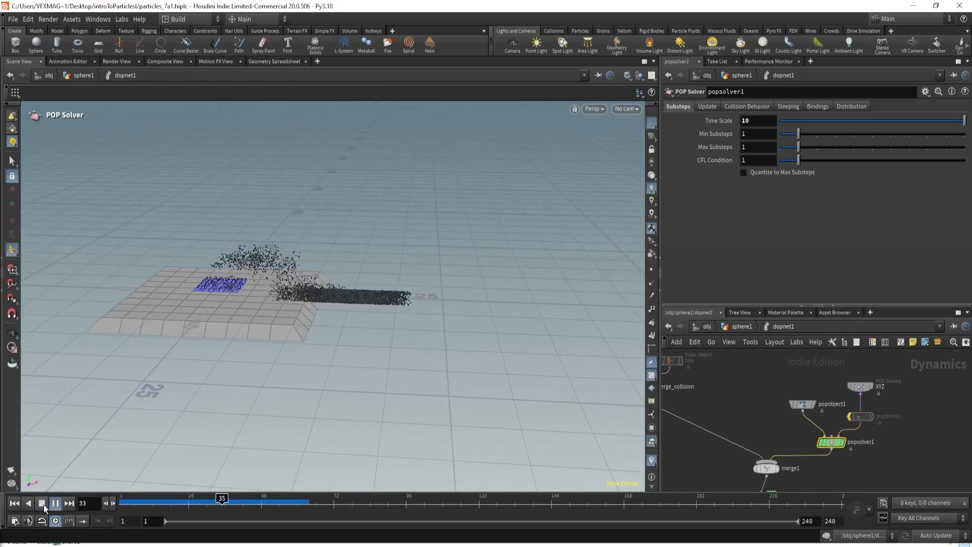
{"action": "left_click", "coordinate": [43, 505]}
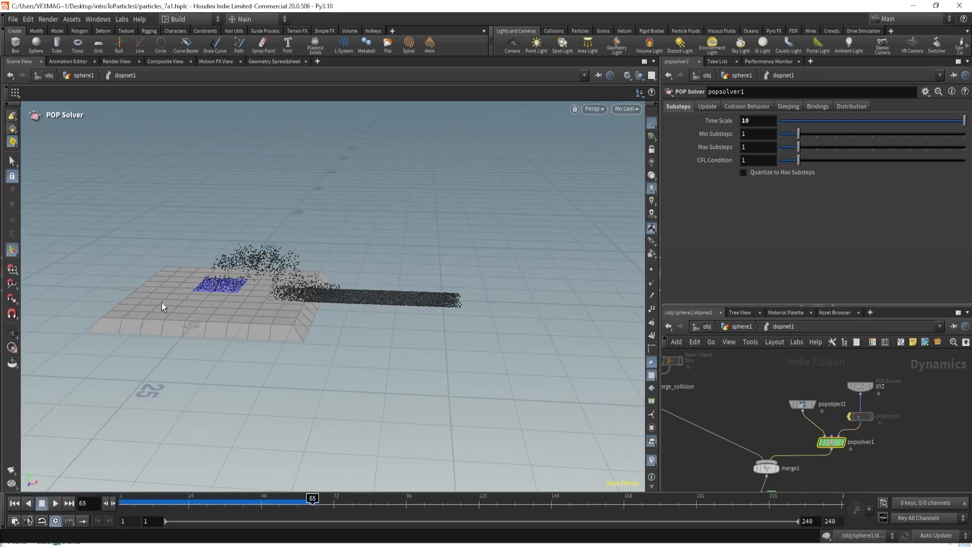
{"action": "right_click_drag", "start_coordinate": [162, 302], "coordinate": [447, 263], "text": "alt"}
{"action": "left_click_drag", "start_coordinate": [447, 263], "coordinate": [430, 337], "text": "alt"}
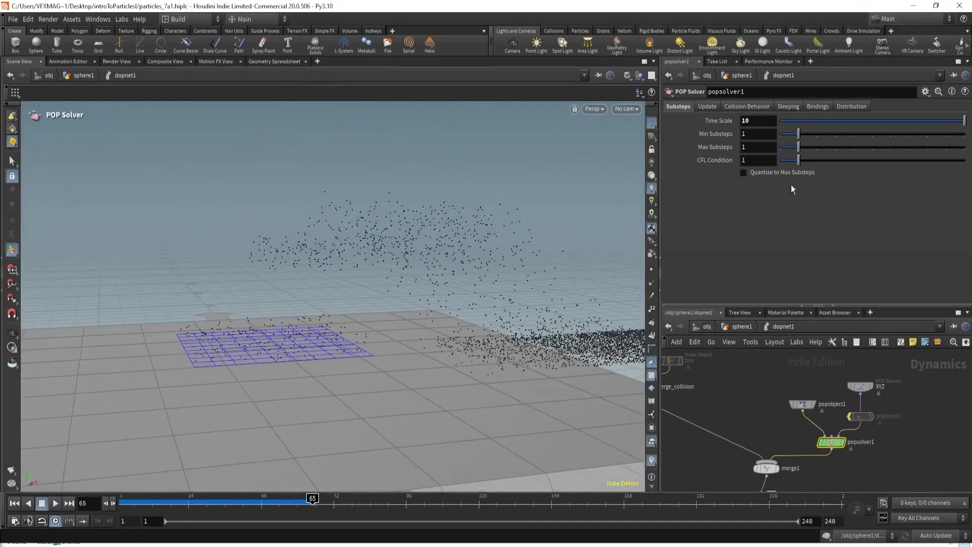
Reset the POP Solver's Time Scale to its default and check the parent DOP network's simulation substeps.
{"action": "middle_click", "coordinate": [758, 124], "text": "ctrl"}
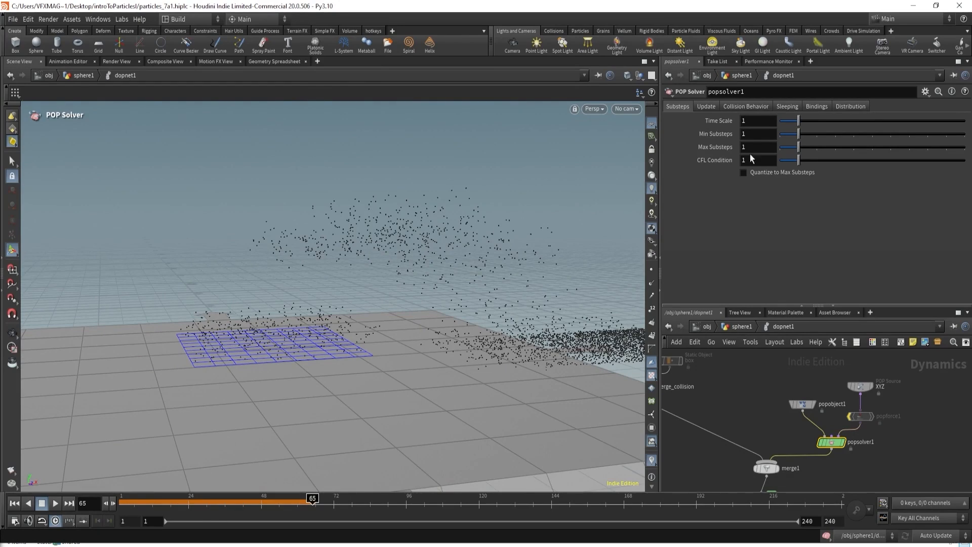
{"action": "left_click", "coordinate": [742, 326]}
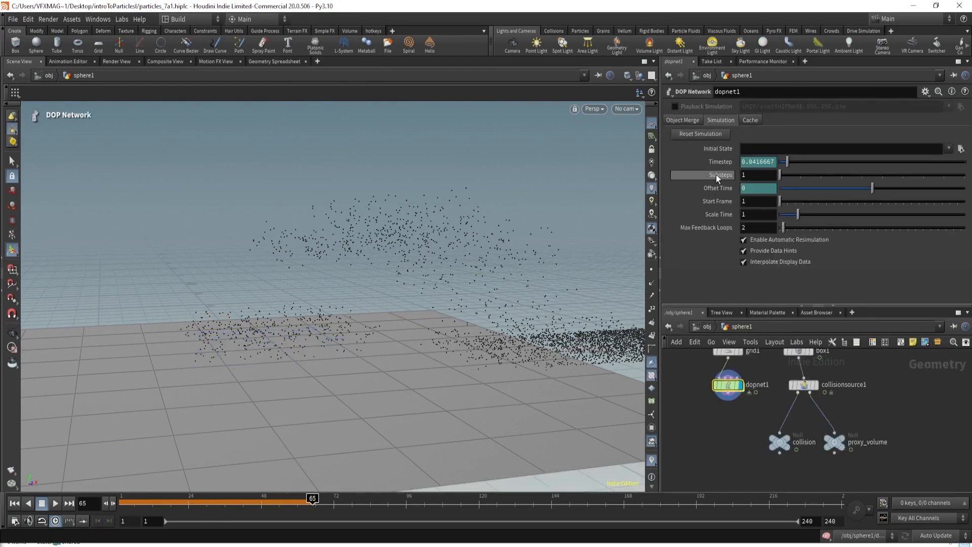
{"action": "double_click", "coordinate": [729, 385]}
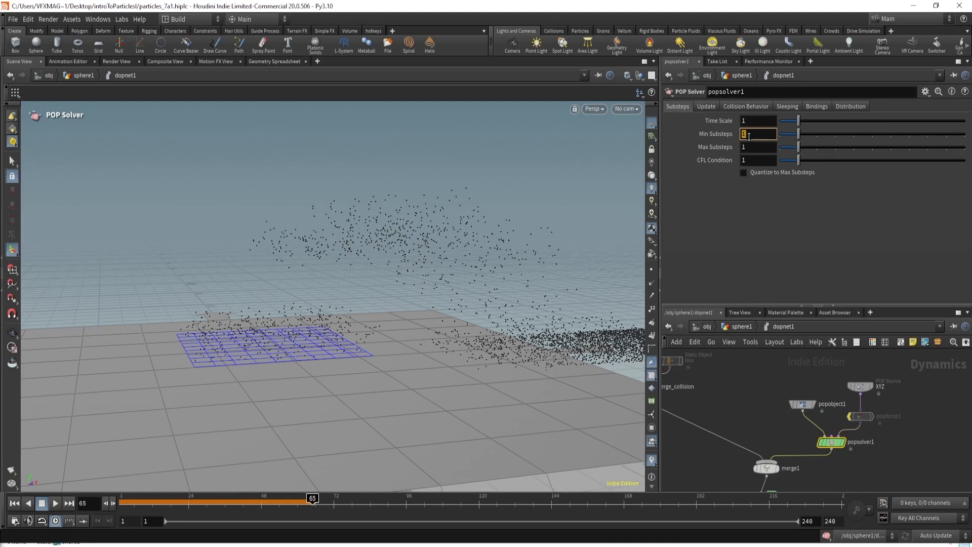
Set the POP Solver's Min Substeps to 2 and Max Substeps to 4, and replay the simulation from frame 1.
{"action": "key", "text": "Return"}
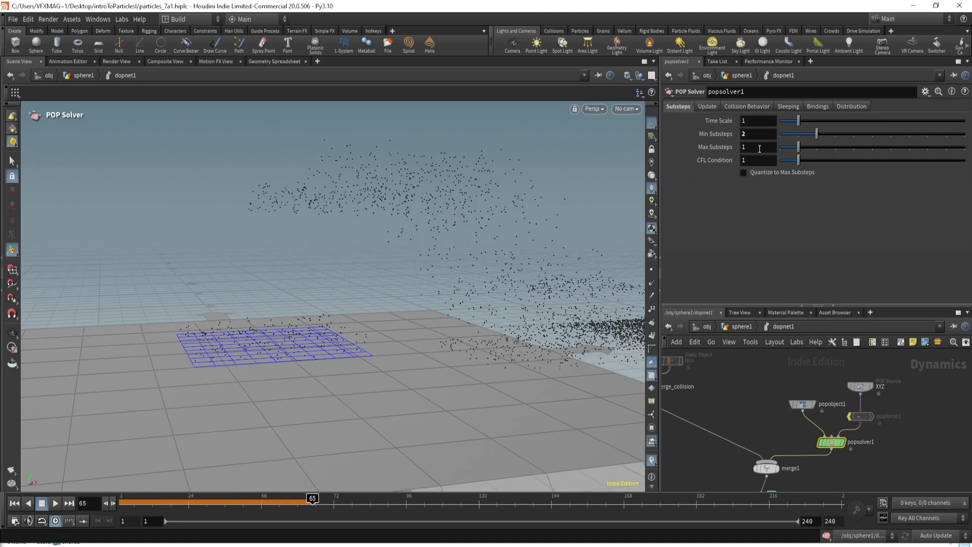
{"action": "key", "text": "Return"}
{"action": "left_click_drag", "start_coordinate": [251, 494], "coordinate": [121, 496]}
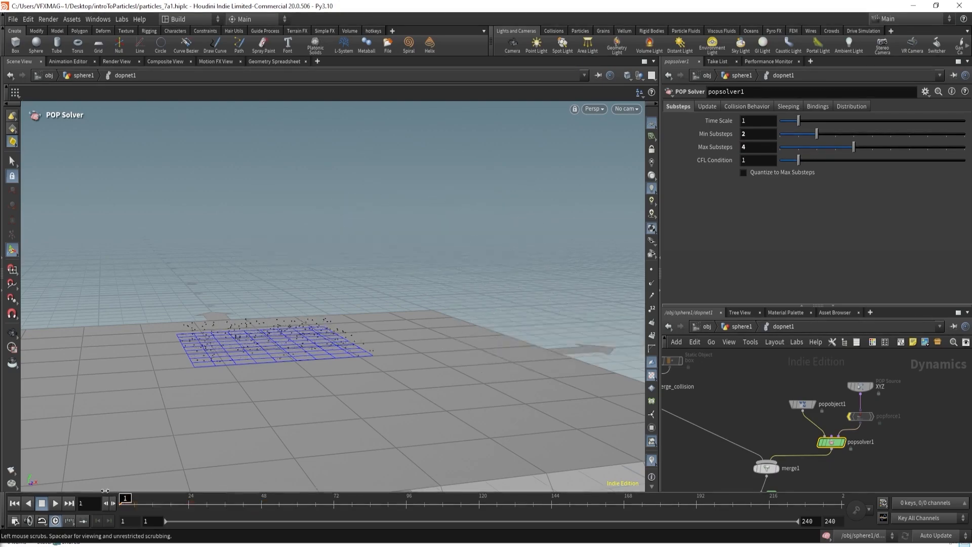
{"action": "left_click", "coordinate": [53, 503]}
{"action": "mouse_move", "coordinate": [391, 311]}
{"action": "left_mouse_down", "text": "alt"}
{"action": "mouse_move", "coordinate": [396, 334]}
{"action": "mouse_move", "coordinate": [260, 382]}
{"action": "left_mouse_up", "text": "alt"}
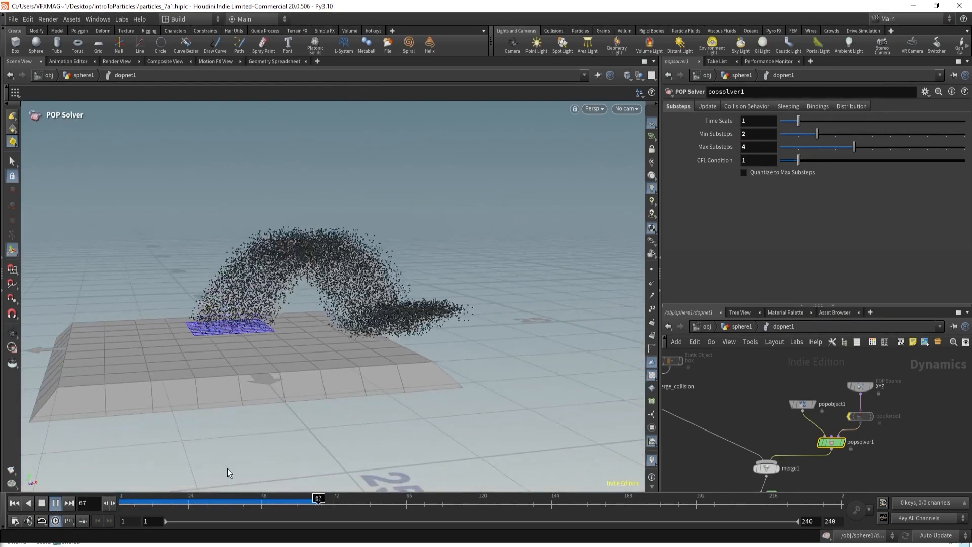
{"action": "left_click_drag", "start_coordinate": [248, 502], "coordinate": [331, 510]}
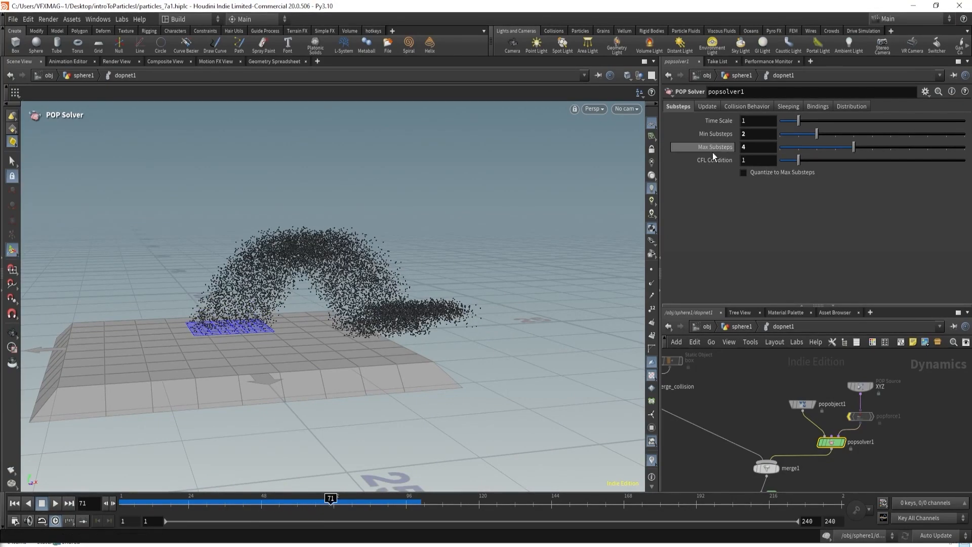
{"action": "left_click", "coordinate": [46, 505]}
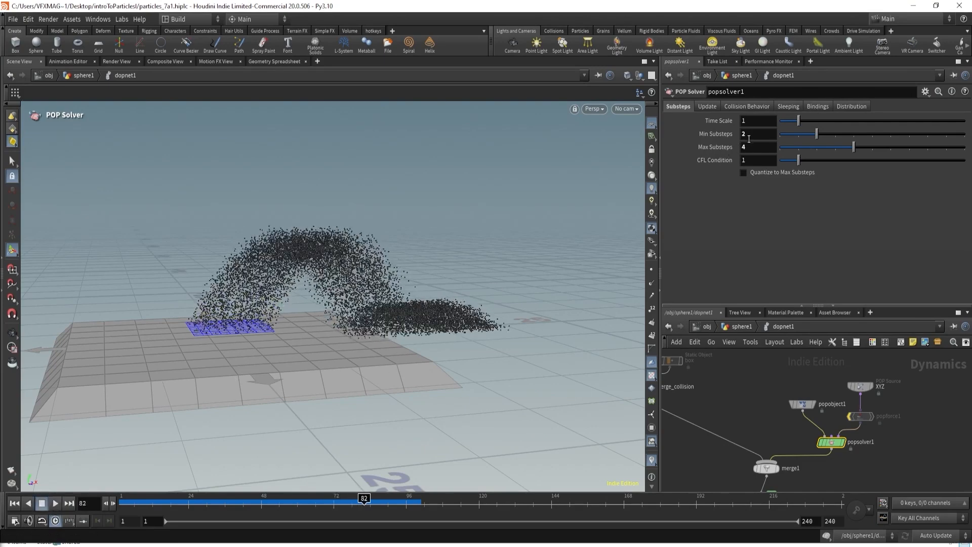
Reset the POP Solver's Min Substeps and Max Substeps to their defaults.
{"action": "left_click", "coordinate": [749, 134]}
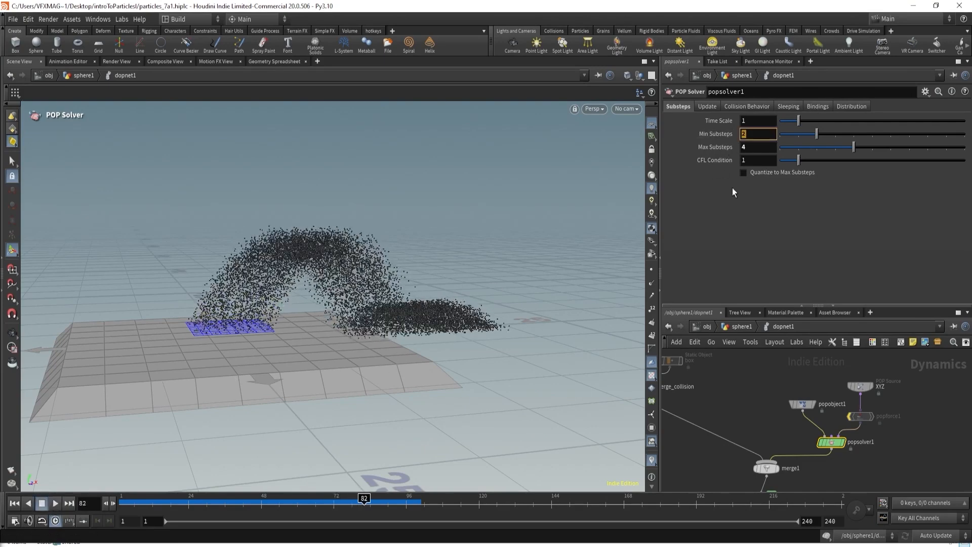
{"action": "middle_click", "coordinate": [724, 132], "text": "ctrl"}
{"action": "middle_click", "coordinate": [720, 148], "text": "ctrl"}
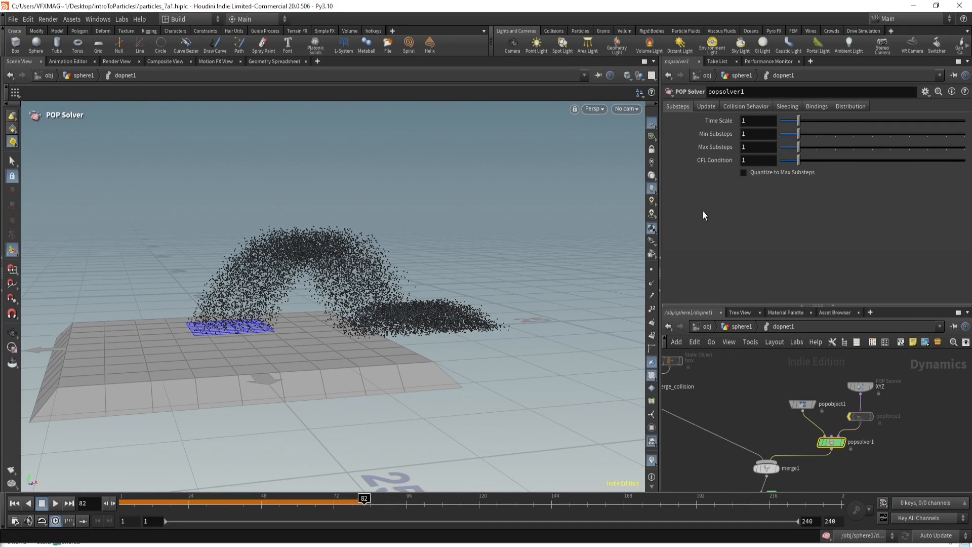
Show the POP Solver's Update settings and play the simulation from frame 1 with the whole platform in view.
{"action": "left_click", "coordinate": [704, 106]}
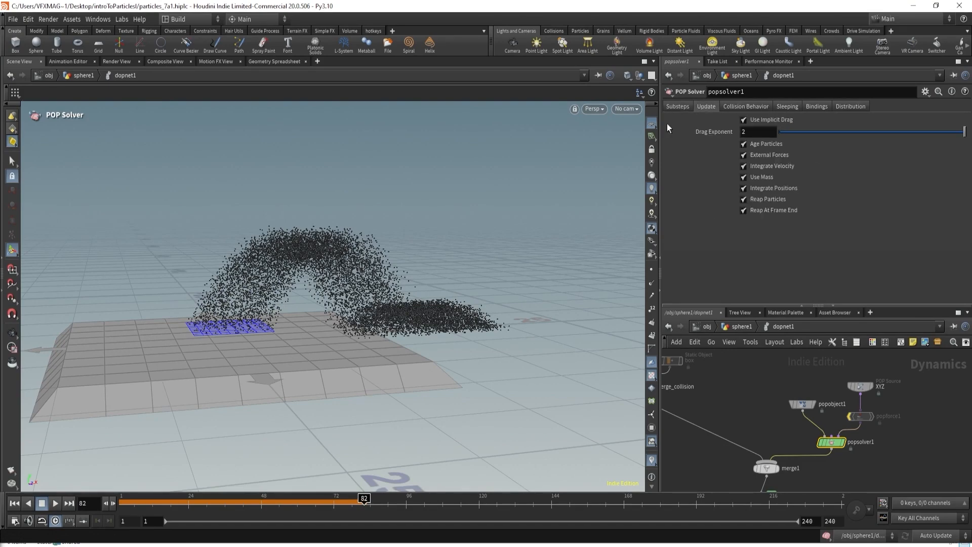
{"action": "left_click_drag", "start_coordinate": [211, 497], "coordinate": [119, 498]}
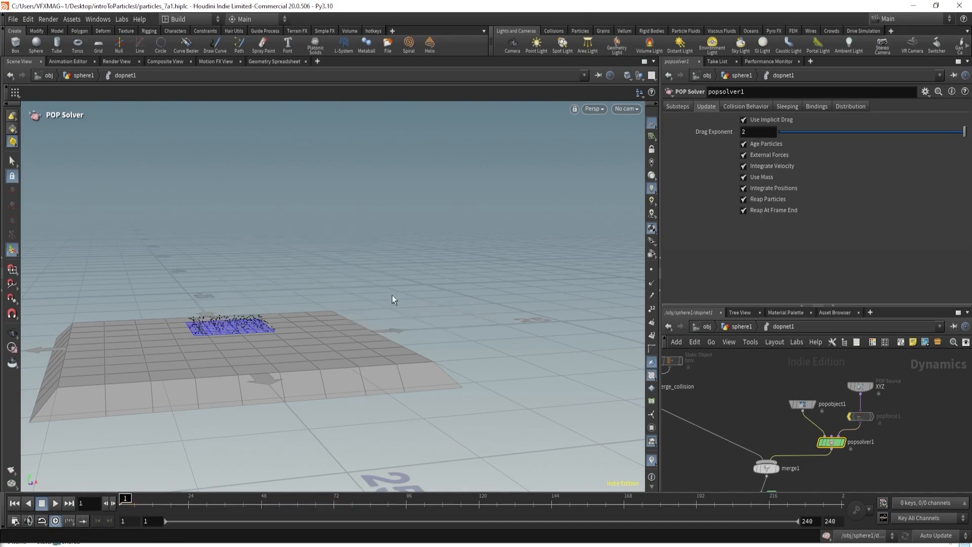
{"action": "left_click_drag", "start_coordinate": [392, 295], "coordinate": [373, 323], "text": "alt"}
{"action": "right_click_drag", "start_coordinate": [373, 323], "coordinate": [326, 362], "text": "alt"}
{"action": "middle_click_drag", "start_coordinate": [326, 362], "coordinate": [387, 281], "text": "alt"}
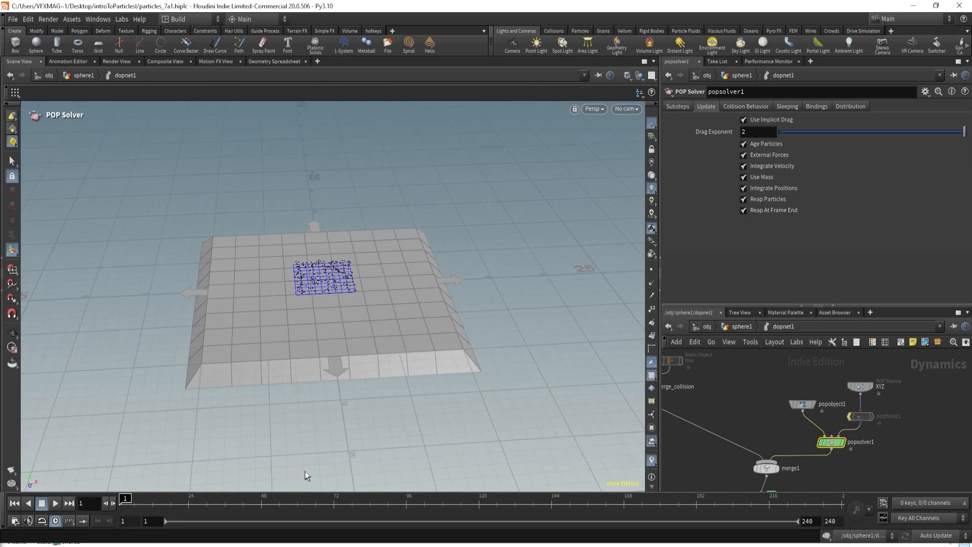
{"action": "left_click", "coordinate": [54, 503]}
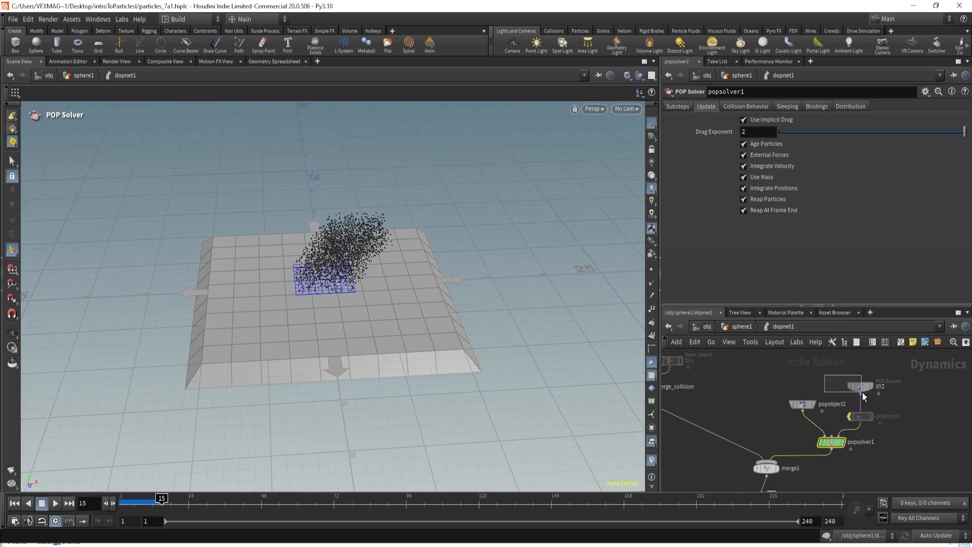
Set the XYZ POP source's Life Expectancy to 1 and replay the simulation from the first frame.
{"action": "left_click_drag", "start_coordinate": [861, 393], "coordinate": [862, 394]}
{"action": "left_click", "coordinate": [702, 121]}
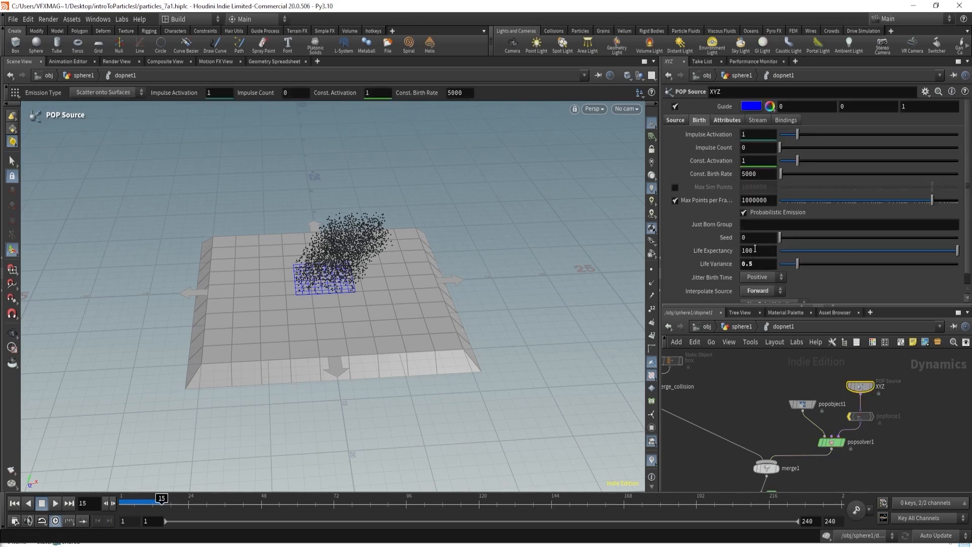
{"action": "key", "text": "Return"}
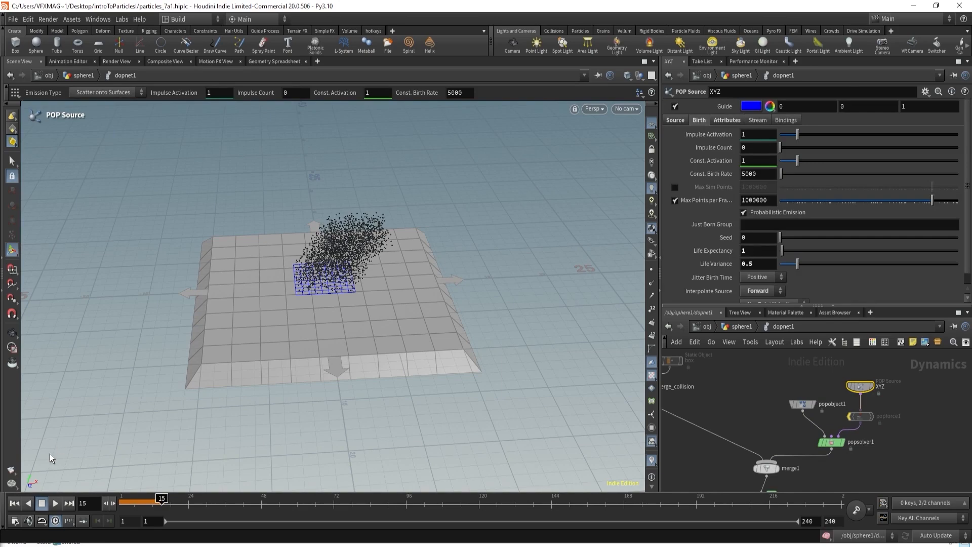
{"action": "left_click", "coordinate": [14, 502]}
{"action": "left_click", "coordinate": [55, 503]}
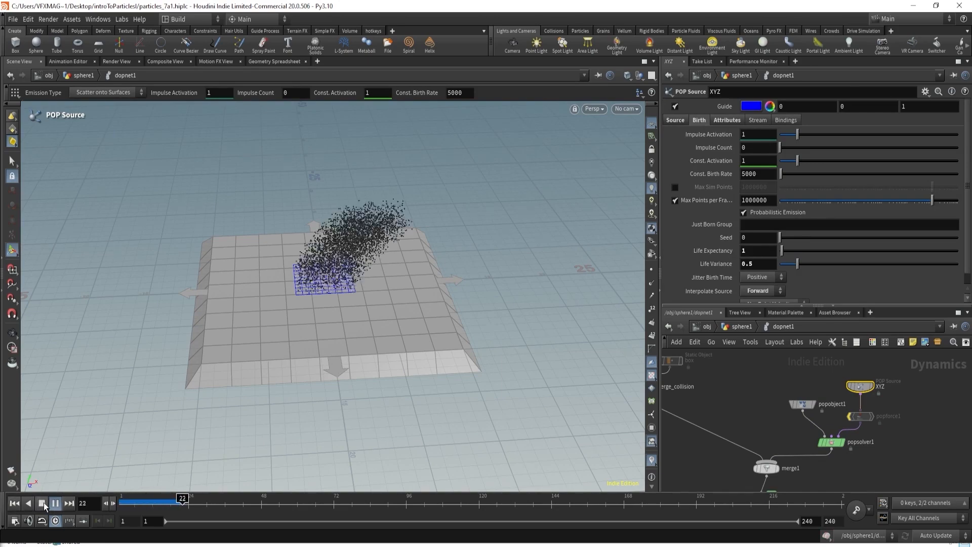
{"action": "left_click", "coordinate": [43, 502]}
{"action": "right_click_drag", "start_coordinate": [367, 240], "coordinate": [487, 205], "text": "alt"}
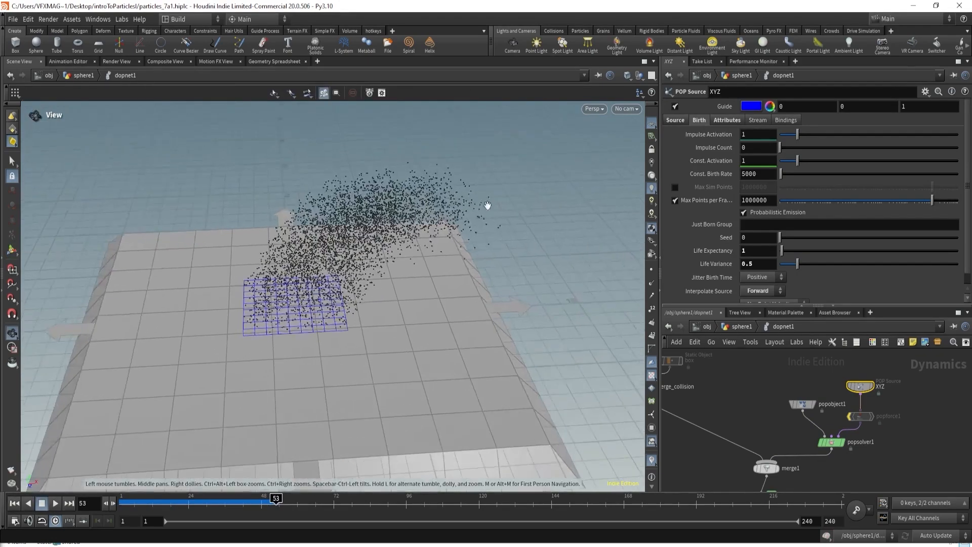
{"action": "left_click_drag", "start_coordinate": [487, 205], "coordinate": [461, 230], "text": "alt"}
{"action": "key", "text": "Return"}
Try the simulation with Reap Particles disabled on the POP Solver, and turn the option back on.
{"action": "left_click", "coordinate": [830, 442]}
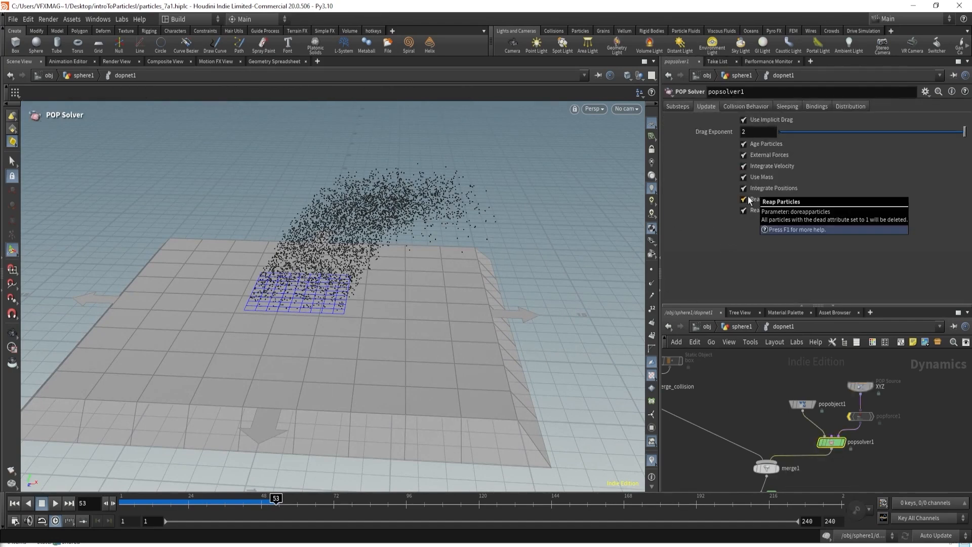
{"action": "left_click", "coordinate": [743, 199]}
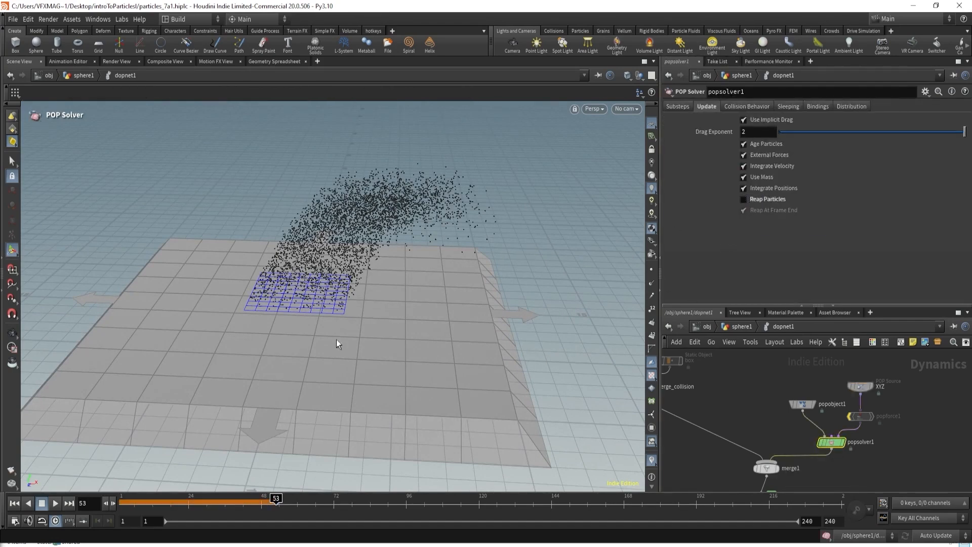
{"action": "left_click", "coordinate": [55, 503]}
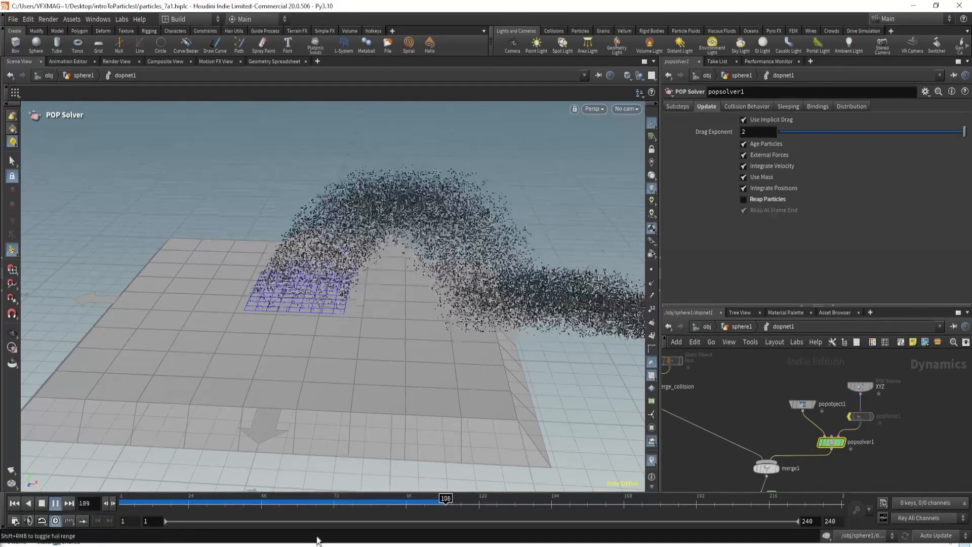
{"action": "left_click_drag", "start_coordinate": [346, 503], "coordinate": [121, 503]}
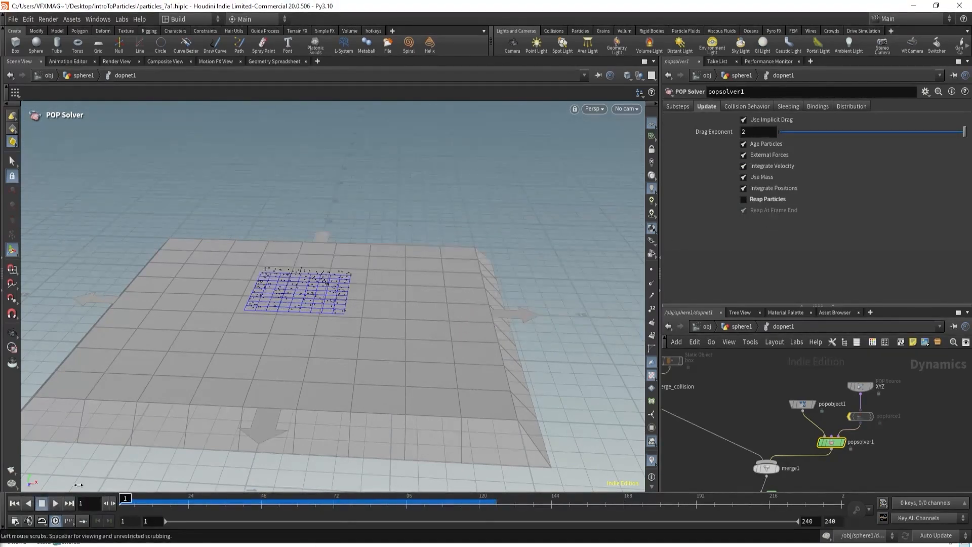
{"action": "left_click", "coordinate": [743, 199]}
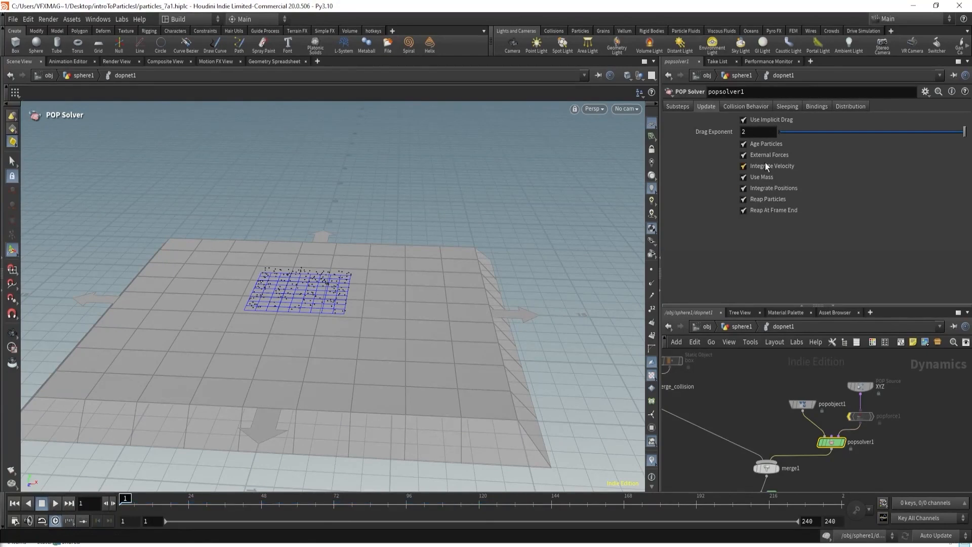
Show the POP Solver's Collision Behavior settings and enable the bypassed box static object.
{"action": "left_click", "coordinate": [737, 107]}
{"action": "middle_click_drag", "start_coordinate": [735, 411], "coordinate": [807, 440]}
{"action": "left_click", "coordinate": [728, 388]}
{"action": "middle_click_drag", "start_coordinate": [816, 375], "coordinate": [760, 370]}
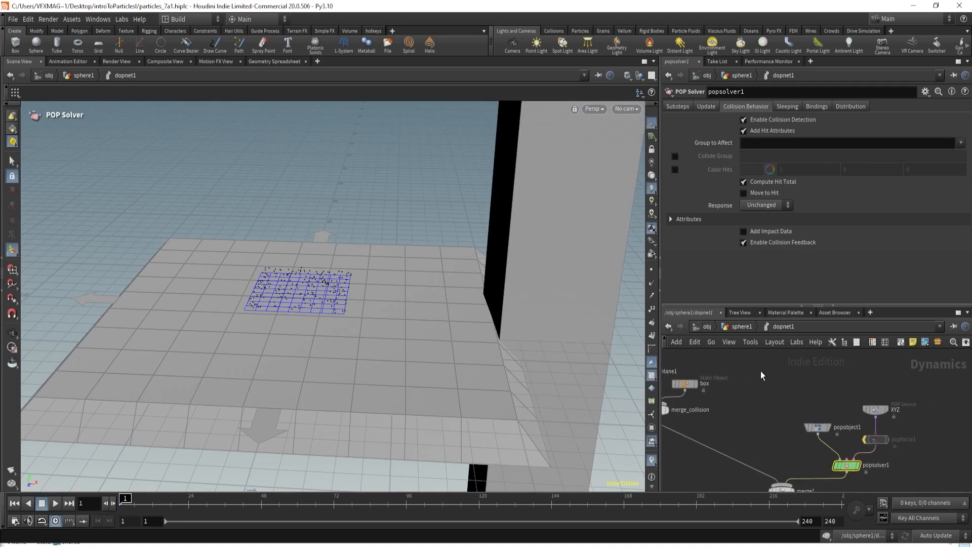
Play the simulation with the box collider active and examine how far the particles travel toward it.
{"action": "left_click", "coordinate": [52, 505]}
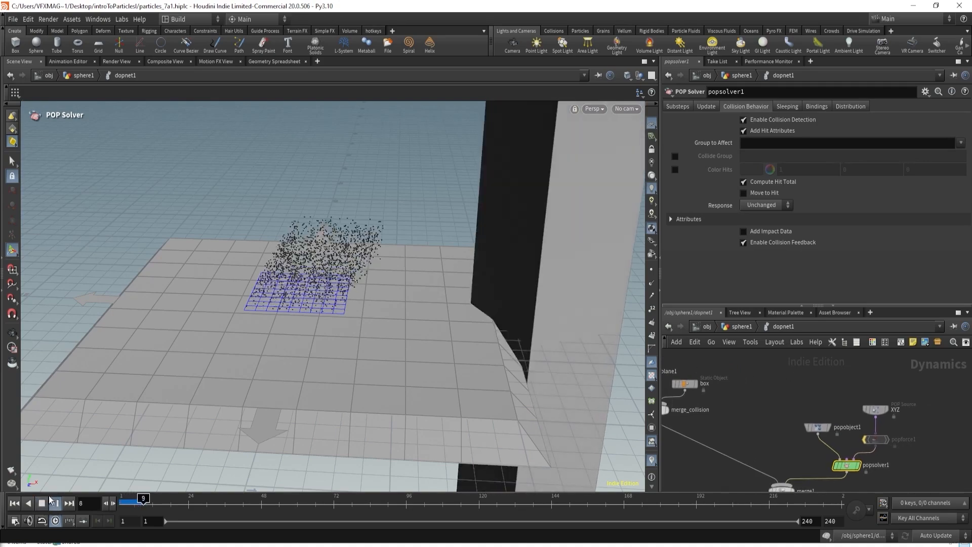
{"action": "key", "text": "Escape"}
{"action": "left_click_drag", "start_coordinate": [380, 304], "coordinate": [345, 339]}
{"action": "key", "text": "Return"}
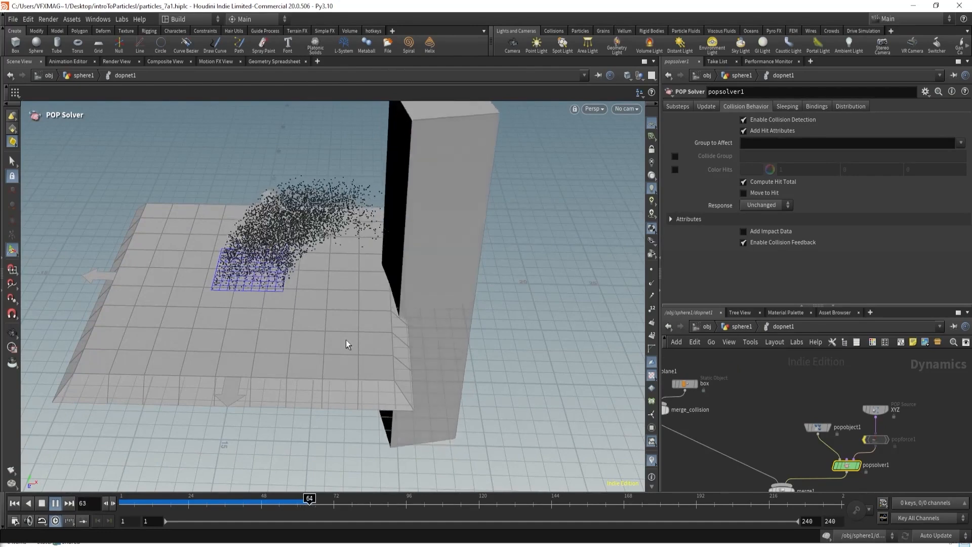
{"action": "left_click", "coordinate": [286, 501]}
Reset the XYZ POP source's Life Expectancy to 100 and Life Variance to 0.
{"action": "left_click", "coordinate": [875, 409]}
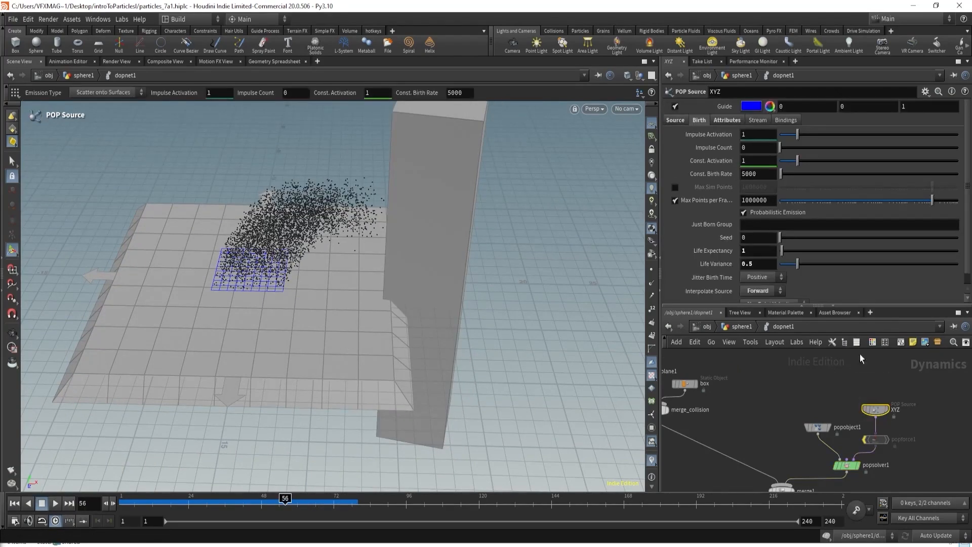
{"action": "middle_click", "coordinate": [723, 253], "text": "ctrl"}
{"action": "middle_click", "coordinate": [727, 265], "text": "ctrl"}
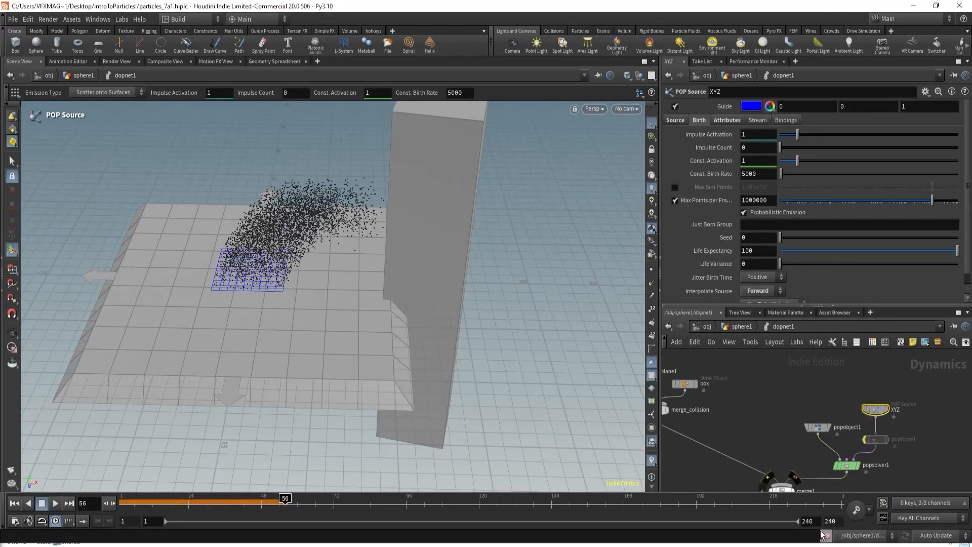
Enable Color Hits with red and the Collide Group option in popsolver1's Collision Behavior settings.
{"action": "left_click", "coordinate": [782, 423]}
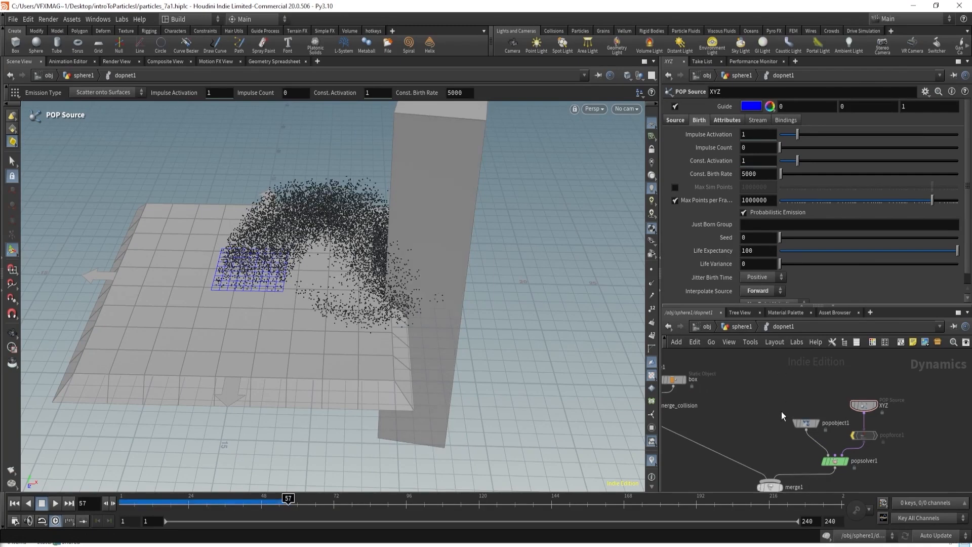
{"action": "left_click_drag", "start_coordinate": [791, 448], "coordinate": [829, 463]}
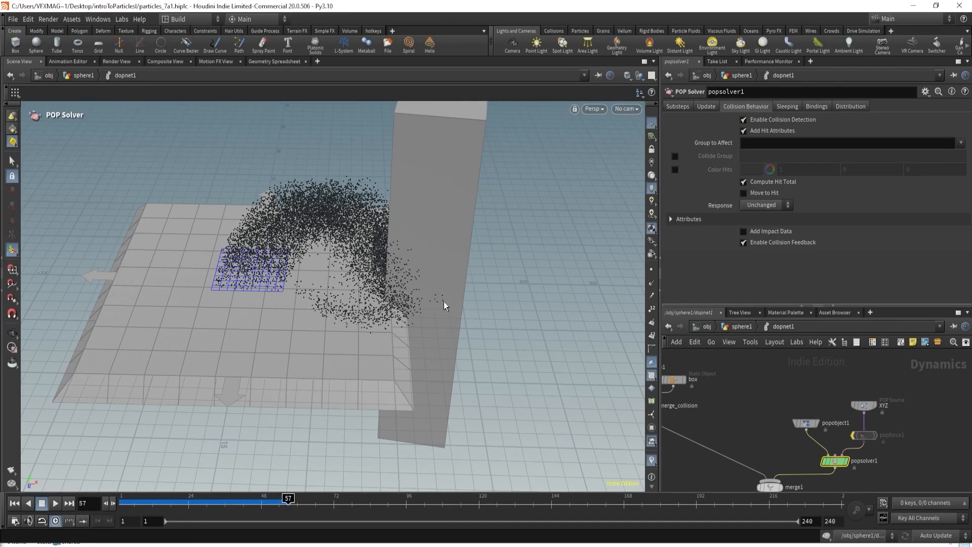
{"action": "left_click", "coordinate": [675, 170]}
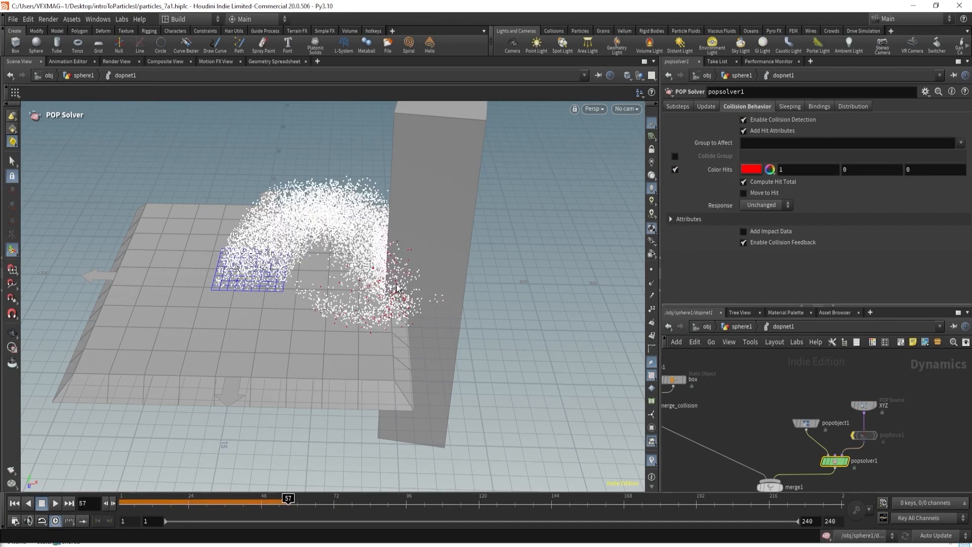
{"action": "left_click_drag", "start_coordinate": [396, 287], "coordinate": [428, 316], "text": "alt"}
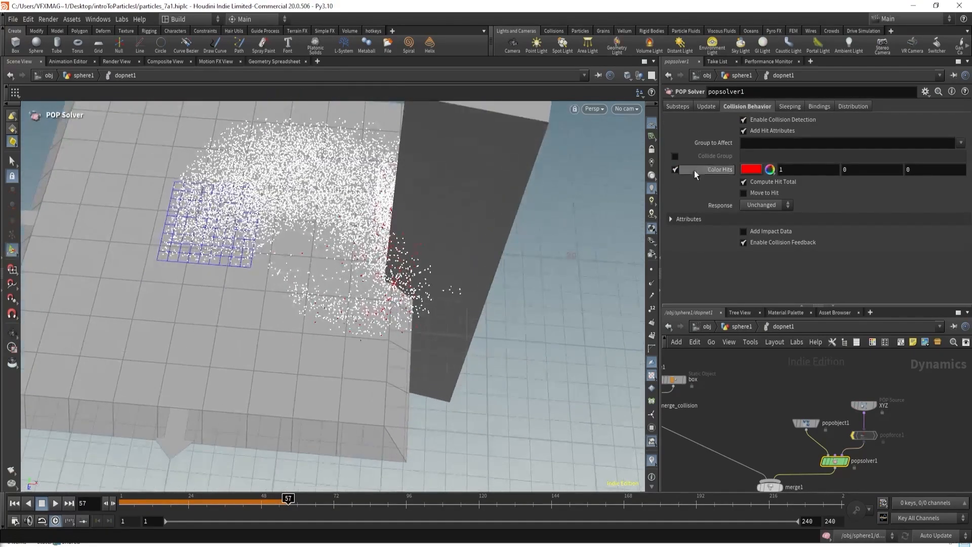
{"action": "left_click", "coordinate": [673, 157]}
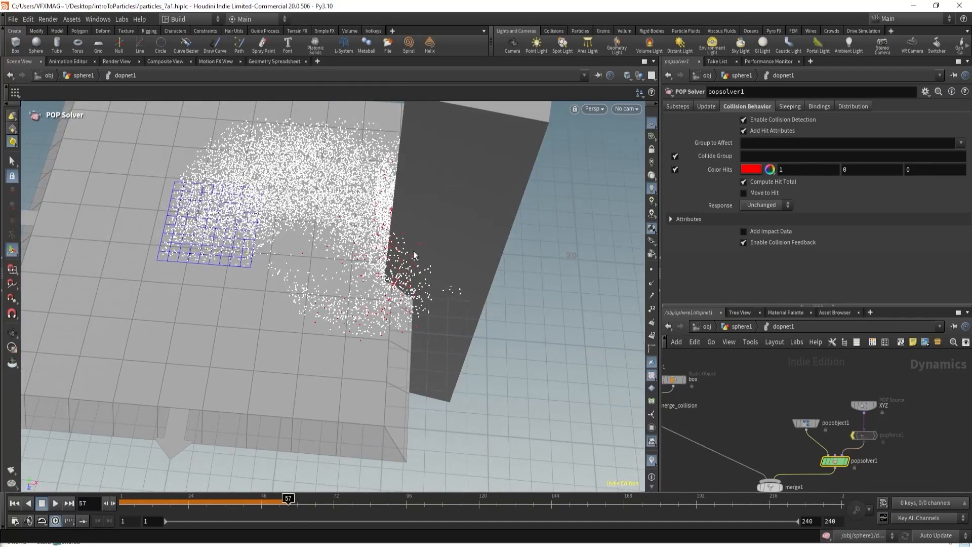
{"action": "left_click_drag", "start_coordinate": [414, 254], "coordinate": [470, 240], "text": "alt"}
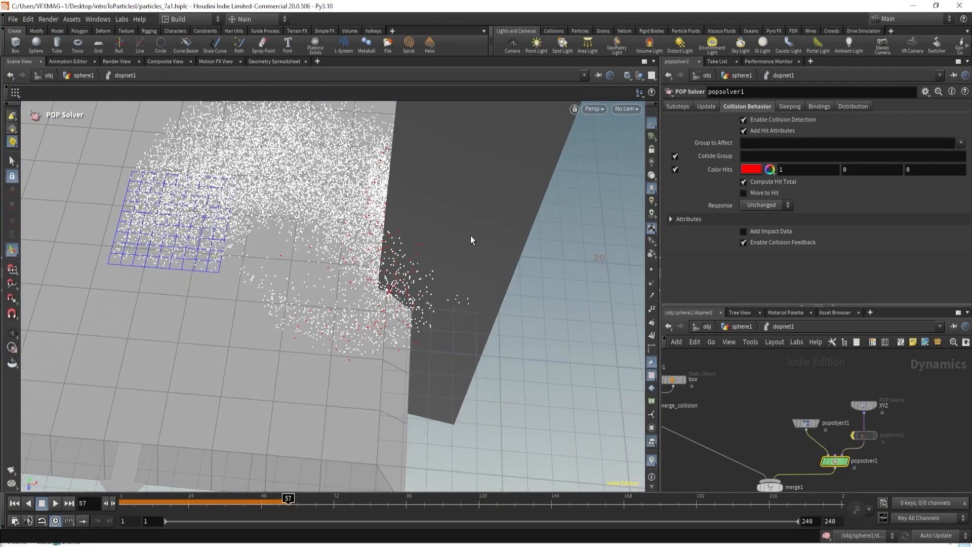
Replay the simulation from the start and examine how the particles are coloured when they hit the colliders.
{"action": "left_click_drag", "start_coordinate": [167, 503], "coordinate": [84, 502]}
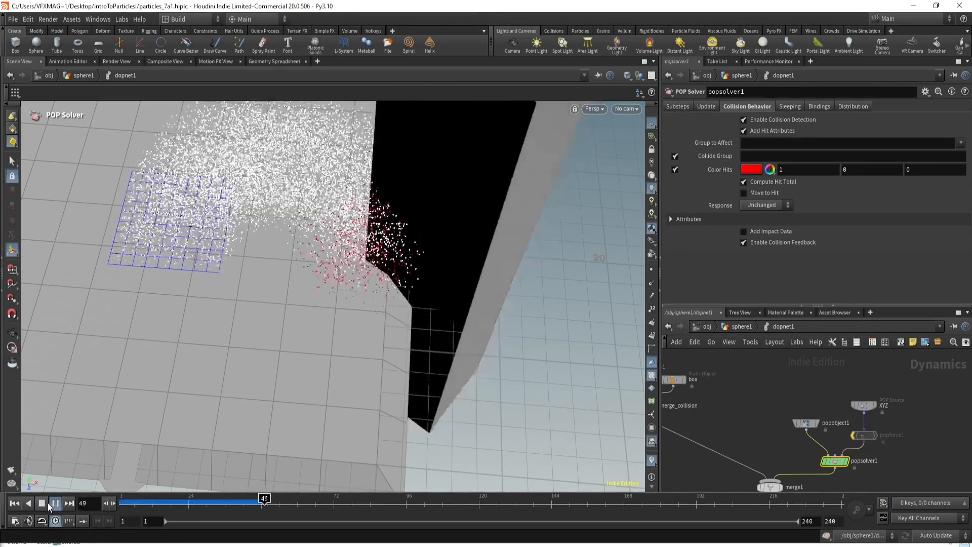
{"action": "left_click", "coordinate": [47, 503]}
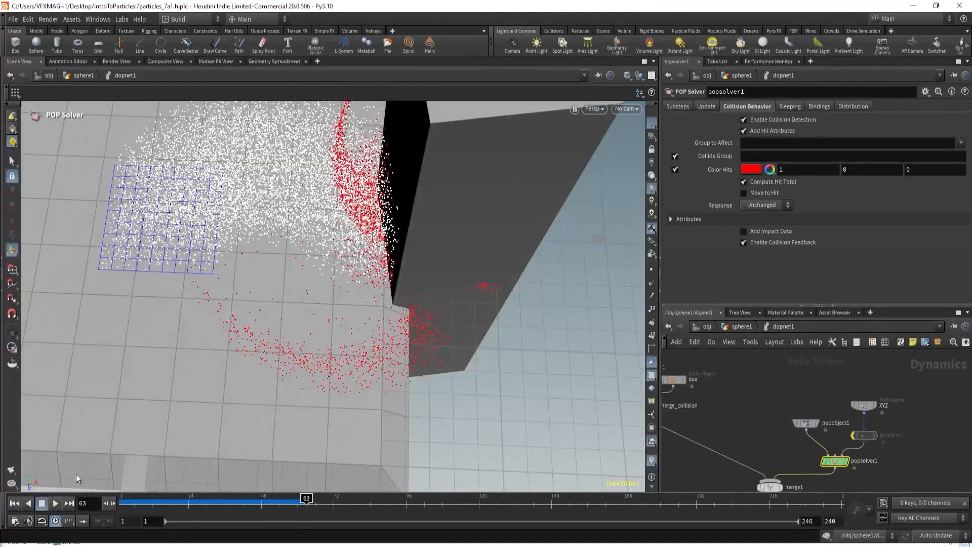
{"action": "left_click", "coordinate": [54, 505]}
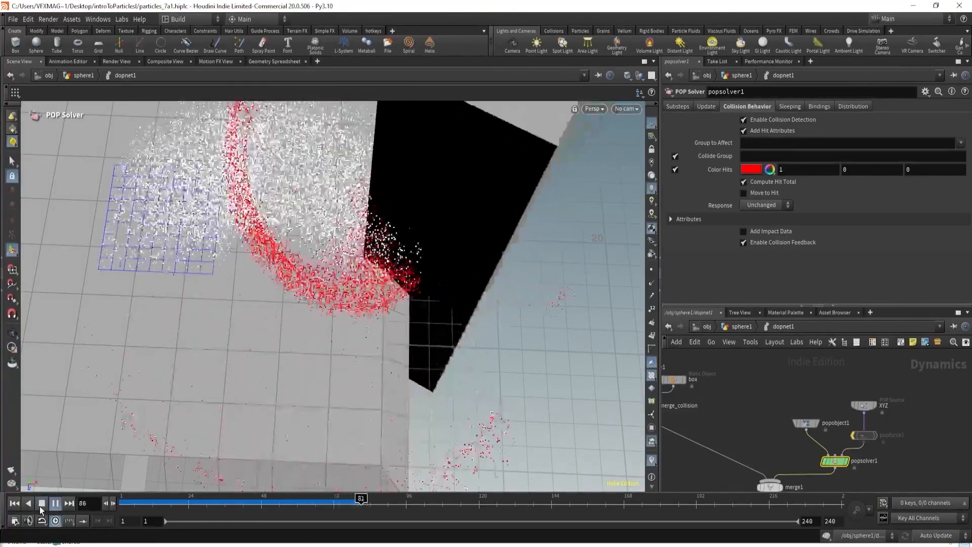
Try the Stop collision response on the POP Solver by replaying the simulation, and set Response back to Unchanged.
{"action": "left_click", "coordinate": [749, 207]}
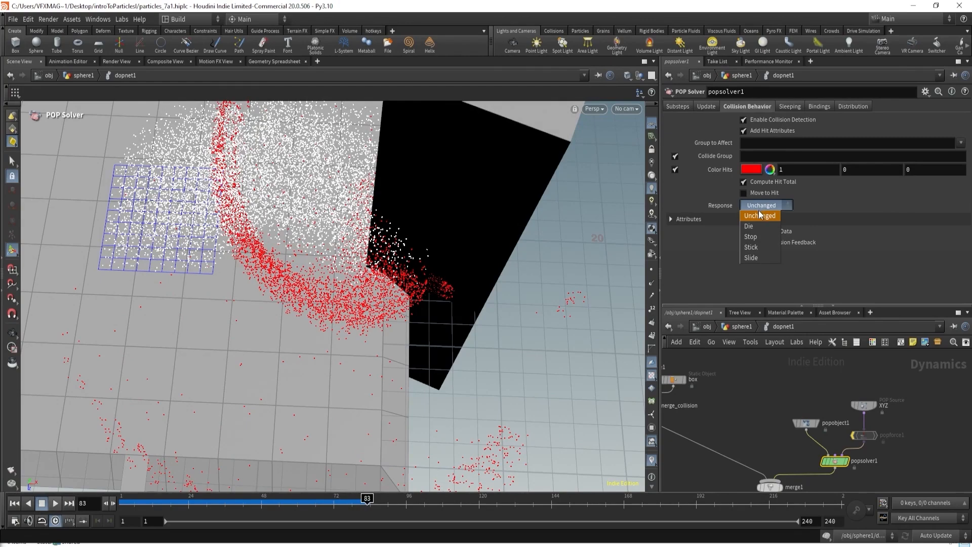
{"action": "left_click", "coordinate": [754, 237]}
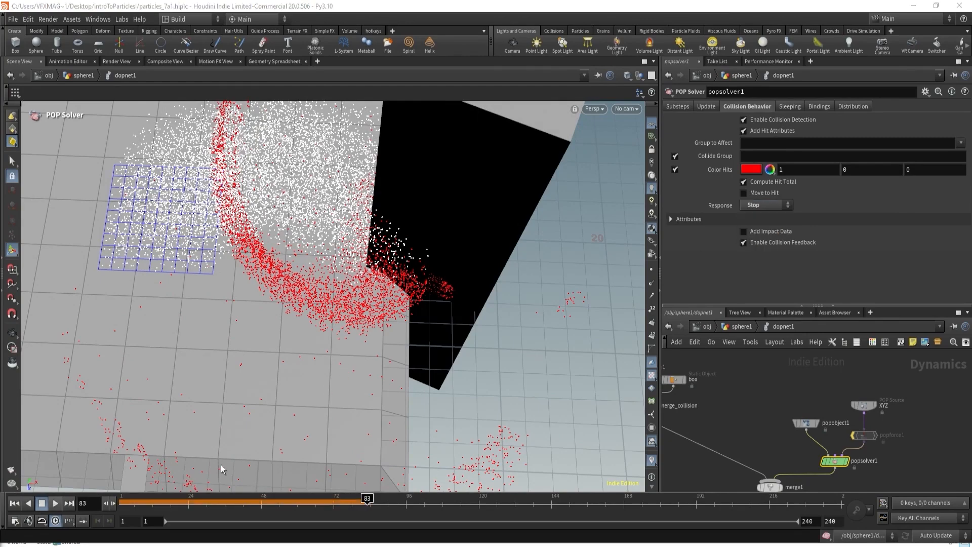
{"action": "left_click_drag", "start_coordinate": [172, 502], "coordinate": [120, 503]}
{"action": "left_click", "coordinate": [55, 503]}
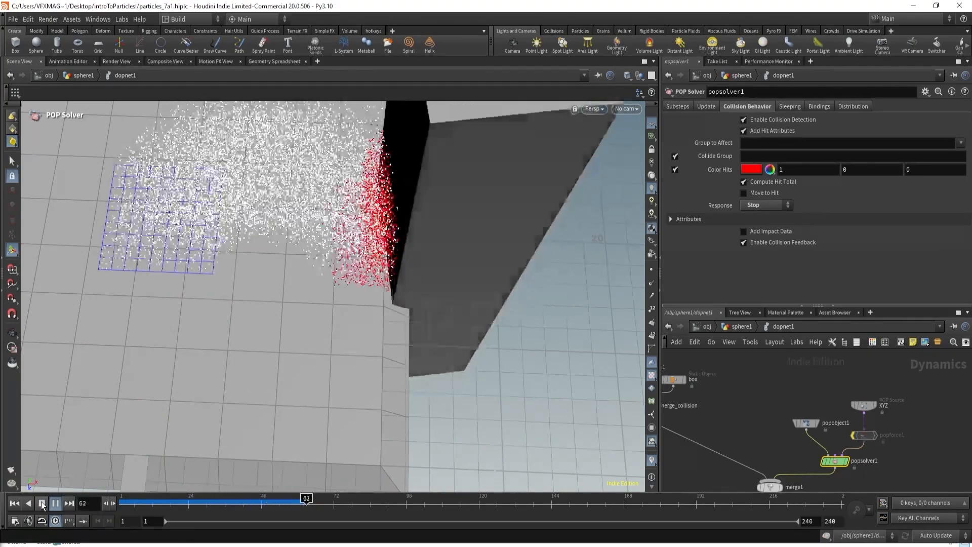
{"action": "left_click", "coordinate": [42, 503]}
{"action": "left_click_drag", "start_coordinate": [422, 268], "coordinate": [446, 179], "text": "alt"}
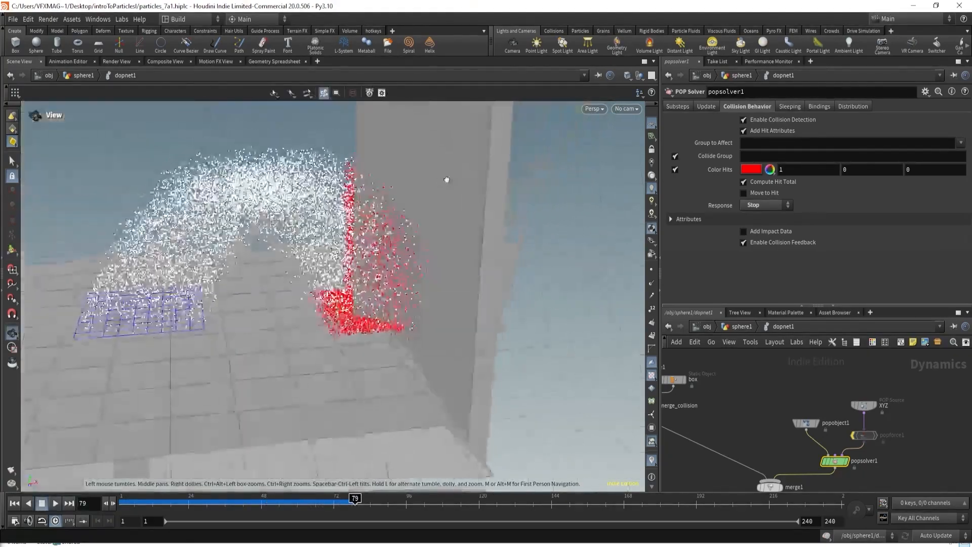
{"action": "key", "text": "Return"}
{"action": "left_click", "coordinate": [54, 504]}
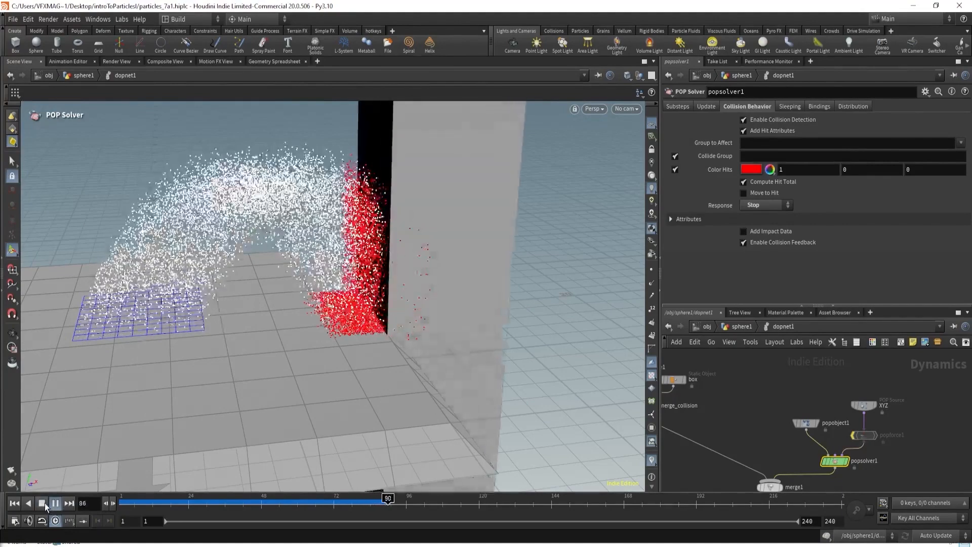
{"action": "left_click", "coordinate": [43, 503]}
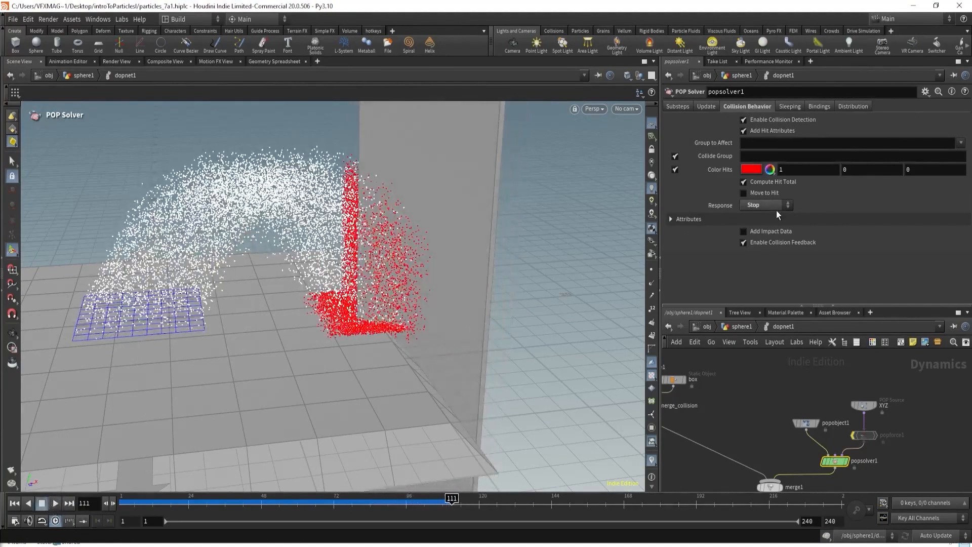
{"action": "left_click", "coordinate": [746, 208]}
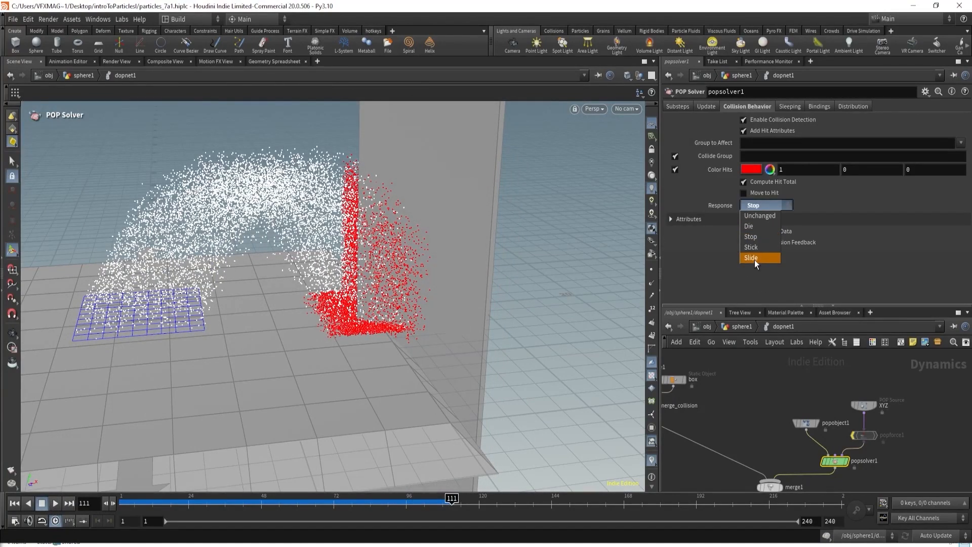
{"action": "left_click", "coordinate": [751, 215]}
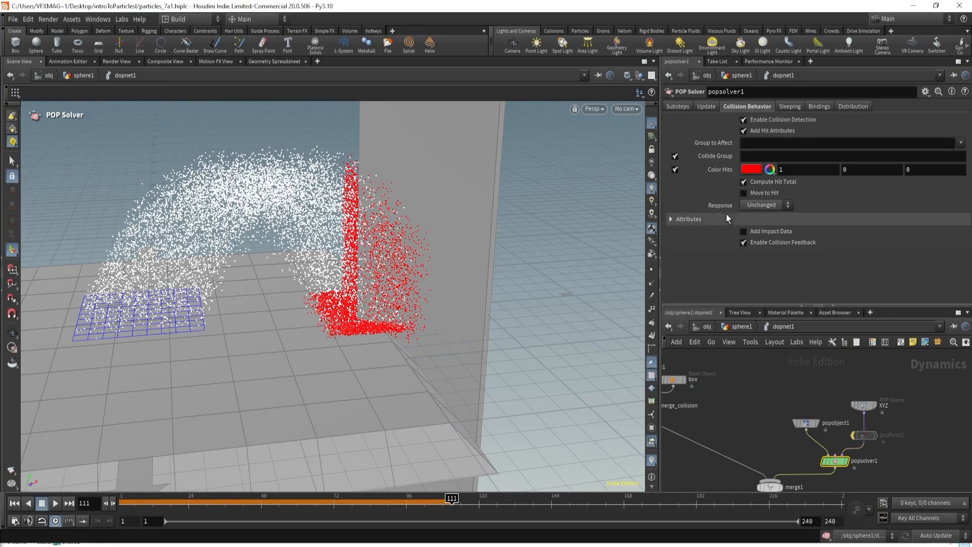
Expand the Collision Behavior attributes to review the hit attribute options, and rewind the simulation to frame 1.
{"action": "left_click", "coordinate": [670, 219]}
{"action": "scroll", "coordinate": [727, 222], "scroll_direction": "down", "scroll_amount": 1}
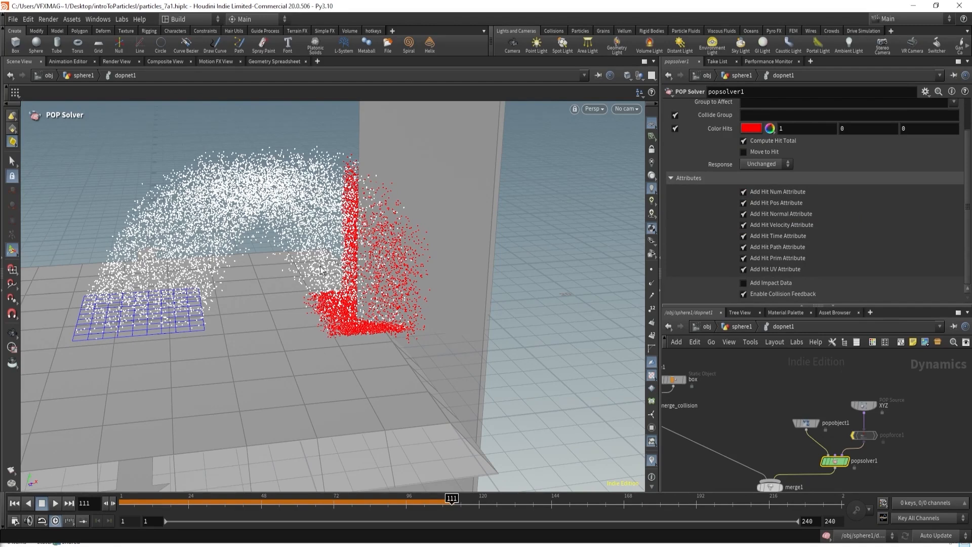
{"action": "right_click_drag", "start_coordinate": [576, 247], "coordinate": [353, 306], "text": "alt"}
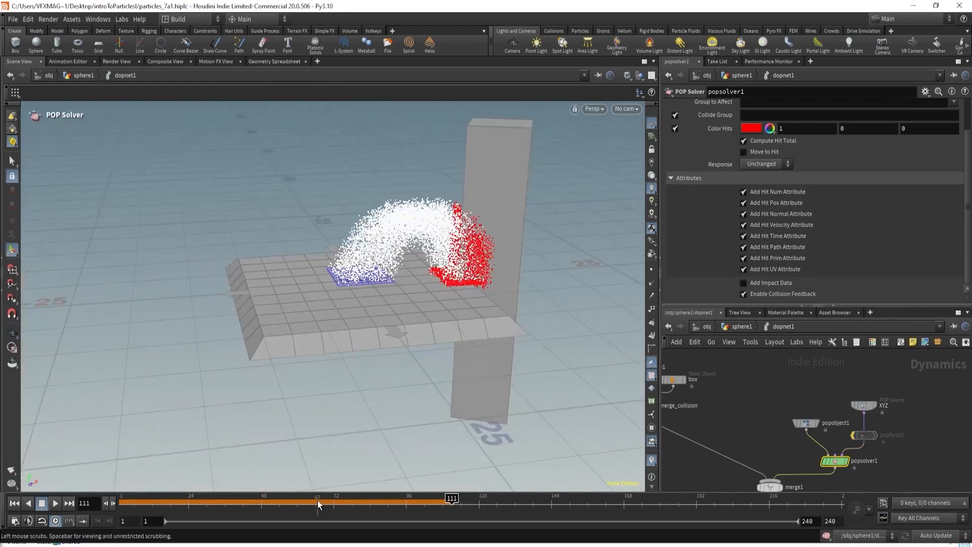
{"action": "left_click_drag", "start_coordinate": [319, 503], "coordinate": [61, 475]}
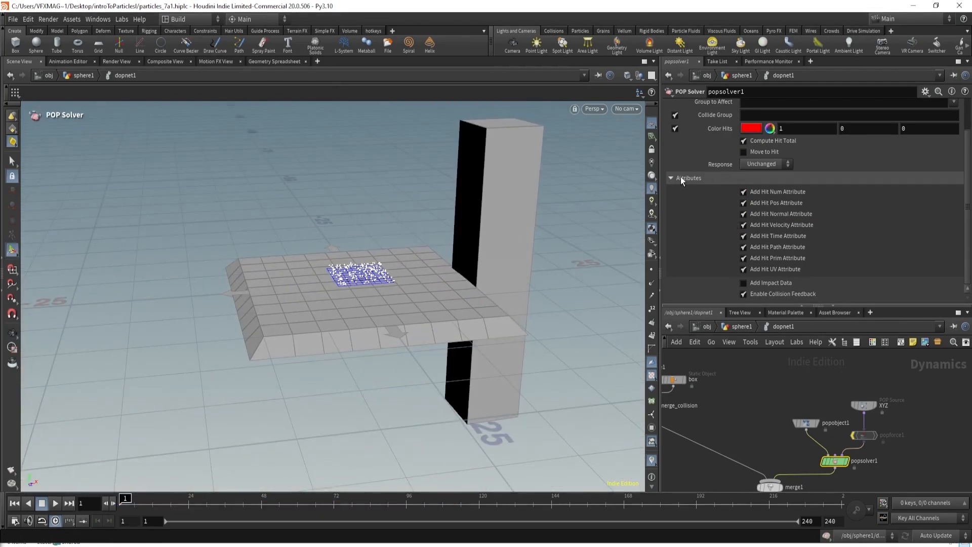
{"action": "scroll", "coordinate": [679, 177], "scroll_direction": "up", "scroll_amount": 3}
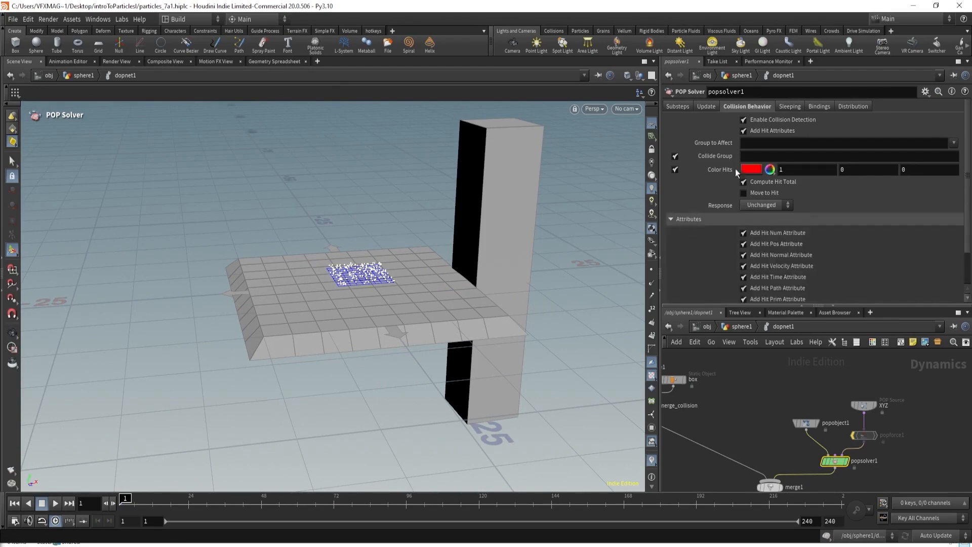
Show the POP Solver's Sleeping settings and bypass the box static object.
{"action": "left_click", "coordinate": [786, 106]}
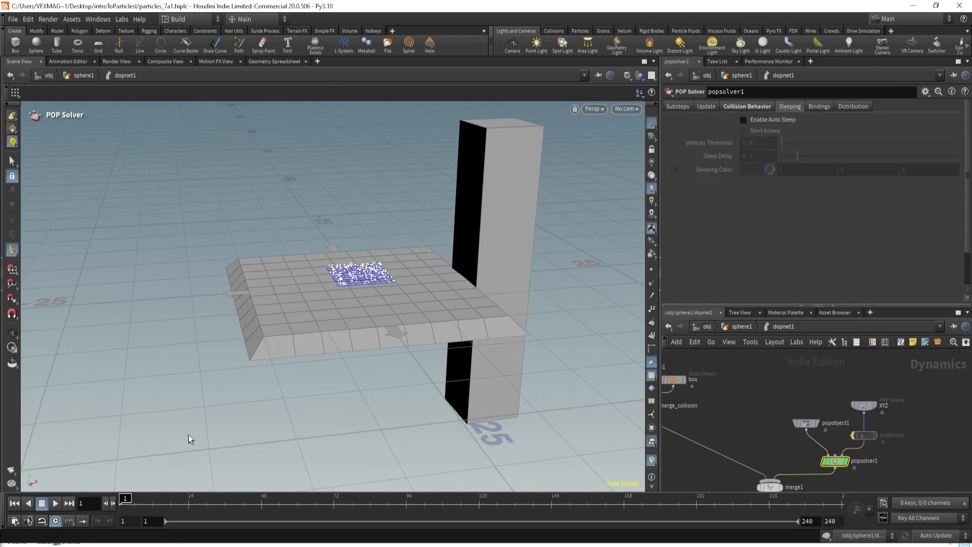
{"action": "middle_click_drag", "start_coordinate": [678, 430], "coordinate": [725, 448]}
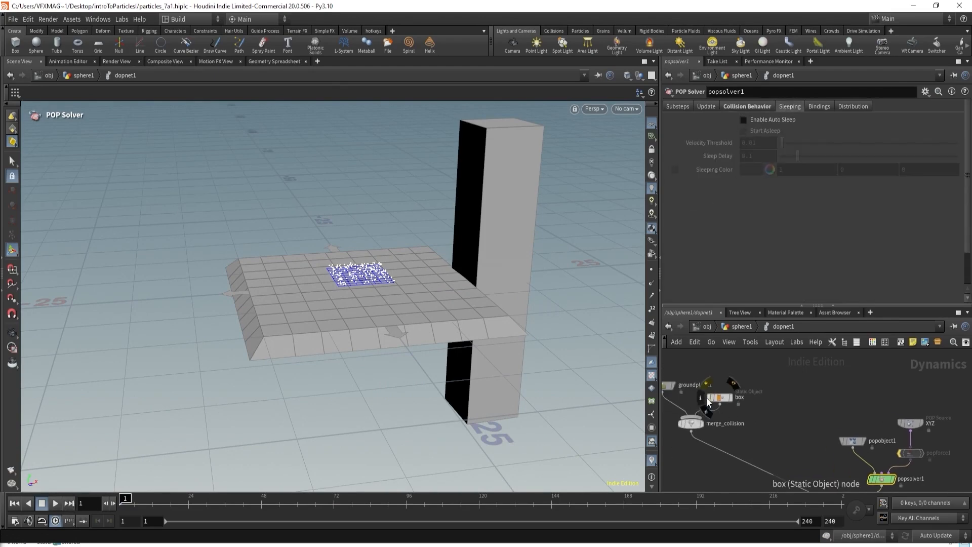
{"action": "left_click", "coordinate": [708, 398]}
Play the simulation without the box collider and examine how the particles slide along the ground up to frame 132.
{"action": "left_click_drag", "start_coordinate": [321, 334], "coordinate": [346, 308], "text": "alt"}
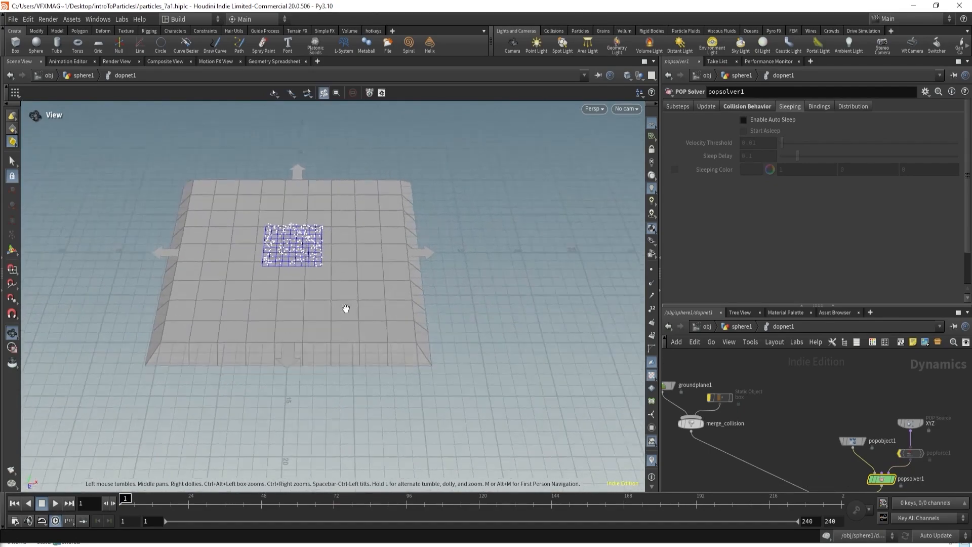
{"action": "left_click", "coordinate": [56, 502]}
{"action": "left_click_drag", "start_coordinate": [385, 273], "coordinate": [354, 265], "text": "alt"}
{"action": "middle_click_drag", "start_coordinate": [354, 265], "coordinate": [304, 350], "text": "alt"}
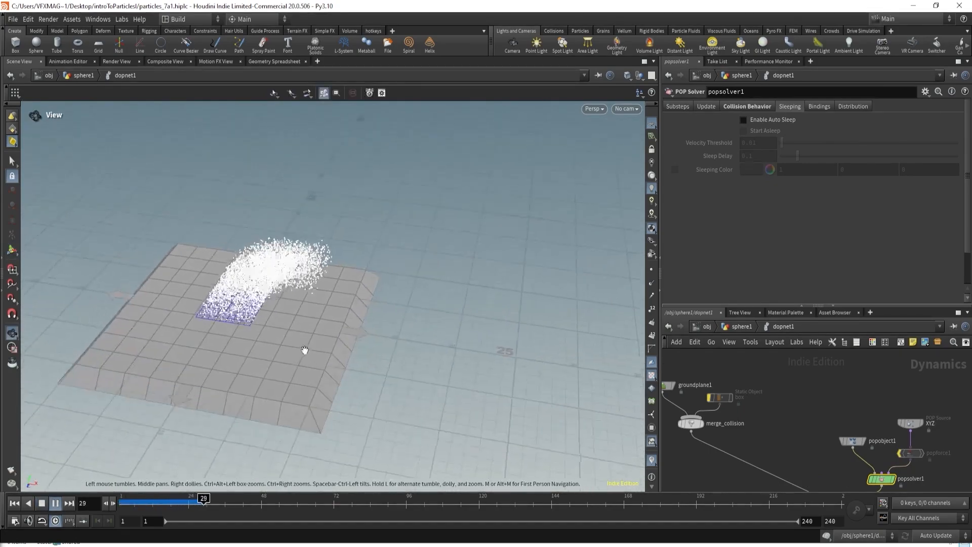
{"action": "right_click_drag", "start_coordinate": [305, 349], "coordinate": [373, 330], "text": "alt"}
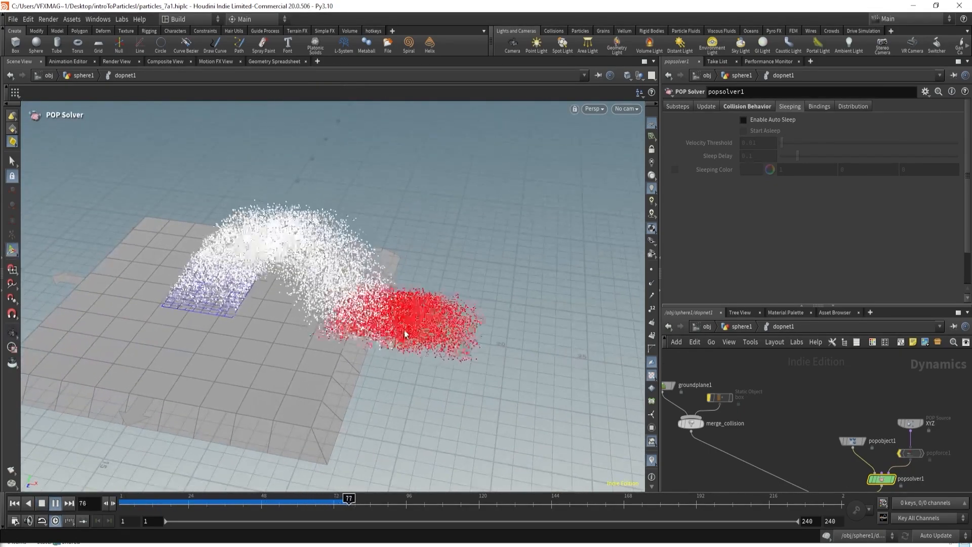
{"action": "middle_click_drag", "start_coordinate": [553, 356], "coordinate": [422, 285], "text": "alt"}
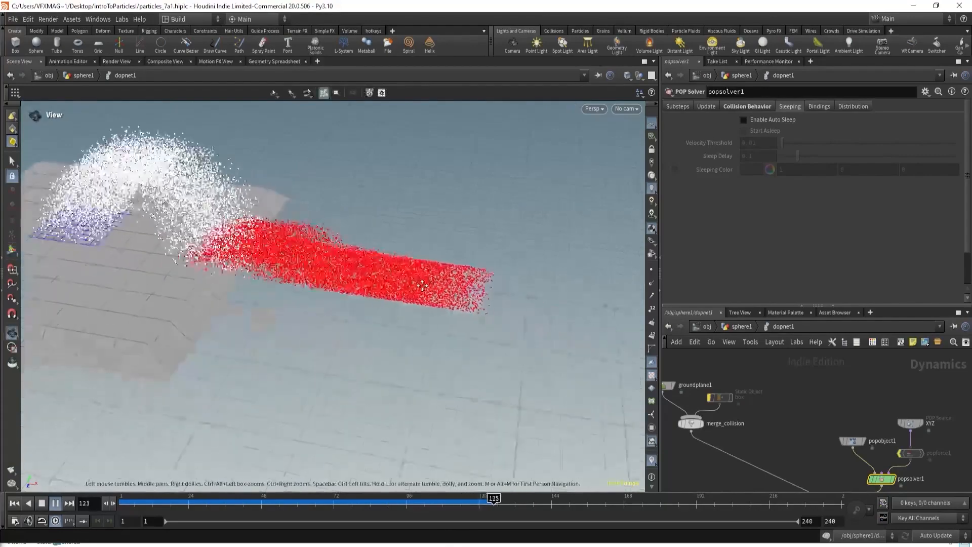
{"action": "left_click_drag", "start_coordinate": [340, 504], "coordinate": [515, 504]}
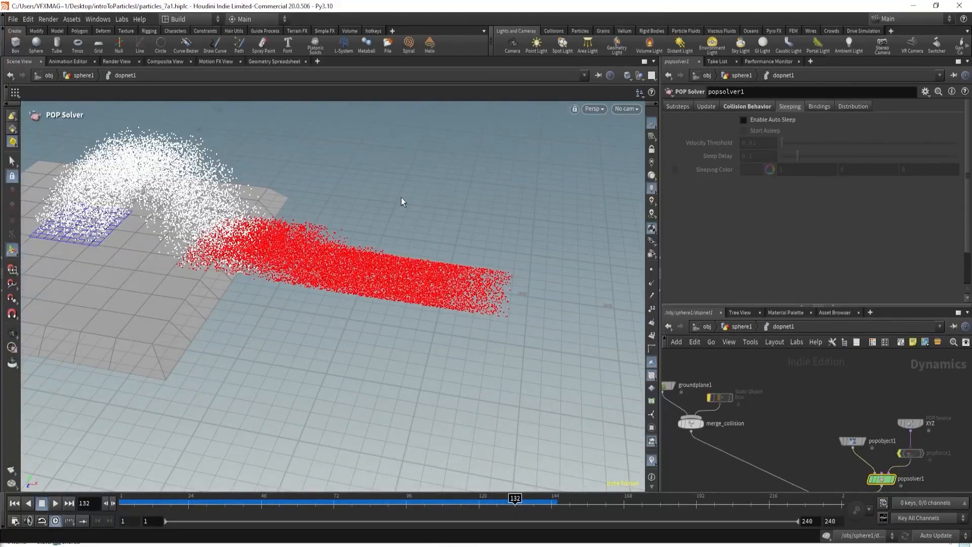
Enable Auto Sleep on the POP Solver and set its Velocity Threshold to 1.
{"action": "left_click", "coordinate": [744, 120]}
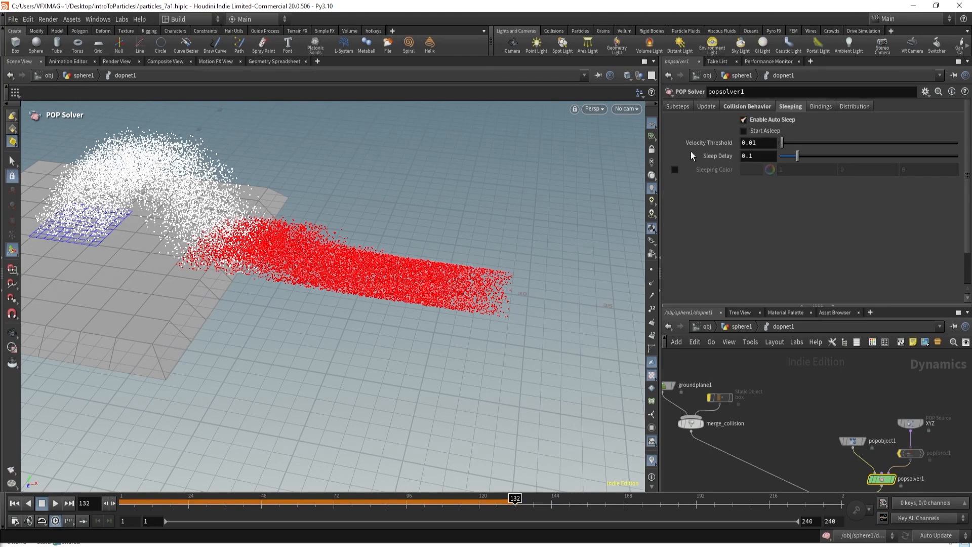
{"action": "type", "text": "1"}
{"action": "key", "text": "Return"}
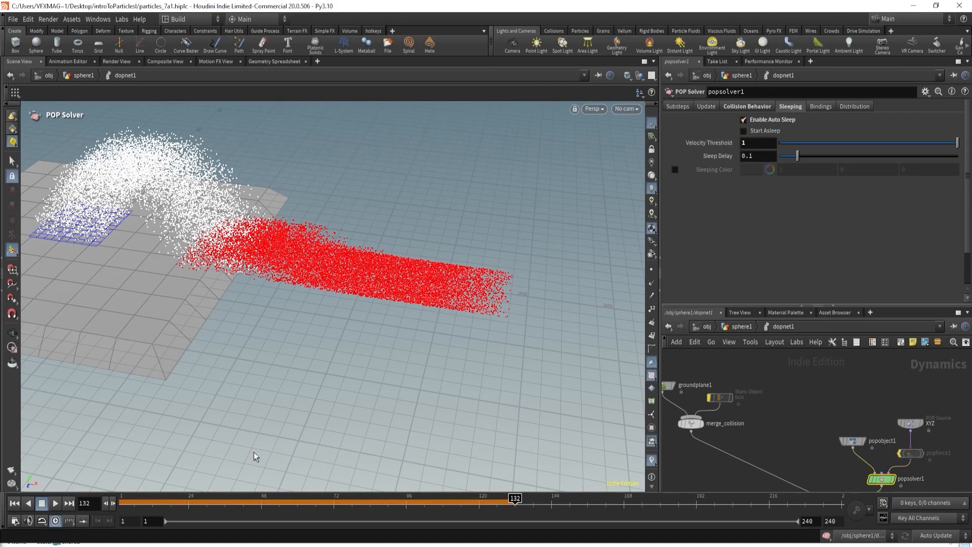
Replay the simulation from the start to check the sleep effect, and raise the Velocity Threshold to 5.
{"action": "left_click_drag", "start_coordinate": [203, 503], "coordinate": [88, 503]}
{"action": "left_click", "coordinate": [55, 504]}
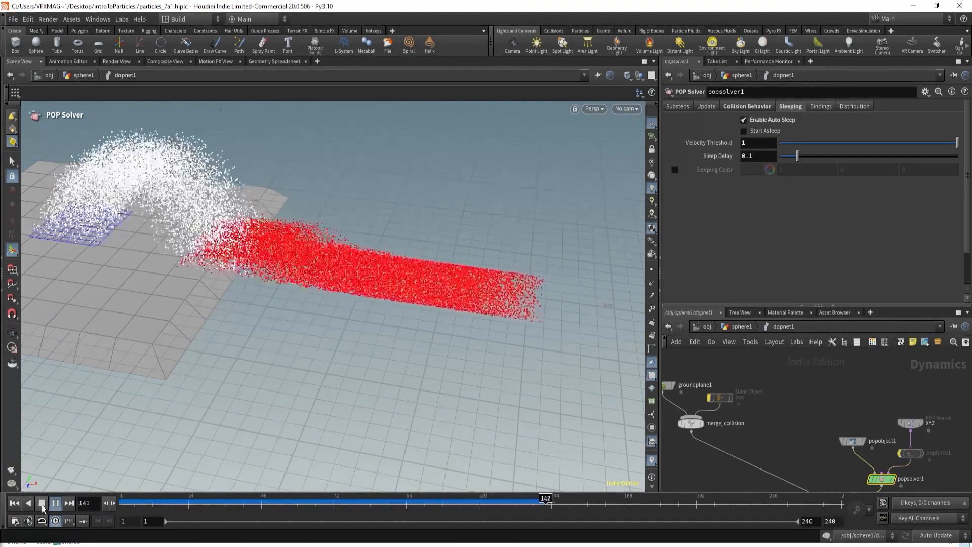
{"action": "left_click", "coordinate": [43, 503]}
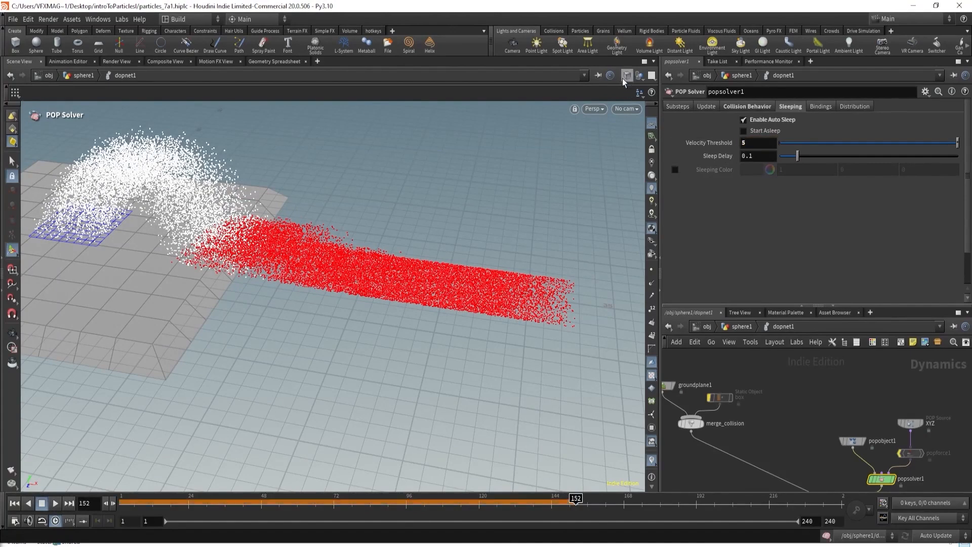
Reset the simulation on the dopnet1 network, resimulate to frame 130, and return inside the network to the POP Solver.
{"action": "left_click", "coordinate": [739, 327]}
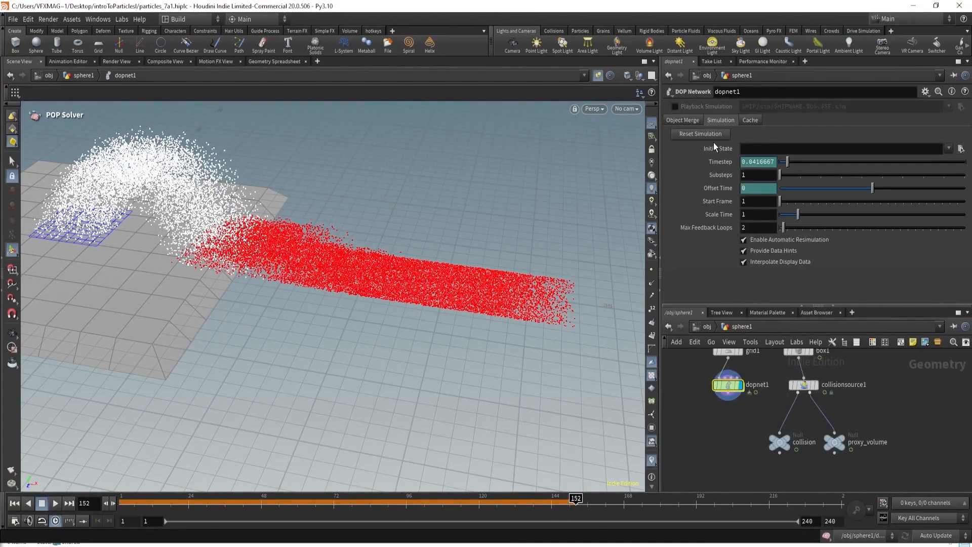
{"action": "left_click", "coordinate": [701, 133]}
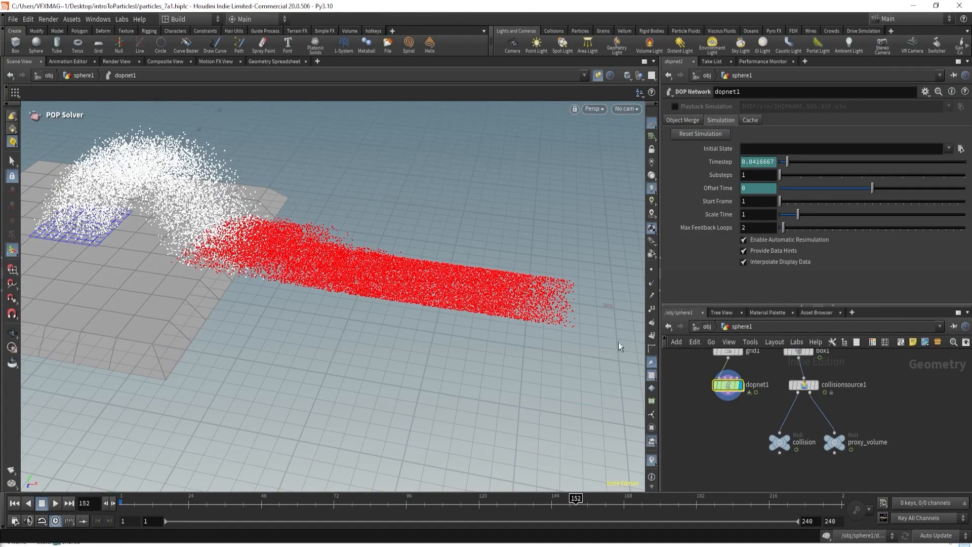
{"action": "left_click_drag", "start_coordinate": [536, 504], "coordinate": [509, 502]}
{"action": "double_click", "coordinate": [730, 386]}
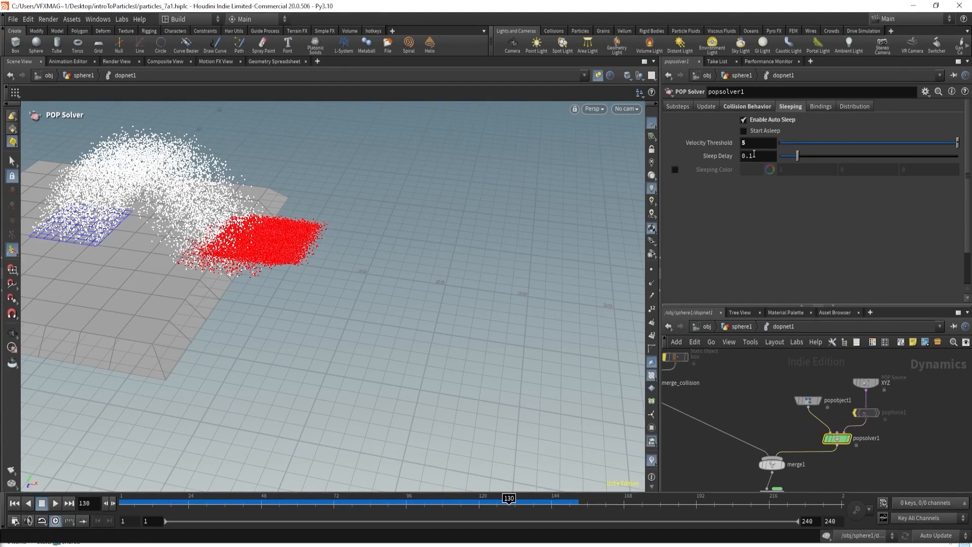
Set the POP Solver's Velocity Threshold to 3 and replay the simulation from the first frame.
{"action": "key", "text": "Return"}
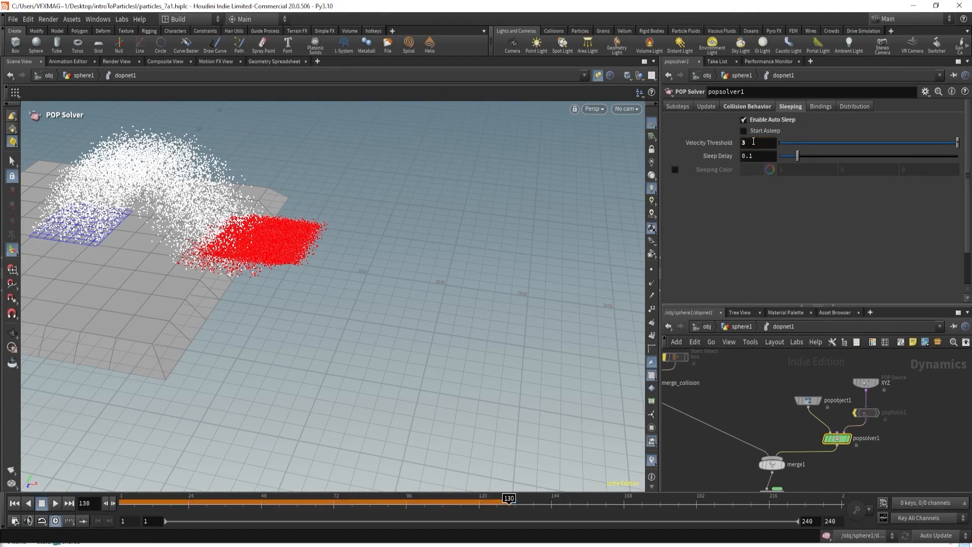
{"action": "left_click", "coordinate": [14, 502]}
{"action": "left_click", "coordinate": [55, 503]}
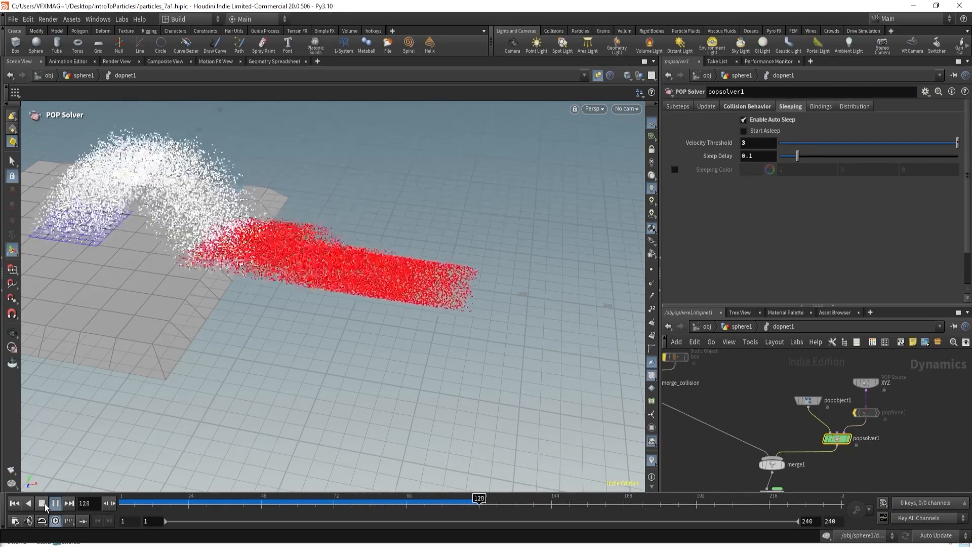
Examine how far the particles slide before sleeping, viewing the trail from the side and above, and scrub to frame 163.
{"action": "middle_click_drag", "start_coordinate": [265, 380], "coordinate": [160, 337], "text": "alt"}
{"action": "right_click_drag", "start_coordinate": [161, 337], "coordinate": [115, 378], "text": "alt"}
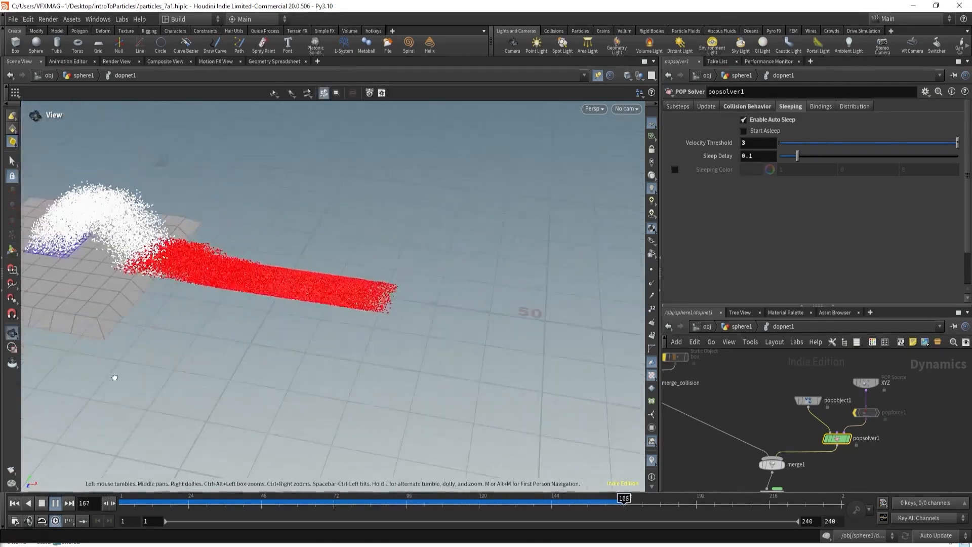
{"action": "left_click_drag", "start_coordinate": [115, 378], "coordinate": [180, 393], "text": "alt"}
{"action": "middle_click_drag", "start_coordinate": [179, 393], "coordinate": [236, 405], "text": "alt"}
{"action": "left_click_drag", "start_coordinate": [232, 430], "coordinate": [268, 453], "text": "alt"}
{"action": "right_click_drag", "start_coordinate": [268, 453], "coordinate": [160, 451], "text": "alt"}
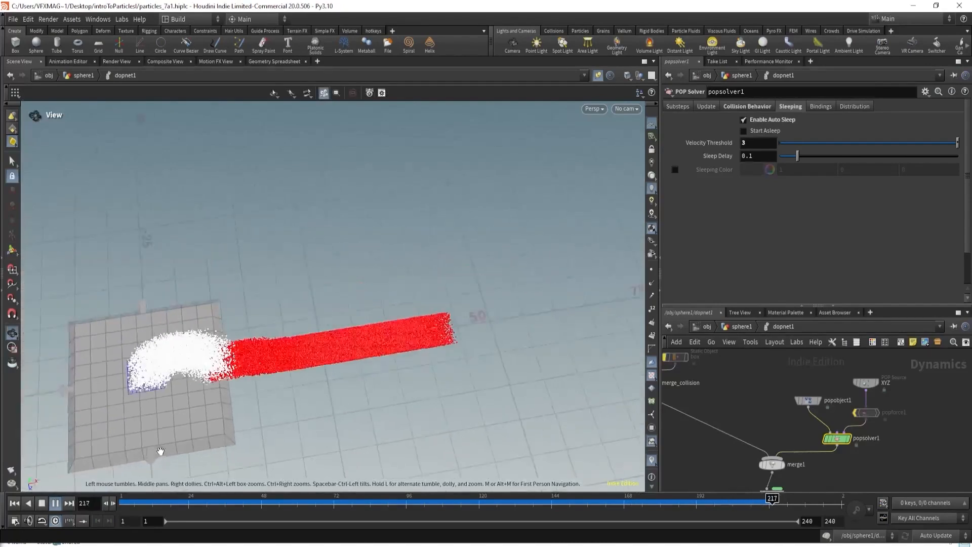
{"action": "middle_click_drag", "start_coordinate": [273, 446], "coordinate": [302, 392], "text": "alt"}
{"action": "left_click_drag", "start_coordinate": [302, 392], "coordinate": [305, 407], "text": "alt"}
{"action": "left_click_drag", "start_coordinate": [355, 504], "coordinate": [609, 484]}
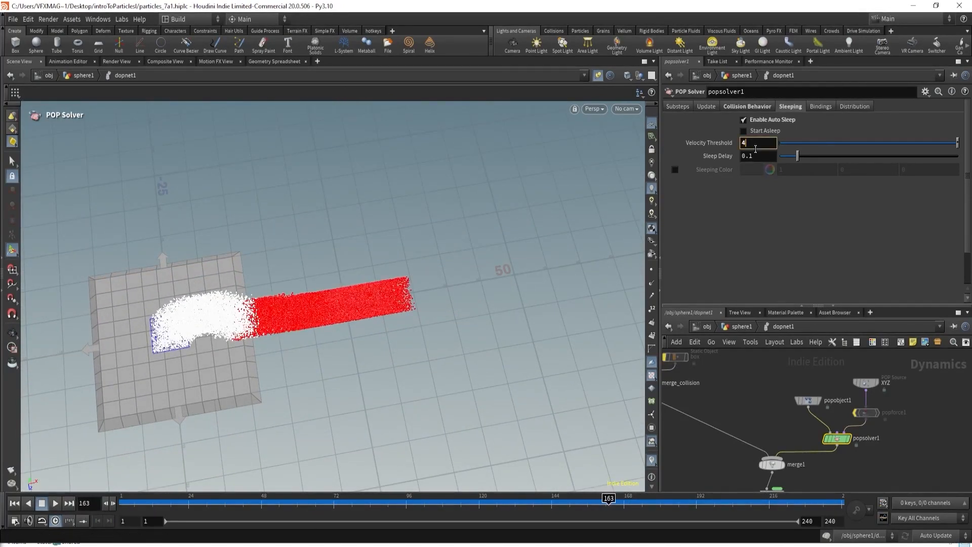
Set the Velocity Threshold to 4 and replay the simulation from the start to check where the particles stop.
{"action": "key", "text": "Return"}
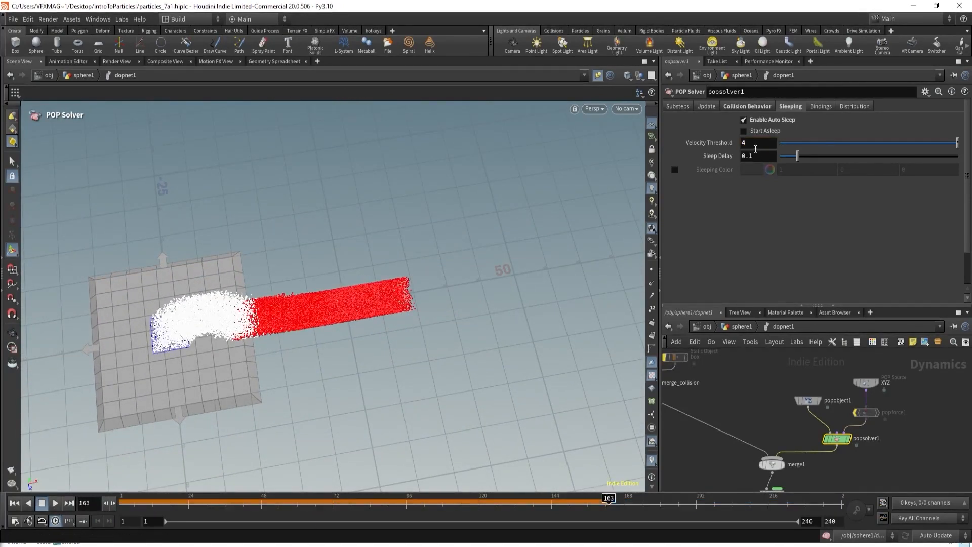
{"action": "left_click", "coordinate": [16, 502]}
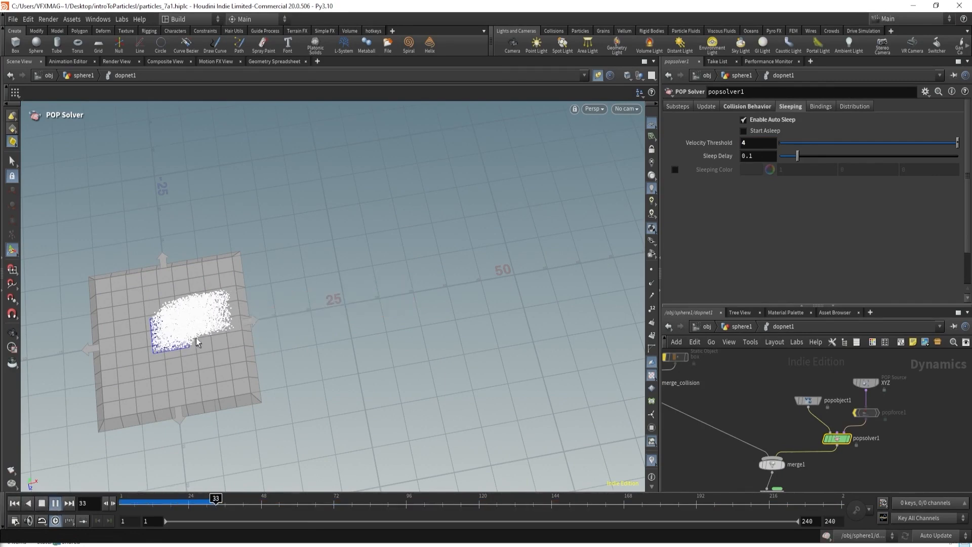
{"action": "left_click_drag", "start_coordinate": [279, 332], "coordinate": [349, 330], "text": "alt"}
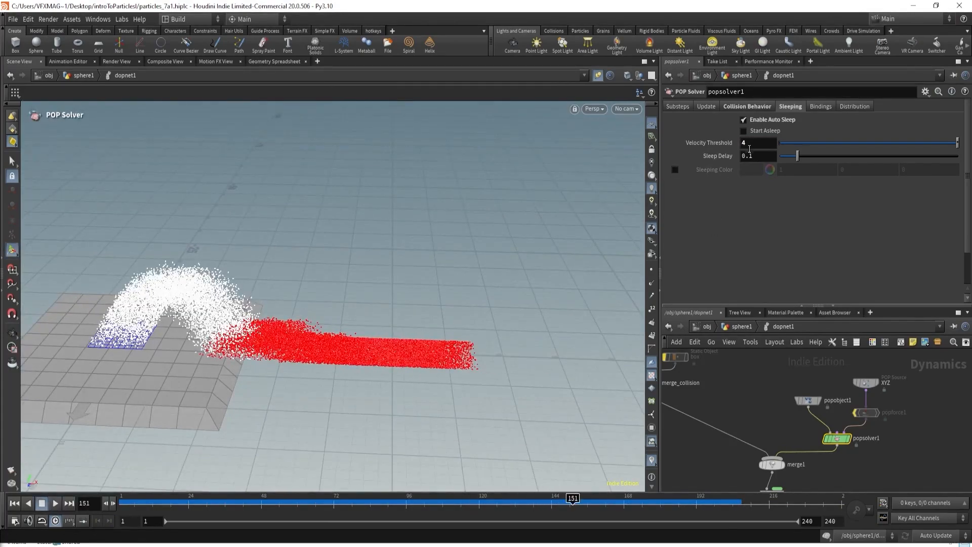
Set the Velocity Threshold to 5, replay the simulation in a low side view, and scrub to frame 80.
{"action": "key", "text": "Return"}
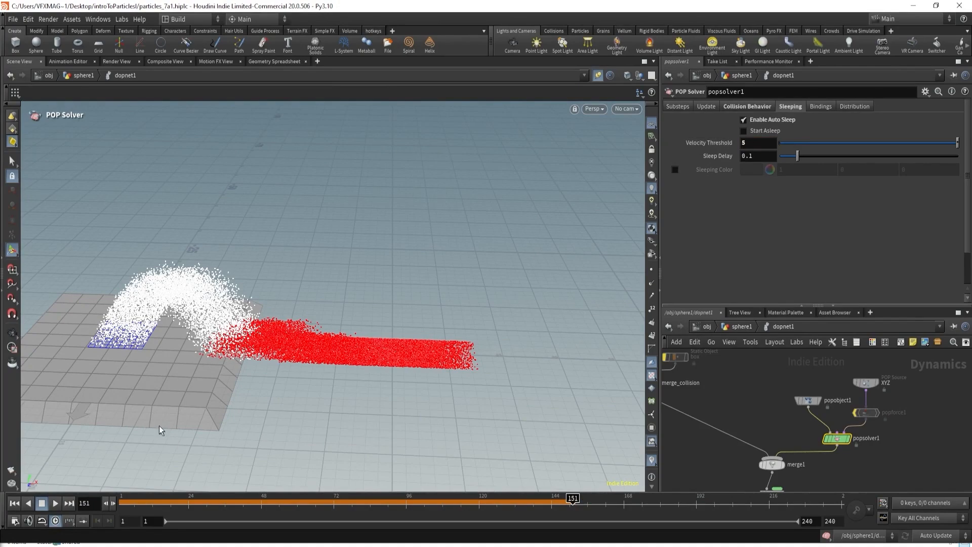
{"action": "left_click", "coordinate": [14, 502]}
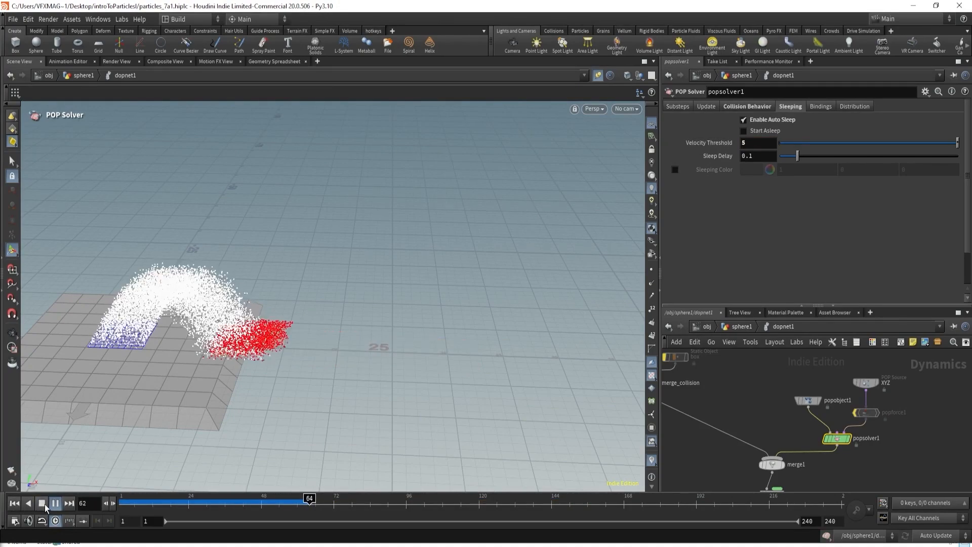
{"action": "left_click_drag", "start_coordinate": [246, 355], "coordinate": [375, 306], "text": "alt"}
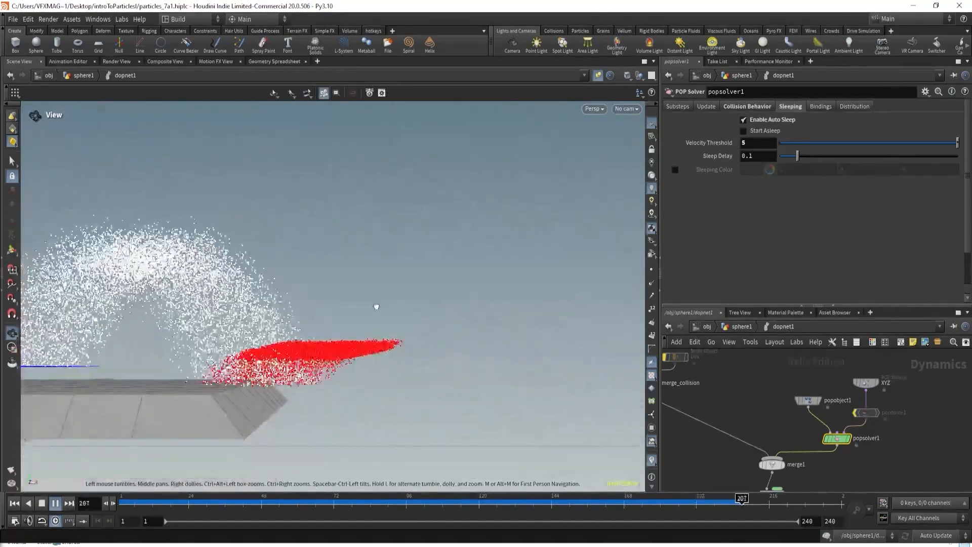
{"action": "mouse_move", "coordinate": [145, 505]}
{"action": "left_mouse_down"}
{"action": "mouse_move", "coordinate": [441, 511]}
{"action": "mouse_move", "coordinate": [143, 498]}
{"action": "left_mouse_up"}
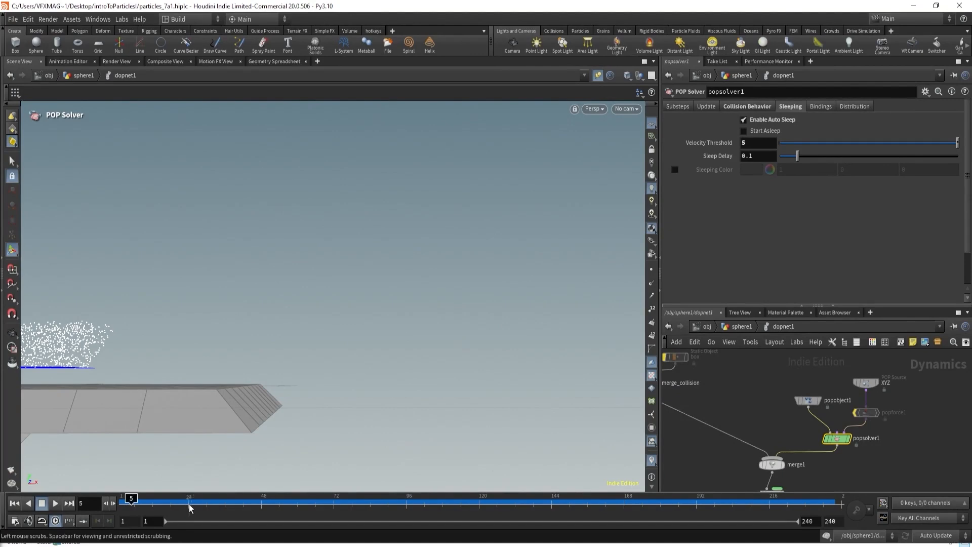
{"action": "left_click_drag", "start_coordinate": [189, 504], "coordinate": [358, 504]}
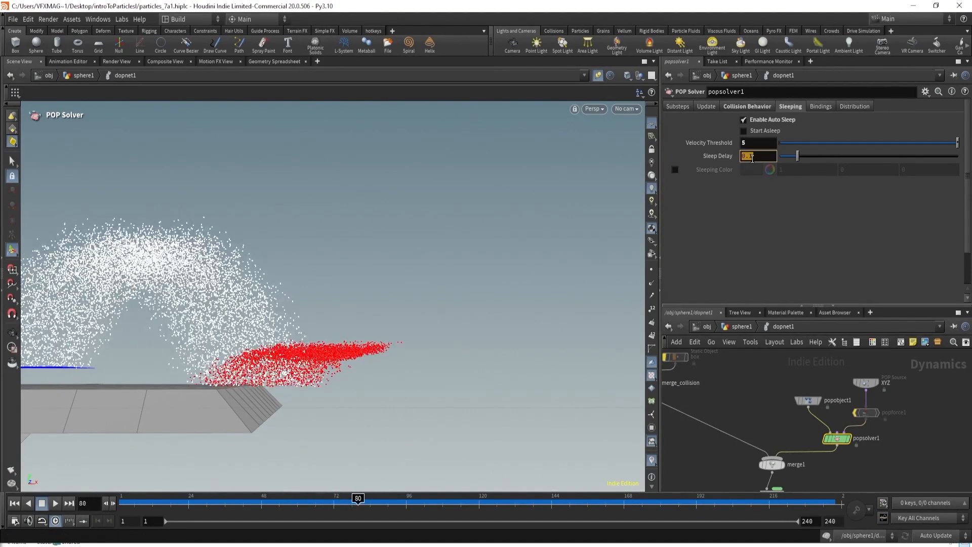
Set the Sleep Delay to 2, replay the simulation from the start, and scrub through the sliding particles to frame 120.
{"action": "type", "text": "2"}
{"action": "key", "text": "Return"}
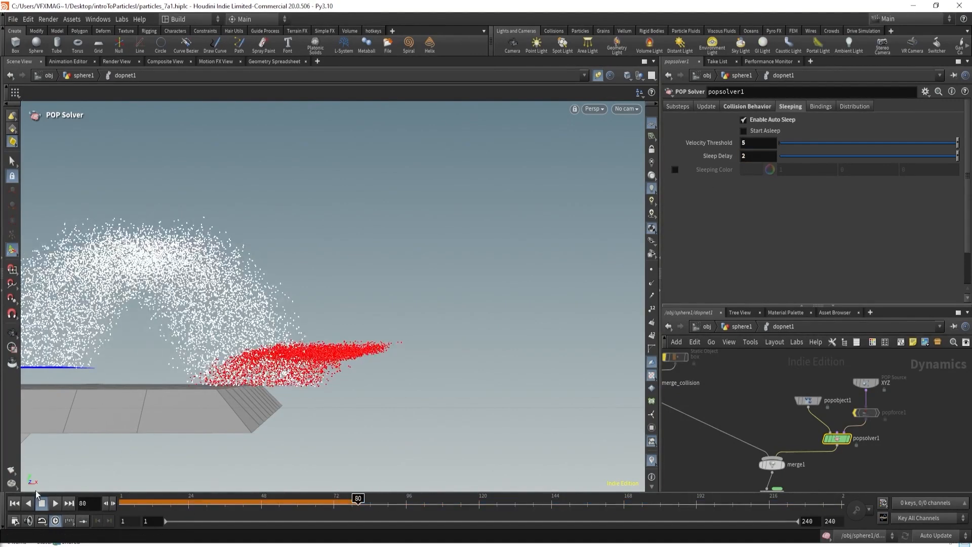
{"action": "left_click", "coordinate": [14, 503]}
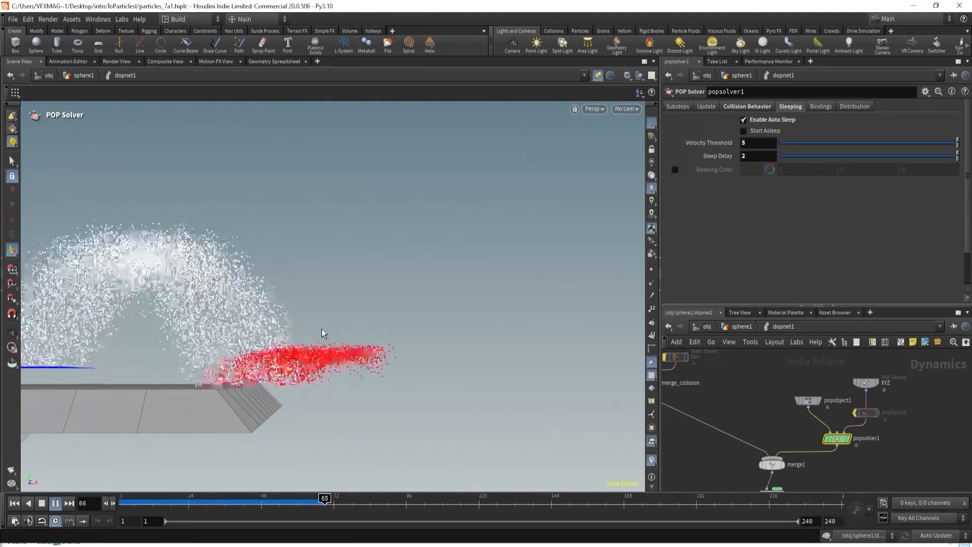
{"action": "left_click_drag", "start_coordinate": [397, 369], "coordinate": [349, 159], "text": "alt"}
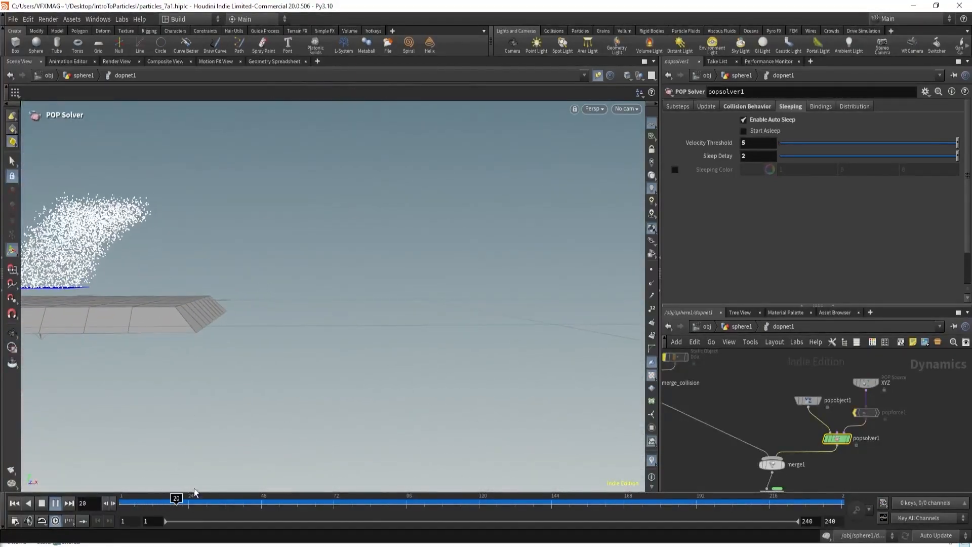
{"action": "left_click_drag", "start_coordinate": [195, 492], "coordinate": [480, 489]}
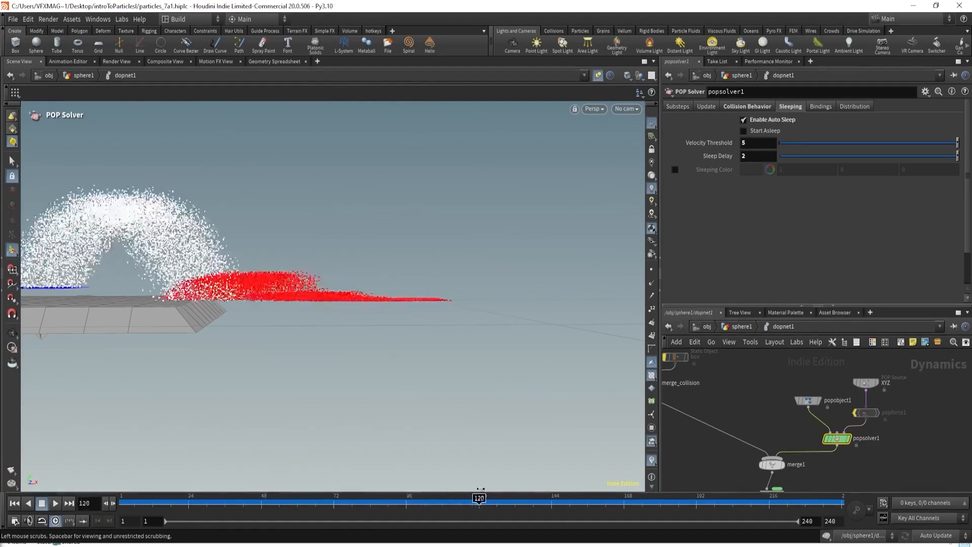
Enable Sleeping Color on the POP Solver and set it to green with RGB values 0, 1, 0.
{"action": "left_click", "coordinate": [675, 170]}
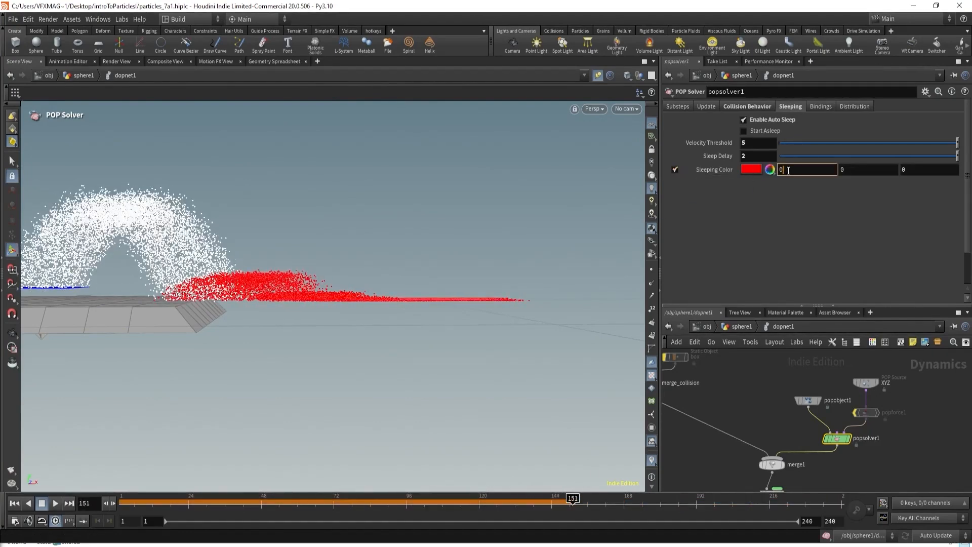
{"action": "key", "text": "Tab"}
{"action": "type", "text": "1"}
{"action": "key", "text": "Return"}
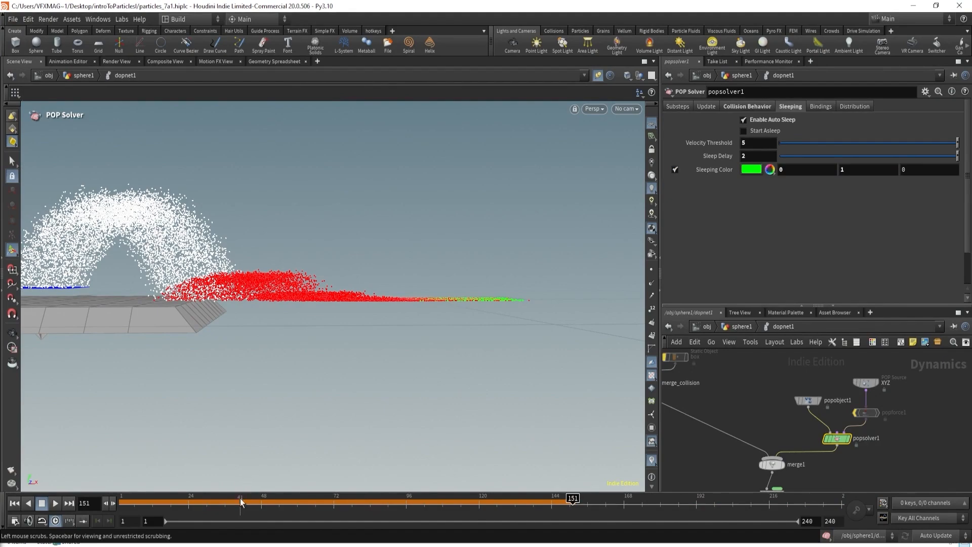
Replay the simulation from the start to check the sleeping color on the sliding particles, and return to frame 1.
{"action": "key", "text": "ctrl+Up"}
{"action": "left_click", "coordinate": [55, 504]}
{"action": "left_click_drag", "start_coordinate": [215, 345], "coordinate": [174, 419], "text": "alt"}
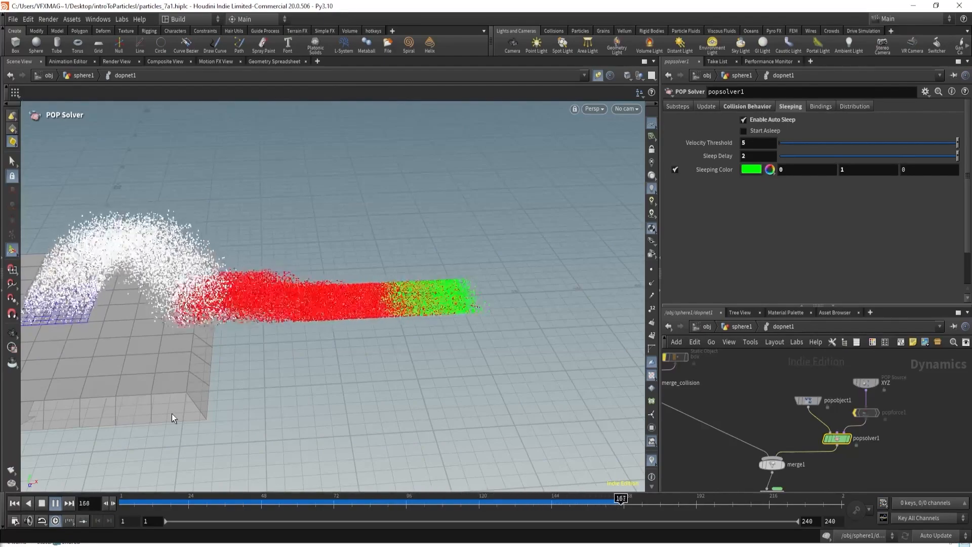
{"action": "key", "text": "ctrl+Up"}
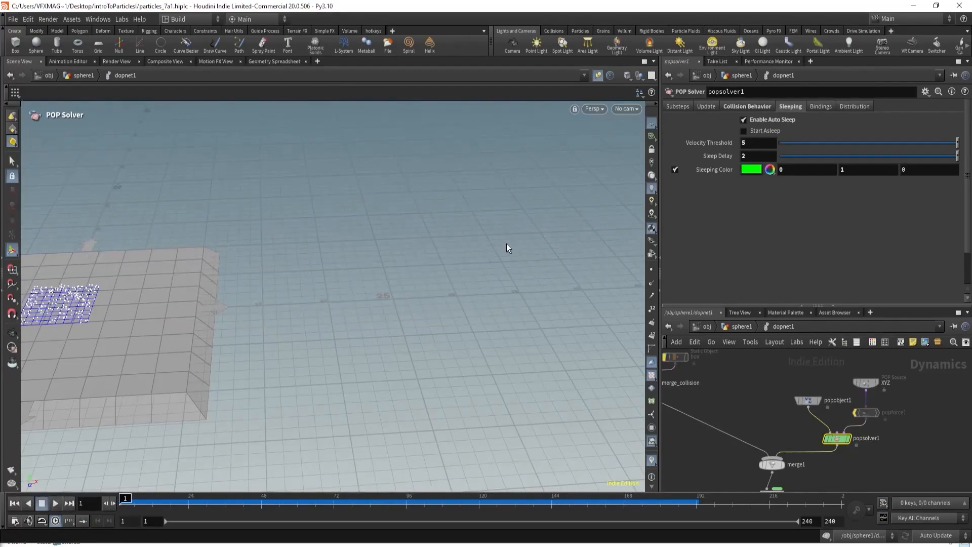
Restore the POP Solver's Sleep Delay to 0.1 and its Velocity Threshold to 0.01.
{"action": "type", "text": "0.1"}
{"action": "key", "text": "Return"}
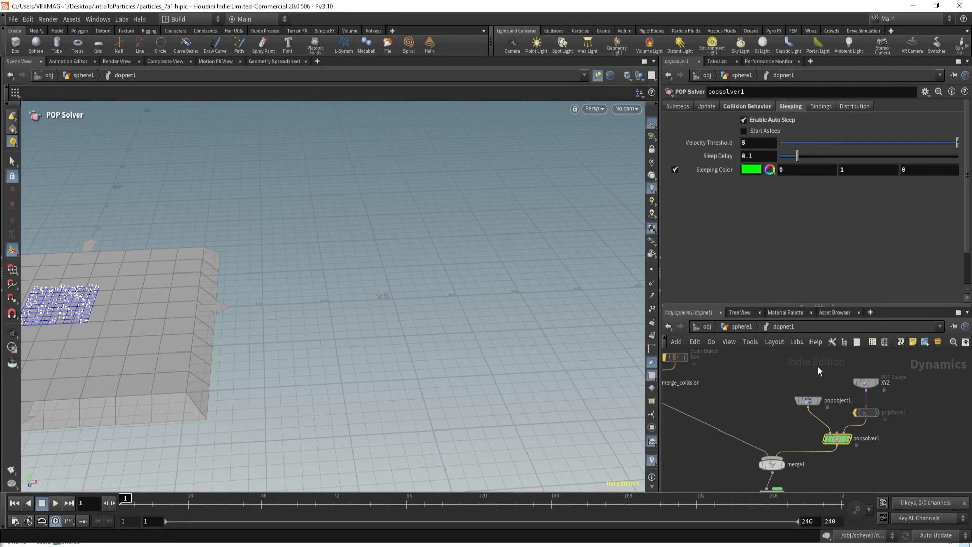
{"action": "middle_click_drag", "start_coordinate": [818, 371], "coordinate": [752, 389]}
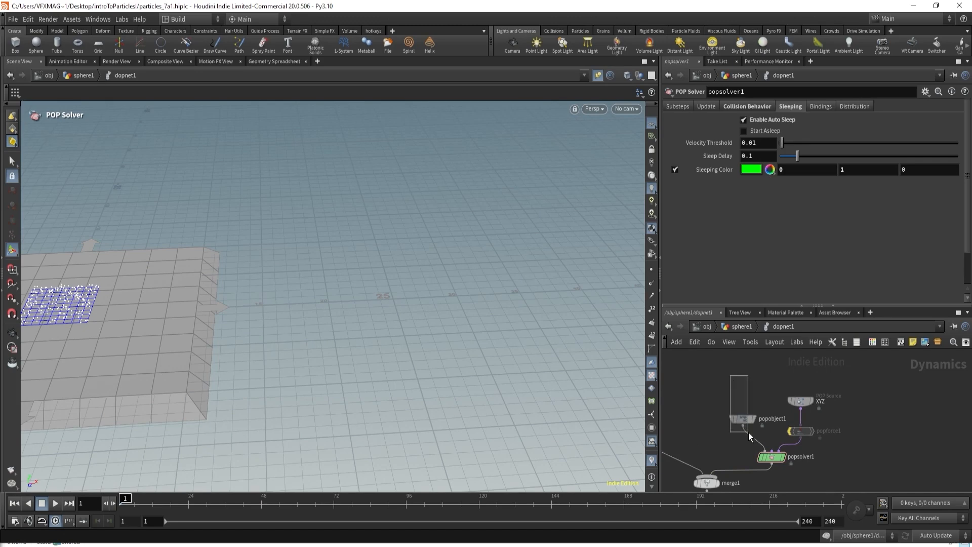
Set the Dynamic Friction Scale of popobject1 to 1 and play the simulation to frame 86.
{"action": "left_click_drag", "start_coordinate": [748, 432], "coordinate": [748, 433]}
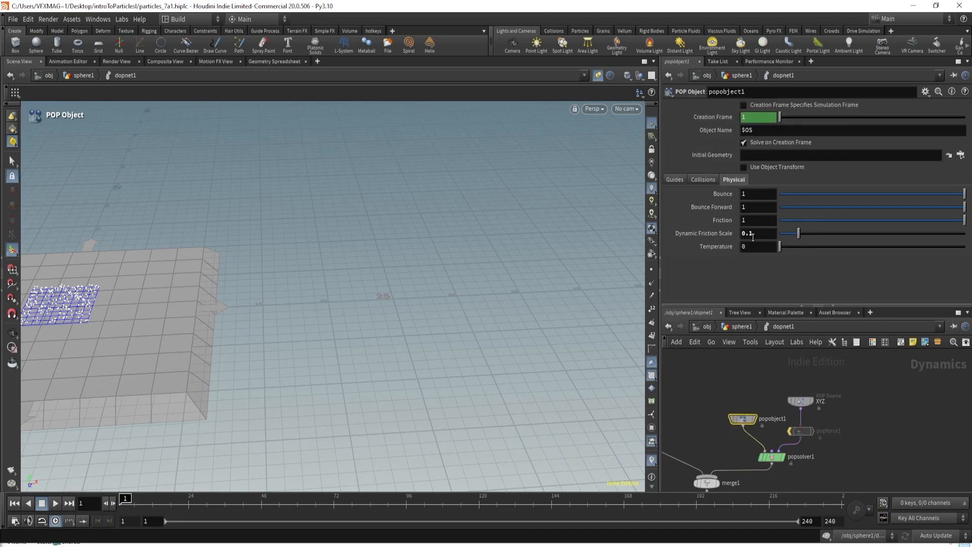
{"action": "middle_click_drag", "start_coordinate": [667, 400], "coordinate": [785, 441]}
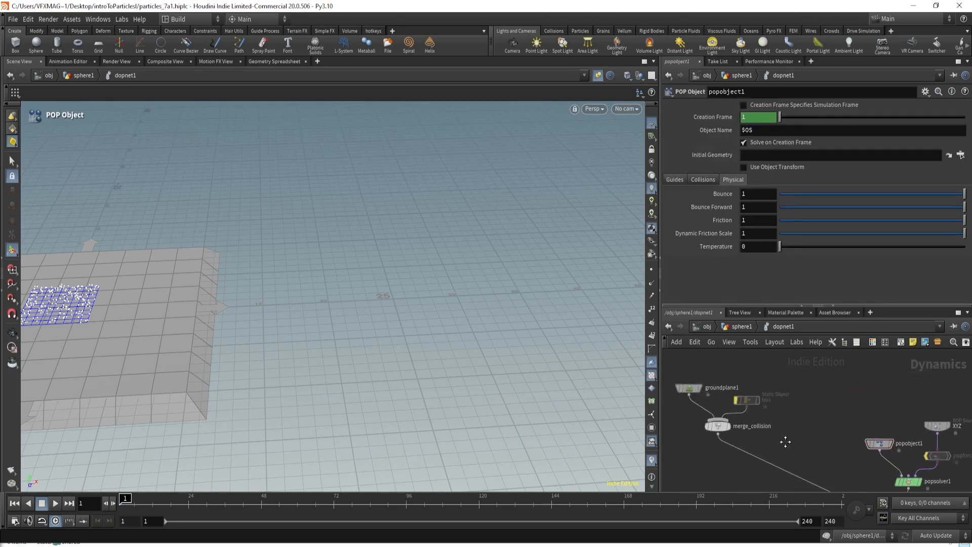
{"action": "left_click", "coordinate": [691, 388]}
{"action": "middle_click_drag", "start_coordinate": [804, 408], "coordinate": [743, 389]}
{"action": "left_click", "coordinate": [818, 425]}
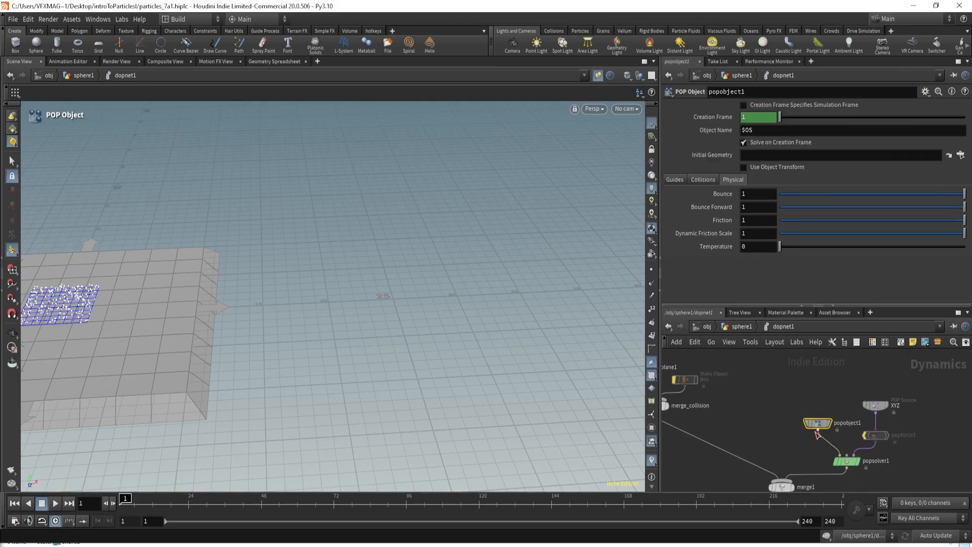
{"action": "middle_click_drag", "start_coordinate": [818, 426], "coordinate": [780, 383]}
{"action": "left_click", "coordinate": [55, 503]}
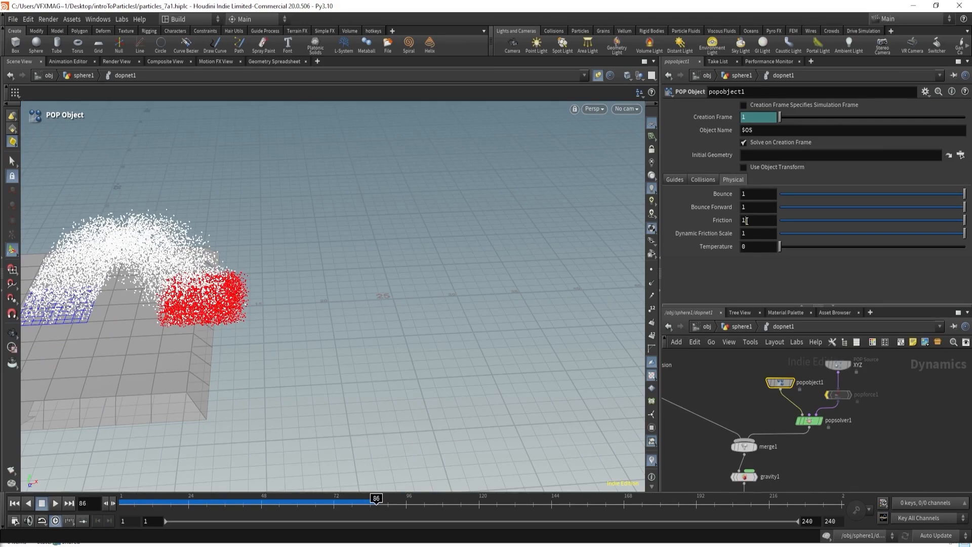
Set popobject1's Friction to .25 and replay the simulation from the start to frame 161.
{"action": "left_click", "coordinate": [747, 221]}
{"action": "type", "text": ".25"}
{"action": "key", "text": "Return"}
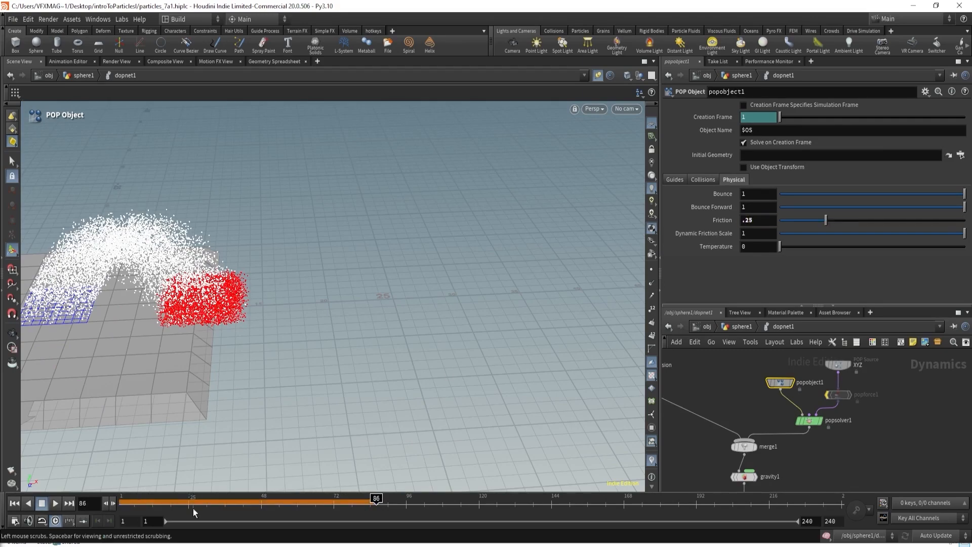
{"action": "left_click", "coordinate": [14, 502]}
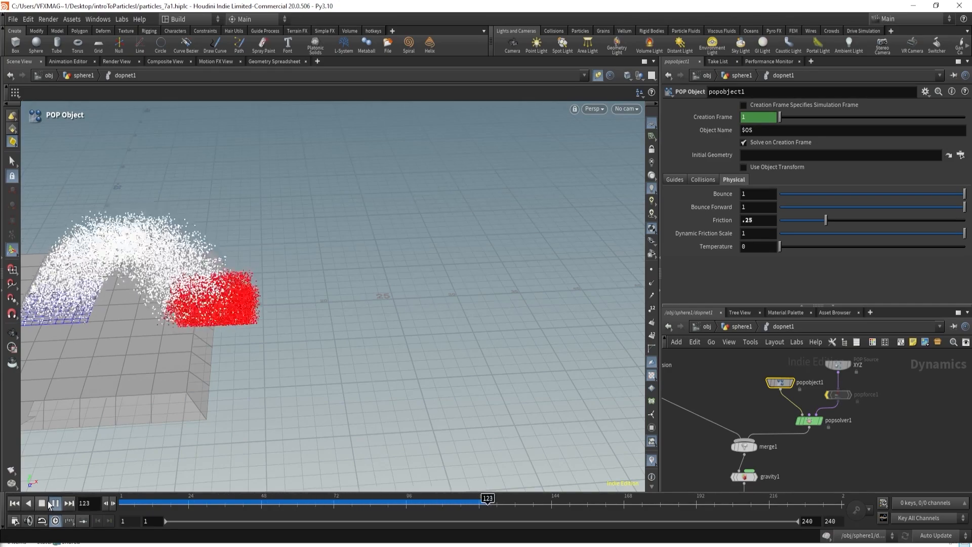
{"action": "left_click", "coordinate": [47, 500]}
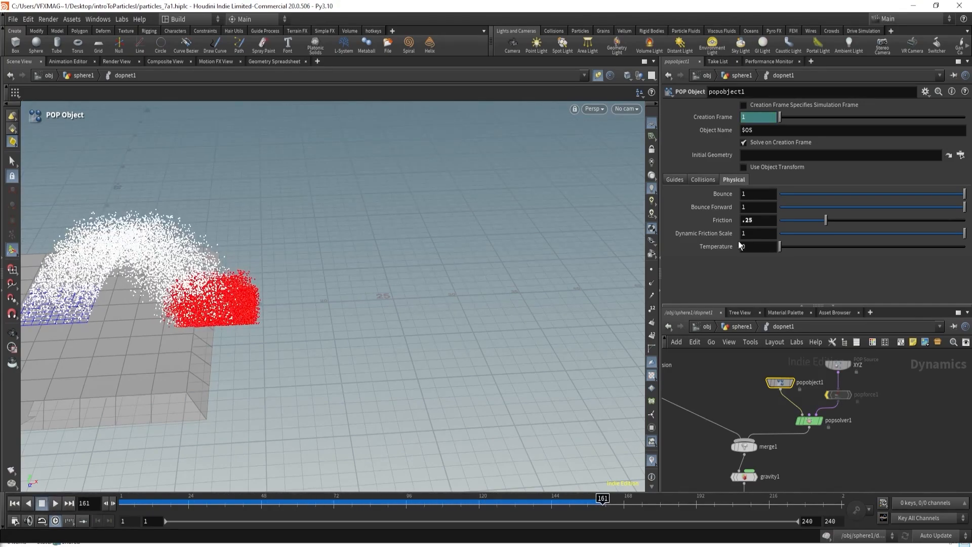
Set popobject1's Friction to .1, replay the simulation from the start, and examine the sliding particles up close.
{"action": "type", "text": ".1"}
{"action": "key", "text": "Return"}
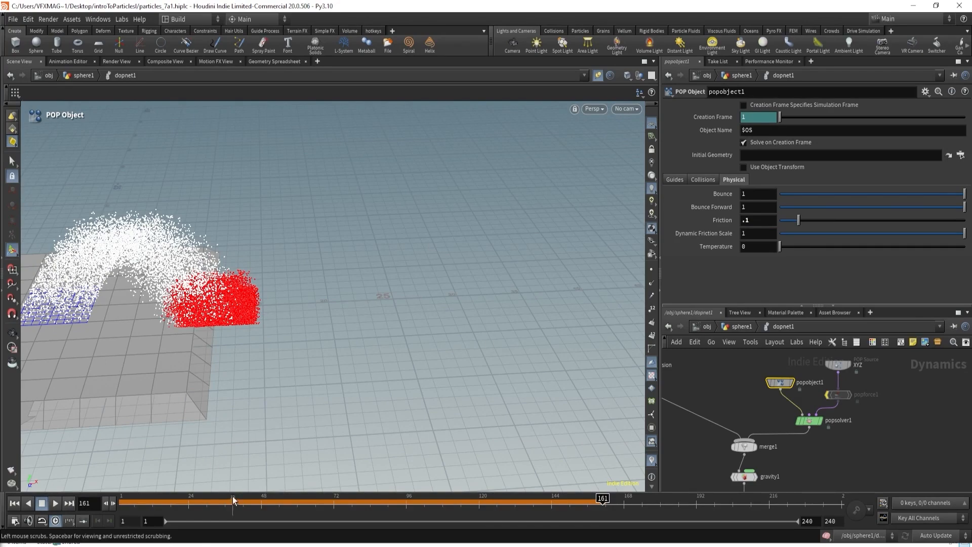
{"action": "left_click_drag", "start_coordinate": [233, 500], "coordinate": [66, 500]}
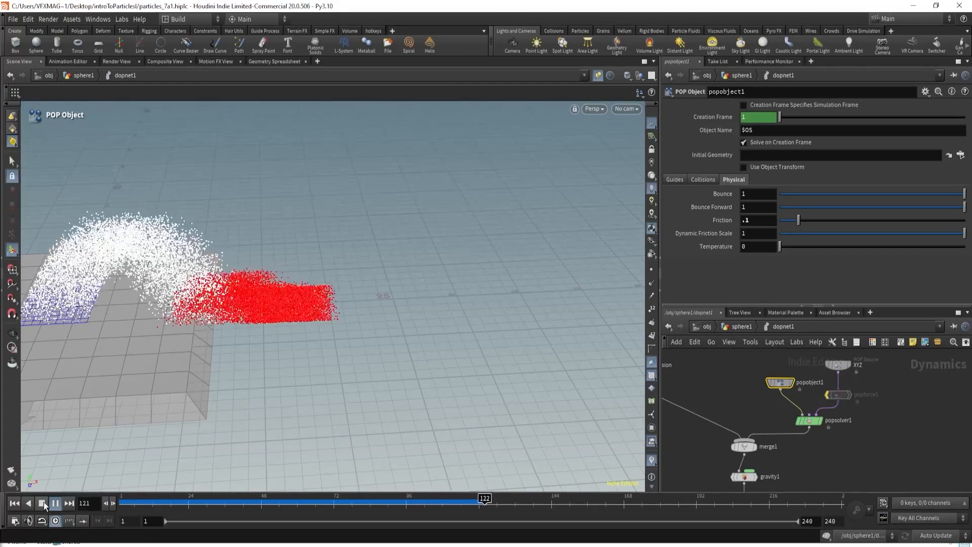
{"action": "key", "text": "Escape"}
{"action": "left_click_drag", "start_coordinate": [328, 300], "coordinate": [390, 316], "text": "alt"}
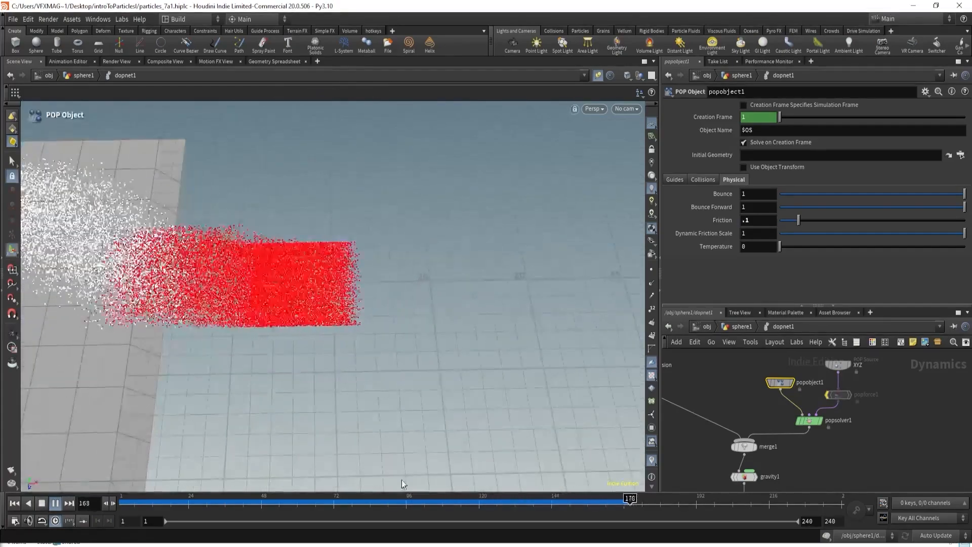
Scrub back to frame 17 and set the Velocity Threshold of popsolver1 to 1.
{"action": "left_click_drag", "start_coordinate": [390, 499], "coordinate": [168, 498]}
{"action": "left_click", "coordinate": [809, 420]}
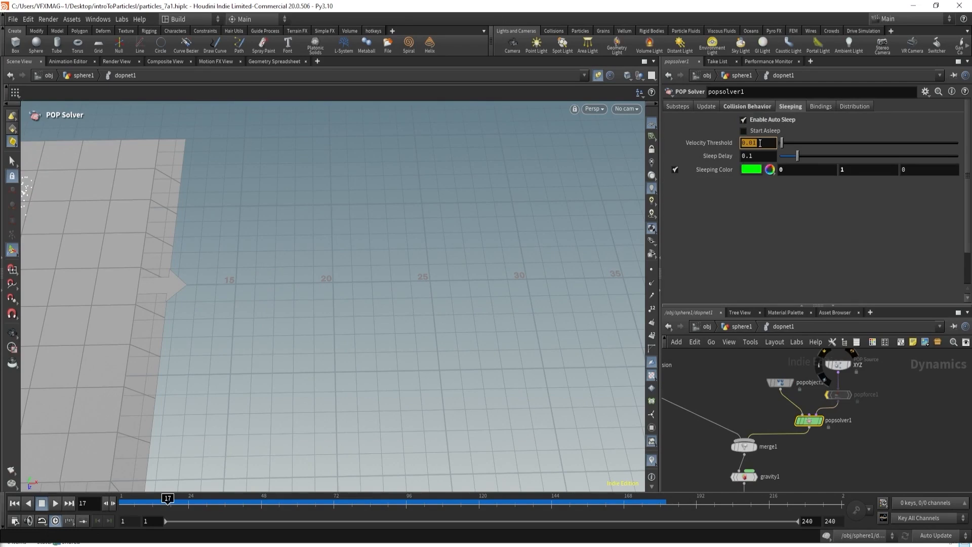
{"action": "key", "text": "Return"}
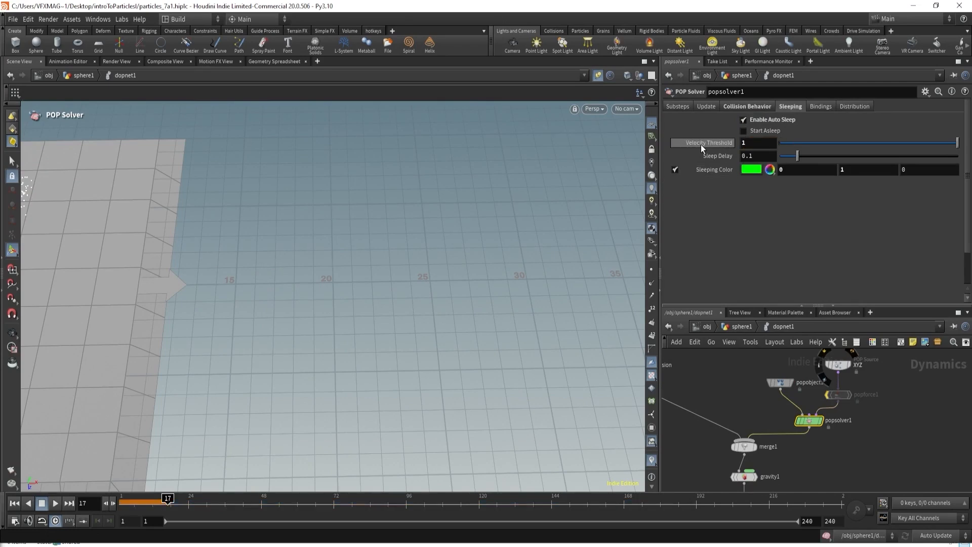
Play the simulation past frame 160 to examine where the particles fall asleep, and scrub back to frame 122.
{"action": "right_click_drag", "start_coordinate": [380, 230], "coordinate": [299, 340], "text": "alt"}
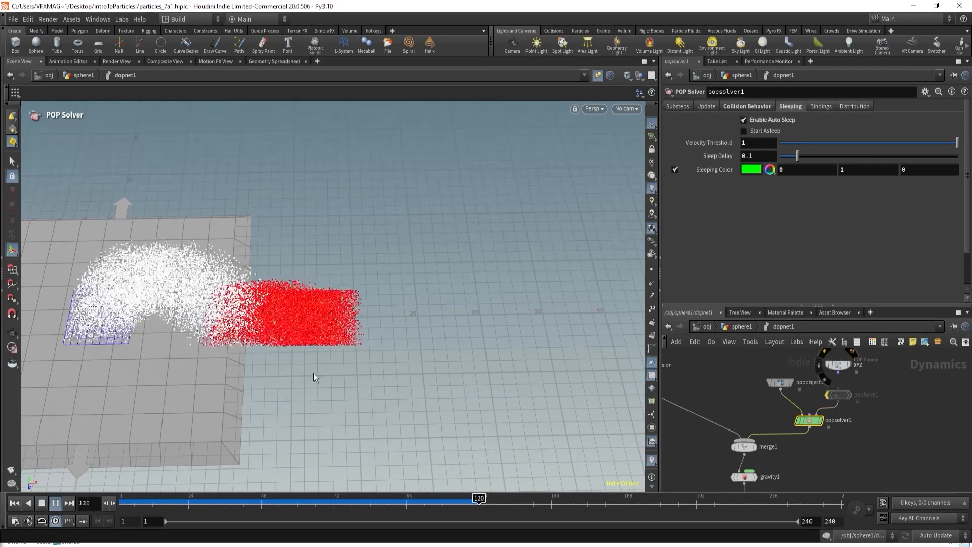
{"action": "right_click_drag", "start_coordinate": [334, 361], "coordinate": [397, 354], "text": "alt"}
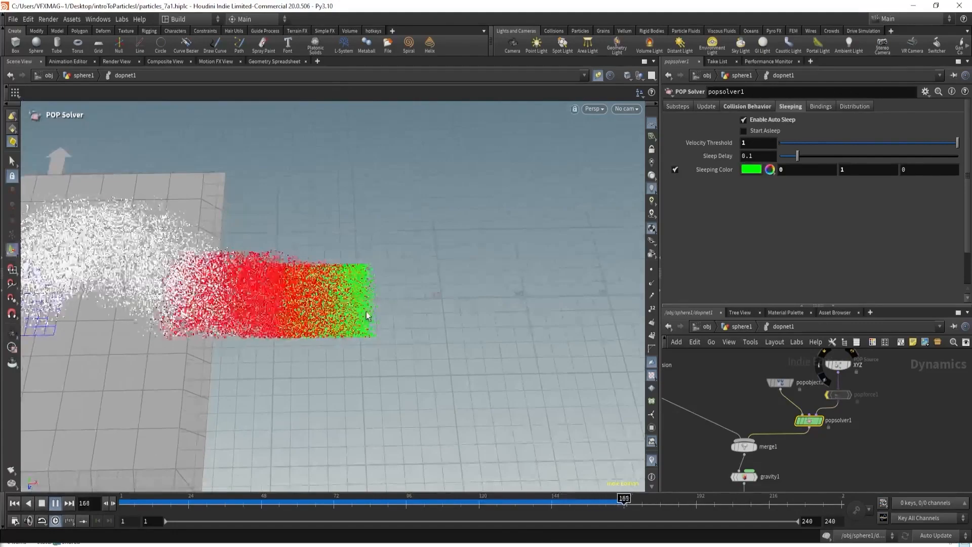
{"action": "left_click_drag", "start_coordinate": [355, 501], "coordinate": [484, 499]}
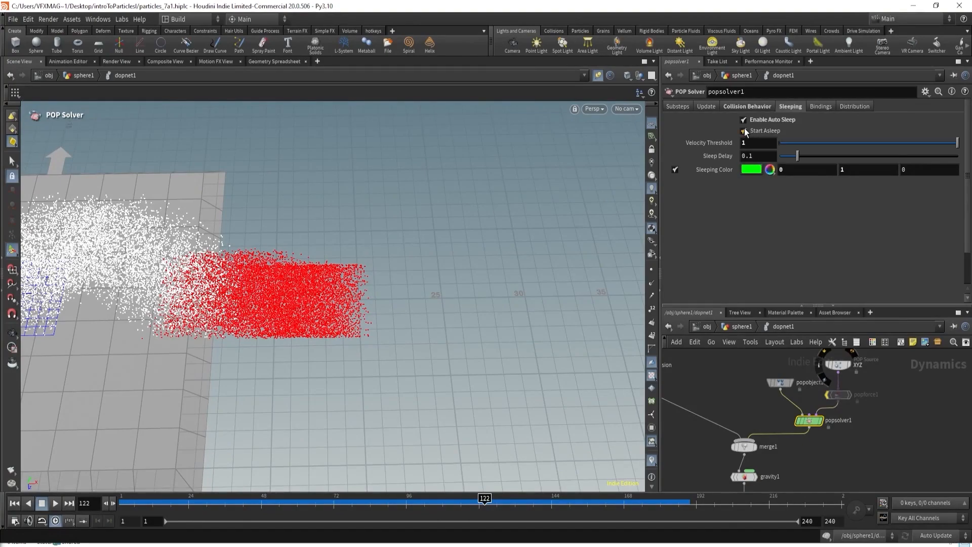
Turn on Start Asleep for popsolver1 and replay the simulation from the start.
{"action": "left_click", "coordinate": [743, 130]}
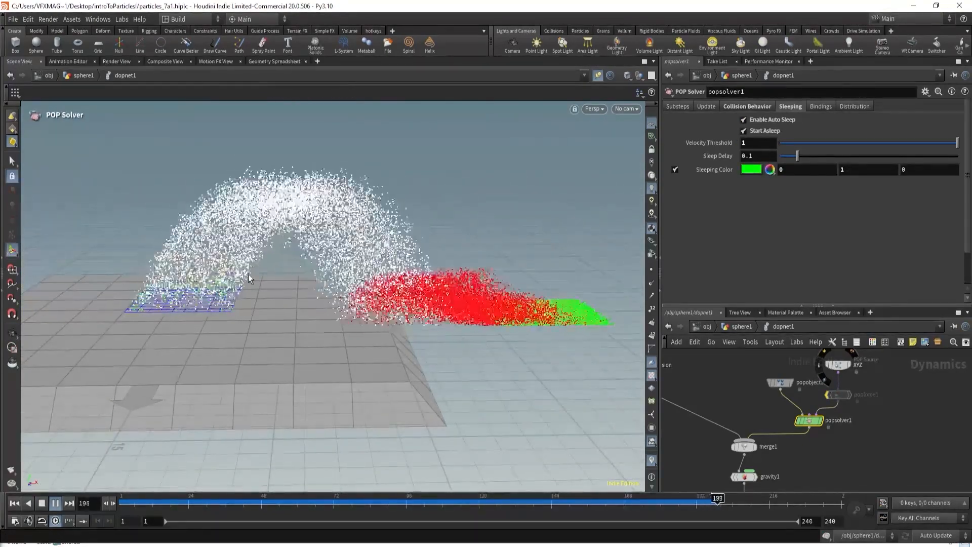
{"action": "key", "text": "Up"}
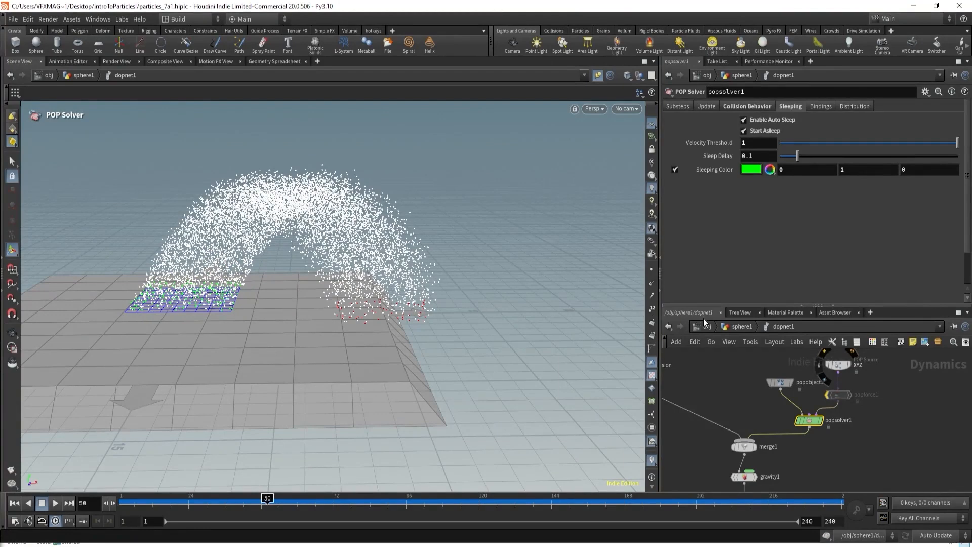
{"action": "left_click", "coordinate": [741, 327]}
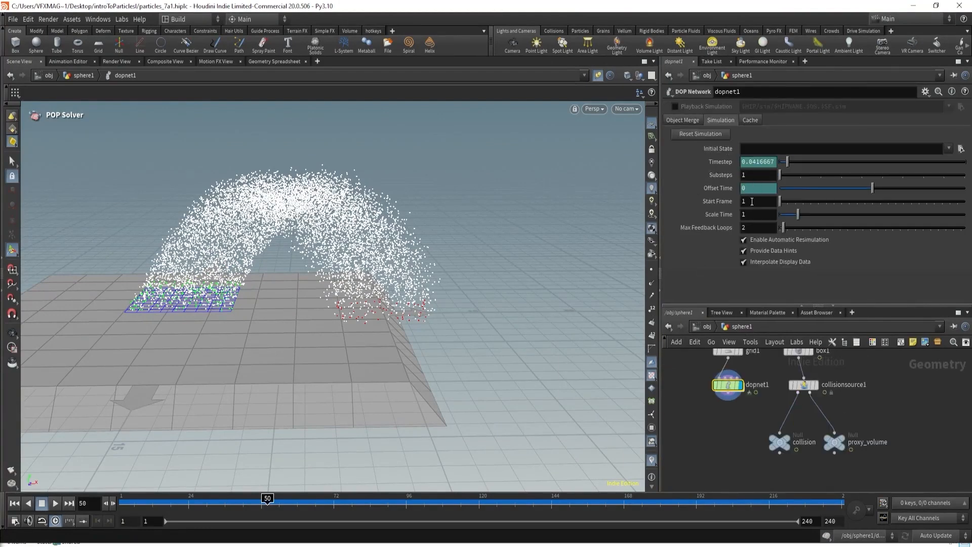
{"action": "double_click", "coordinate": [731, 396]}
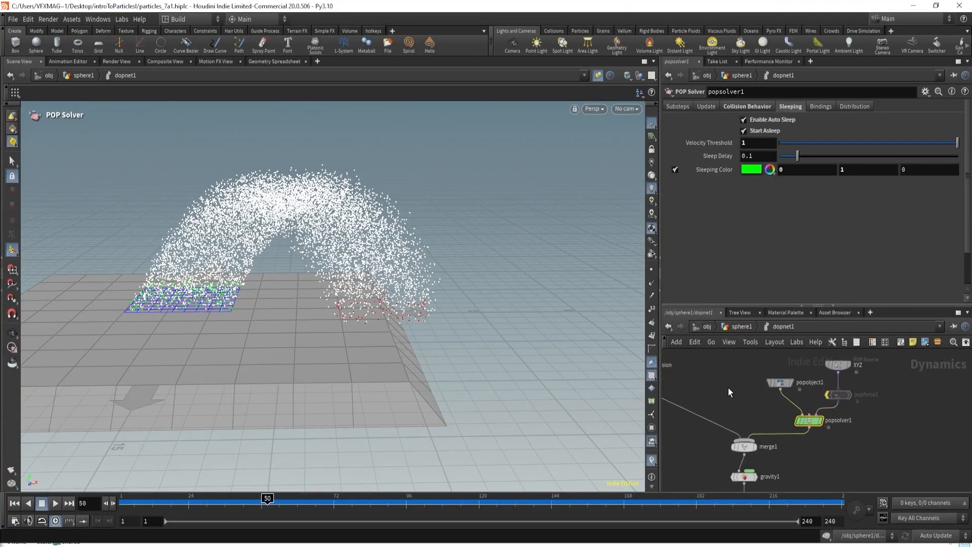
Return to frame 1 and set the Const. Birth Rate of the XYZ POP Source to 0.
{"action": "left_click", "coordinate": [836, 364]}
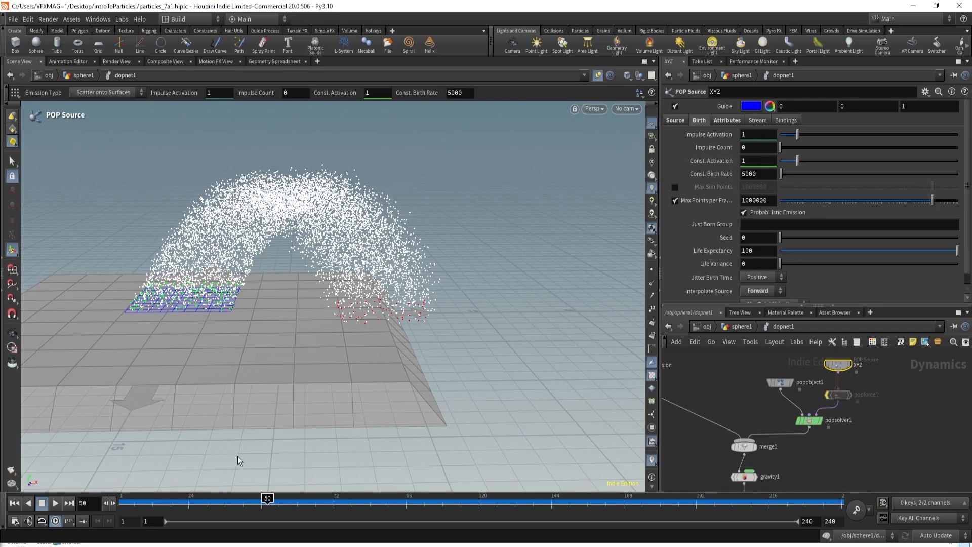
{"action": "left_click_drag", "start_coordinate": [167, 502], "coordinate": [90, 488]}
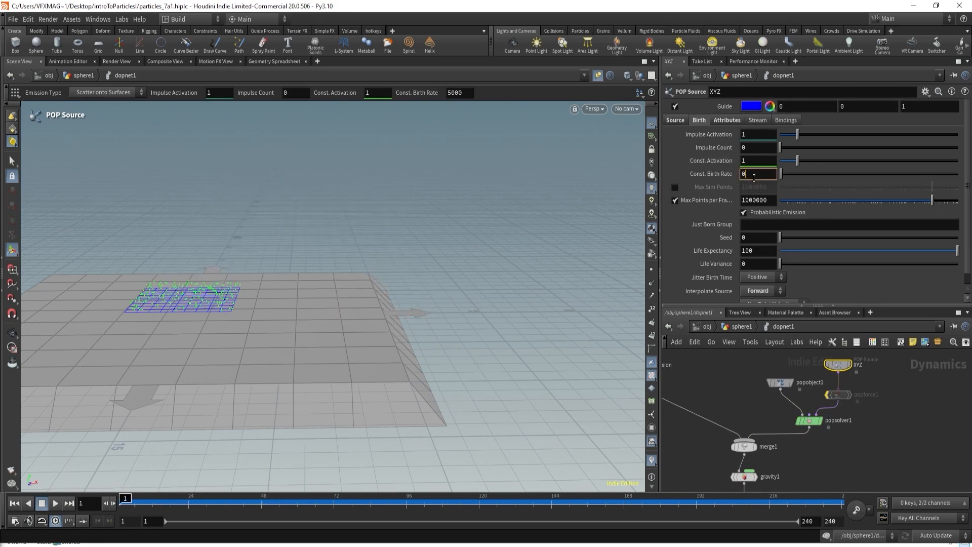
{"action": "key", "text": "Return"}
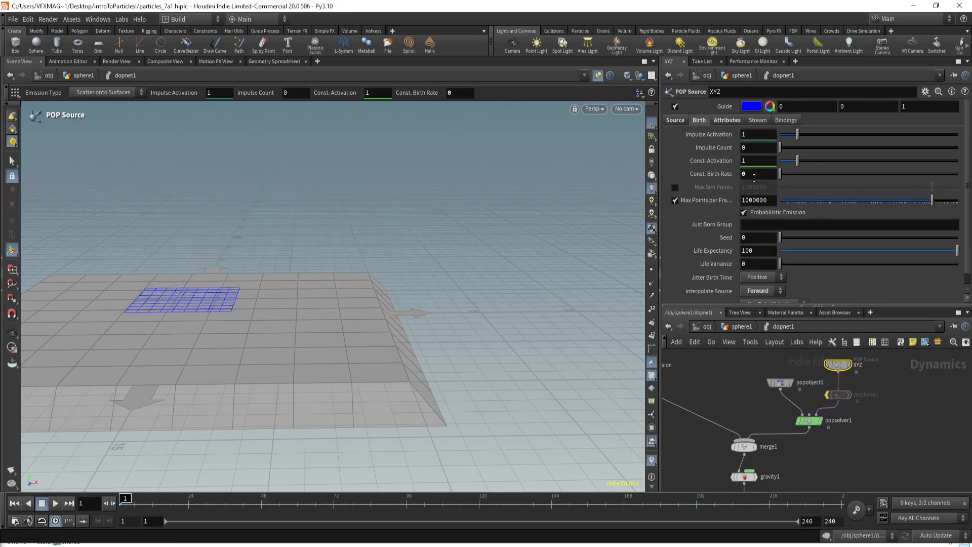
Keyframe XYZ's Impulse Activation at 1 on frame 1 and 0 on frame 2, and set its Impulse Count to 1000.
{"action": "left_click", "coordinate": [750, 135], "text": "alt"}
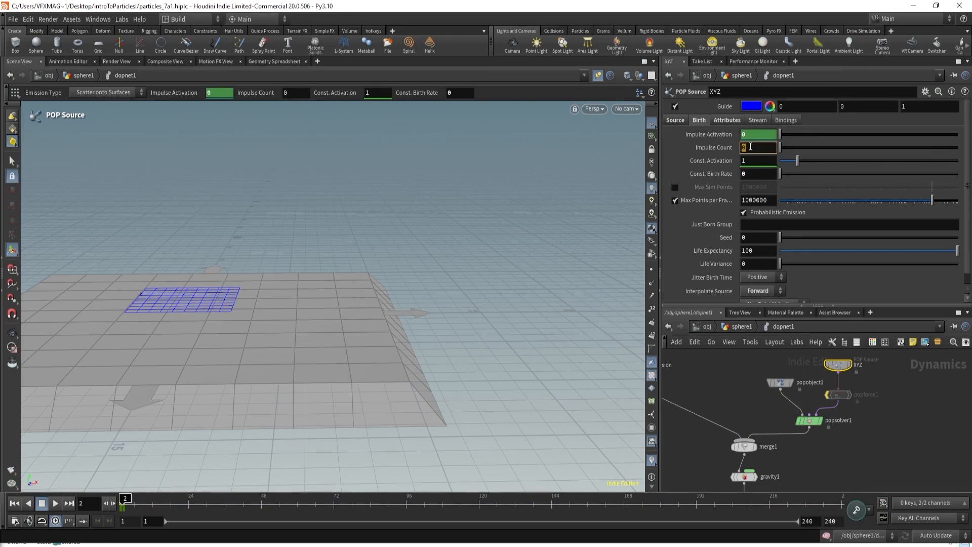
{"action": "left_click", "coordinate": [750, 147]}
{"action": "type", "text": "1000"}
{"action": "key", "text": "Return"}
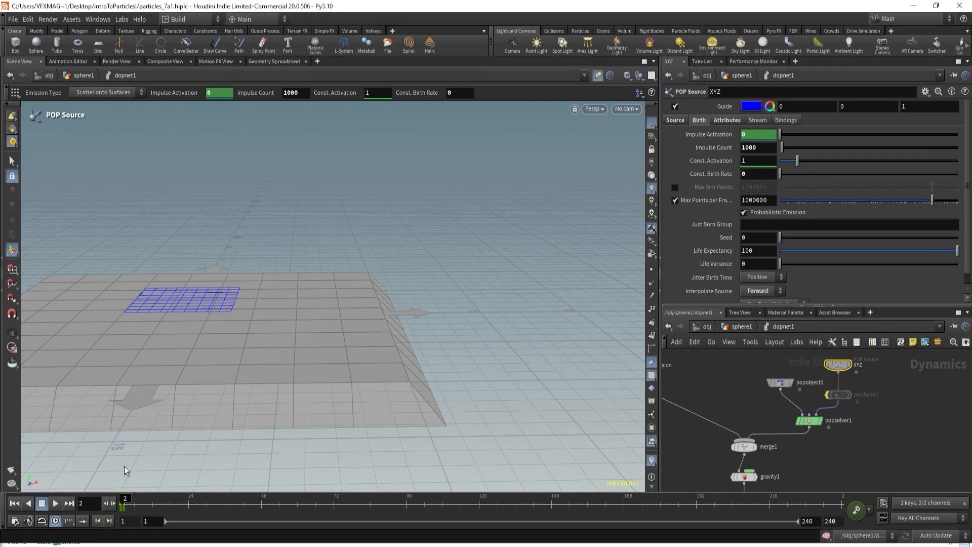
Play the single-burst emission, turn off Start Asleep on popsolver1, and replay the simulation for comparison.
{"action": "left_click_drag", "start_coordinate": [229, 293], "coordinate": [195, 395], "text": "alt"}
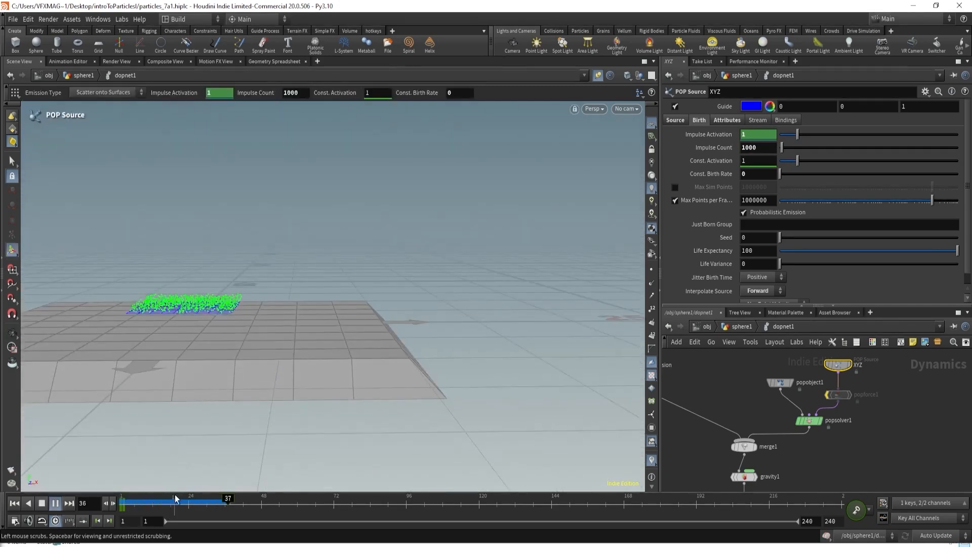
{"action": "left_click", "coordinate": [809, 421]}
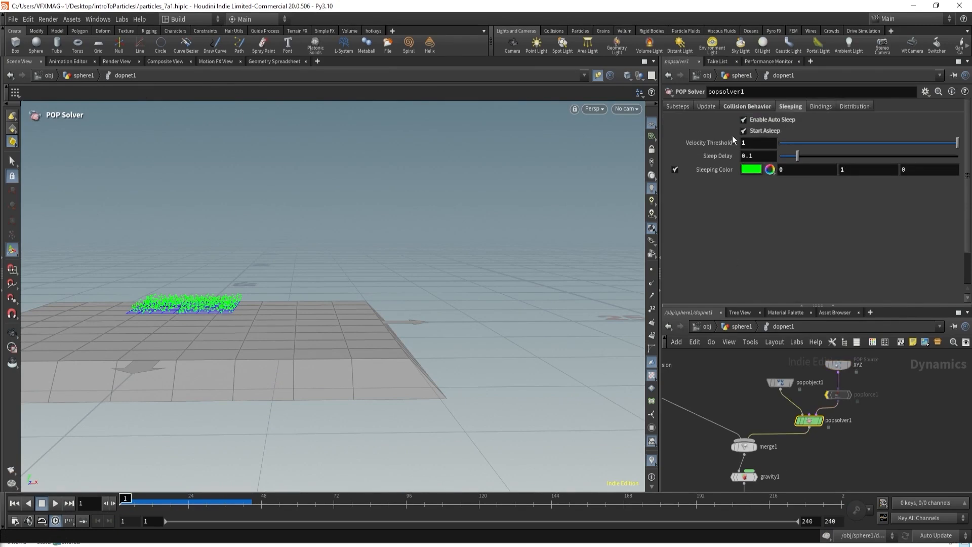
{"action": "left_click", "coordinate": [743, 130]}
{"action": "left_click", "coordinate": [55, 502]}
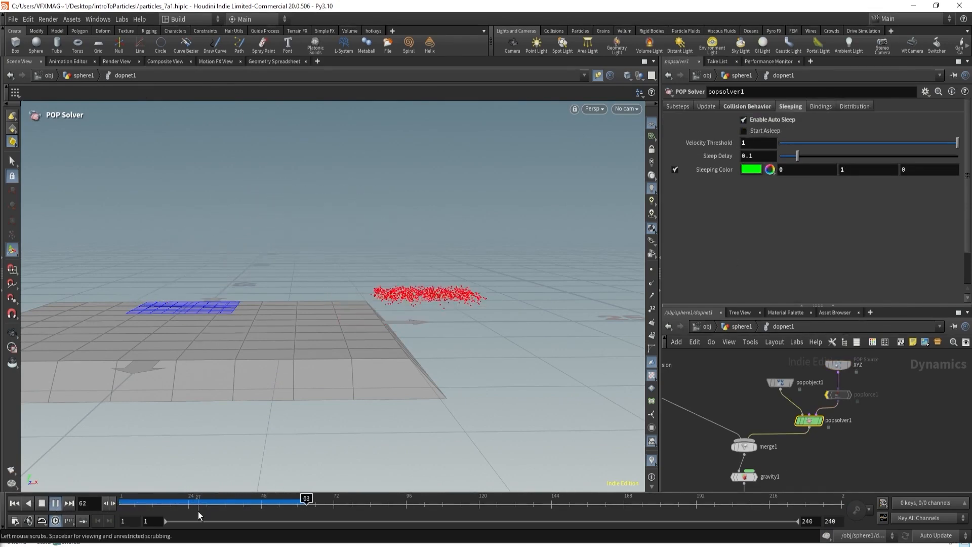
{"action": "left_click", "coordinate": [15, 503]}
Turn Start Asleep back on for popsolver1, replay the simulation, and return to frame 1.
{"action": "left_click", "coordinate": [838, 364]}
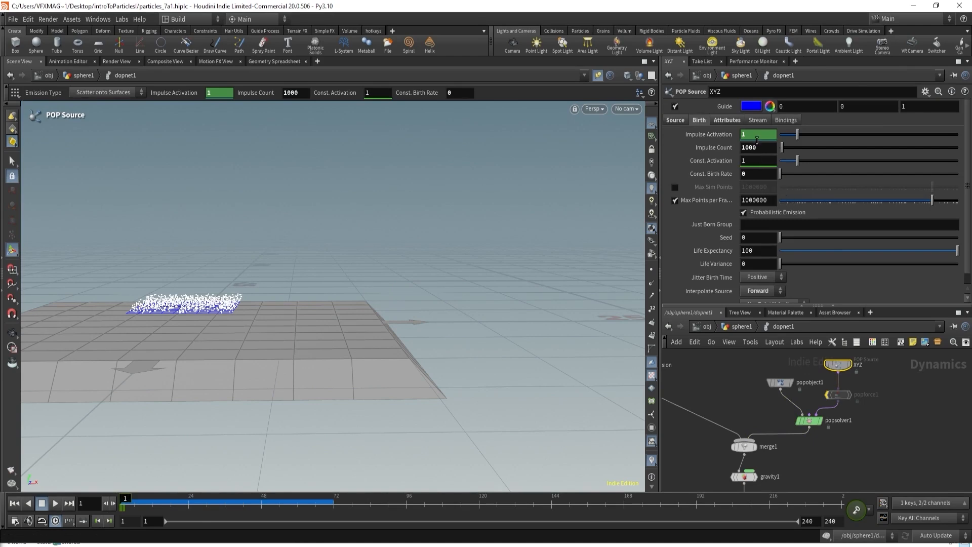
{"action": "left_click", "coordinate": [808, 421]}
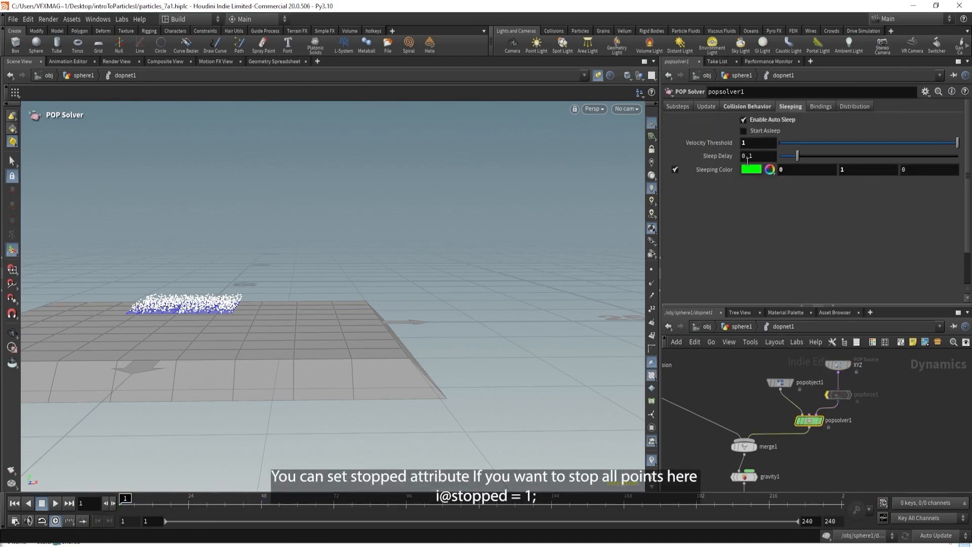
{"action": "left_click", "coordinate": [54, 503]}
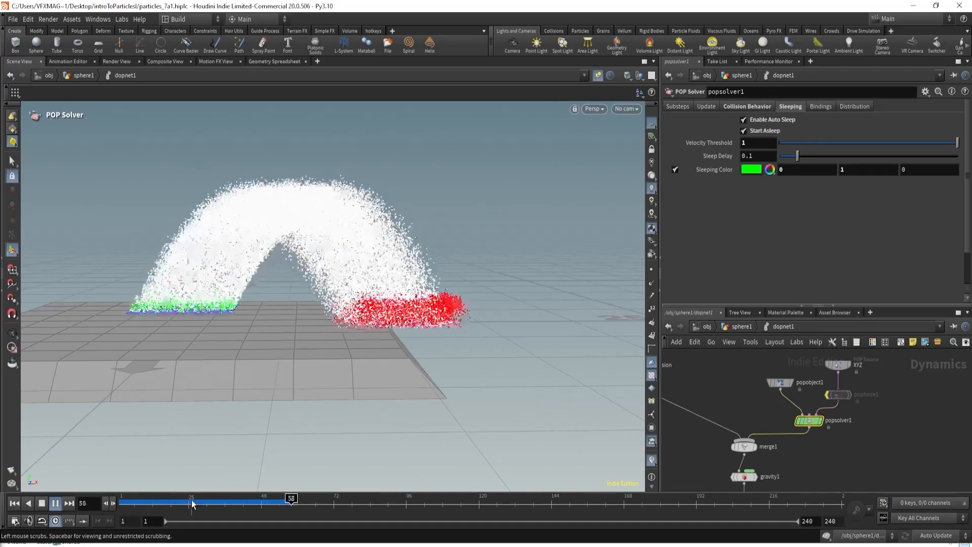
{"action": "left_click", "coordinate": [41, 502]}
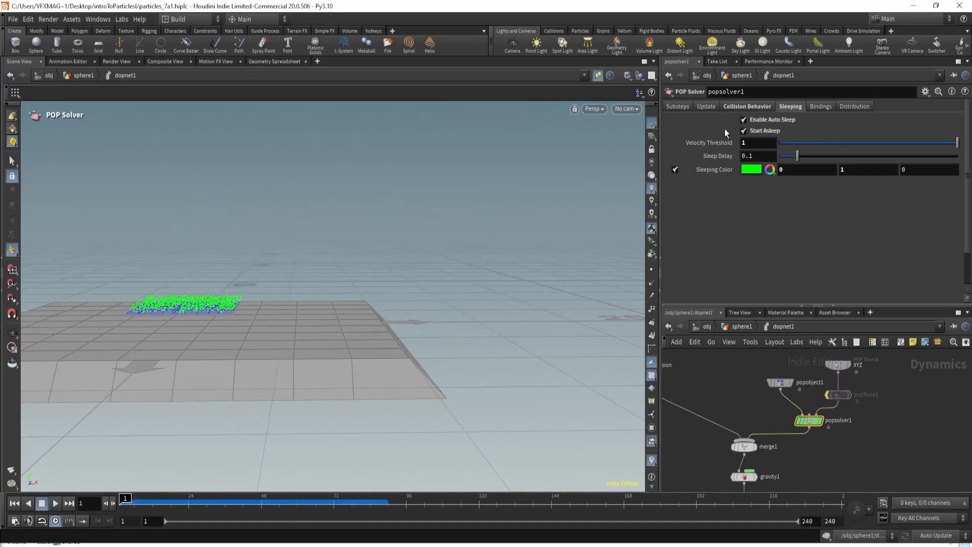
Review popsolver1's Bindings and Distribution settings.
{"action": "left_click", "coordinate": [814, 107]}
{"action": "left_click", "coordinate": [855, 110]}
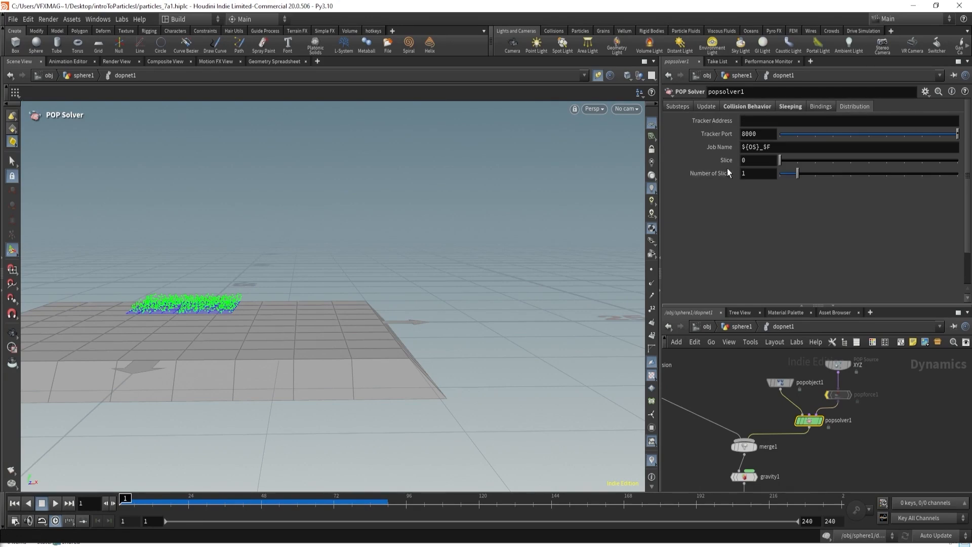
{"action": "left_click", "coordinate": [733, 406]}
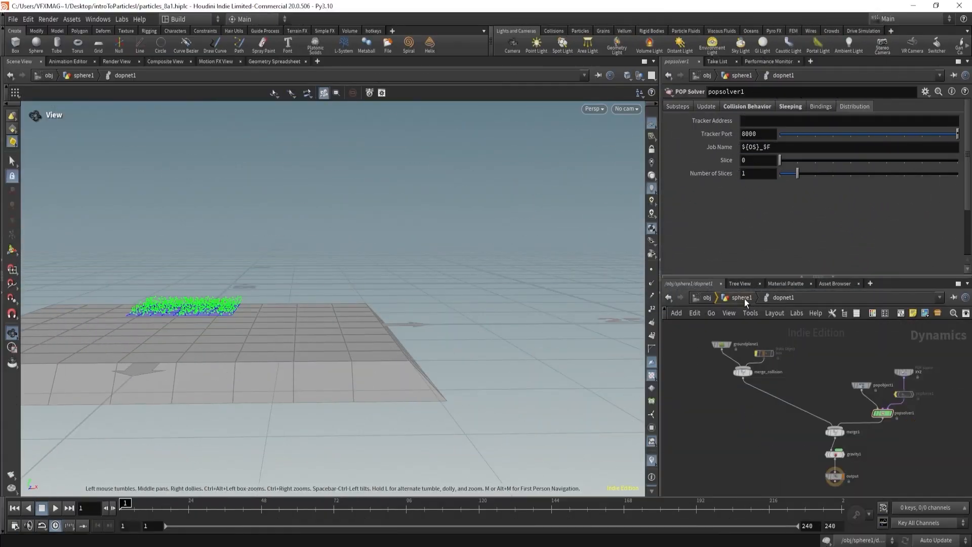
Delete all nodes inside the sphere1 geometry network of particles_8a1.hiplc.
{"action": "left_click", "coordinate": [742, 298]}
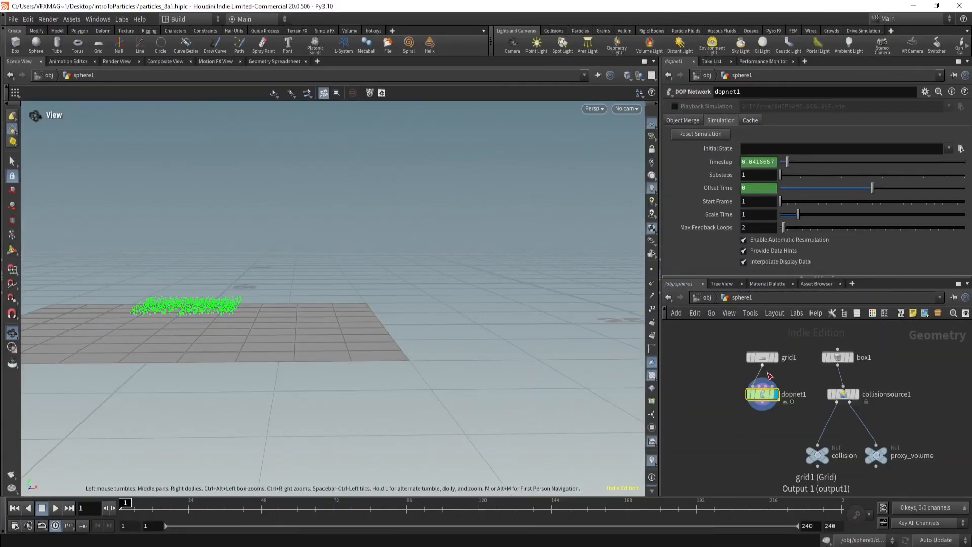
{"action": "scroll", "coordinate": [713, 351], "scroll_direction": "down", "scroll_amount": 4}
{"action": "left_click_drag", "start_coordinate": [710, 342], "coordinate": [841, 426]}
{"action": "key", "text": "Delete"}
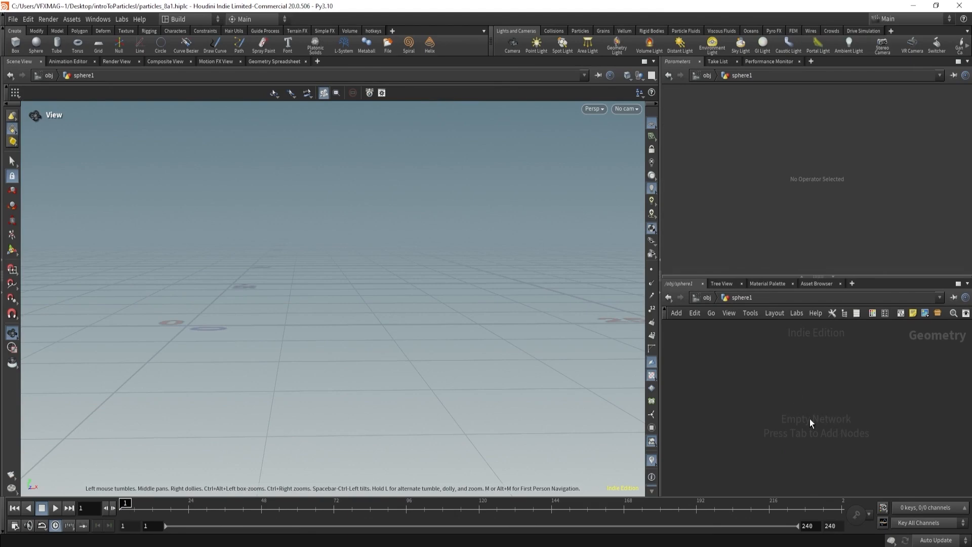
Add a Sphere node to the empty sphere1 geometry network and reset the view to home.
{"action": "key", "text": "Tab"}
{"action": "type", "text": "spher"}
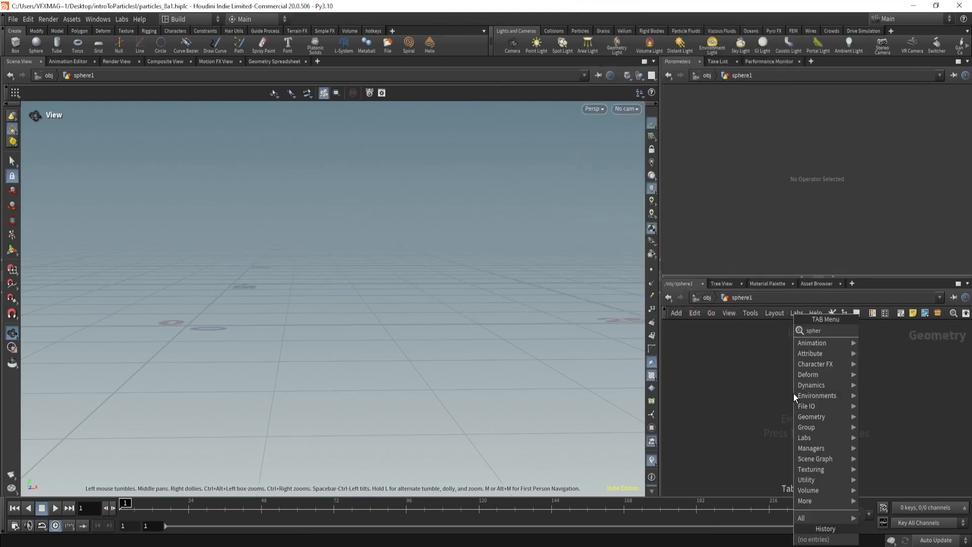
{"action": "key", "text": "Return"}
{"action": "left_click", "coordinate": [793, 393]}
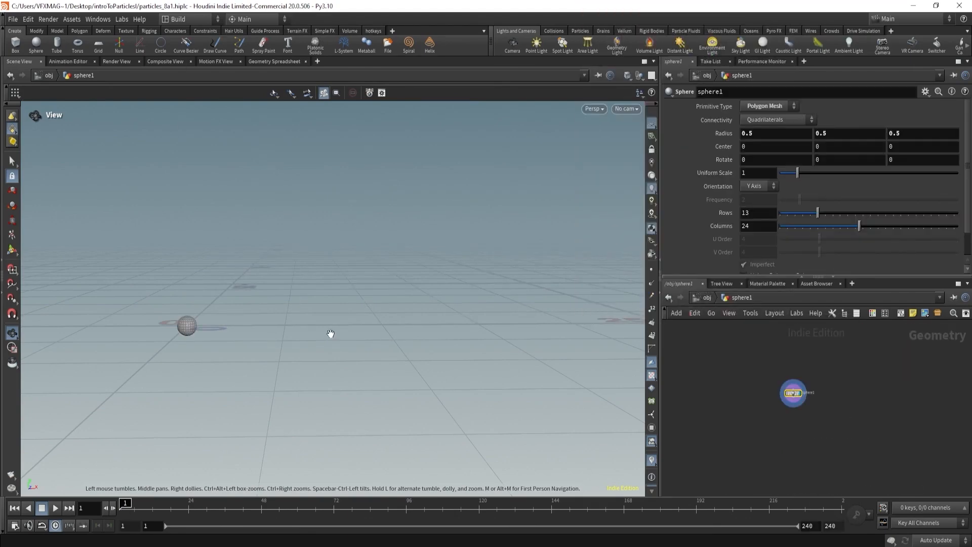
{"action": "key", "text": "space+h"}
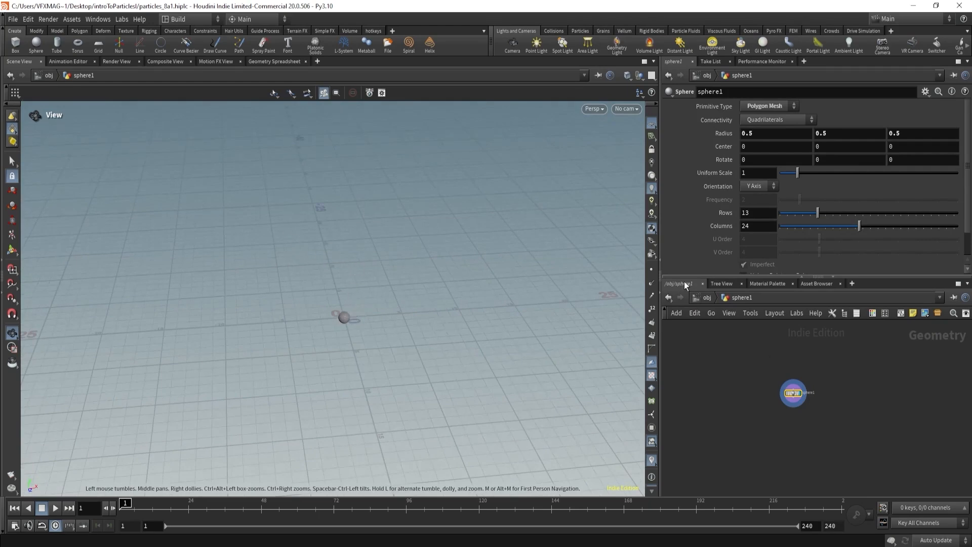
Rename the sphere1 geometry object at the object level to particles_sim.
{"action": "left_click", "coordinate": [705, 299]}
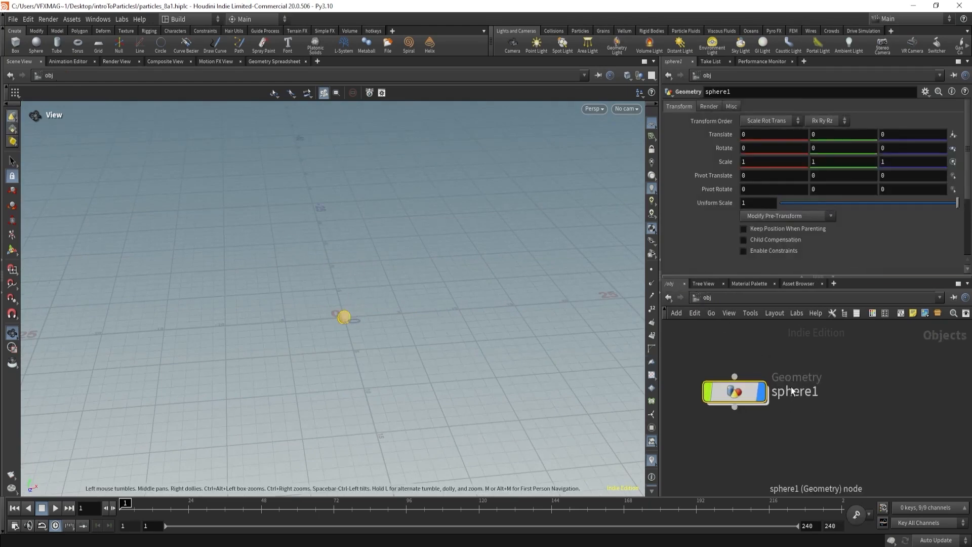
{"action": "double_click", "coordinate": [791, 390]}
{"action": "type", "text": "particles_sim"}
{"action": "key", "text": "Return"}
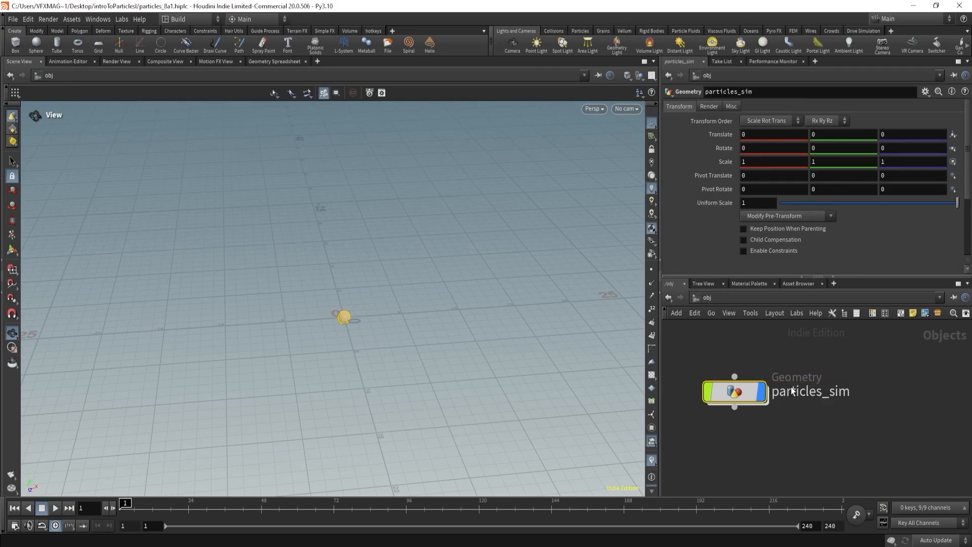
Inside particles_sim, add a POP Network below sphere1 and connect the sphere to its first input.
{"action": "double_click", "coordinate": [746, 390]}
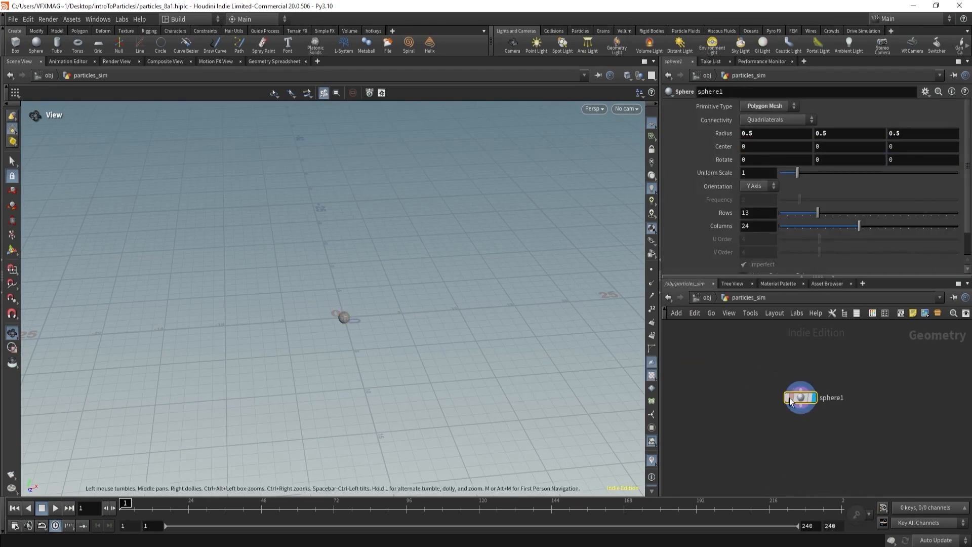
{"action": "left_click_drag", "start_coordinate": [445, 354], "coordinate": [413, 332]}
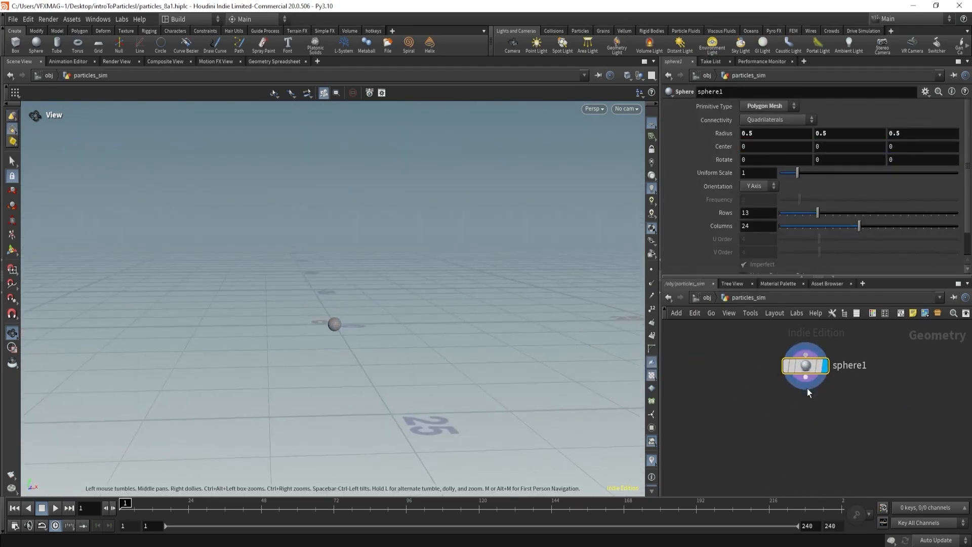
{"action": "key", "text": "Tab"}
{"action": "type", "text": "popnet"}
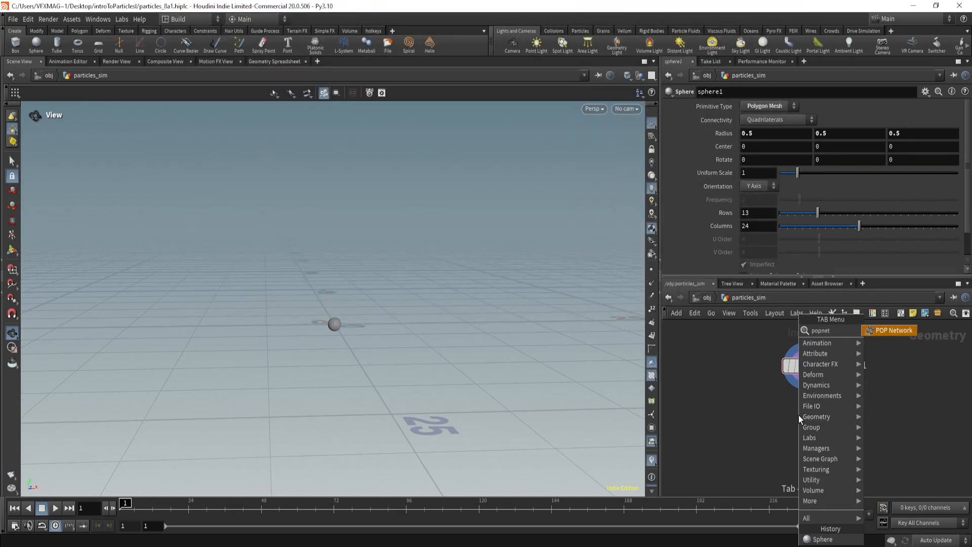
{"action": "key", "text": "Return"}
{"action": "left_click", "coordinate": [799, 415]}
{"action": "left_click_drag", "start_coordinate": [798, 415], "coordinate": [806, 377]}
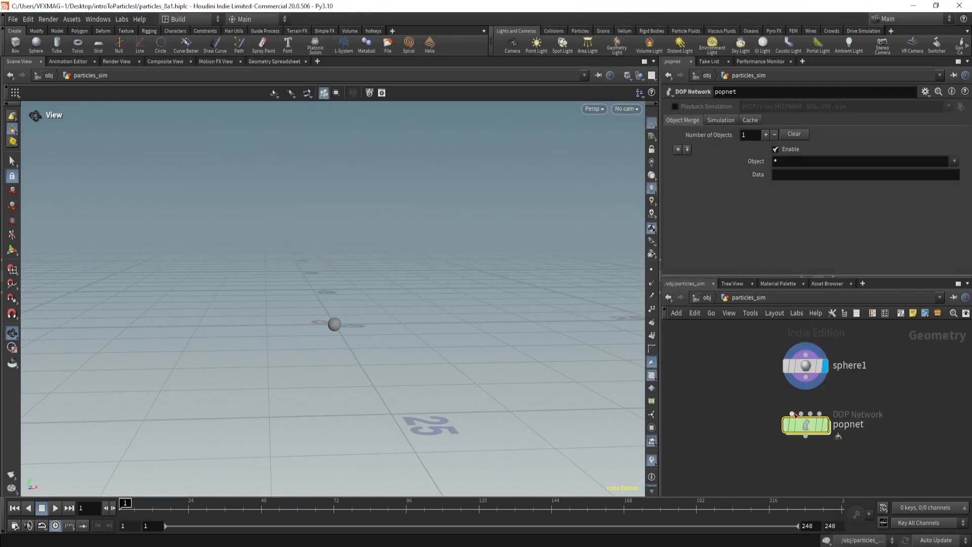
Enter the popnet network and rearrange its nodes so that source_first_input sits above wire_pops_into_here.
{"action": "double_click", "coordinate": [806, 424]}
{"action": "left_click_drag", "start_coordinate": [803, 344], "coordinate": [904, 365]}
{"action": "left_click_drag", "start_coordinate": [684, 356], "coordinate": [950, 496]}
{"action": "middle_click_drag", "start_coordinate": [769, 426], "coordinate": [741, 443]}
{"action": "left_click_drag", "start_coordinate": [771, 362], "coordinate": [835, 372]}
Play the default particle simulation to frame 15, rewind to frame 1, and examine the sphere emitter up close.
{"action": "left_click", "coordinate": [55, 507]}
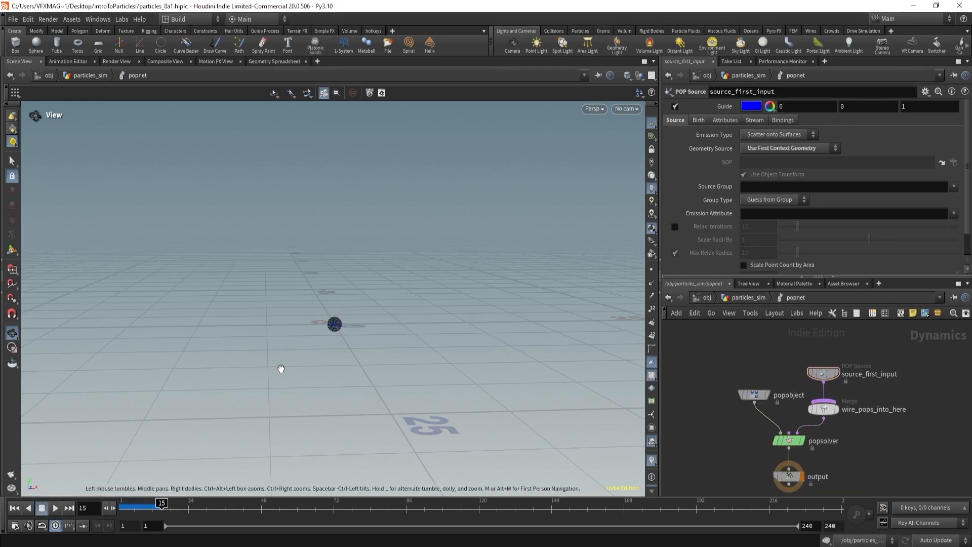
{"action": "left_click_drag", "start_coordinate": [281, 369], "coordinate": [213, 411]}
{"action": "left_click_drag", "start_coordinate": [150, 506], "coordinate": [121, 506]}
{"action": "left_click_drag", "start_coordinate": [293, 334], "coordinate": [325, 373]}
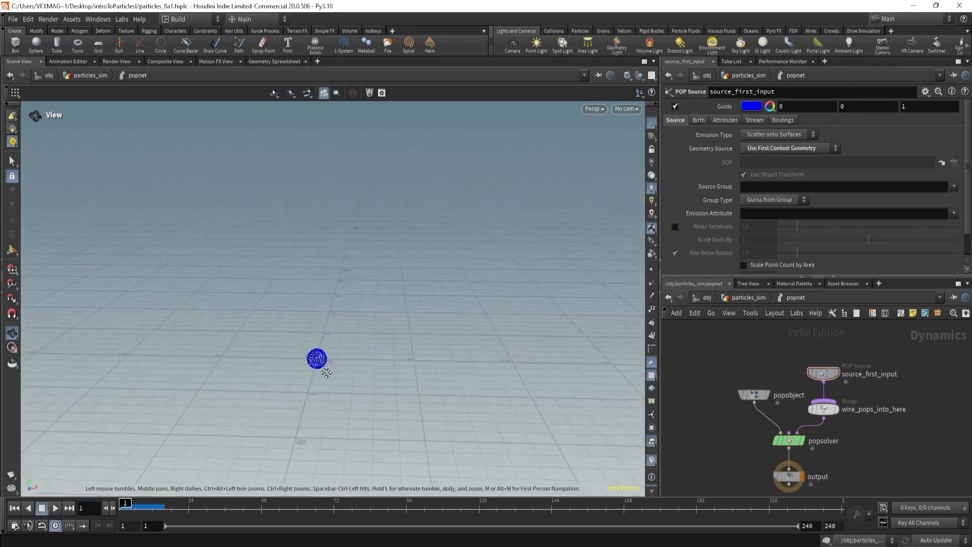
{"action": "right_click_drag", "start_coordinate": [326, 373], "coordinate": [476, 321]}
{"action": "left_click_drag", "start_coordinate": [476, 321], "coordinate": [397, 340]}
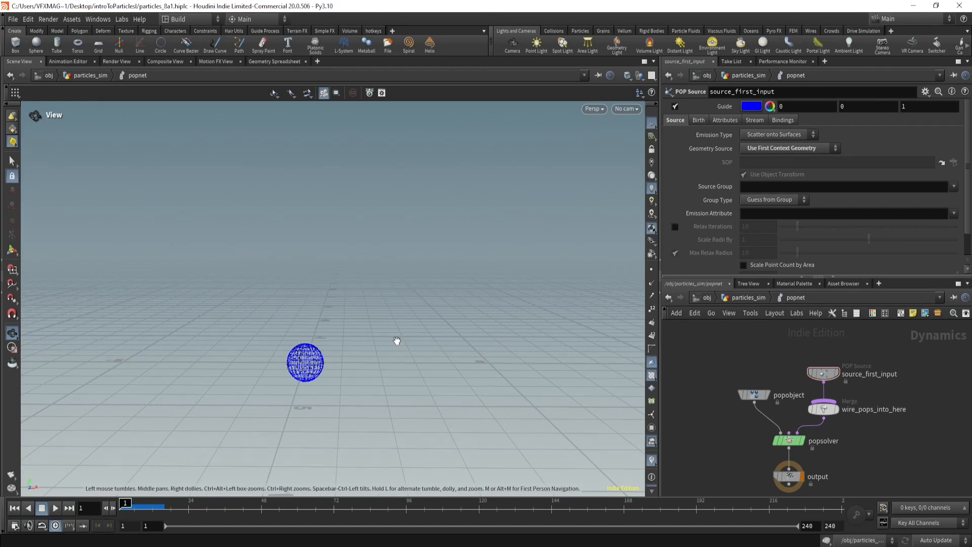
Return from the browser's fireworks-speed search to Houdini and set source_first_input's Initial Velocity to Add to inherited velocity.
{"action": "right_click_drag", "start_coordinate": [398, 323], "coordinate": [215, 388]}
{"action": "middle_click_drag", "start_coordinate": [290, 358], "coordinate": [290, 425]}
{"action": "left_click_drag", "start_coordinate": [290, 425], "coordinate": [265, 395]}
{"action": "right_click_drag", "start_coordinate": [266, 395], "coordinate": [244, 412]}
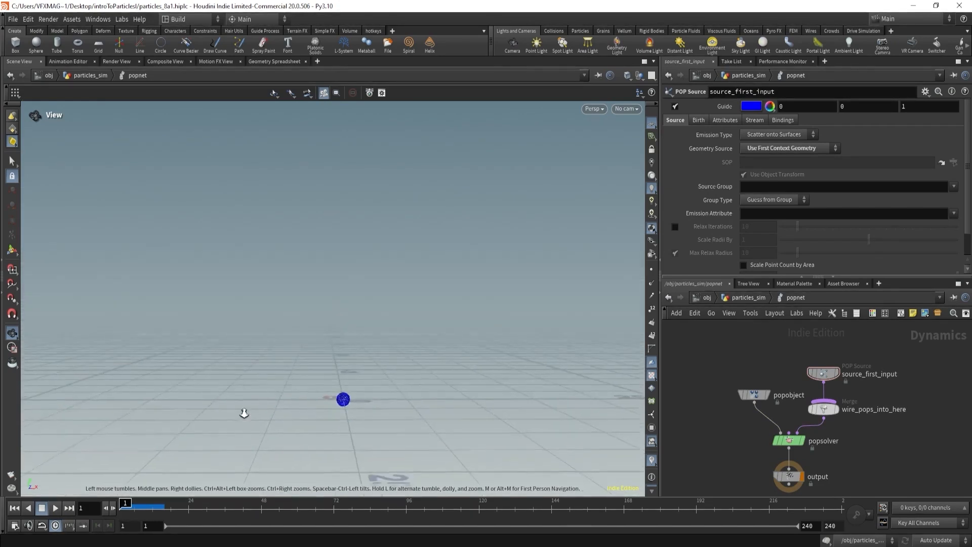
{"action": "middle_click_drag", "start_coordinate": [347, 393], "coordinate": [340, 422]}
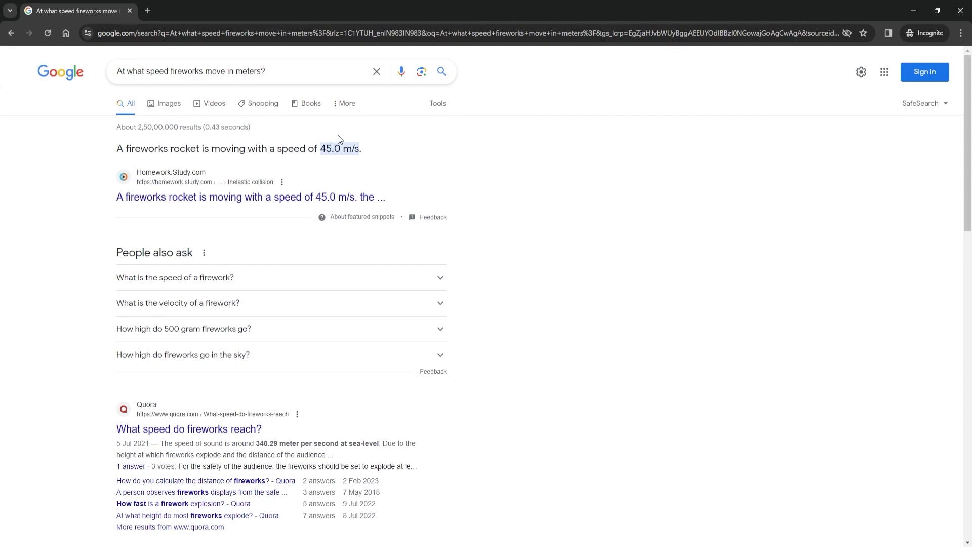
{"action": "left_click", "coordinate": [911, 14]}
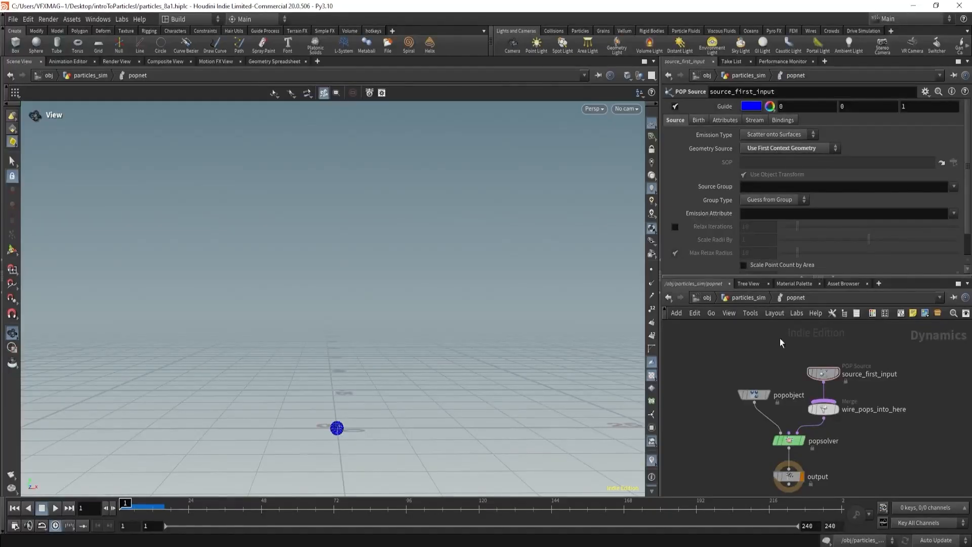
{"action": "left_click", "coordinate": [726, 119]}
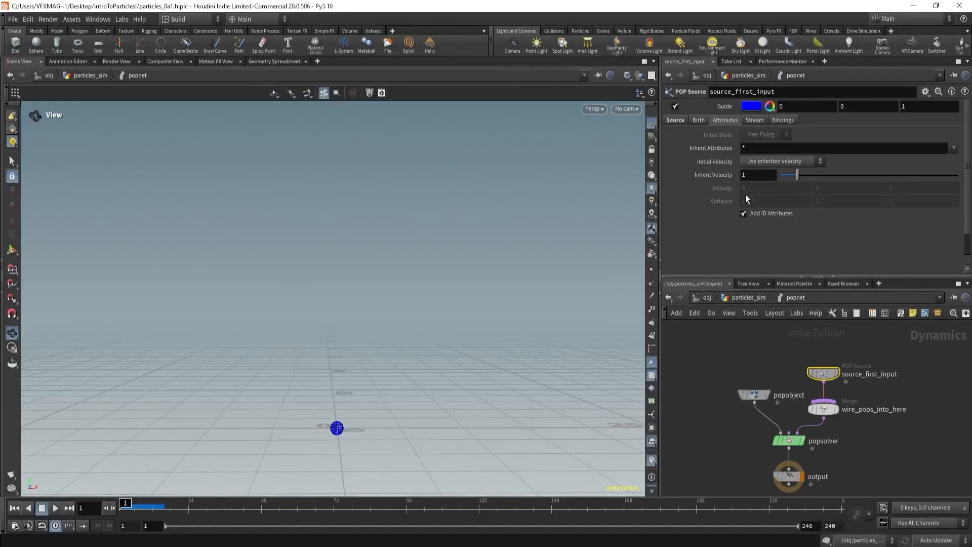
{"action": "left_click", "coordinate": [782, 161]}
{"action": "left_click", "coordinate": [779, 182]}
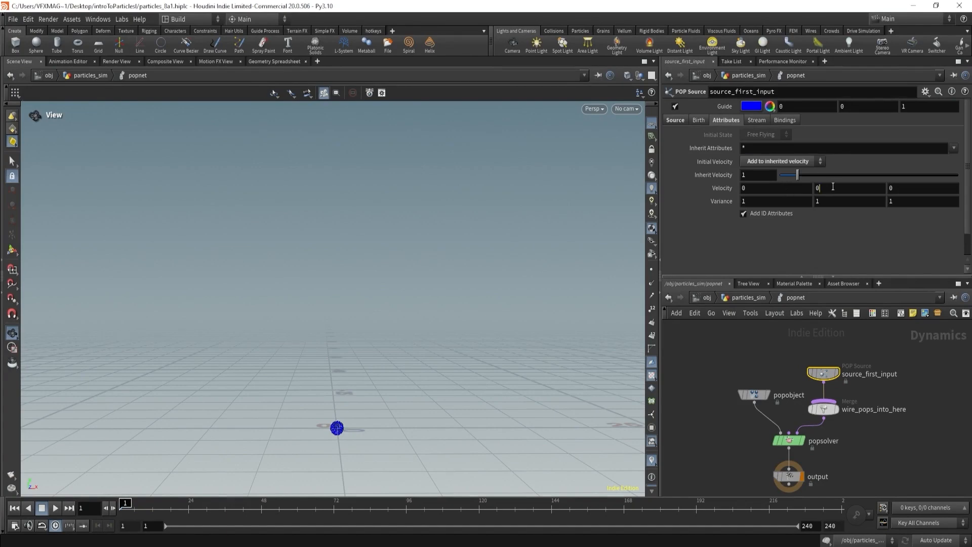
Set source_first_input's Y velocity to 45.
{"action": "left_click", "coordinate": [775, 190]}
{"action": "key", "text": "Tab"}
{"action": "type", "text": "45"}
{"action": "key", "text": "Return"}
Play the simulation, examine how high and fast the particles rise, and rewind to frame 1.
{"action": "left_click_drag", "start_coordinate": [472, 262], "coordinate": [295, 382]}
{"action": "left_click", "coordinate": [55, 507]}
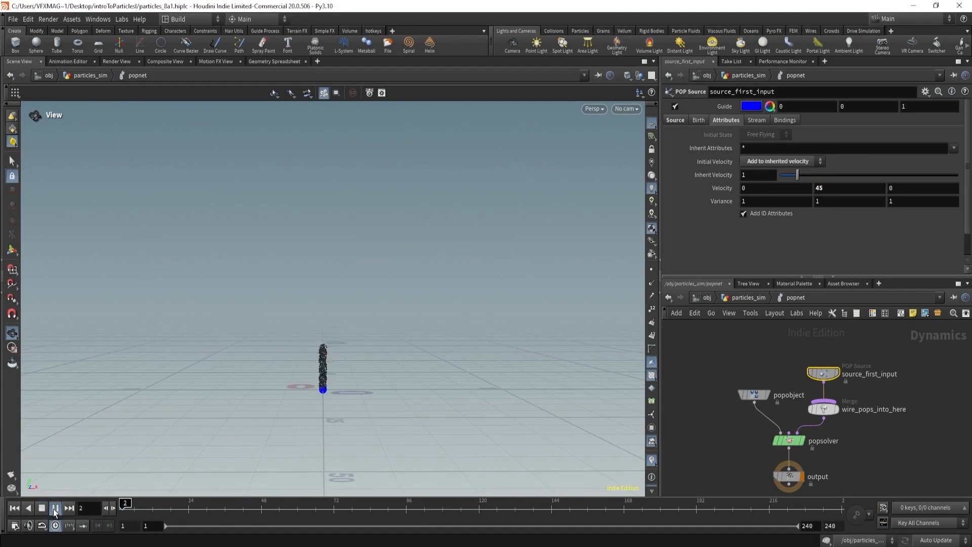
{"action": "right_click_drag", "start_coordinate": [234, 332], "coordinate": [294, 366]}
{"action": "middle_click_drag", "start_coordinate": [294, 366], "coordinate": [262, 421]}
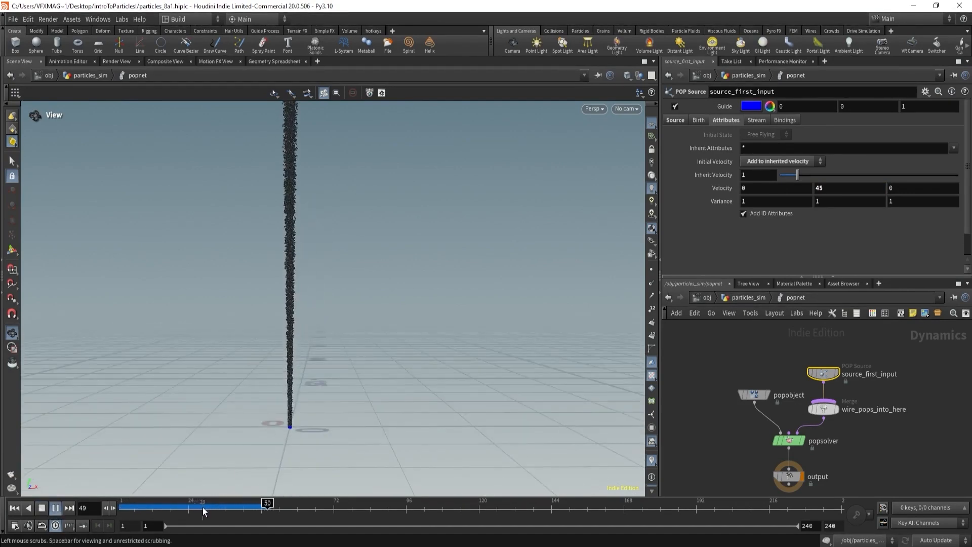
{"action": "left_click_drag", "start_coordinate": [205, 507], "coordinate": [124, 507]}
{"action": "middle_click_drag", "start_coordinate": [289, 356], "coordinate": [340, 389]}
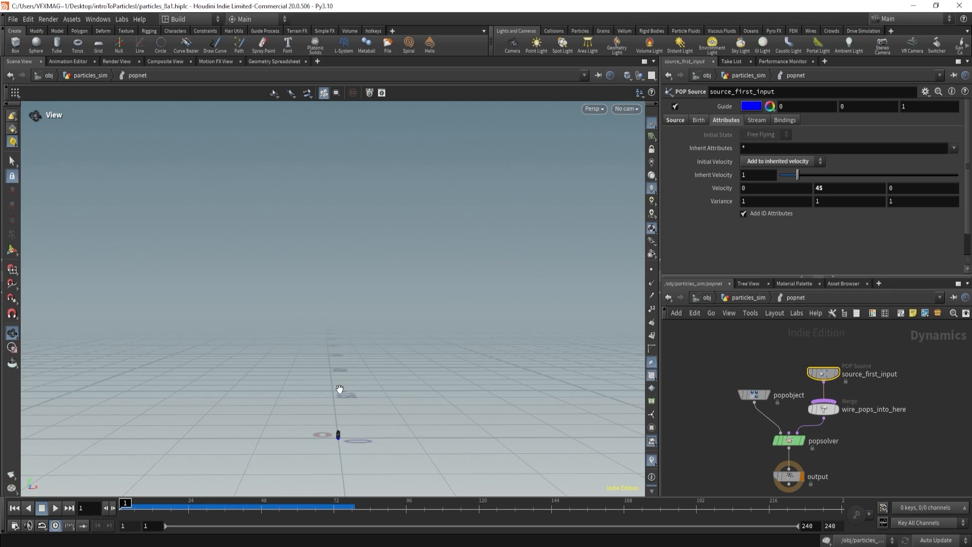
Try a Y velocity of 20 on source_first_input and play the simulation to frame 20.
{"action": "double_click", "coordinate": [834, 187]}
{"action": "type", "text": "20"}
{"action": "key", "text": "Return"}
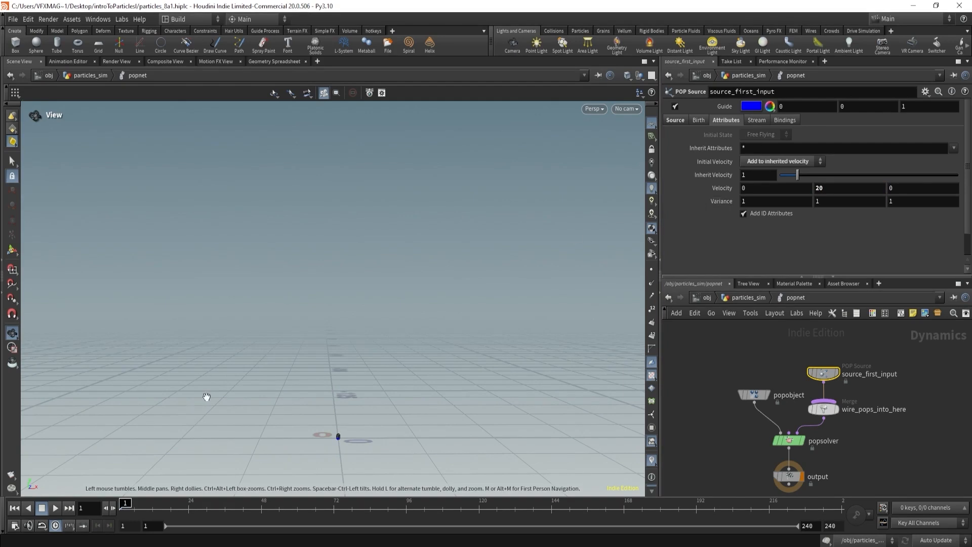
{"action": "left_click", "coordinate": [55, 507]}
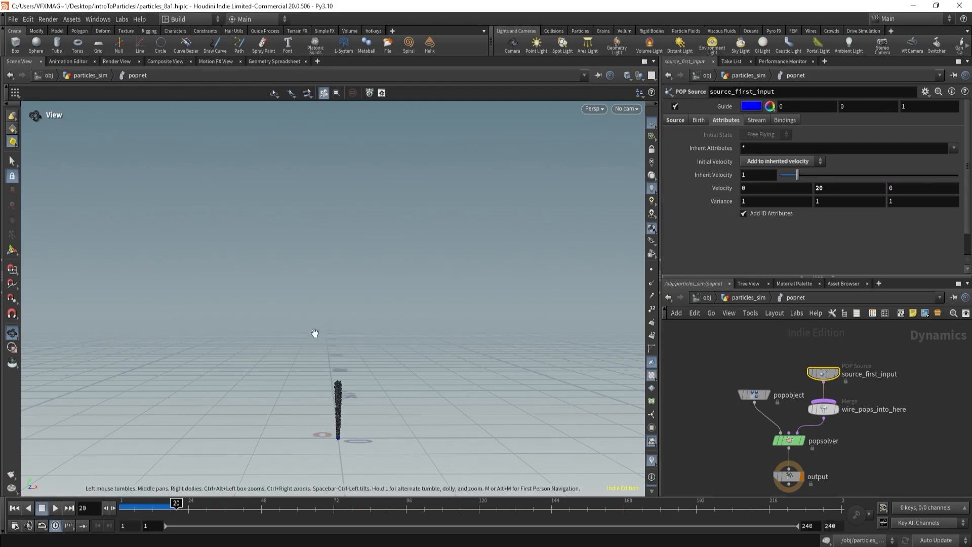
Set source_first_input's Y velocity to 47 and rewind to frame 1.
{"action": "double_click", "coordinate": [824, 188]}
{"action": "type", "text": "4"}
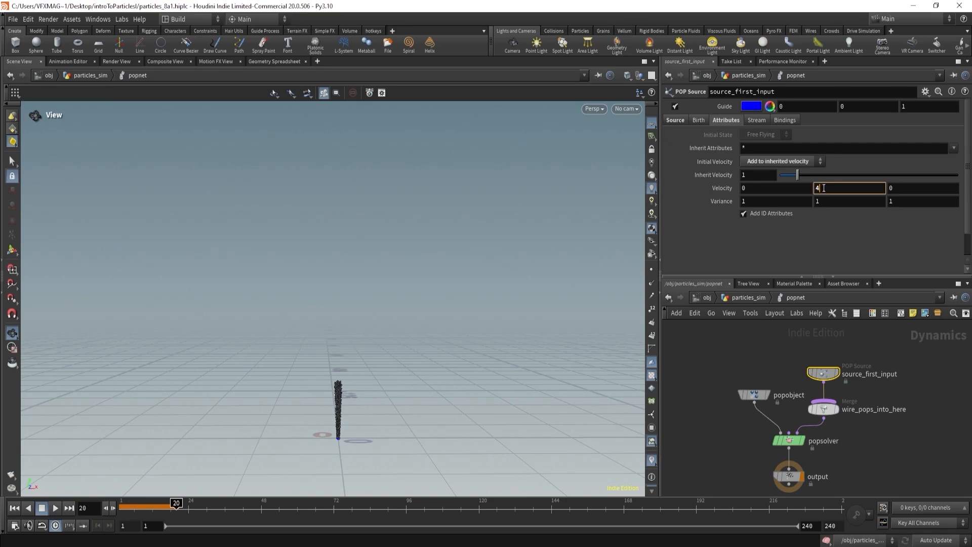
{"action": "type", "text": "7"}
{"action": "key", "text": "Return"}
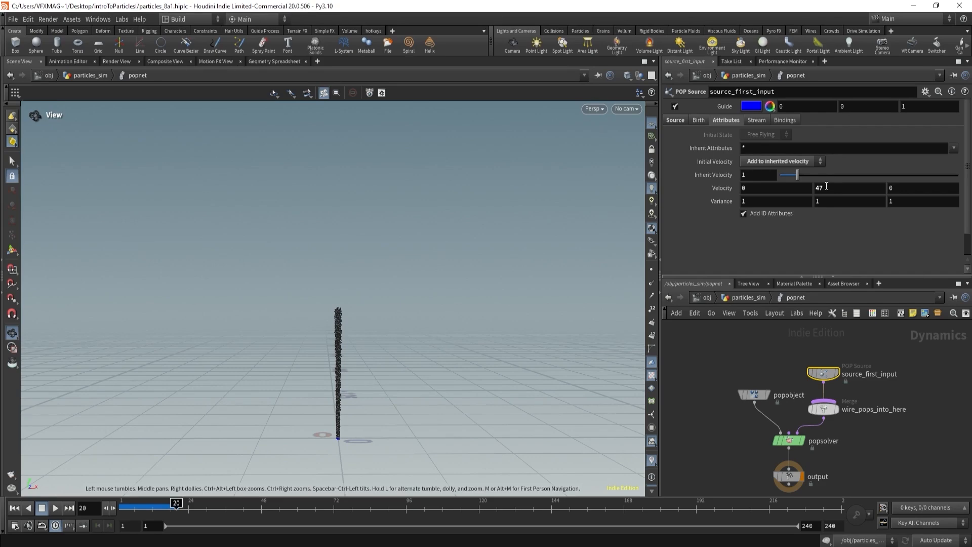
{"action": "left_click", "coordinate": [14, 508]}
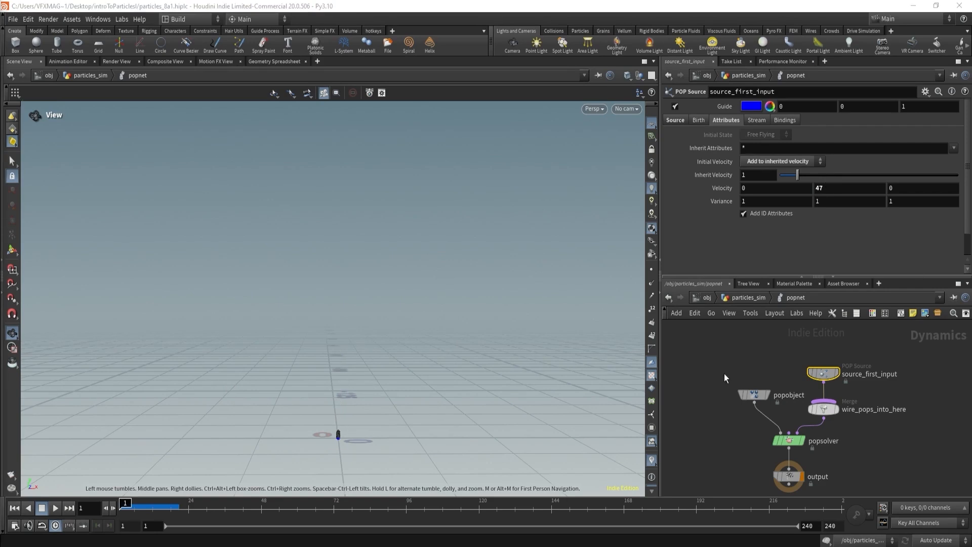
Set source_first_input's constant birth rate to 1.
{"action": "left_click", "coordinate": [699, 121]}
{"action": "left_click", "coordinate": [764, 174]}
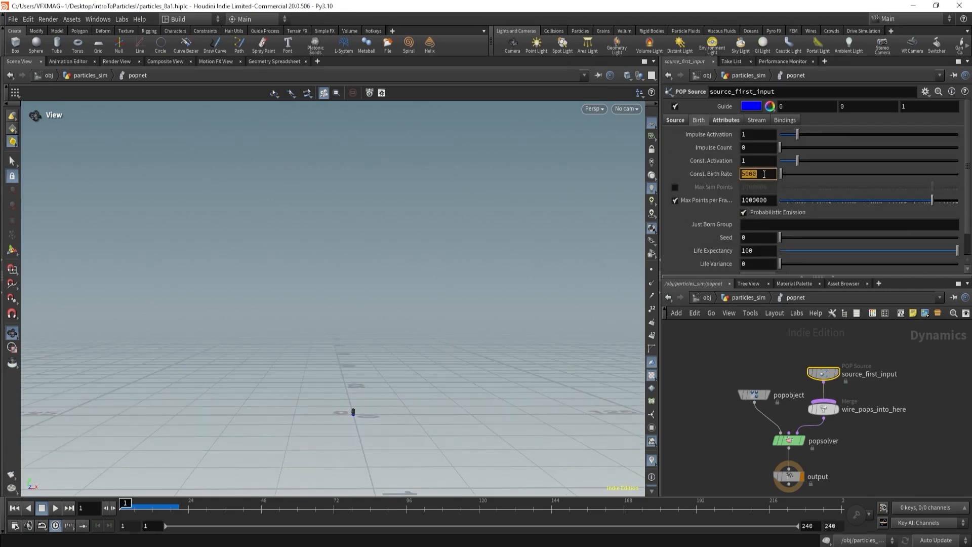
{"action": "type", "text": "1"}
{"action": "key", "text": "Return"}
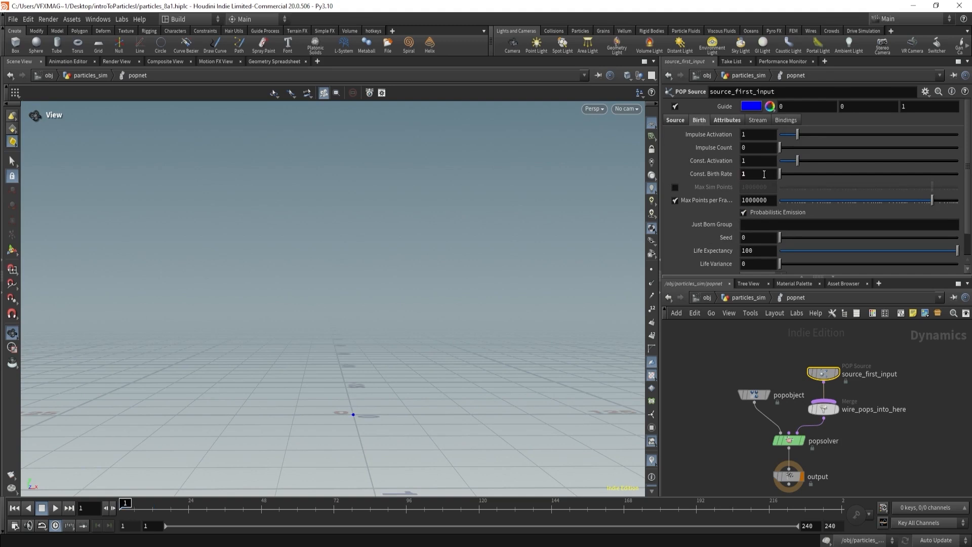
{"action": "left_click_drag", "start_coordinate": [297, 321], "coordinate": [358, 368]}
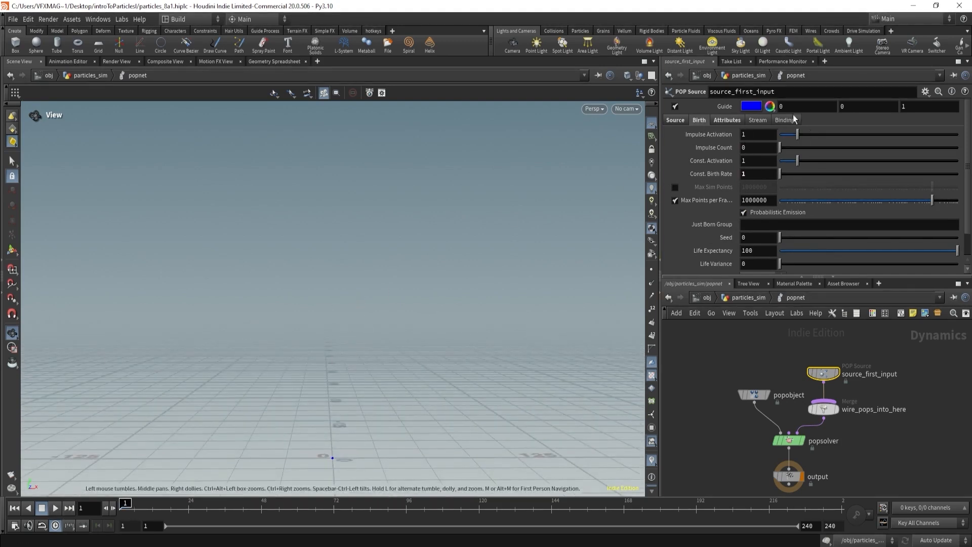
Try an Impulse Count of 1 on source_first_input, playing to frame 23, and reset it to 0.
{"action": "left_click", "coordinate": [744, 148]}
{"action": "type", "text": "1"}
{"action": "key", "text": "Return"}
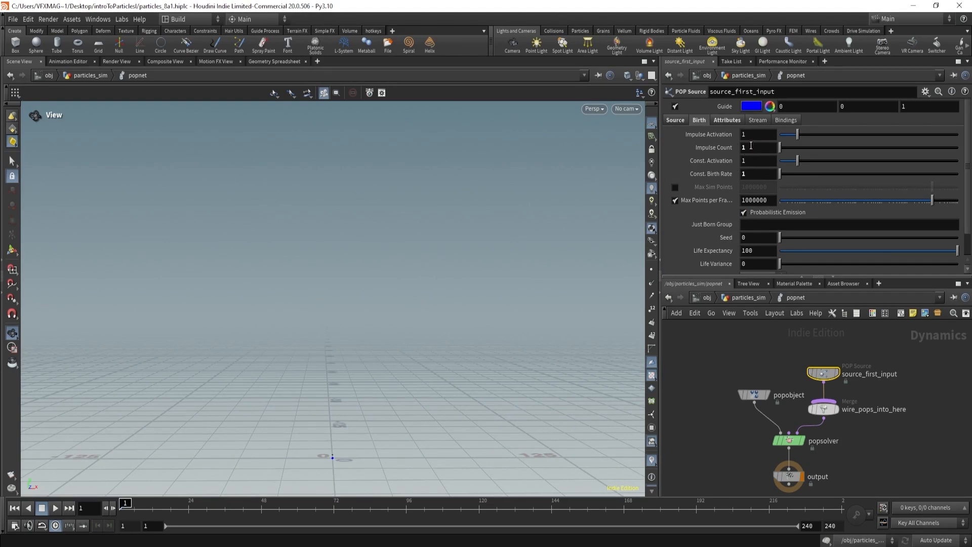
{"action": "left_click", "coordinate": [55, 508]}
{"action": "left_click", "coordinate": [43, 509]}
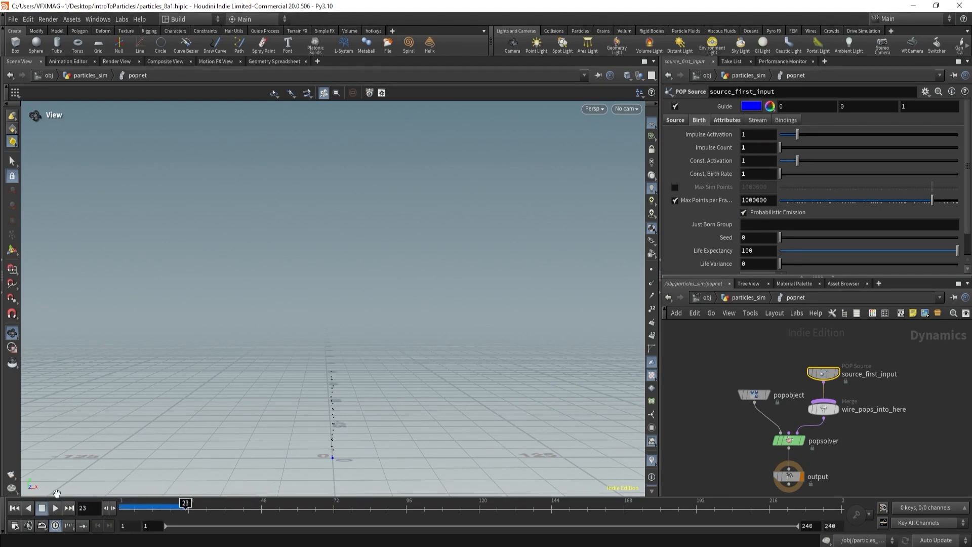
{"action": "type", "text": "0"}
{"action": "key", "text": "Return"}
{"action": "left_click", "coordinate": [749, 176]}
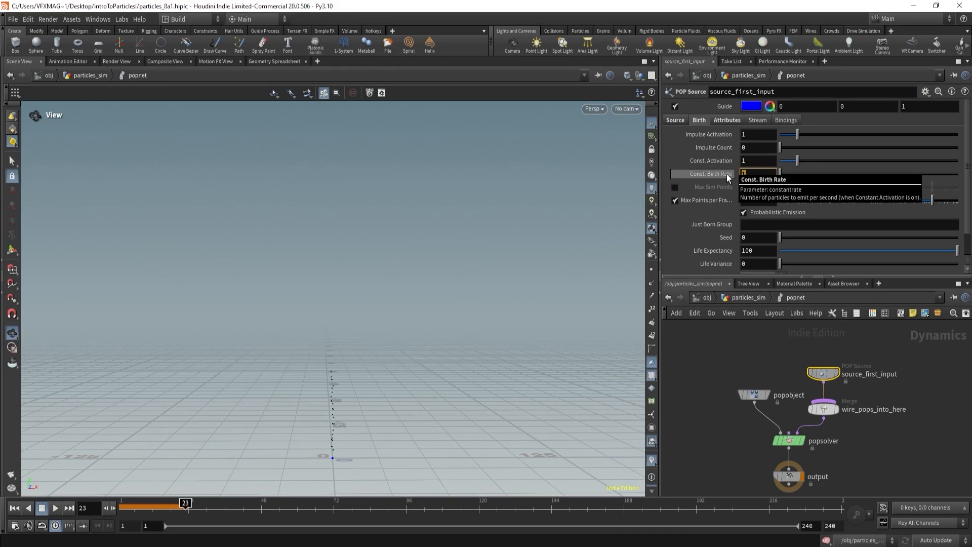
Play the simulation from frame 1, watch the individual particles rise, and return to frame 1.
{"action": "left_click", "coordinate": [19, 510]}
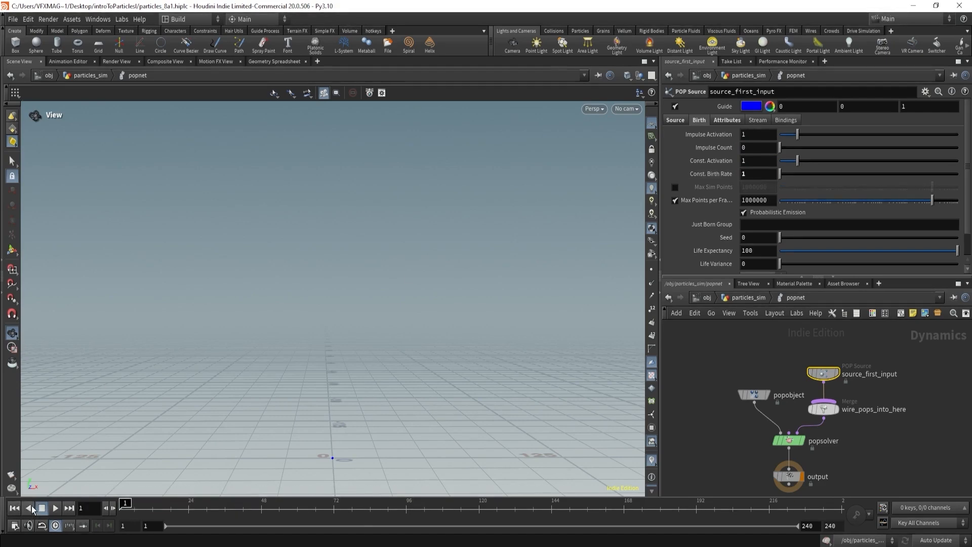
{"action": "left_click", "coordinate": [55, 507]}
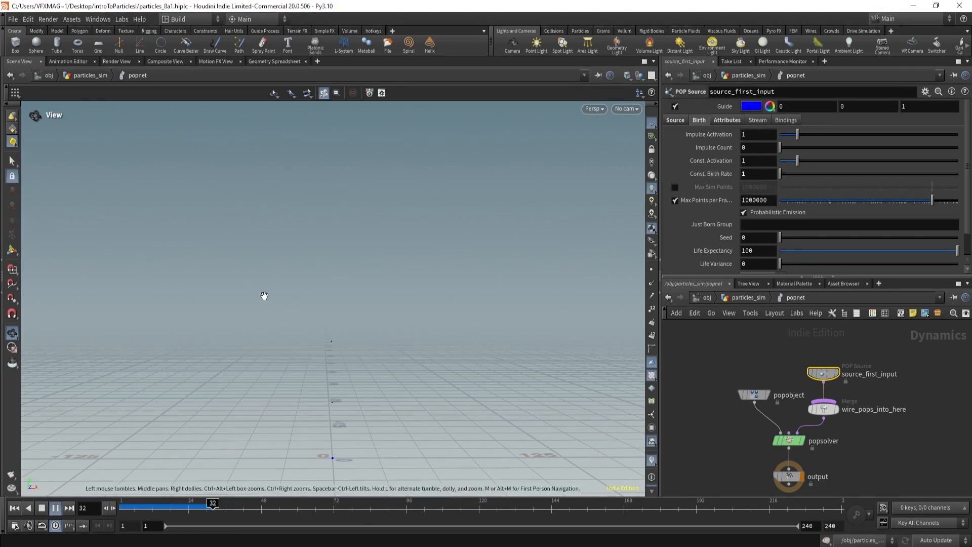
{"action": "right_click_drag", "start_coordinate": [265, 297], "coordinate": [270, 316]}
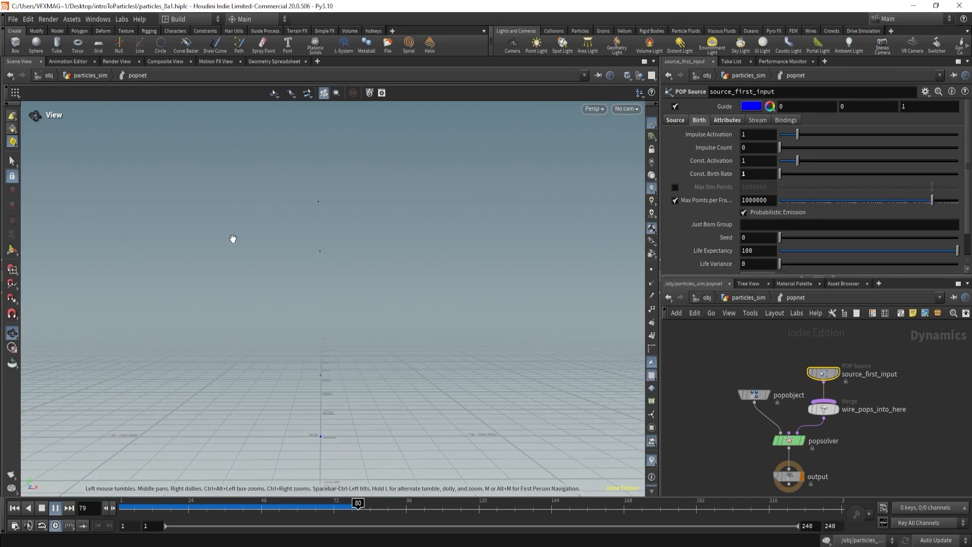
{"action": "right_click_drag", "start_coordinate": [247, 243], "coordinate": [200, 253]}
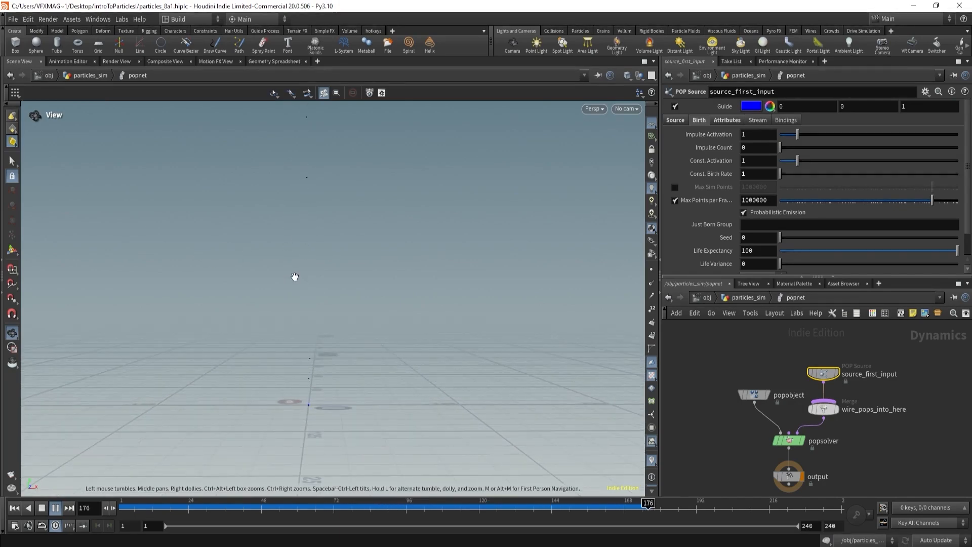
{"action": "left_click_drag", "start_coordinate": [167, 506], "coordinate": [118, 465]}
Move source_first_input higher above wire_pops_into_here to make room for another node between them.
{"action": "middle_click_drag", "start_coordinate": [766, 365], "coordinate": [747, 435]}
{"action": "left_click_drag", "start_coordinate": [763, 397], "coordinate": [807, 449]}
{"action": "left_click_drag", "start_coordinate": [805, 445], "coordinate": [805, 353]}
{"action": "middle_click_drag", "start_coordinate": [759, 391], "coordinate": [760, 378]}
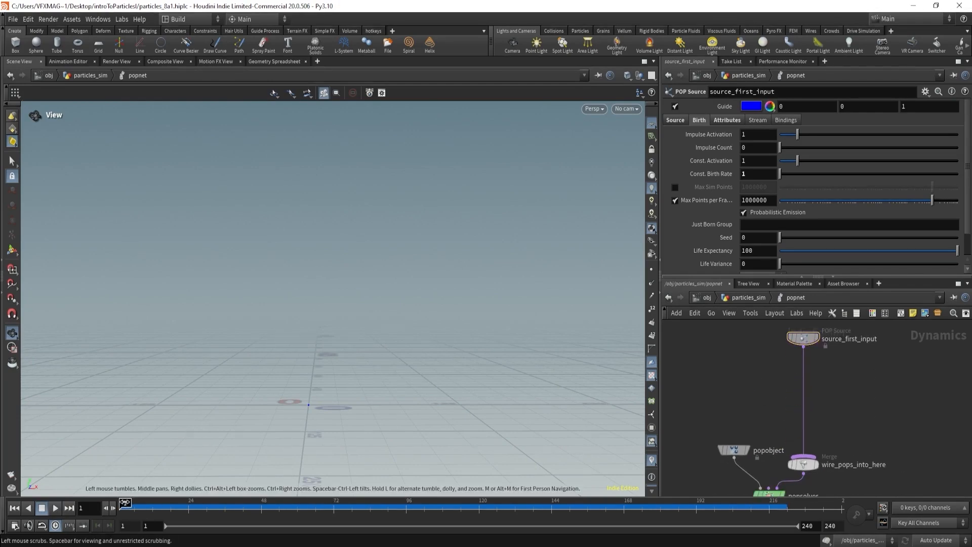
Scrub to frame 81 and place a POP Replicate node beside the wire from source_first_input to wire_pops_into_here.
{"action": "left_click_drag", "start_coordinate": [146, 506], "coordinate": [361, 501]}
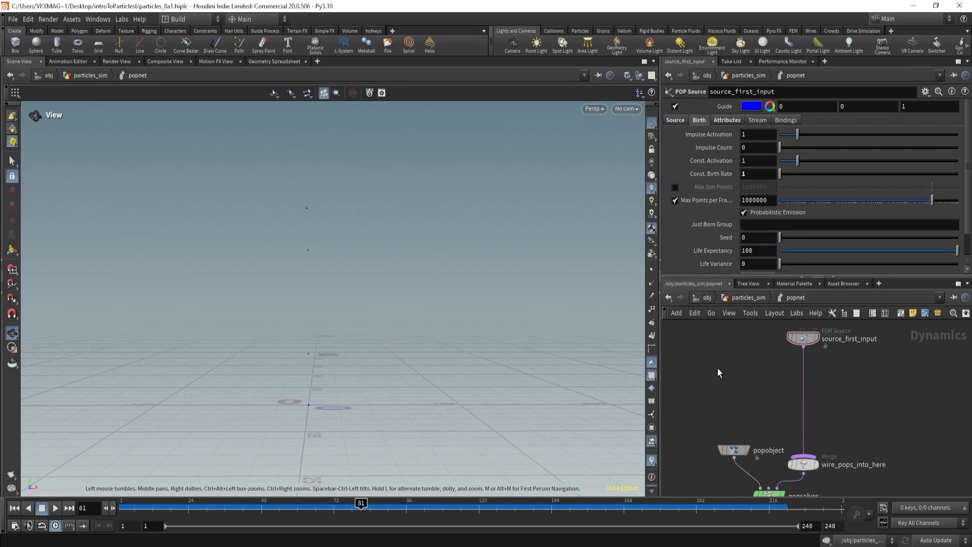
{"action": "key", "text": "Tab"}
{"action": "type", "text": "popre"}
{"action": "key", "text": "Return"}
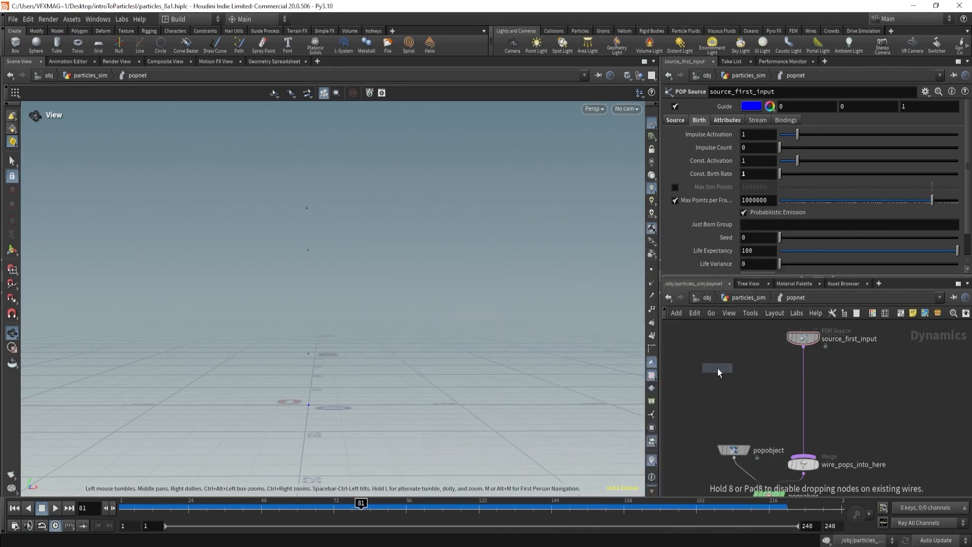
{"action": "left_click", "coordinate": [847, 387]}
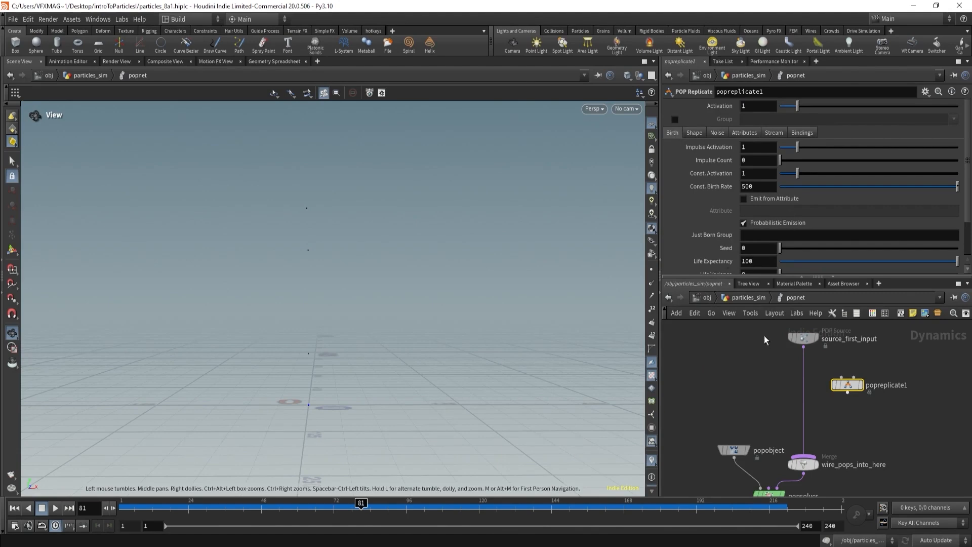
Compare the parameter groups of source_first_input with the Birth, Shape and Noise settings of popreplicate1.
{"action": "left_click", "coordinate": [803, 337]}
{"action": "left_click", "coordinate": [675, 121]}
{"action": "left_click", "coordinate": [695, 120]}
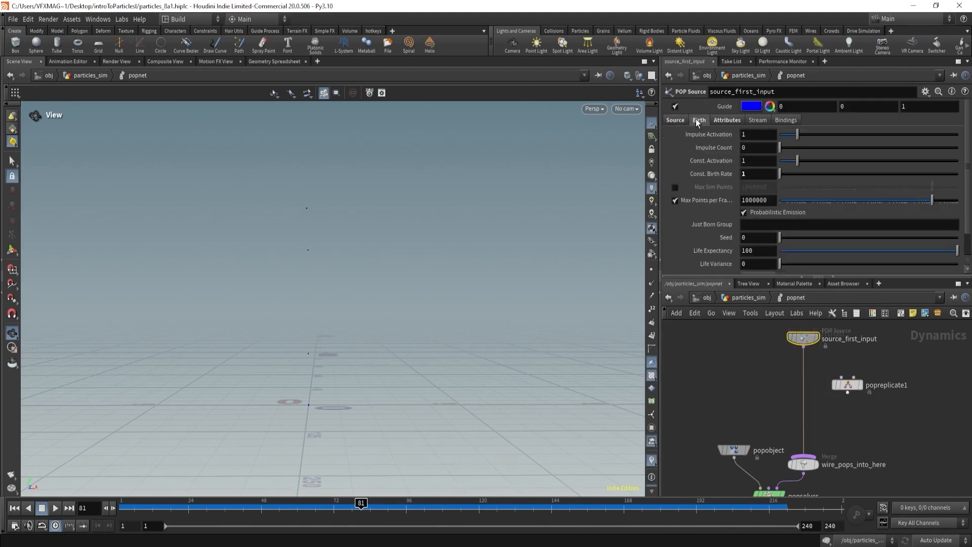
{"action": "left_click", "coordinate": [716, 120]}
{"action": "left_click", "coordinate": [847, 385]}
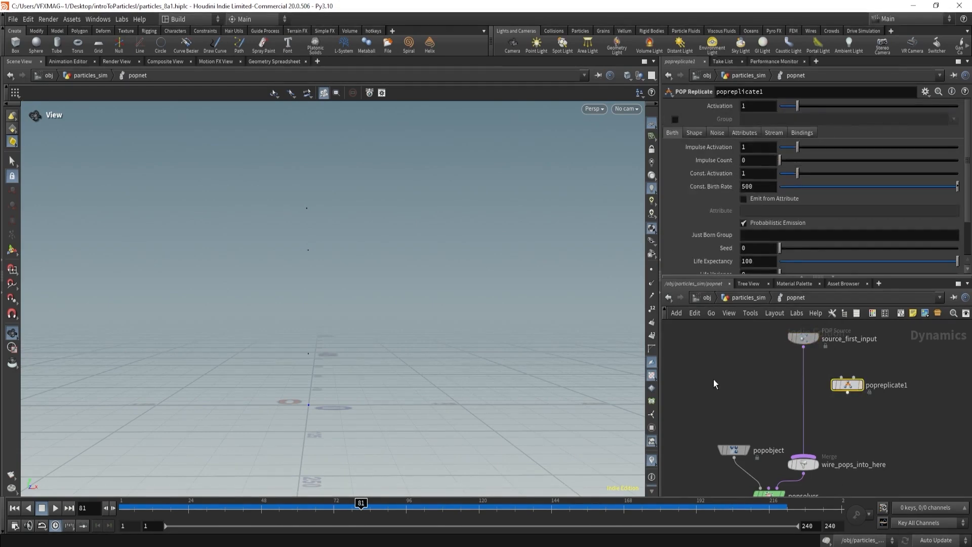
{"action": "left_click", "coordinate": [694, 134]}
{"action": "left_click", "coordinate": [717, 133]}
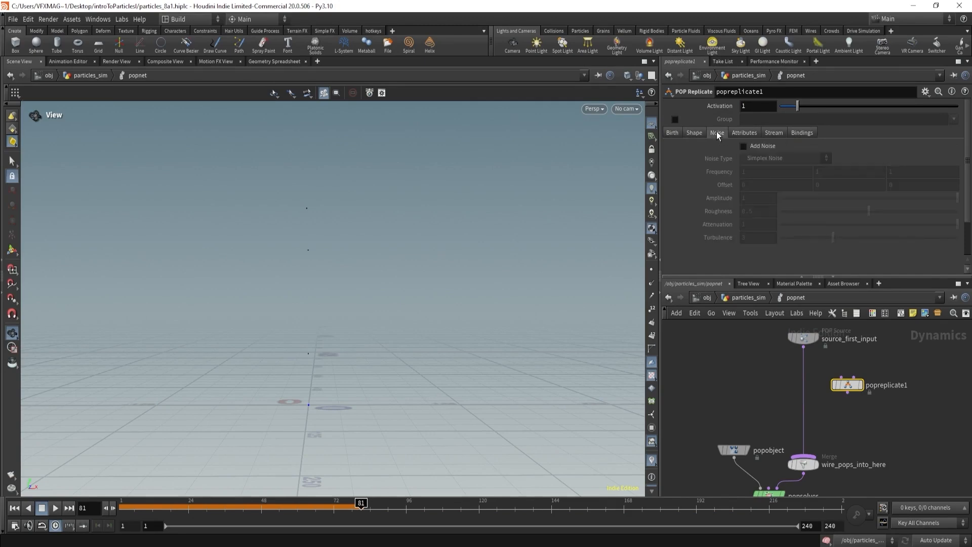
{"action": "left_click", "coordinate": [695, 133]}
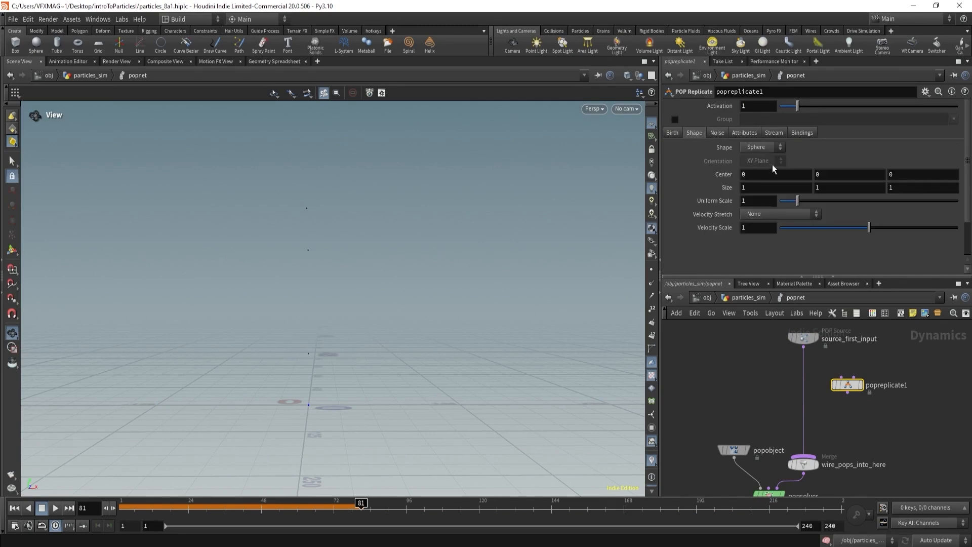
{"action": "left_click", "coordinate": [718, 133]}
{"action": "left_click", "coordinate": [673, 132]}
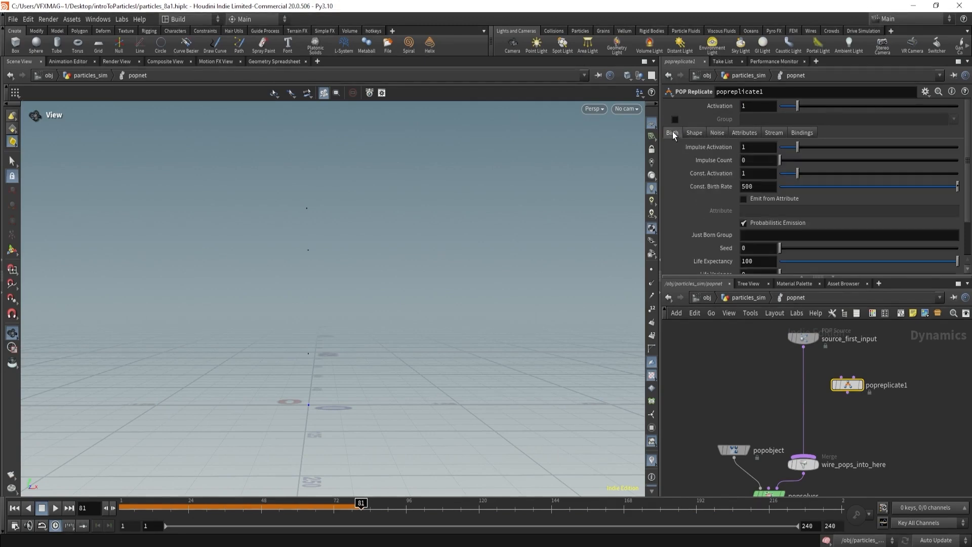
Insert popreplicate1 between source_first_input and wire_pops_into_here, and play the simulation from frame 1.
{"action": "left_click_drag", "start_coordinate": [849, 389], "coordinate": [806, 387]}
{"action": "left_click_drag", "start_coordinate": [170, 505], "coordinate": [119, 506]}
{"action": "left_click", "coordinate": [56, 508]}
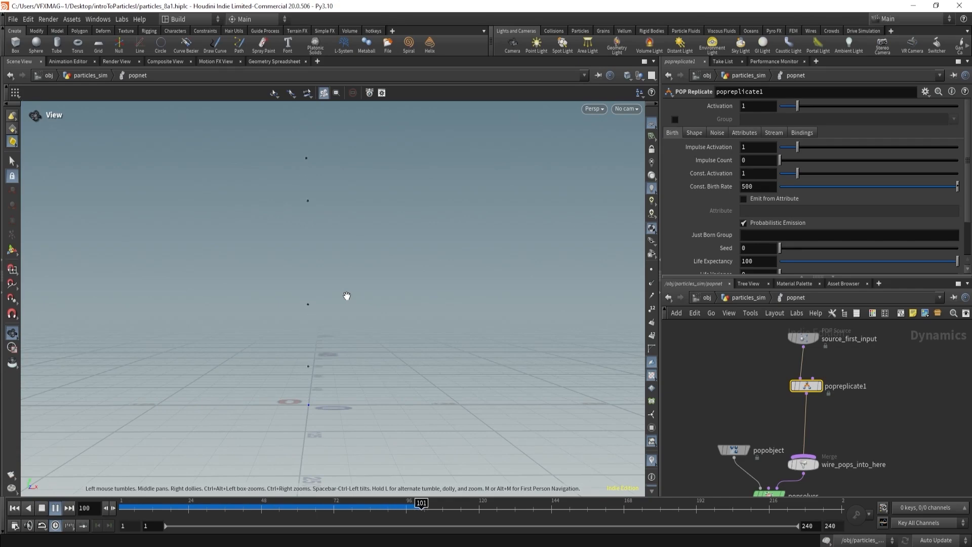
Go to frame 50 and examine the replicated particles around the rising source points.
{"action": "left_click_drag", "start_coordinate": [233, 506], "coordinate": [433, 328]}
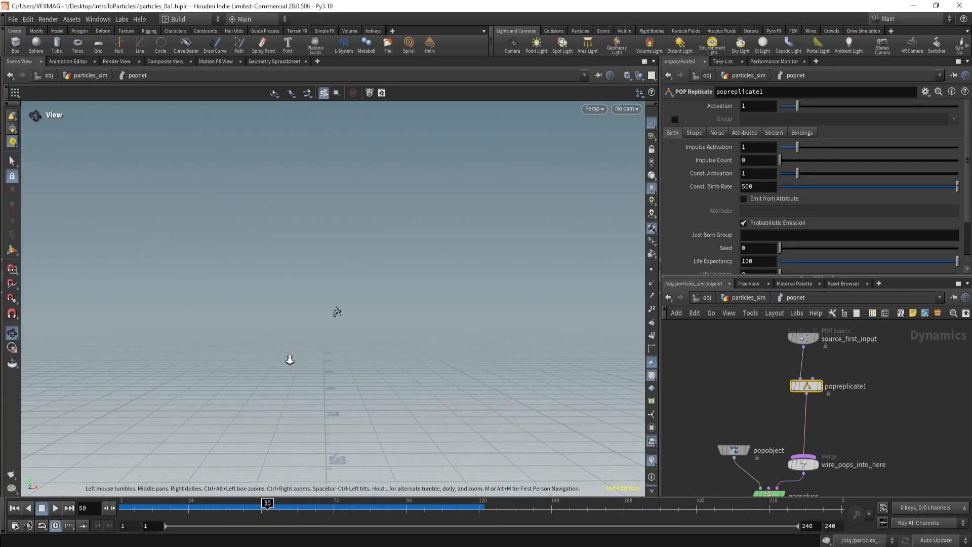
{"action": "mouse_move", "coordinate": [288, 358]}
{"action": "left_mouse_down"}
{"action": "mouse_move", "coordinate": [314, 311]}
{"action": "mouse_move", "coordinate": [347, 359]}
{"action": "mouse_move", "coordinate": [361, 335]}
{"action": "mouse_move", "coordinate": [324, 335]}
{"action": "left_mouse_up"}
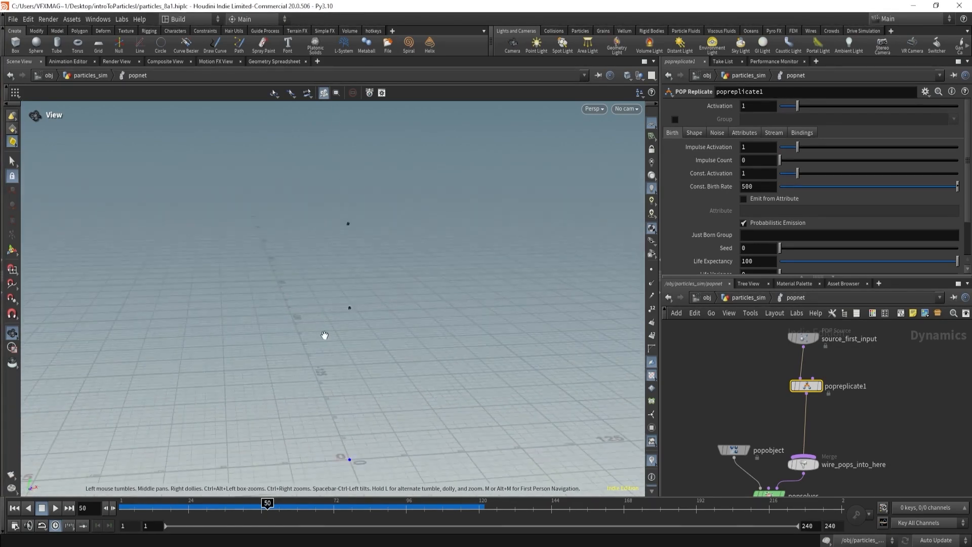
Set popreplicate1's Inherit Velocity to 0.1 and play the simulation from frame 1.
{"action": "left_click", "coordinate": [744, 134]}
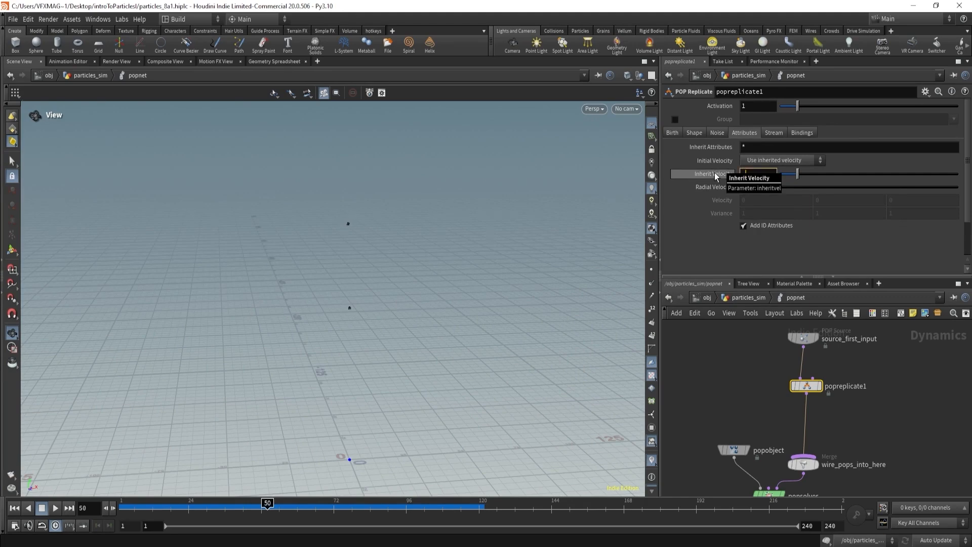
{"action": "key", "text": "Return"}
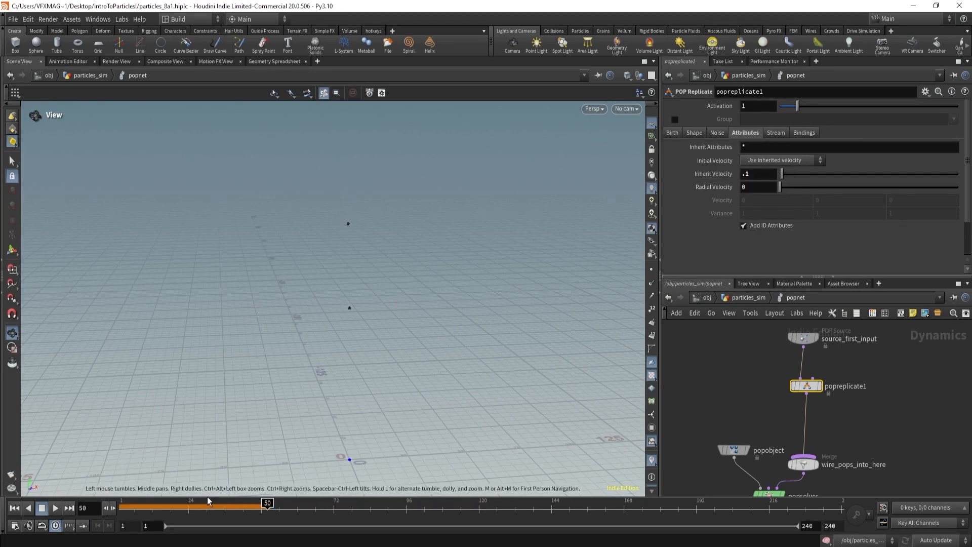
{"action": "left_click", "coordinate": [14, 508]}
{"action": "right_click_drag", "start_coordinate": [354, 238], "coordinate": [167, 380]}
{"action": "left_click", "coordinate": [56, 508]}
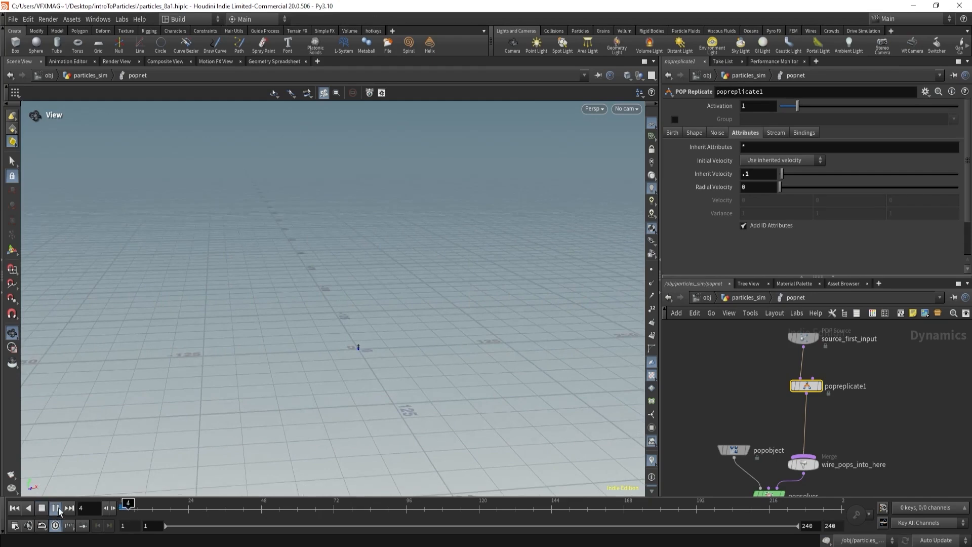
{"action": "left_click_drag", "start_coordinate": [263, 356], "coordinate": [366, 312]}
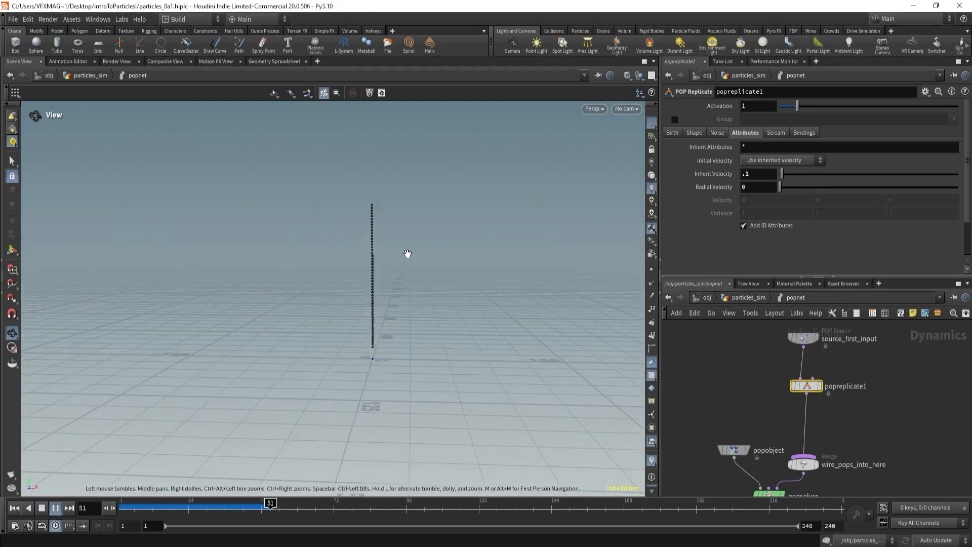
{"action": "left_click_drag", "start_coordinate": [407, 253], "coordinate": [480, 308]}
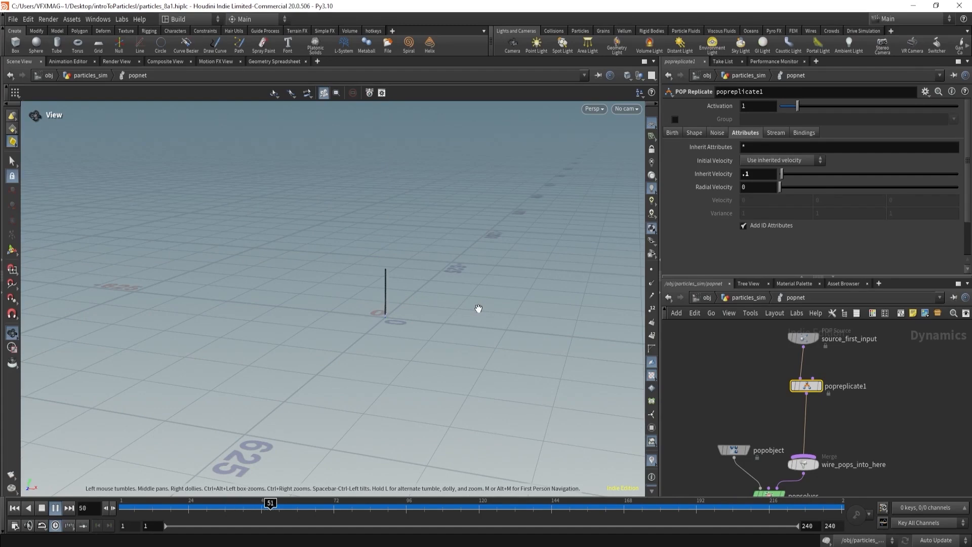
Set popreplicate1's Life Expectancy to 1, replay the simulation from frame 1, and go to frame 27.
{"action": "left_click_drag", "start_coordinate": [273, 507], "coordinate": [121, 506]}
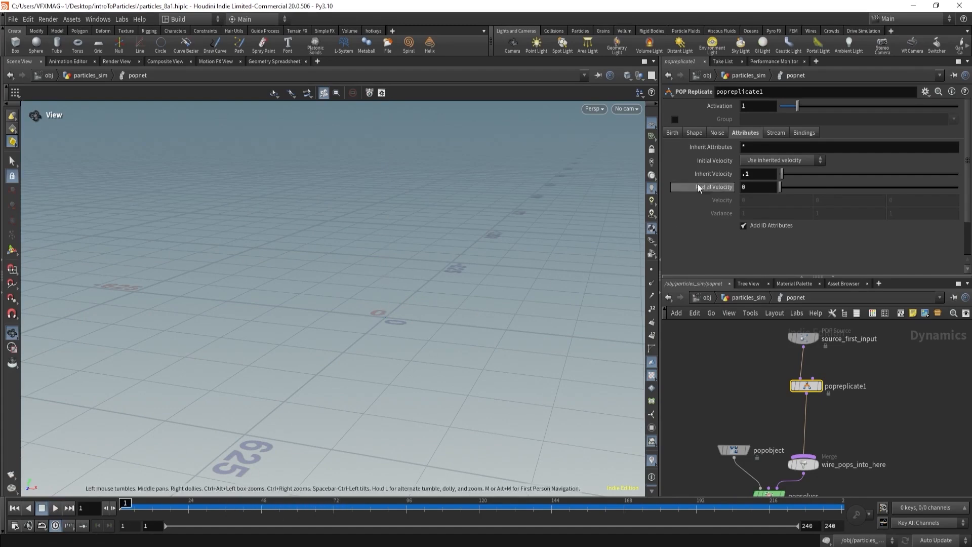
{"action": "left_click", "coordinate": [673, 133]}
{"action": "scroll", "coordinate": [719, 187], "scroll_direction": "down", "scroll_amount": 2}
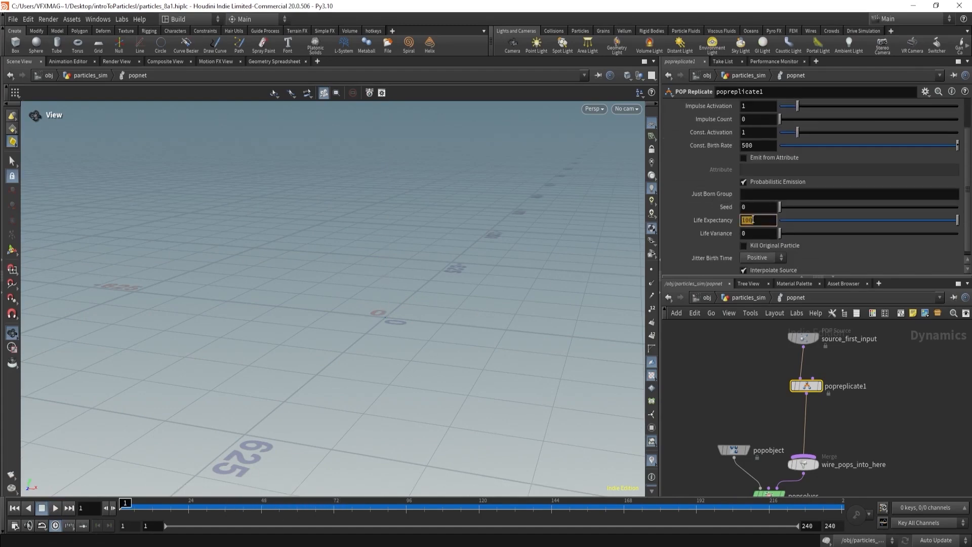
{"action": "type", "text": "1"}
{"action": "key", "text": "Return"}
{"action": "left_click", "coordinate": [55, 508]}
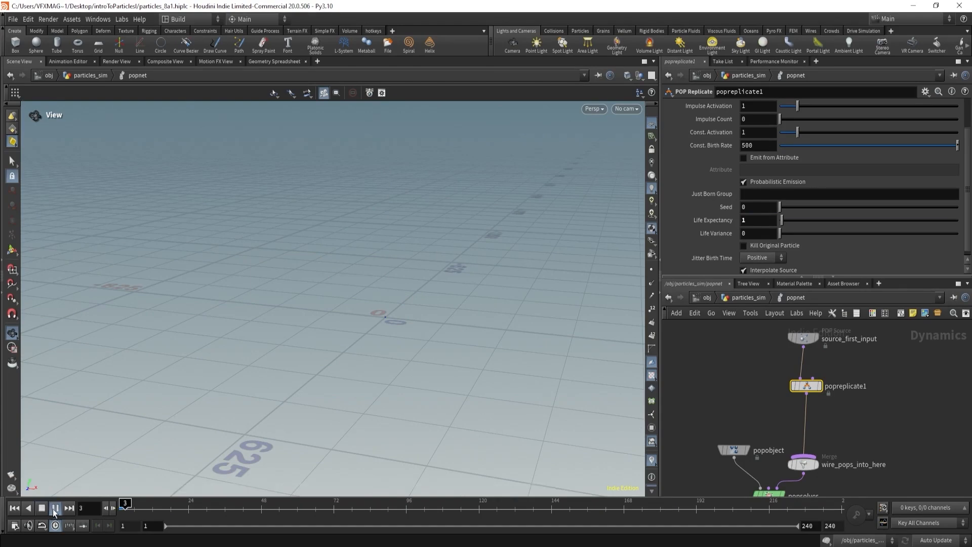
{"action": "left_click_drag", "start_coordinate": [340, 315], "coordinate": [354, 365]}
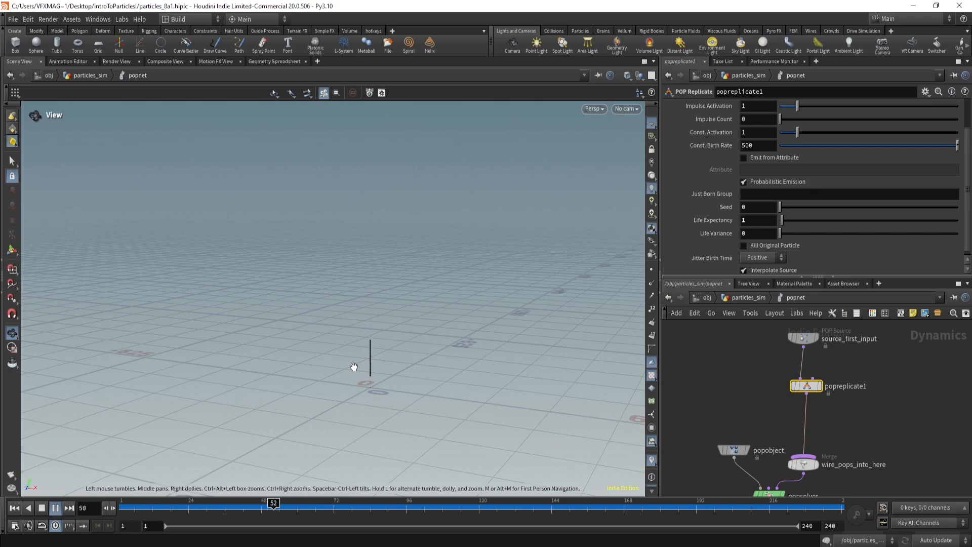
{"action": "left_click", "coordinate": [198, 506]}
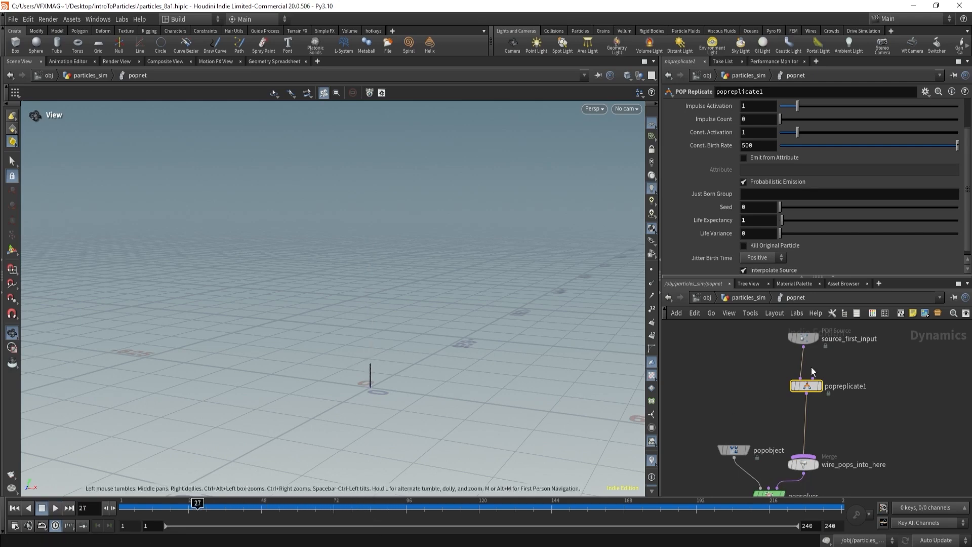
Rewire source_first_input from popreplicate1's first input to its Reference Stream input, and test the simulation from frame 1.
{"action": "mouse_move", "coordinate": [817, 384]}
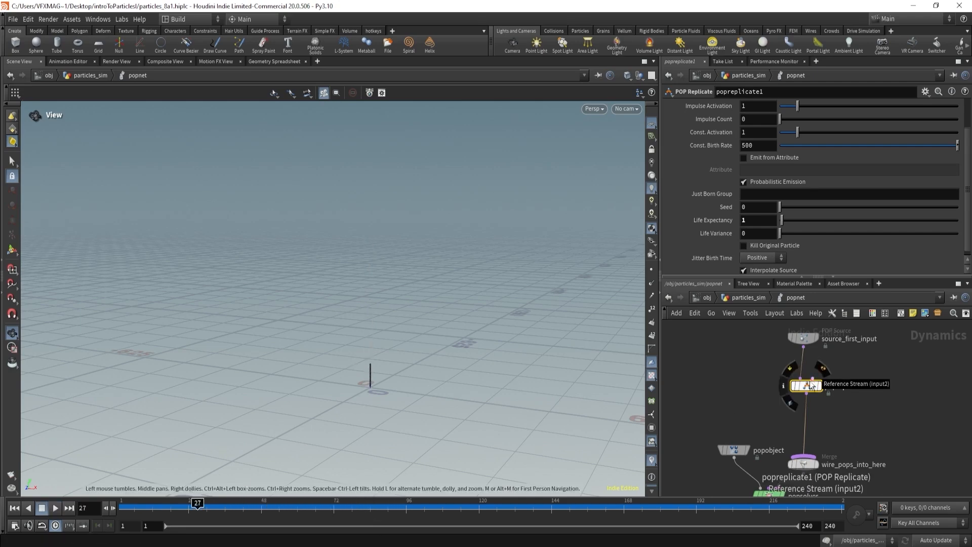
{"action": "left_click_drag", "start_coordinate": [812, 386], "coordinate": [809, 409]}
{"action": "middle_click_drag", "start_coordinate": [781, 386], "coordinate": [761, 387]}
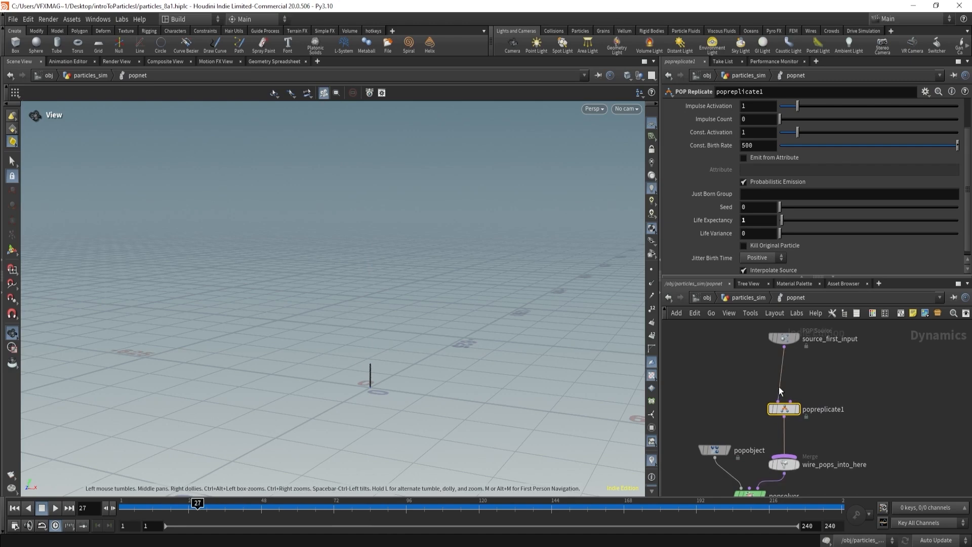
{"action": "left_click_drag", "start_coordinate": [784, 346], "coordinate": [791, 402]}
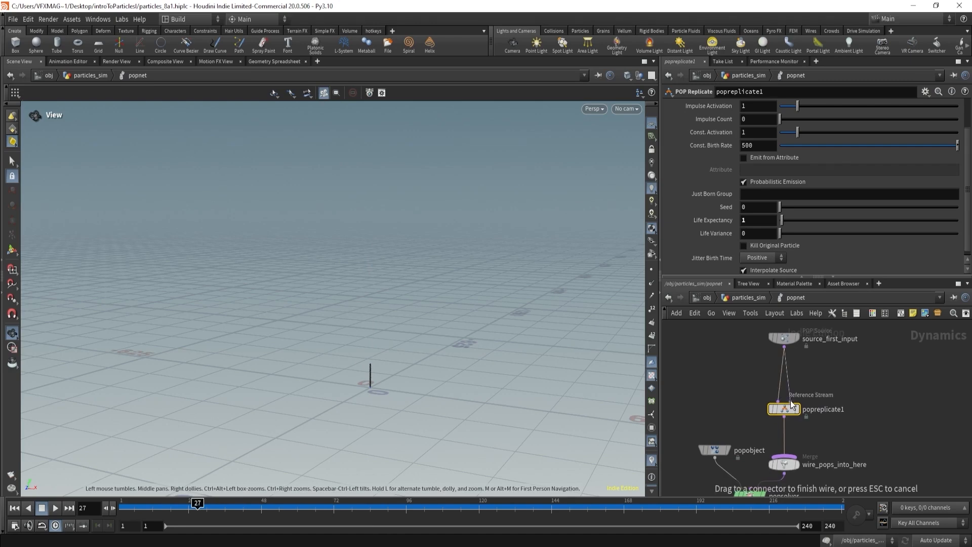
{"action": "left_click_drag", "start_coordinate": [790, 401], "coordinate": [790, 401]}
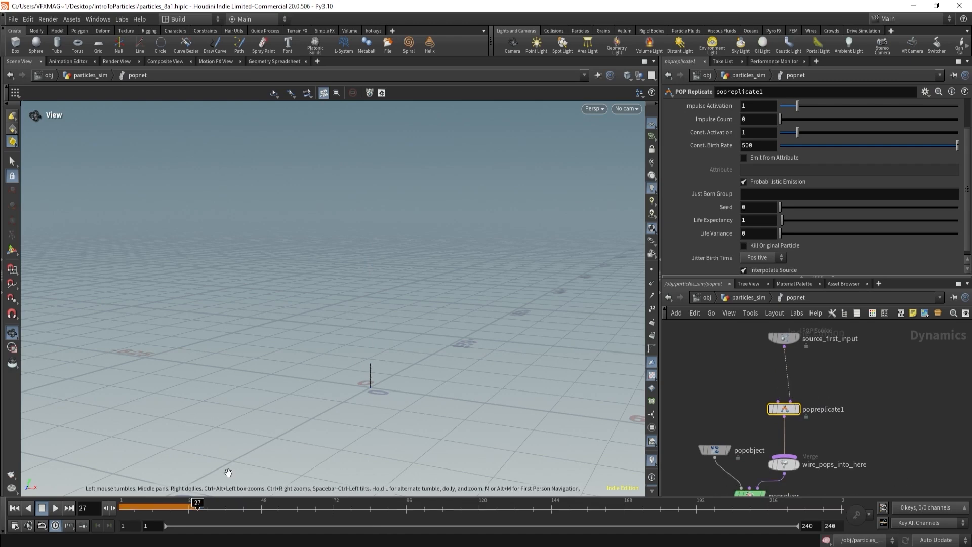
{"action": "left_click_drag", "start_coordinate": [193, 508], "coordinate": [120, 506]}
{"action": "left_click", "coordinate": [55, 508]}
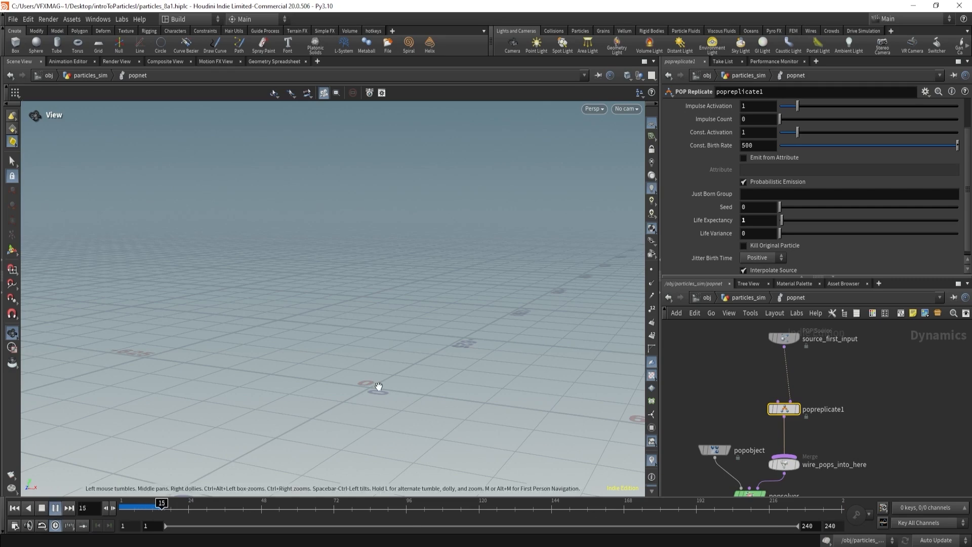
{"action": "key", "text": "ctrl+Up"}
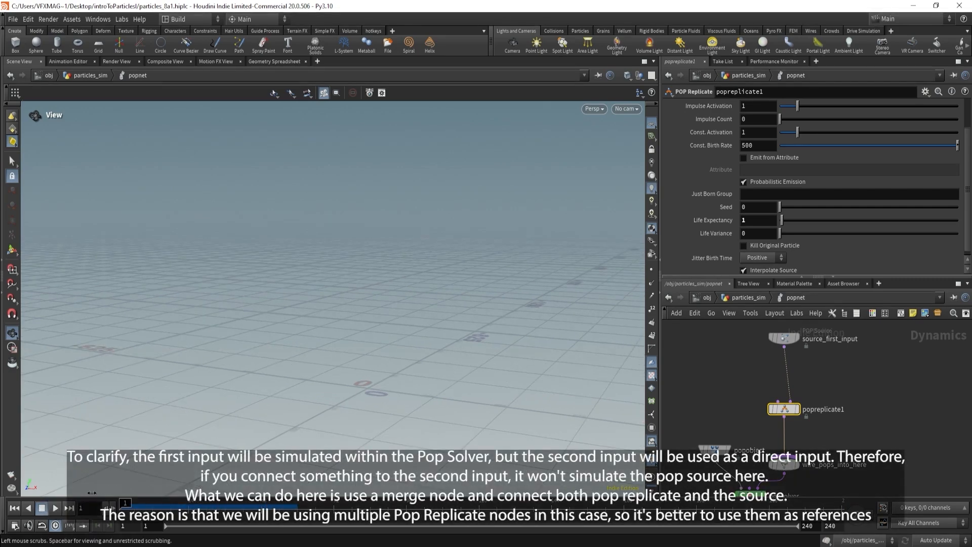
Connect source_first_input directly to wire_pops_into_here alongside popreplicate1, and play the merged simulation.
{"action": "scroll", "coordinate": [787, 403], "scroll_direction": "up", "scroll_amount": 3}
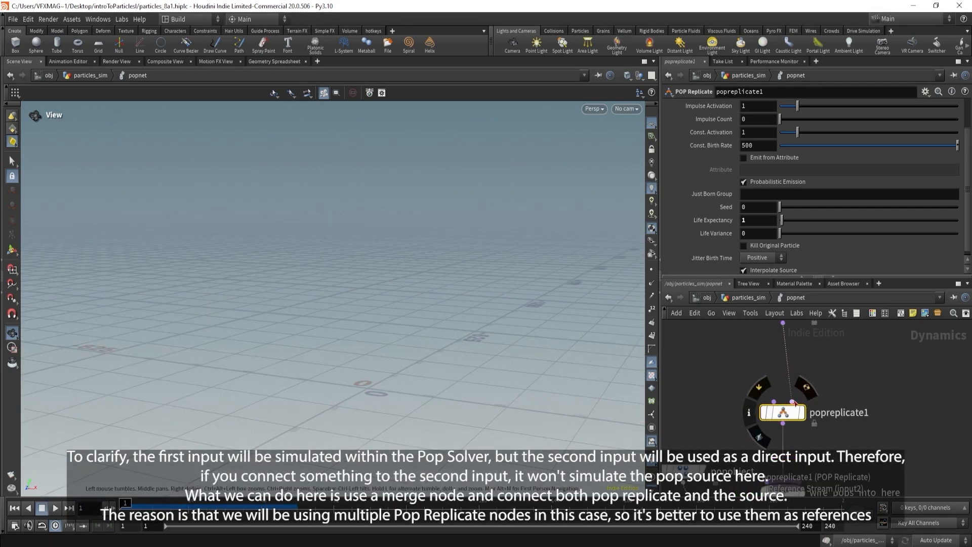
{"action": "middle_click_drag", "start_coordinate": [751, 355], "coordinate": [749, 391]}
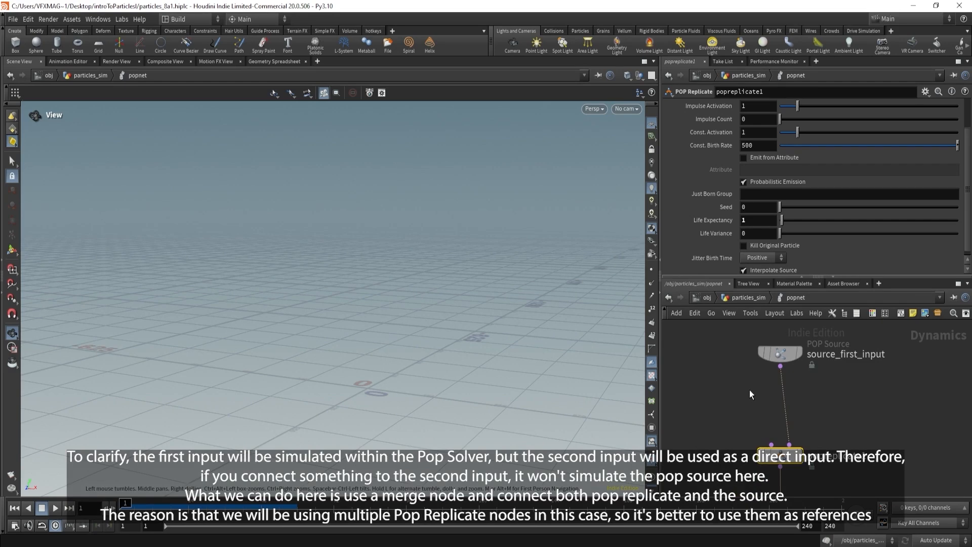
{"action": "left_click_drag", "start_coordinate": [715, 326], "coordinate": [836, 416]}
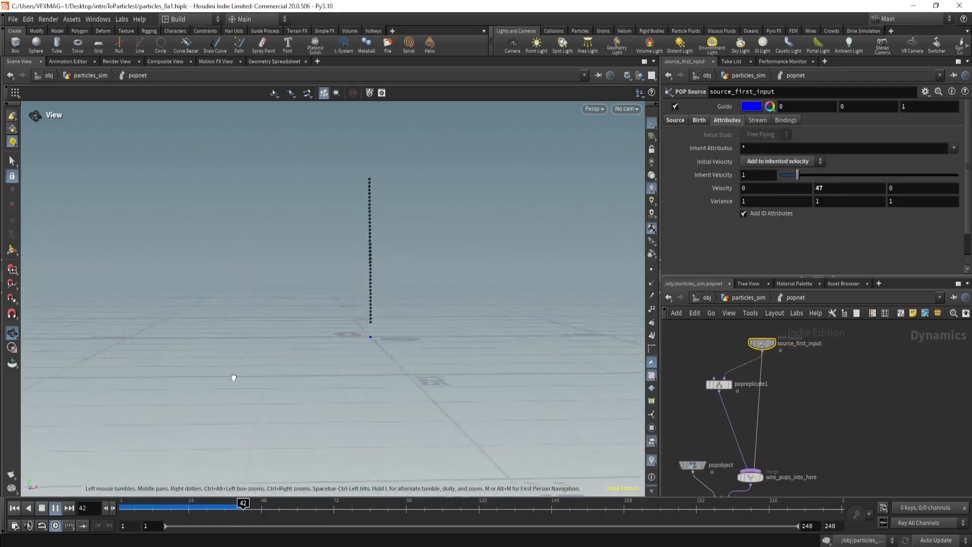
{"action": "left_click_drag", "start_coordinate": [233, 377], "coordinate": [279, 387]}
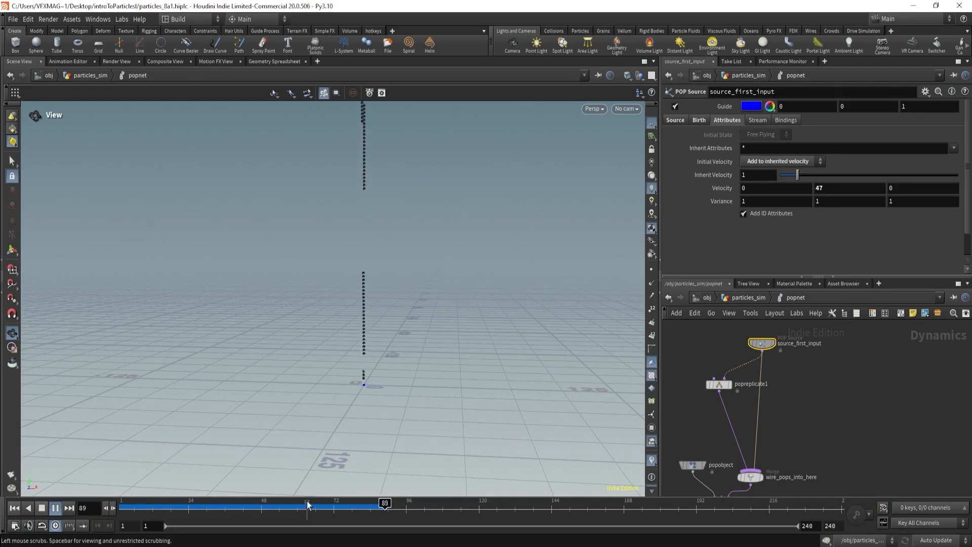
{"action": "left_click_drag", "start_coordinate": [308, 505], "coordinate": [122, 505]}
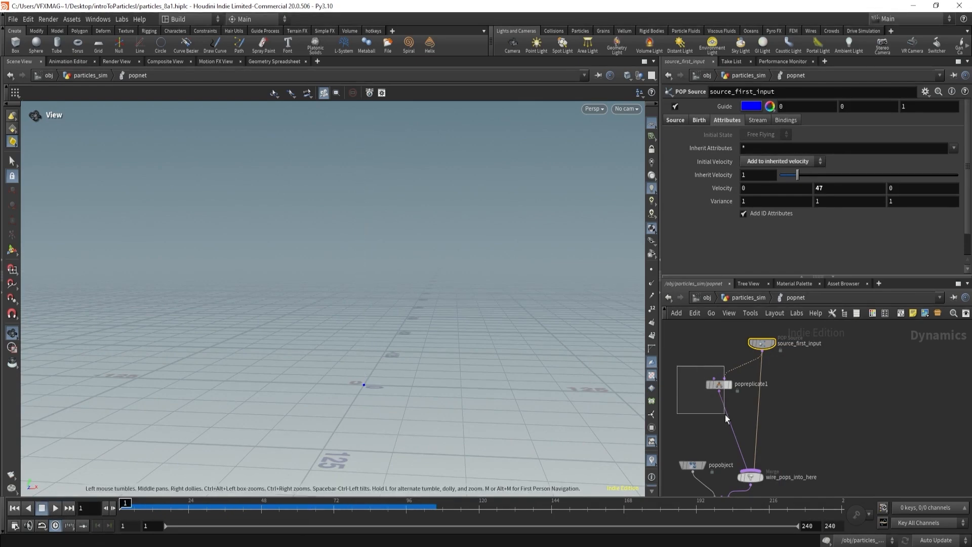
Show popreplicate1's Shape settings and examine the replicated particle clusters at frame 21.
{"action": "left_click_drag", "start_coordinate": [725, 415], "coordinate": [725, 416]}
{"action": "scroll", "coordinate": [727, 186], "scroll_direction": "down", "scroll_amount": 3}
{"action": "scroll", "coordinate": [714, 223], "scroll_direction": "up", "scroll_amount": 3}
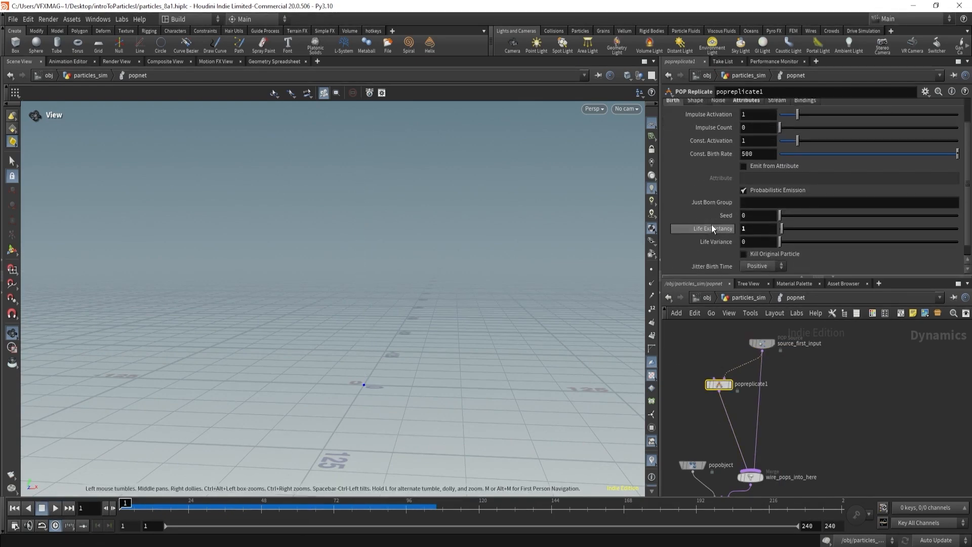
{"action": "left_click", "coordinate": [697, 133]}
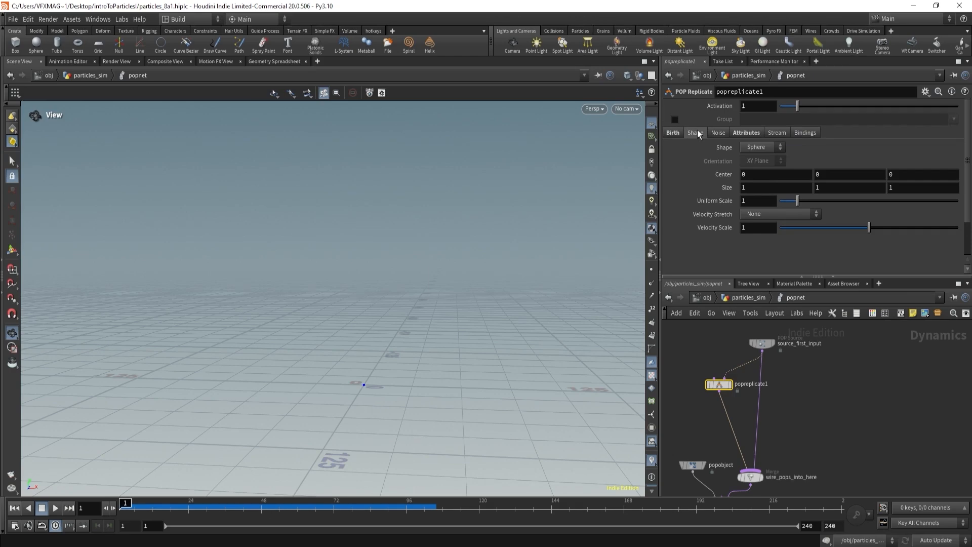
{"action": "left_click_drag", "start_coordinate": [151, 508], "coordinate": [179, 506]}
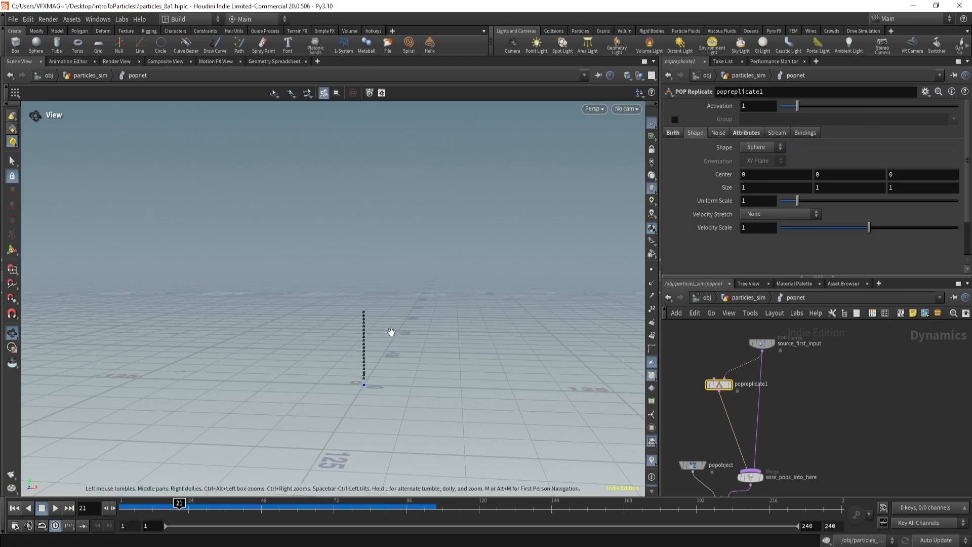
{"action": "right_click_drag", "start_coordinate": [390, 332], "coordinate": [435, 299]}
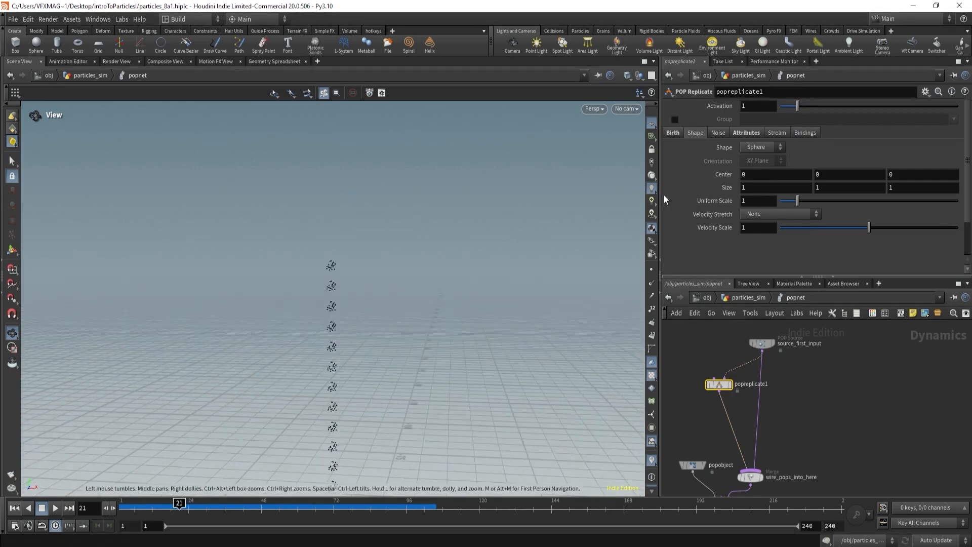
Set popreplicate1's emission shape to Box with a Uniform Scale of 4.9, and replay from frame 1 to frame 20.
{"action": "left_click", "coordinate": [752, 149]}
{"action": "left_click", "coordinate": [749, 157]}
{"action": "left_click_drag", "start_coordinate": [798, 201], "coordinate": [872, 205]}
{"action": "mouse_move", "coordinate": [179, 502]}
{"action": "left_mouse_down"}
{"action": "mouse_move", "coordinate": [131, 502]}
{"action": "mouse_move", "coordinate": [191, 502]}
{"action": "mouse_move", "coordinate": [122, 501]}
{"action": "left_mouse_up"}
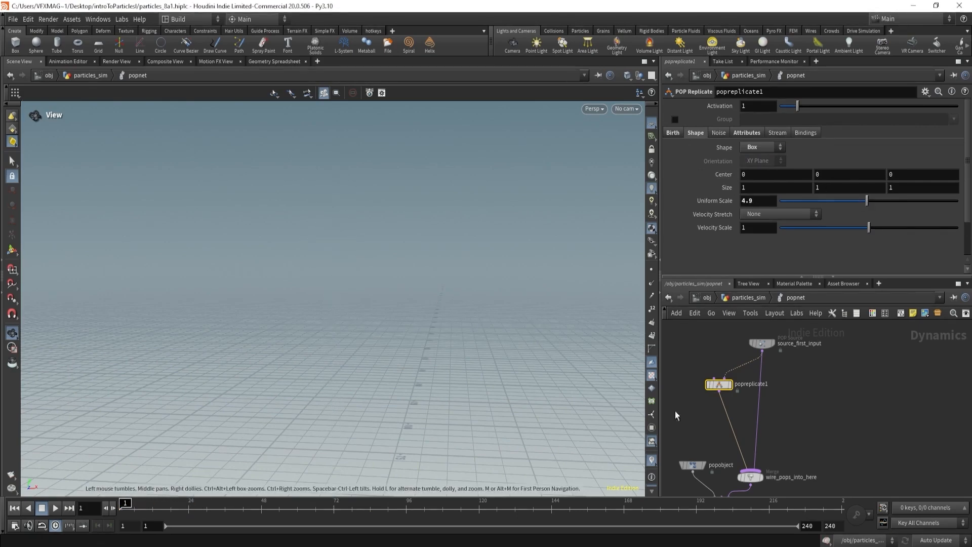
{"action": "left_click", "coordinate": [57, 510]}
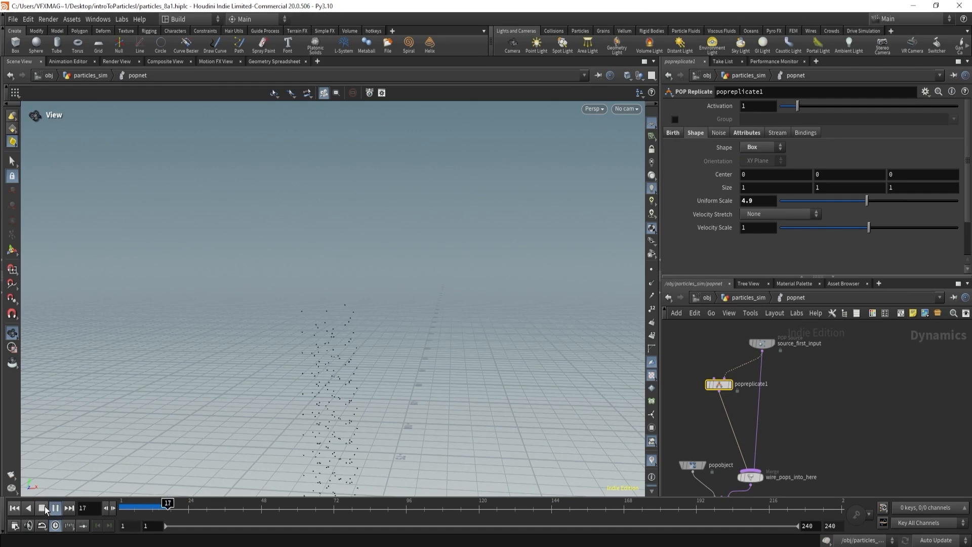
{"action": "right_click_drag", "start_coordinate": [394, 310], "coordinate": [317, 374]}
{"action": "left_click_drag", "start_coordinate": [317, 373], "coordinate": [344, 349]}
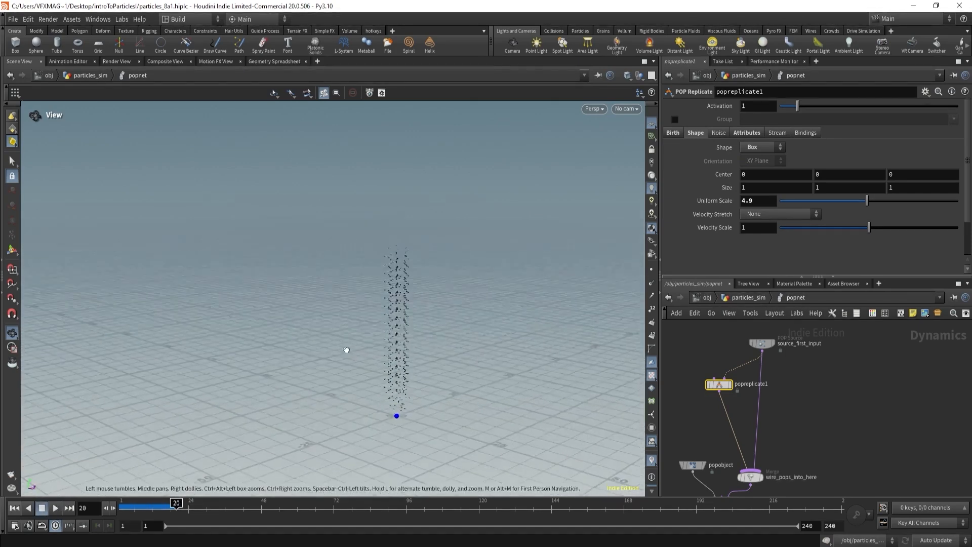
Set popreplicate1's Const. Birth Rate to 5000 and replay the simulation from frame 1 to frame 20.
{"action": "left_click", "coordinate": [672, 133]}
{"action": "left_click", "coordinate": [766, 187]}
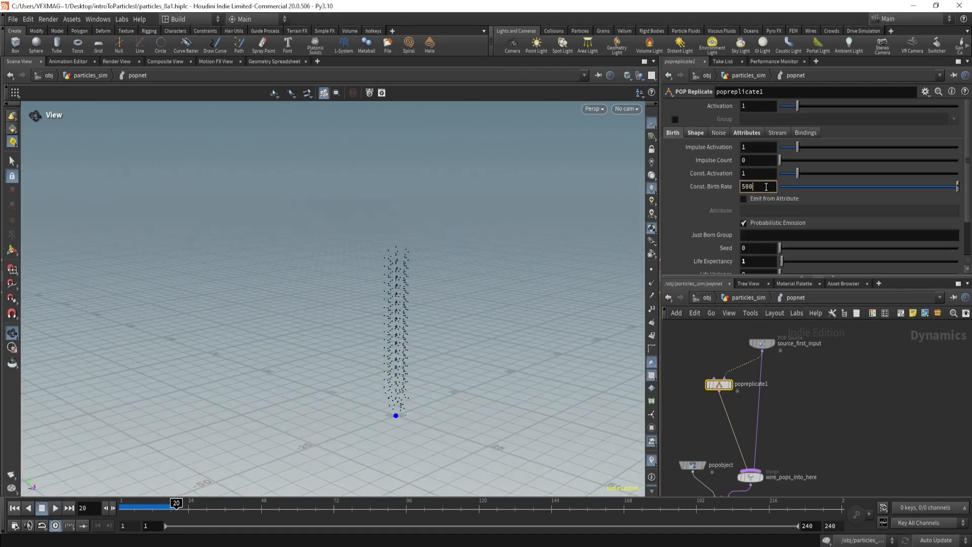
{"action": "type", "text": "0"}
{"action": "key", "text": "Return"}
{"action": "left_click_drag", "start_coordinate": [158, 507], "coordinate": [121, 508]}
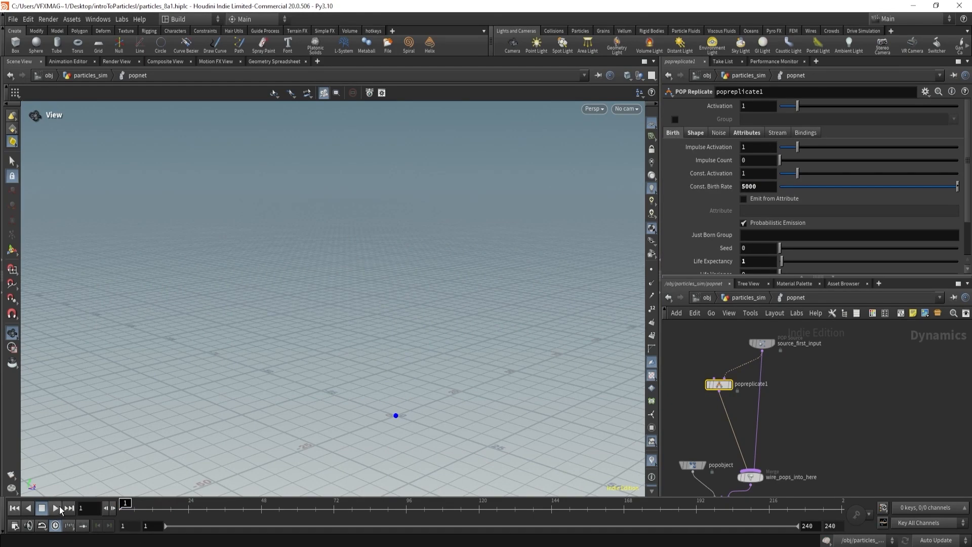
{"action": "left_click", "coordinate": [56, 508]}
{"action": "left_click_drag", "start_coordinate": [314, 350], "coordinate": [214, 400]}
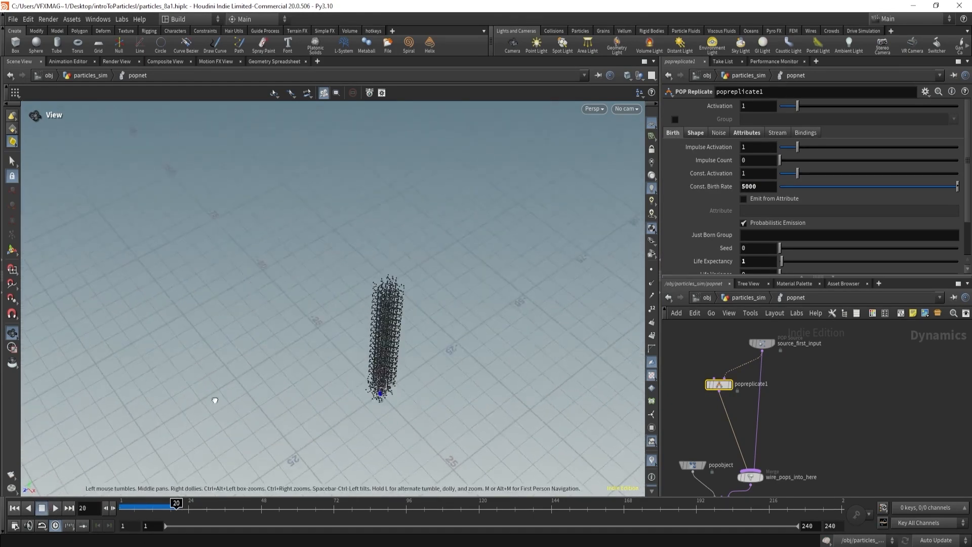
Enable Add Noise on popreplicate1 and inspect the particle column at frame 37.
{"action": "left_click", "coordinate": [695, 133]}
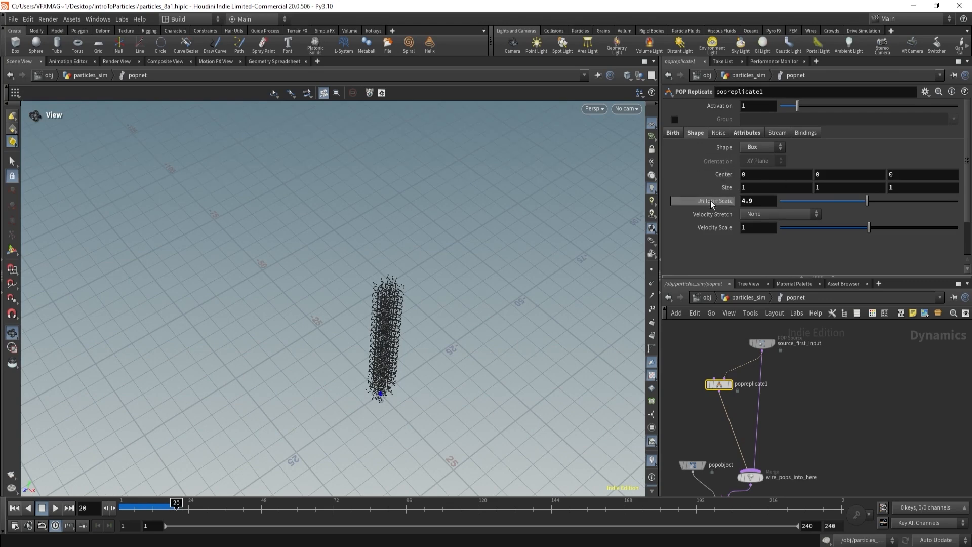
{"action": "left_click", "coordinate": [718, 133]}
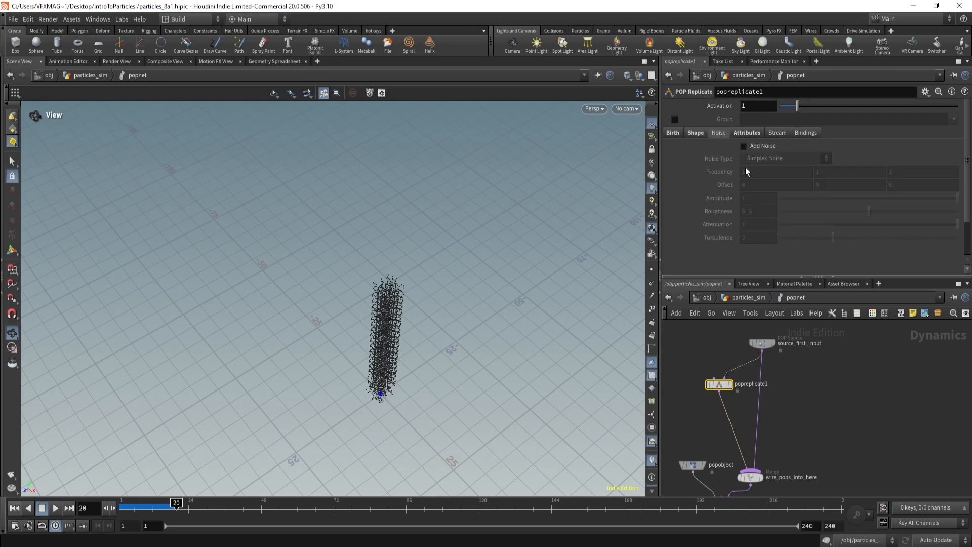
{"action": "left_click", "coordinate": [744, 145]}
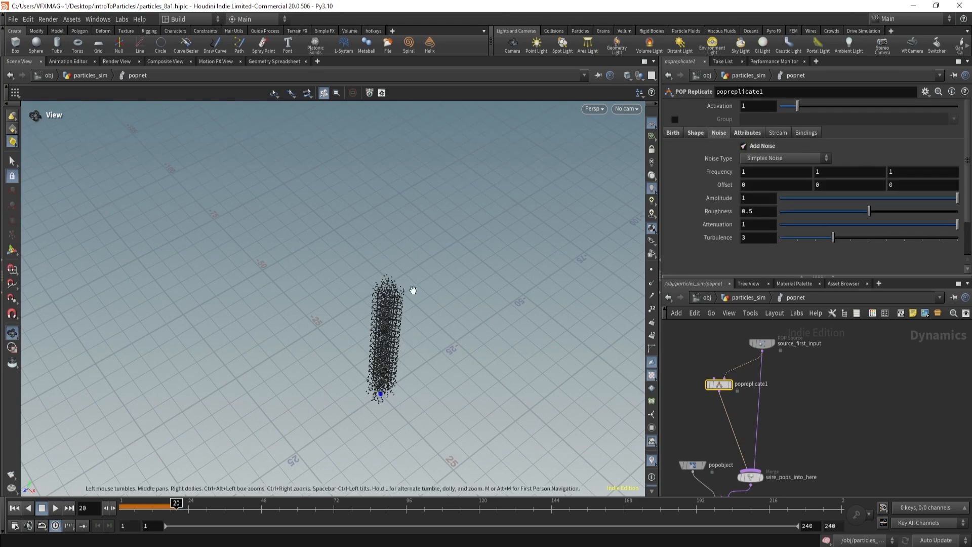
{"action": "left_click_drag", "start_coordinate": [413, 290], "coordinate": [427, 321]}
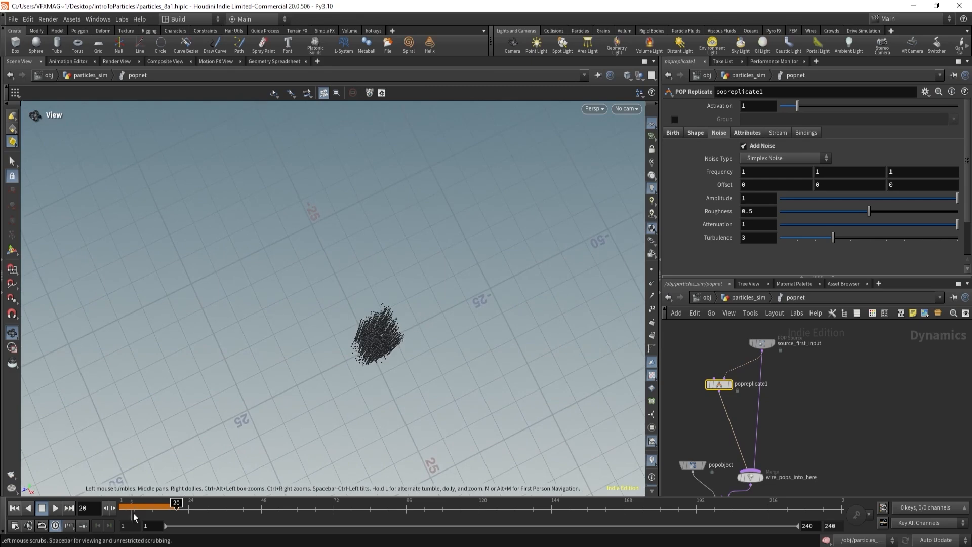
{"action": "left_click_drag", "start_coordinate": [135, 515], "coordinate": [227, 503]}
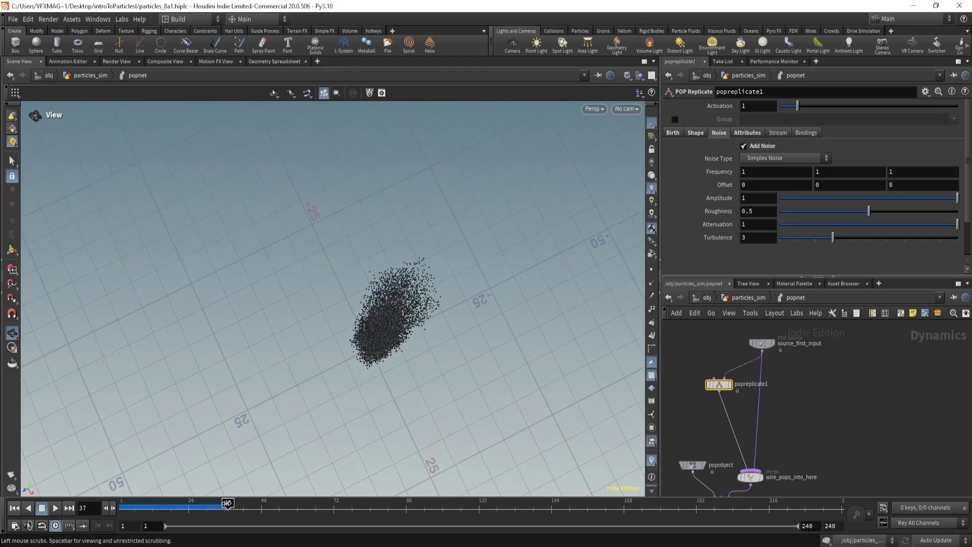
{"action": "left_click_drag", "start_coordinate": [263, 430], "coordinate": [354, 263]}
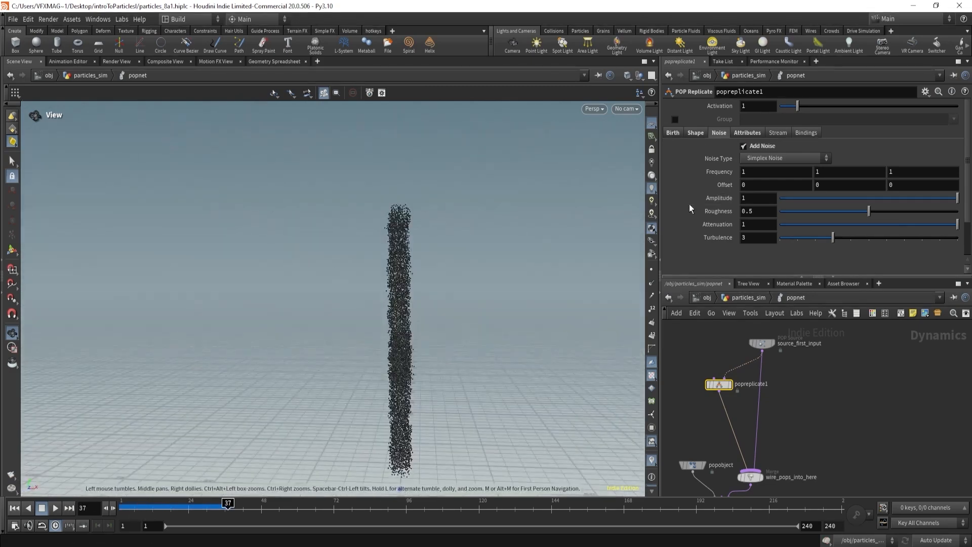
Raise the noise amplitude on the POP Replicate node to 10 and replay the simulation from the first frame.
{"action": "left_click", "coordinate": [758, 200]}
{"action": "type", "text": "0"}
{"action": "key", "text": "Return"}
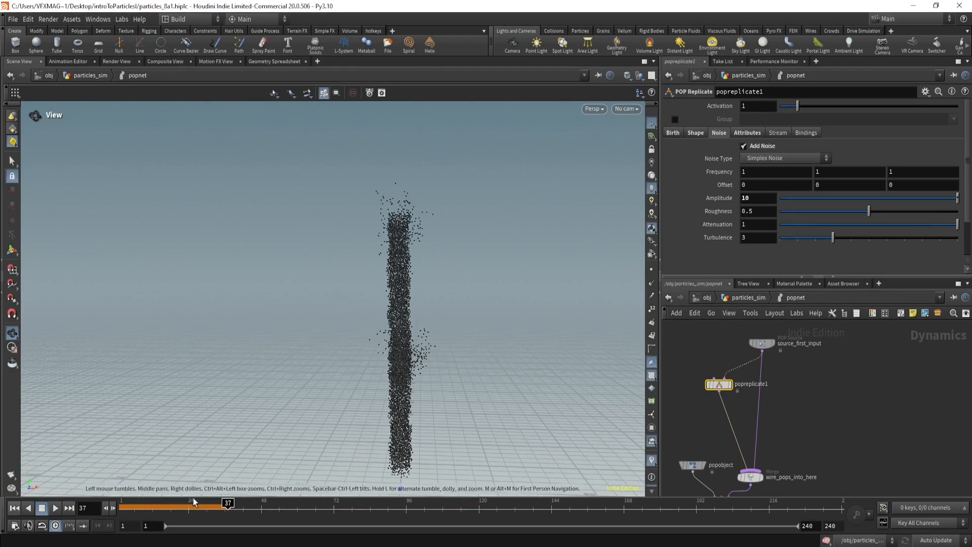
{"action": "left_click", "coordinate": [14, 507]}
{"action": "left_click", "coordinate": [57, 508]}
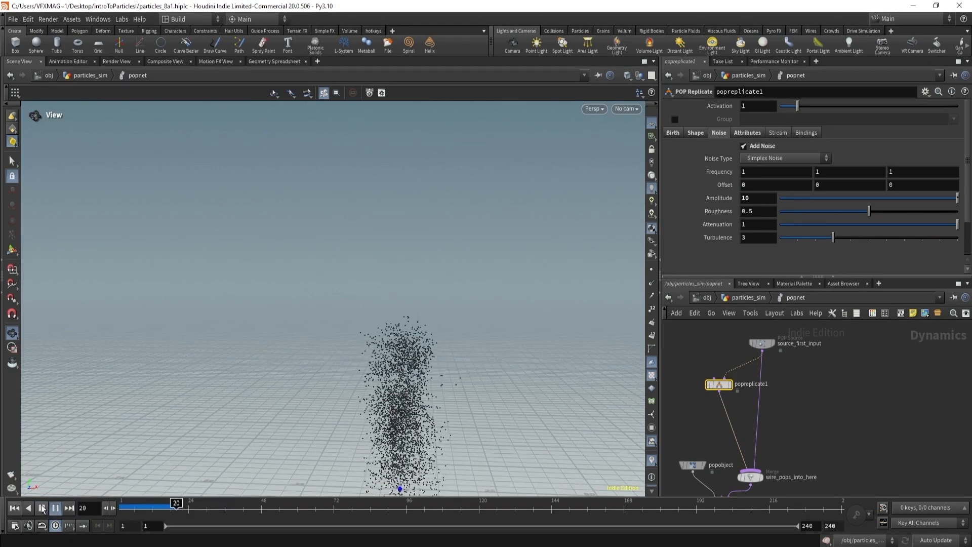
Disable the POP Replicate node's noise and set its shape to Sphere with a uniform scale of 0.
{"action": "left_click", "coordinate": [743, 146]}
{"action": "left_click", "coordinate": [698, 134]}
{"action": "left_click", "coordinate": [749, 147]}
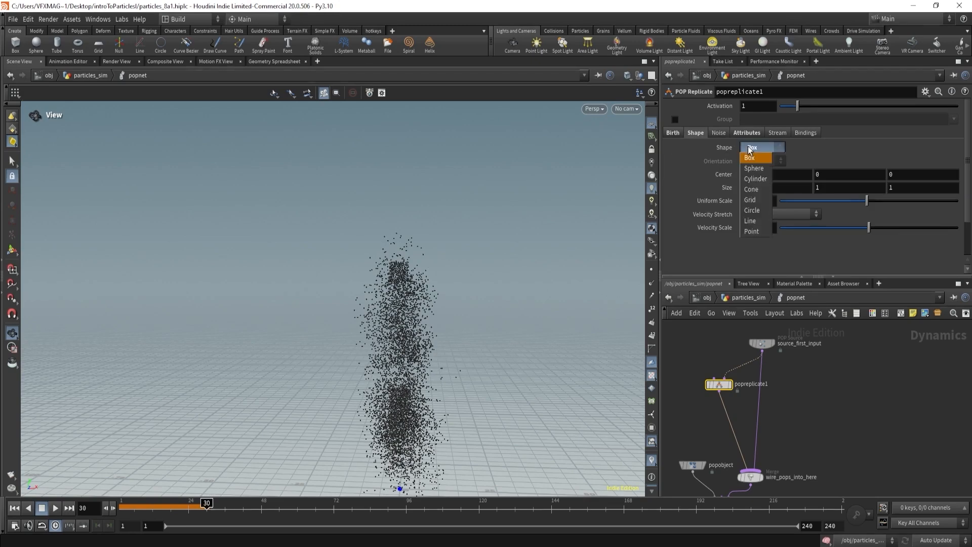
{"action": "left_click", "coordinate": [750, 169]}
{"action": "left_click_drag", "start_coordinate": [813, 210], "coordinate": [529, 203]}
Replay the simulation from frame 1 and examine the replicated particles at frame 7.
{"action": "left_click_drag", "start_coordinate": [188, 502], "coordinate": [121, 505]}
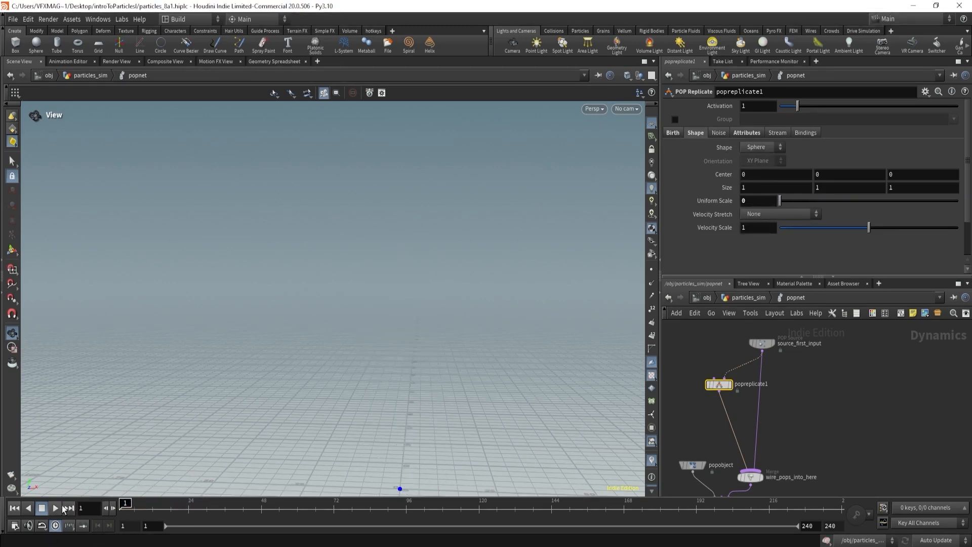
{"action": "left_click", "coordinate": [57, 508]}
{"action": "left_click_drag", "start_coordinate": [384, 321], "coordinate": [332, 369]}
{"action": "left_click", "coordinate": [137, 504]}
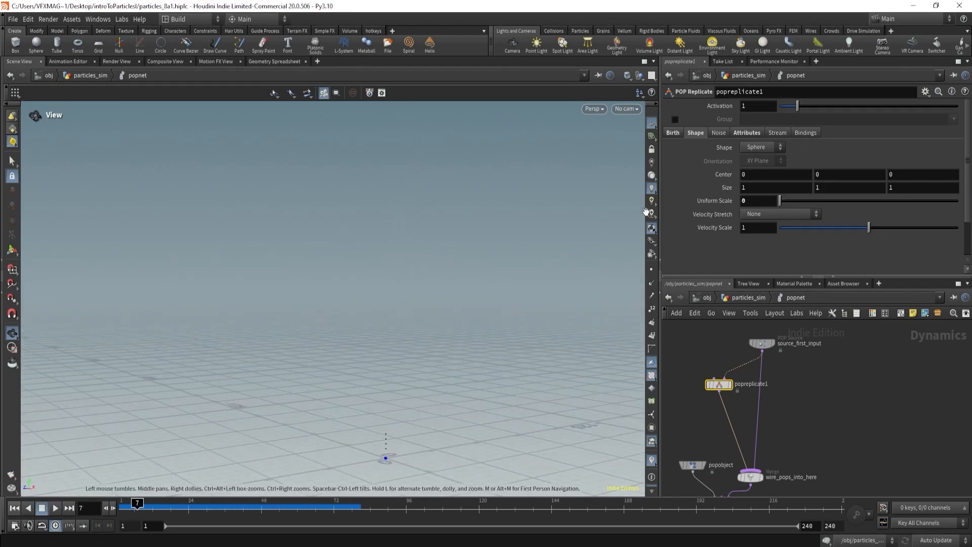
Set the replicate node's initial velocity to Add to inherited velocity with an inherit velocity of 0.1.
{"action": "left_click", "coordinate": [744, 132]}
{"action": "left_click", "coordinate": [779, 160]}
{"action": "left_click", "coordinate": [775, 175]}
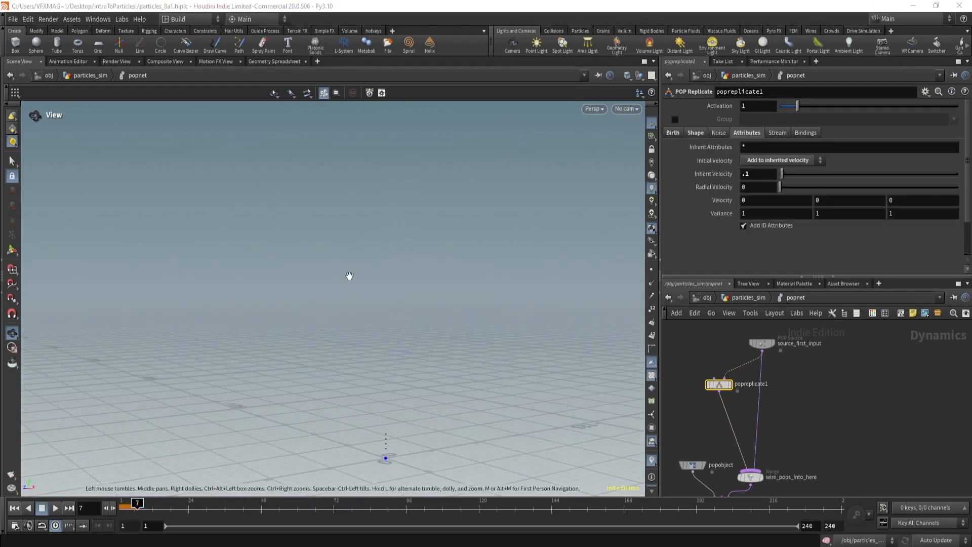
Play the simulation and examine the particle trails up close at frame 65.
{"action": "left_click", "coordinate": [55, 508]}
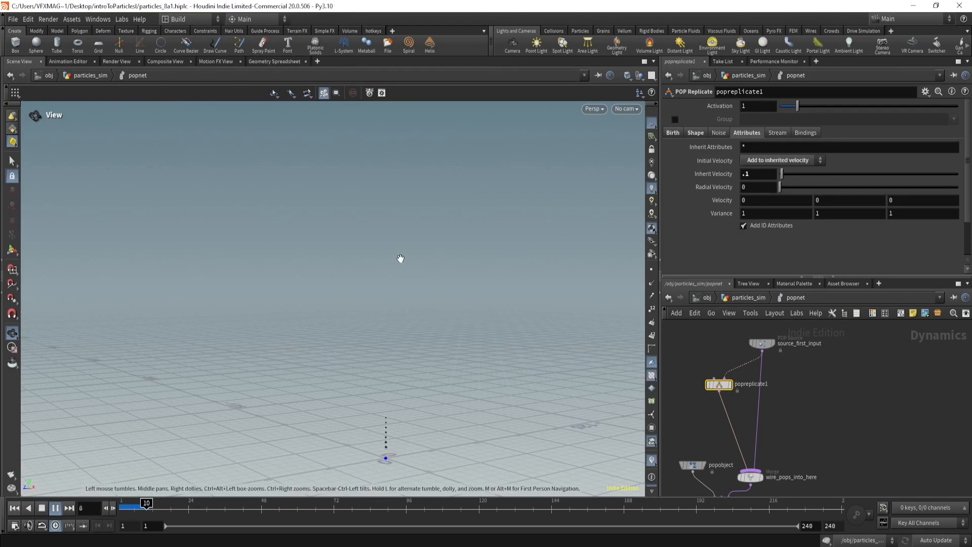
{"action": "left_click_drag", "start_coordinate": [400, 259], "coordinate": [377, 350]}
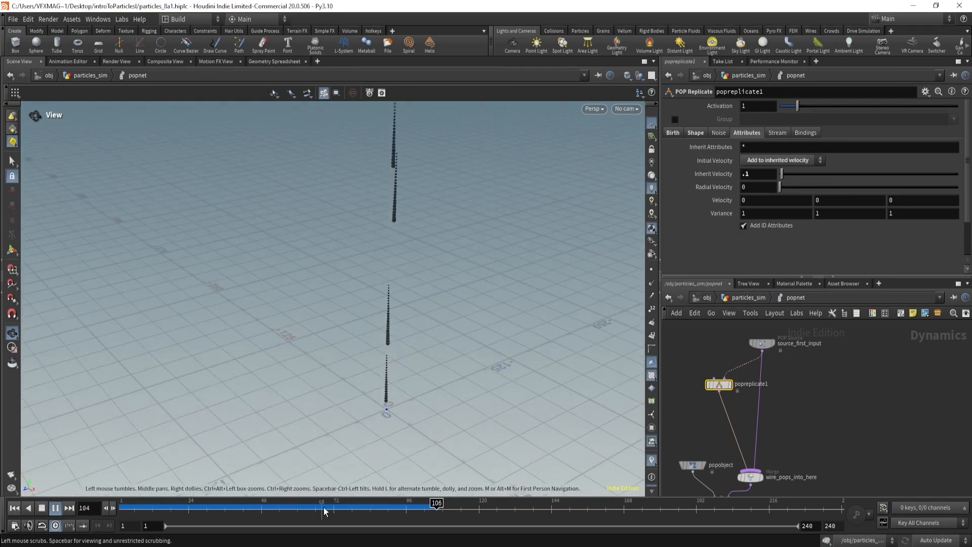
{"action": "left_click_drag", "start_coordinate": [332, 506], "coordinate": [312, 506]}
{"action": "left_click_drag", "start_coordinate": [389, 405], "coordinate": [413, 323]}
{"action": "right_click_drag", "start_coordinate": [413, 323], "coordinate": [445, 440]}
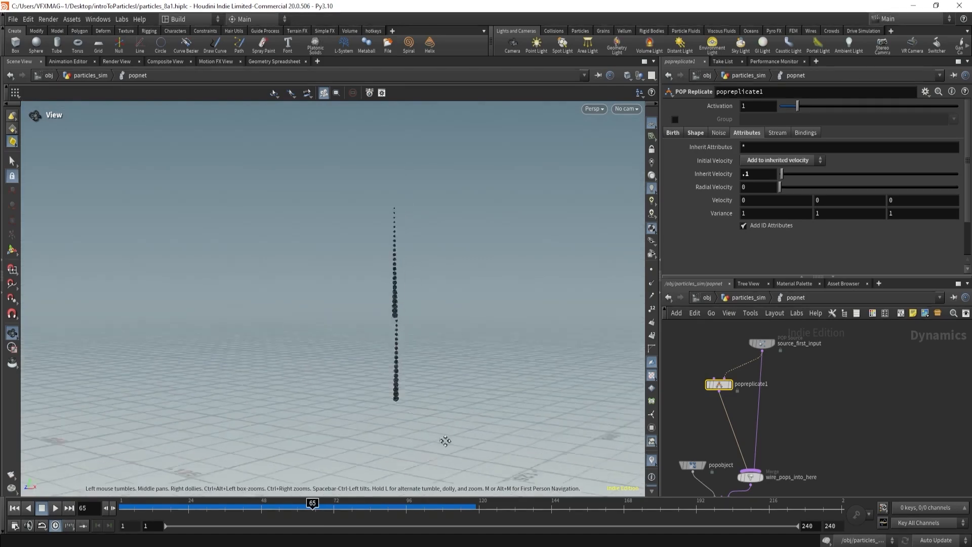
{"action": "right_click_drag", "start_coordinate": [445, 264], "coordinate": [469, 350]}
{"action": "left_click_drag", "start_coordinate": [468, 350], "coordinate": [470, 351]}
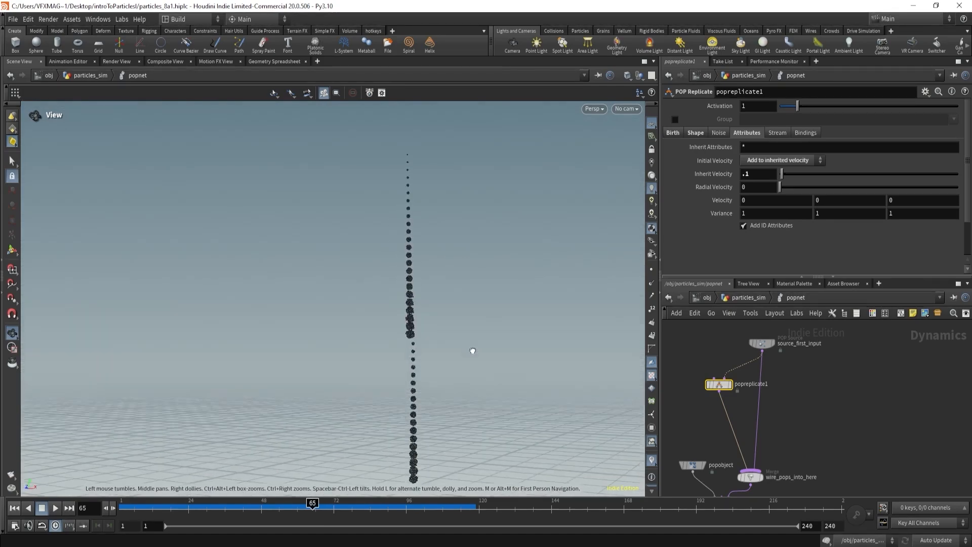
Go up to the particles_sim network, set the popnet's substeps to 2 and reset the simulation.
{"action": "left_click", "coordinate": [746, 300]}
{"action": "left_click", "coordinate": [825, 460]}
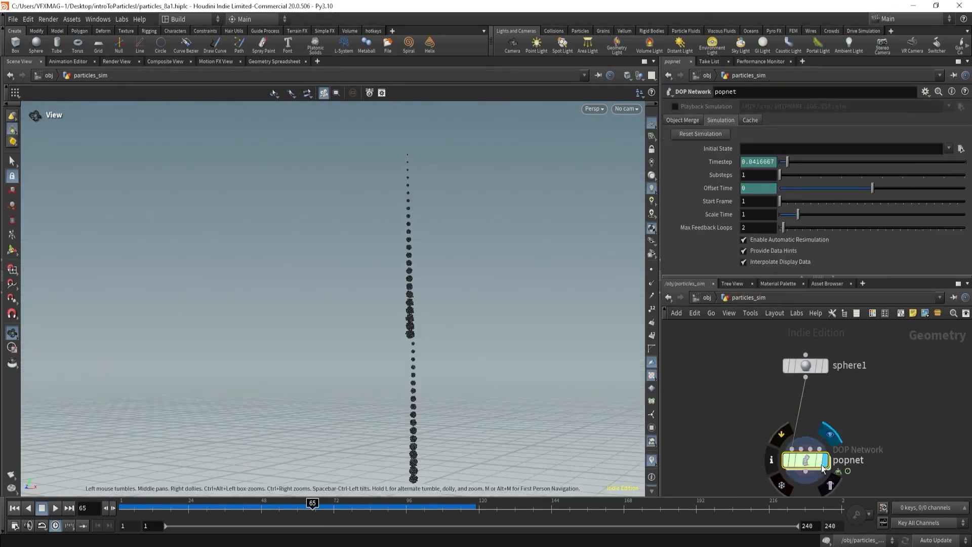
{"action": "left_click", "coordinate": [751, 176]}
{"action": "type", "text": "2"}
{"action": "key", "text": "Return"}
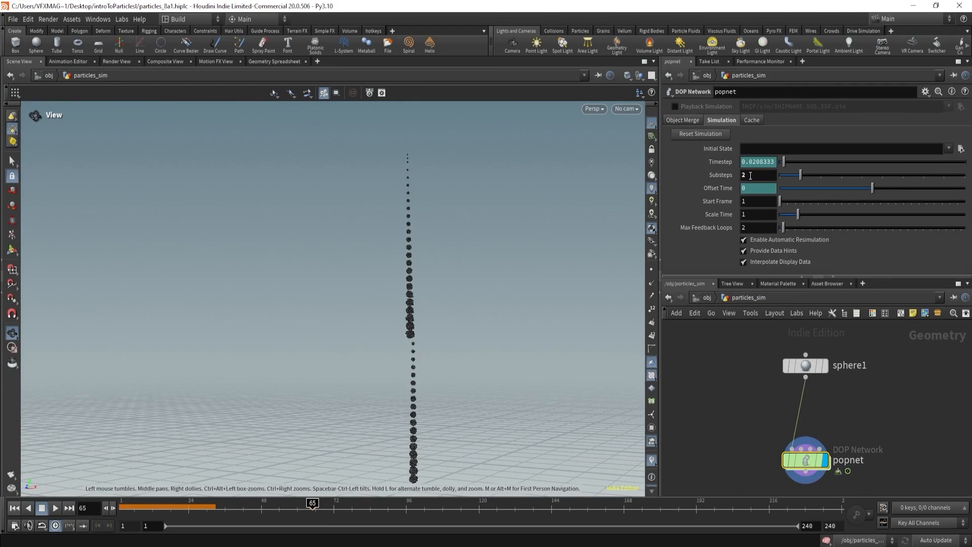
{"action": "left_click", "coordinate": [703, 135]}
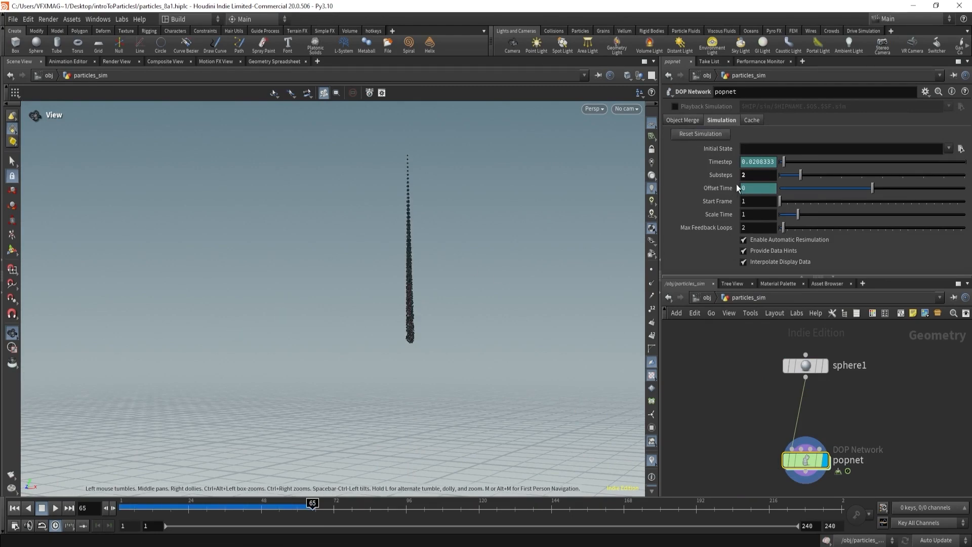
Restore the popnet's substeps to 1 with a simulation reset and go back inside the popnet network.
{"action": "middle_click", "coordinate": [752, 175], "text": "ctrl"}
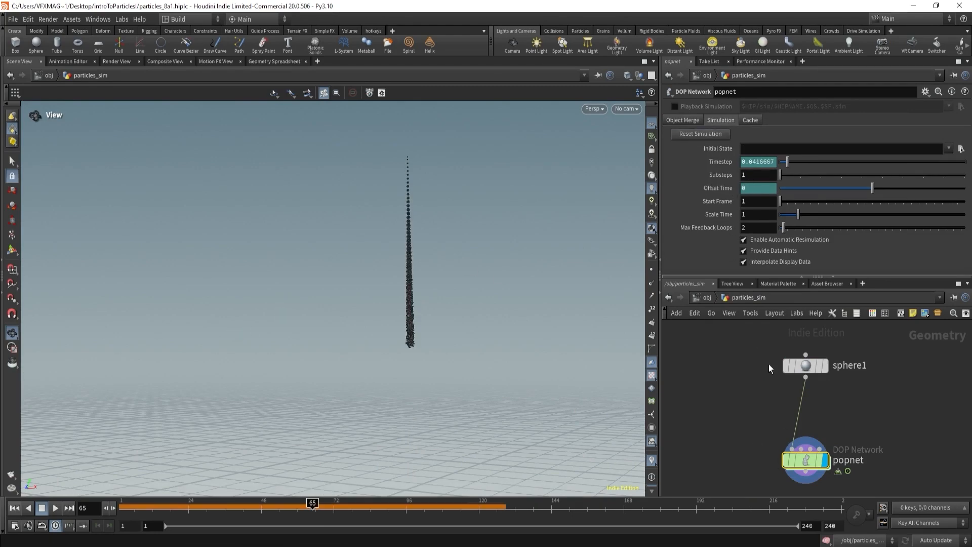
{"action": "left_click", "coordinate": [709, 137]}
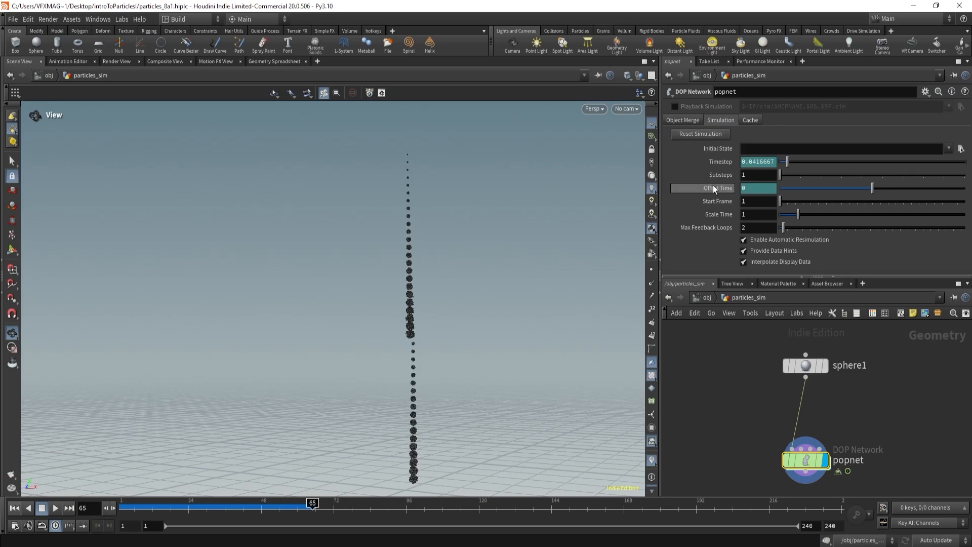
{"action": "double_click", "coordinate": [805, 459]}
{"action": "left_click_drag", "start_coordinate": [445, 347], "coordinate": [440, 325]}
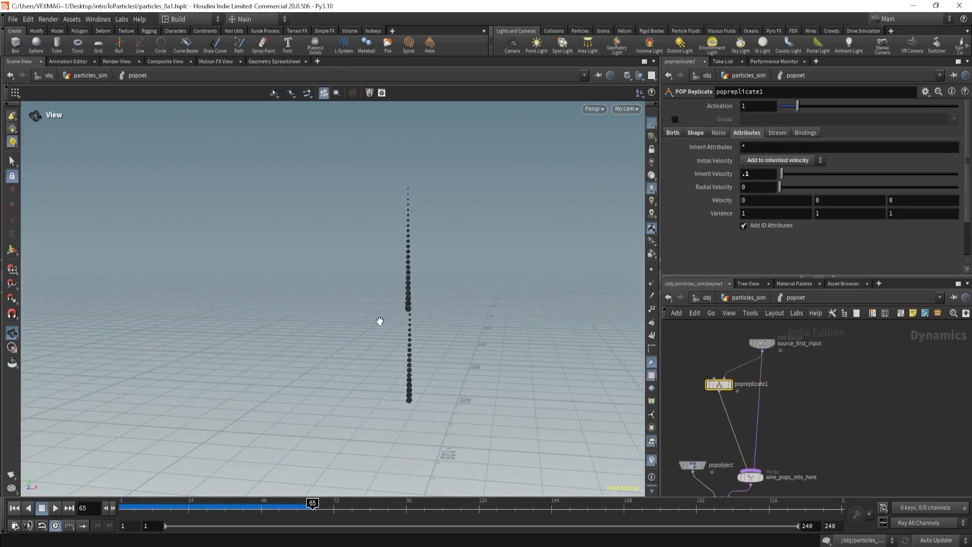
Capture the particle trails in the viewport as a rectangular snip in Snipping Tool.
{"action": "left_click", "coordinate": [269, 68]}
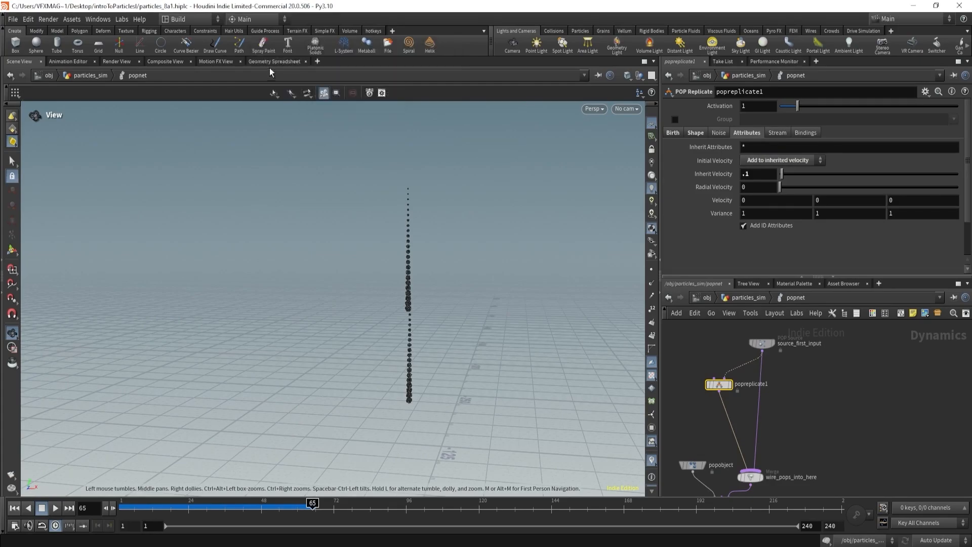
{"action": "left_click_drag", "start_coordinate": [273, 432], "coordinate": [534, 122]}
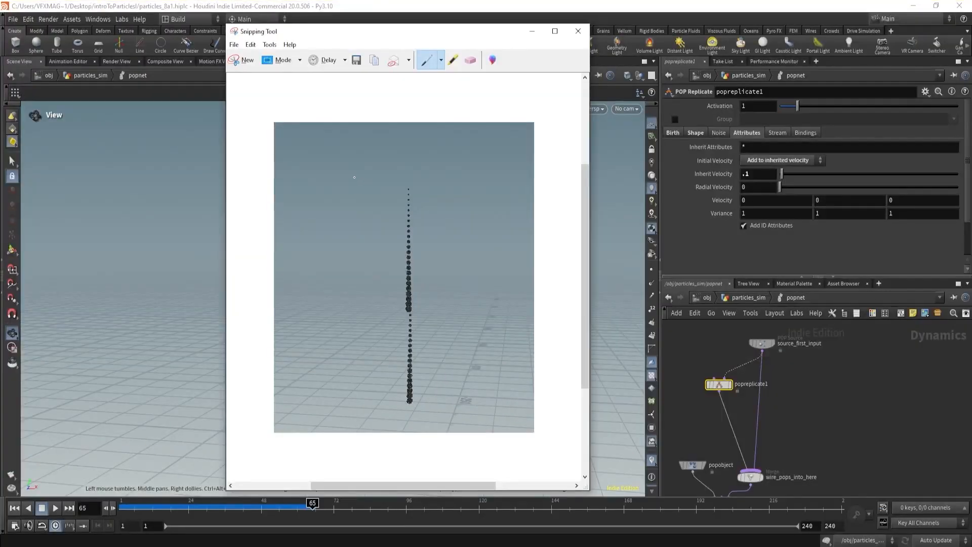
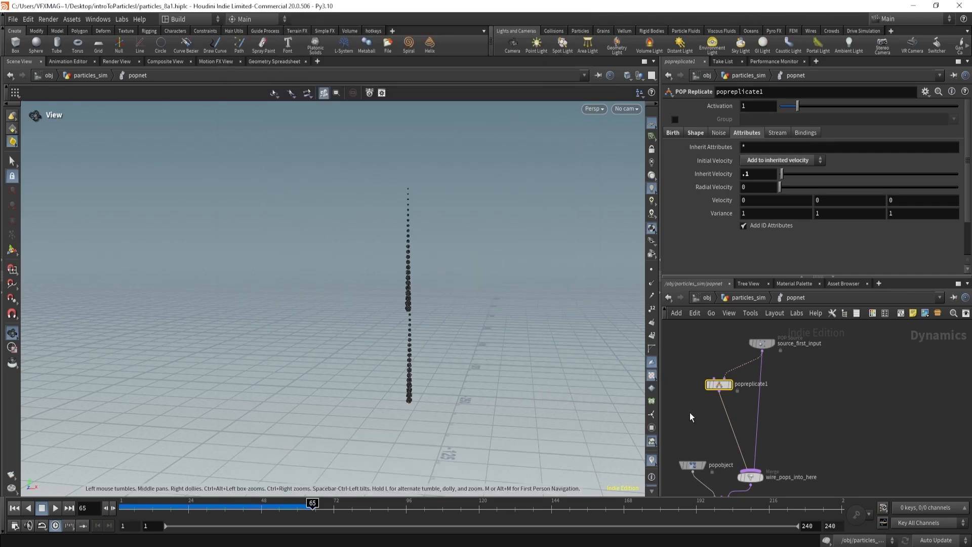
Add a POP Drag node below the popreplicate1 node in the popnet network.
{"action": "middle_click_drag", "start_coordinate": [690, 412], "coordinate": [702, 391]}
{"action": "key", "text": "Tab"}
{"action": "type", "text": "drag"}
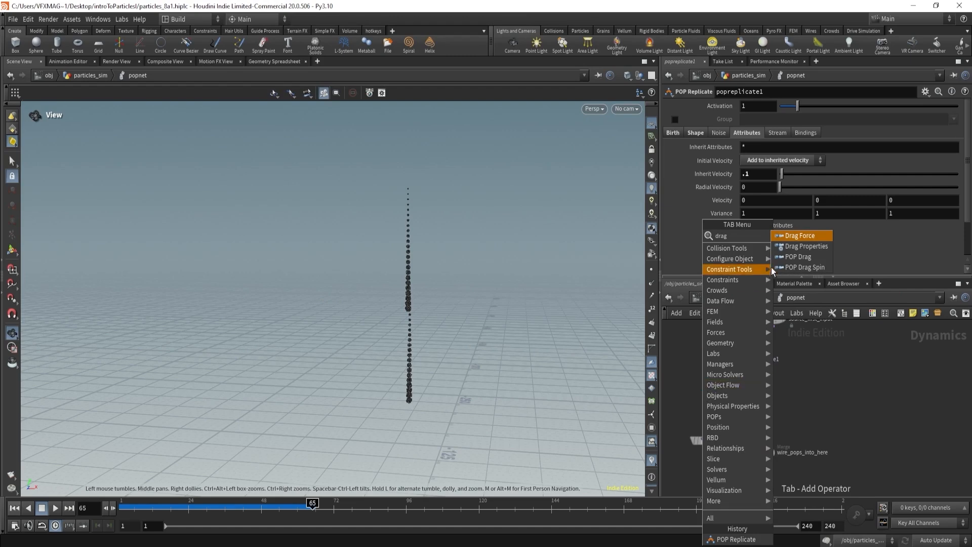
{"action": "left_click", "coordinate": [804, 257]}
{"action": "left_click", "coordinate": [709, 398]}
{"action": "middle_click_drag", "start_coordinate": [807, 373], "coordinate": [814, 406]}
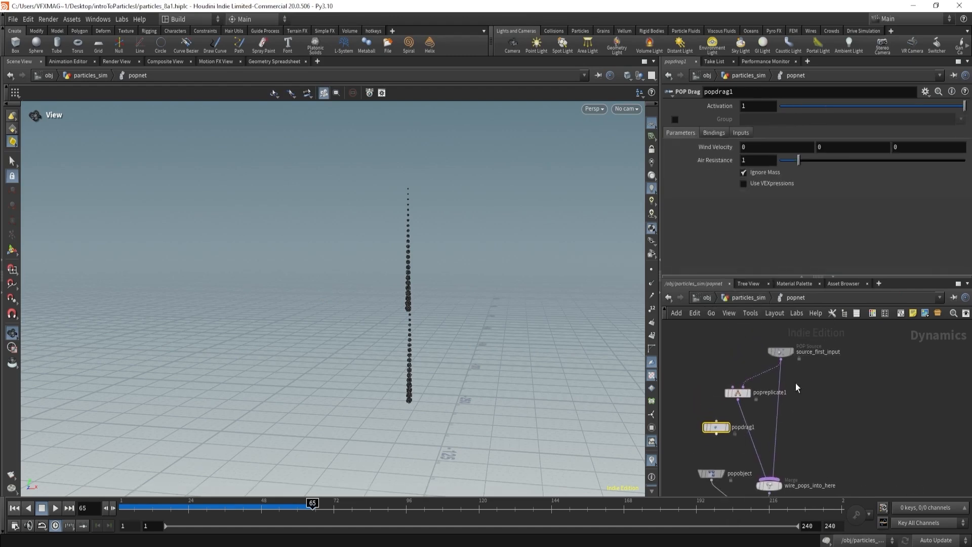
Wire the source_first_input output into the Points to Replicate input of popreplicate1.
{"action": "left_click", "coordinate": [754, 380]}
{"action": "left_click_drag", "start_coordinate": [739, 398], "coordinate": [738, 397]}
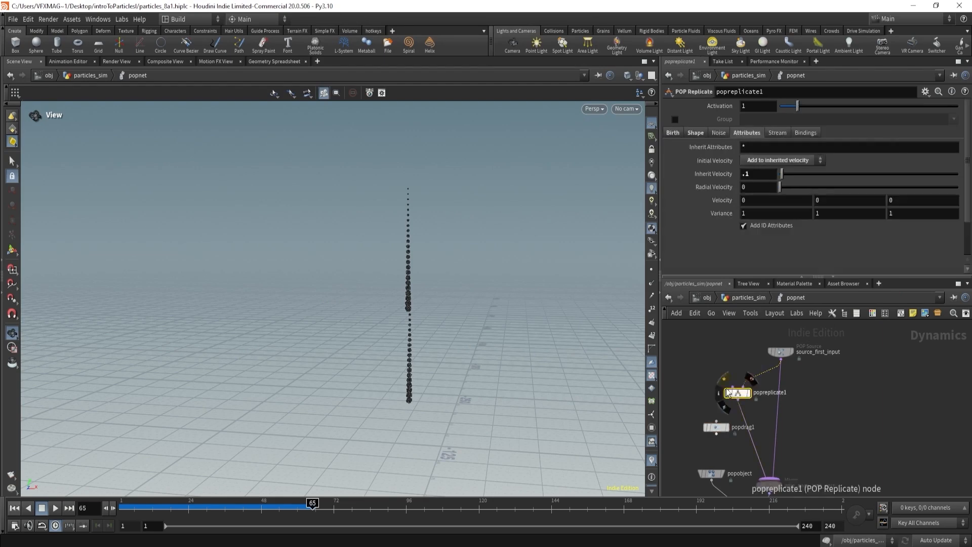
{"action": "left_click_drag", "start_coordinate": [694, 365], "coordinate": [704, 375]}
{"action": "left_click_drag", "start_coordinate": [737, 405], "coordinate": [777, 421]}
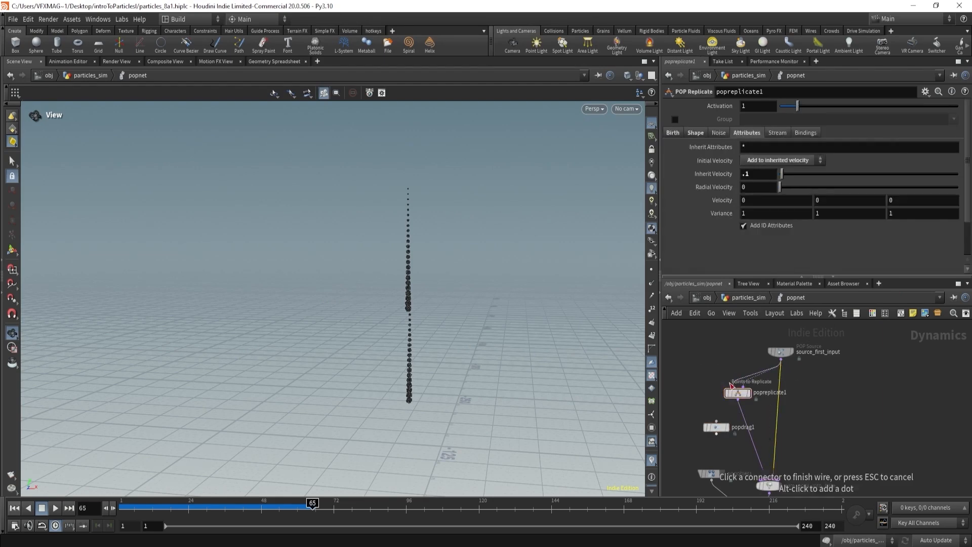
{"action": "left_click", "coordinate": [780, 359]}
Insert popdrag1 between popreplicate1 and the merge node, and cut the extra wire into the replicate node's first input.
{"action": "left_click_drag", "start_coordinate": [715, 433], "coordinate": [737, 419]}
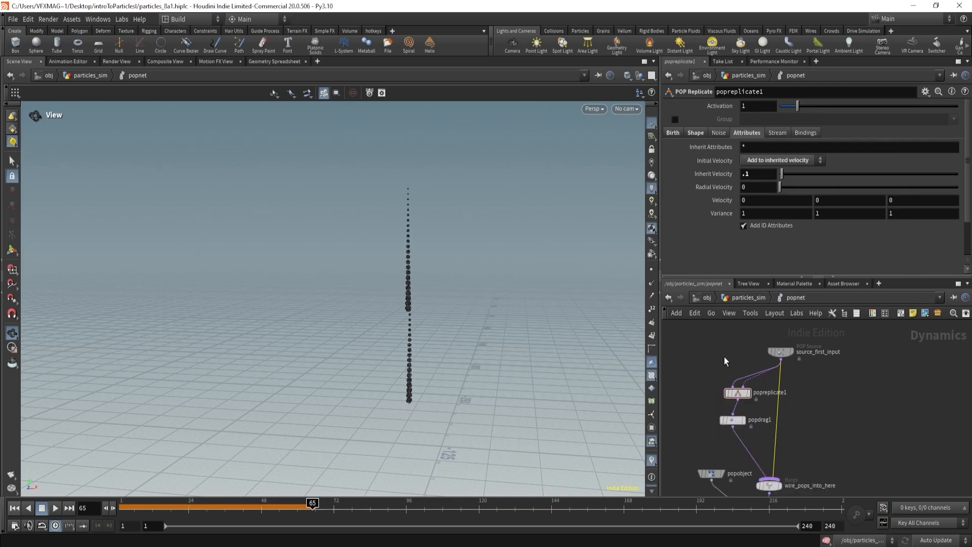
{"action": "key", "text": "y"}
Rename the popreplicate1 node as trail.
{"action": "scroll", "coordinate": [748, 392], "scroll_direction": "up", "scroll_amount": 3}
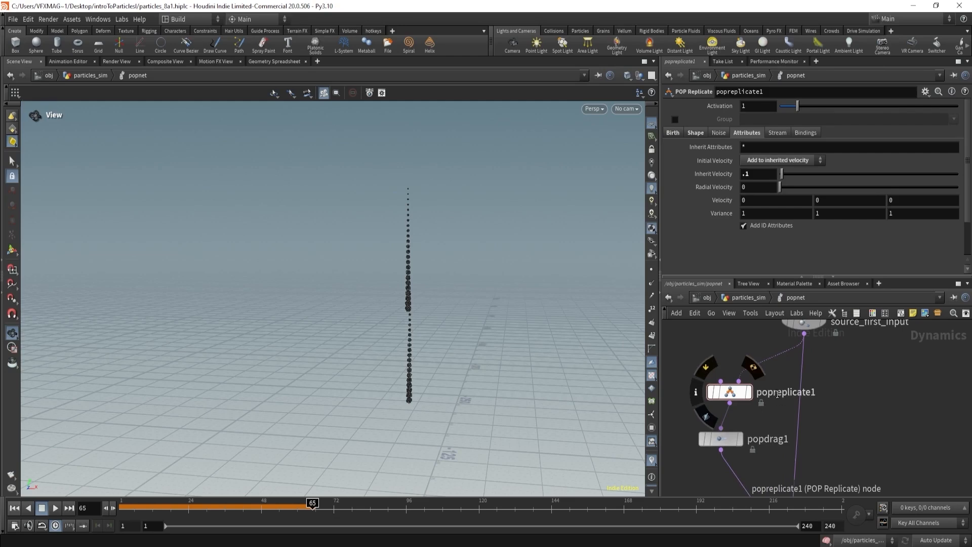
{"action": "double_click", "coordinate": [777, 394]}
{"action": "type", "text": "trail"}
{"action": "key", "text": "Return"}
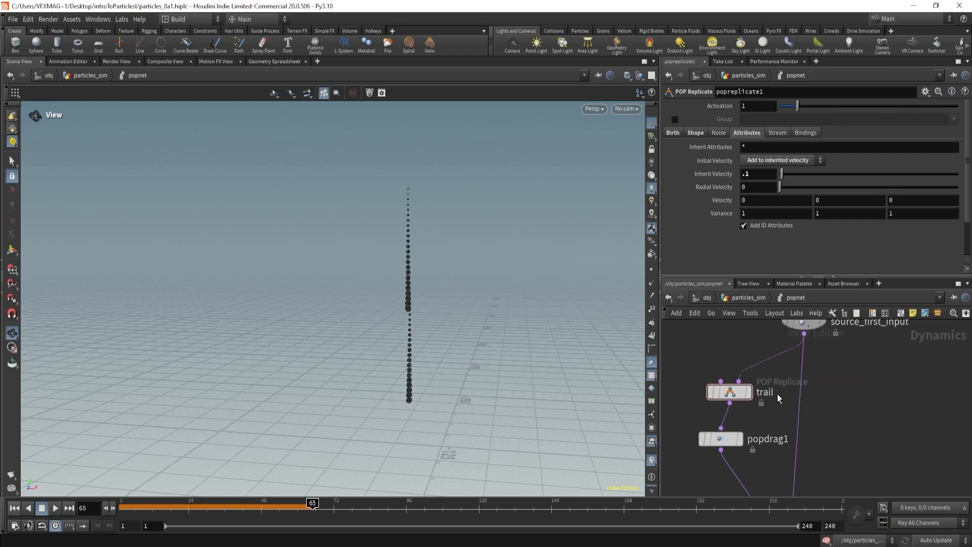
Show the popdrag1 settings, replay the simulation from frame 1 and examine the dragged trails at frame 32.
{"action": "scroll", "coordinate": [759, 428], "scroll_direction": "down", "scroll_amount": 1}
{"action": "left_click", "coordinate": [724, 435]}
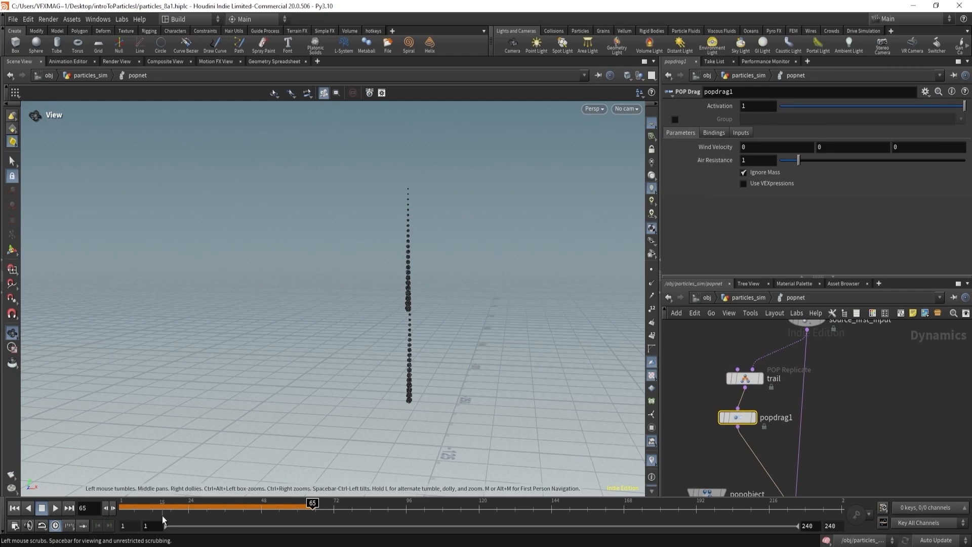
{"action": "left_click", "coordinate": [120, 508]}
{"action": "left_click", "coordinate": [55, 507]}
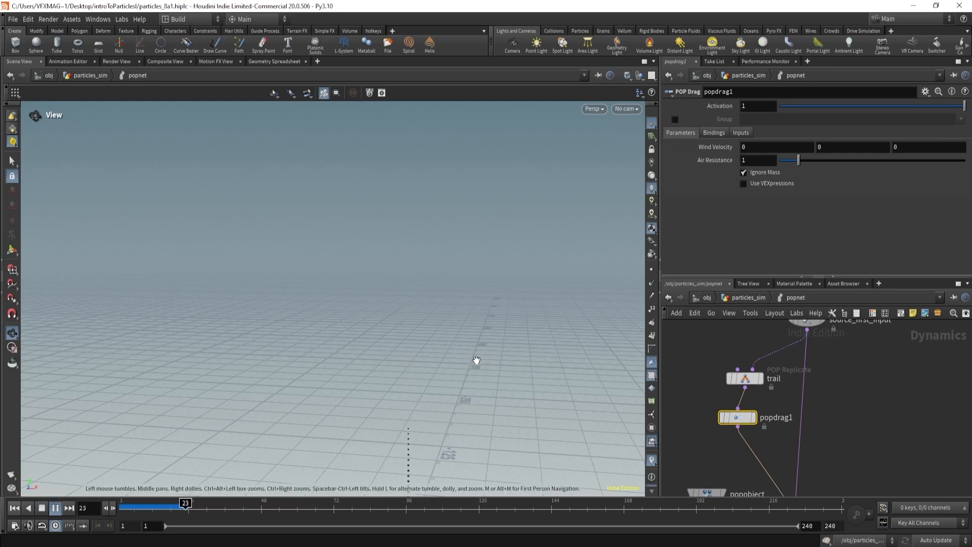
{"action": "left_click", "coordinate": [213, 505]}
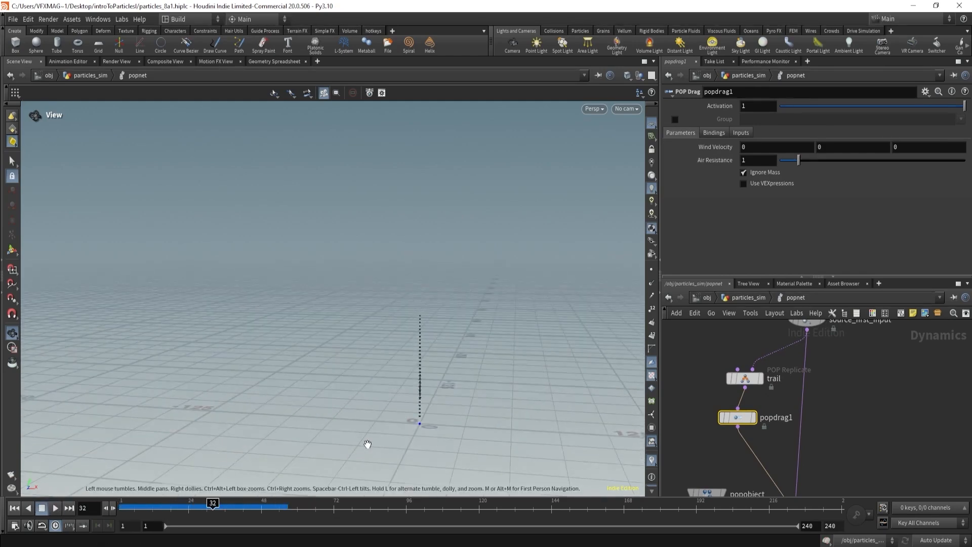
{"action": "left_click", "coordinate": [749, 184]}
{"action": "left_click", "coordinate": [697, 223]}
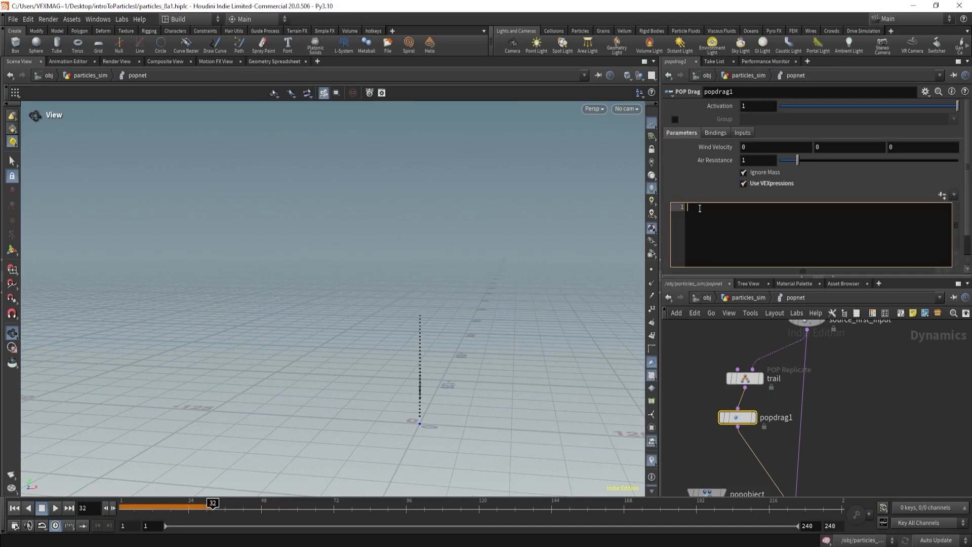
{"action": "mouse_move", "coordinate": [702, 162]}
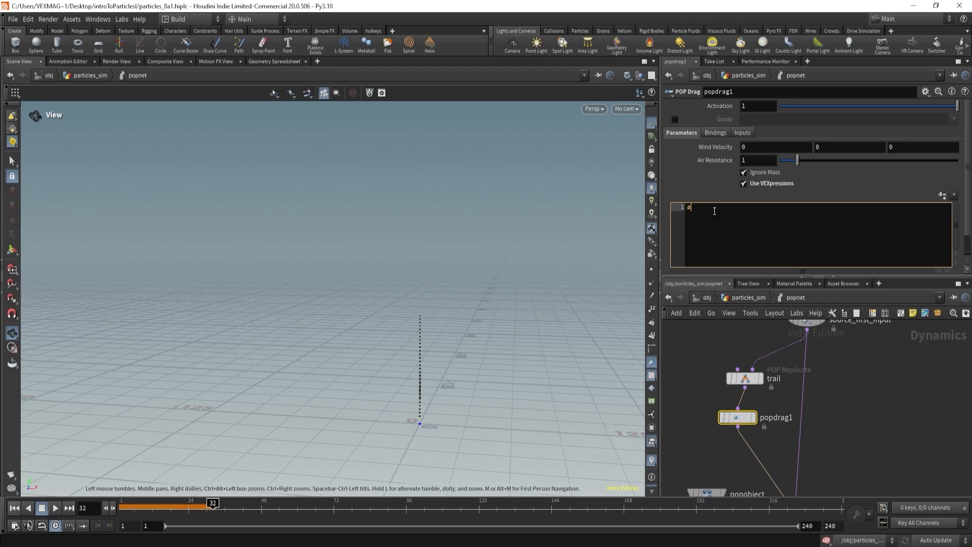
{"action": "type", "text": "irresist *="}
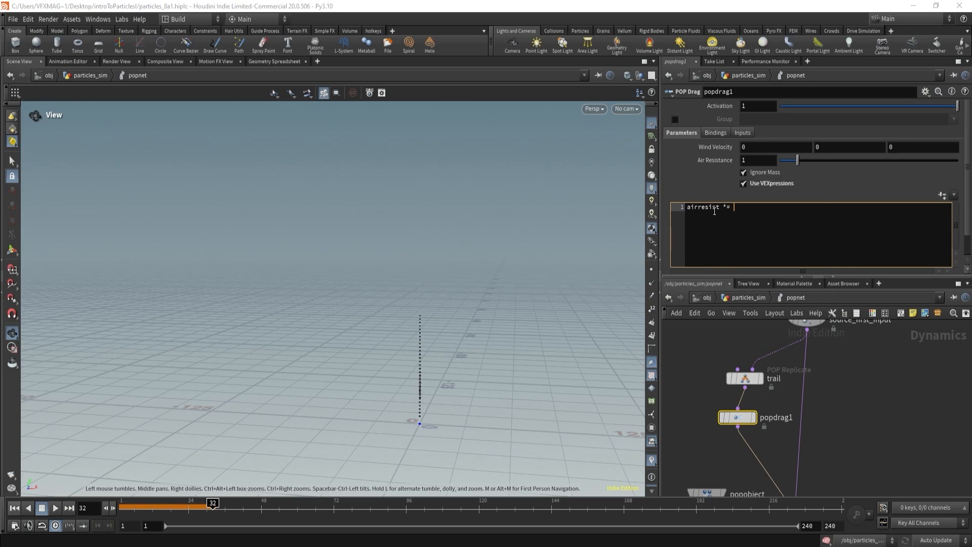
{"action": "type", "text": "rand(@id"}
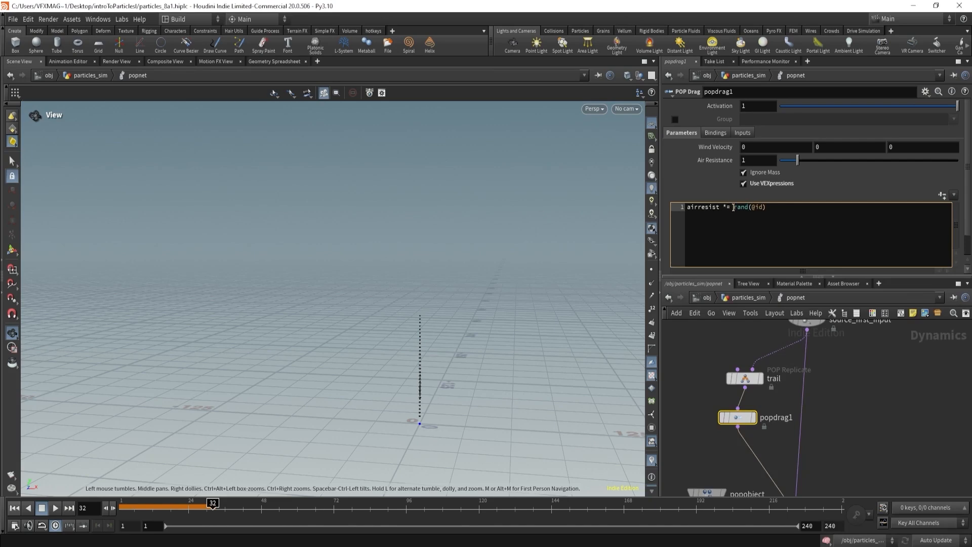
{"action": "type", "text": "fit"}
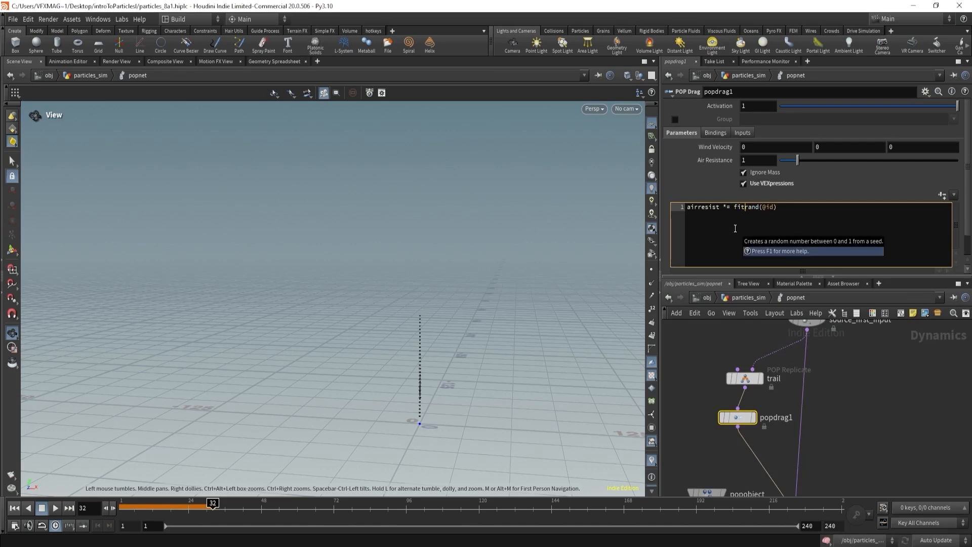
{"action": "type", "text": "01("}
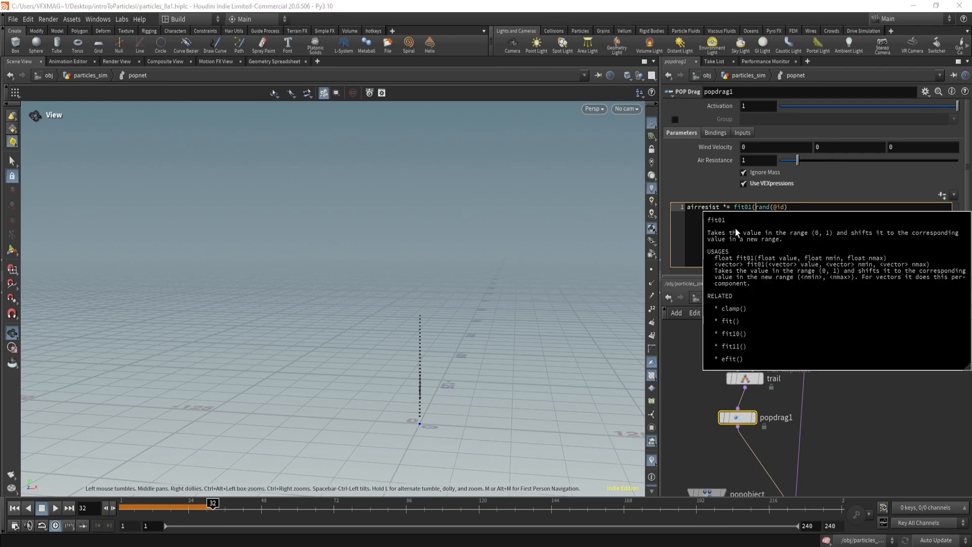
{"action": "left_click", "coordinate": [787, 207]}
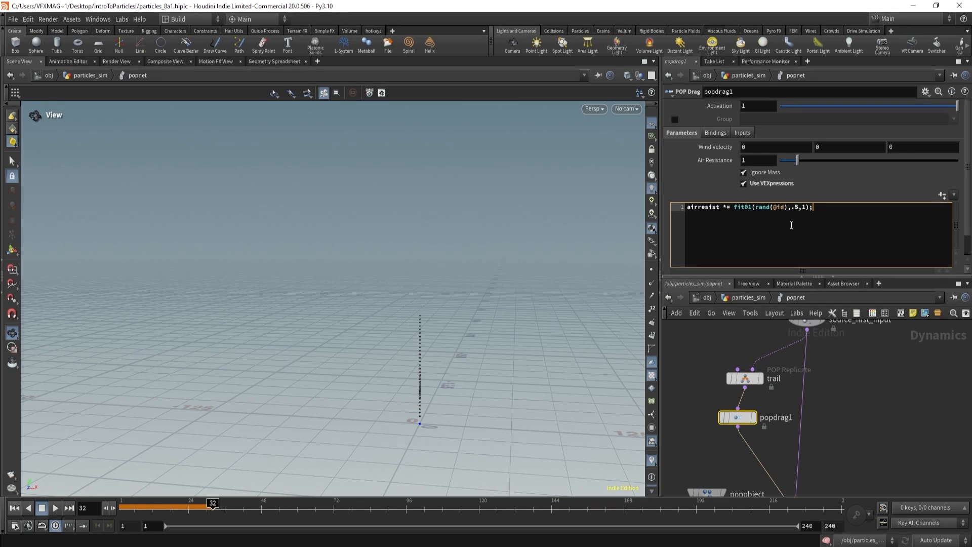
Replay the simulation from frame 1 and examine the trails up to frame 73.
{"action": "left_click", "coordinate": [14, 507]}
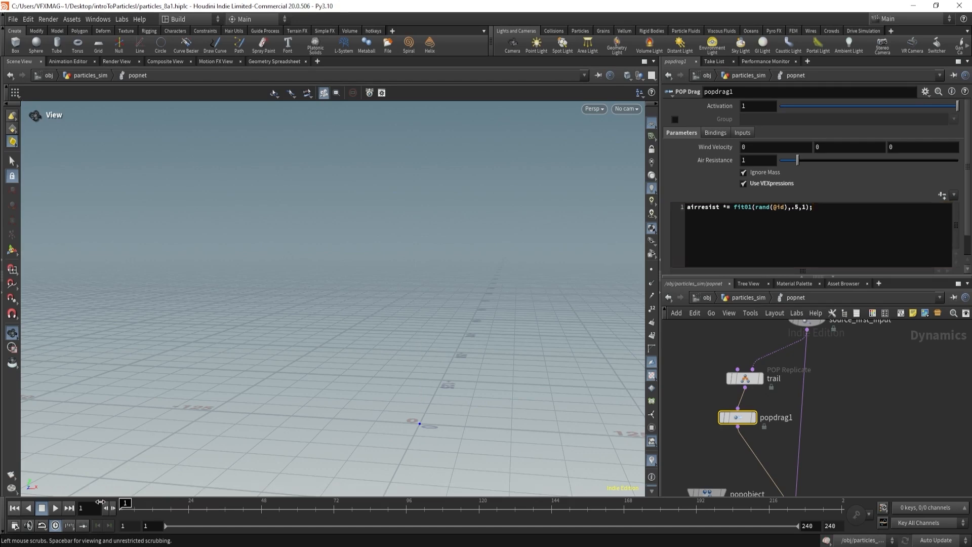
{"action": "left_click", "coordinate": [56, 507]}
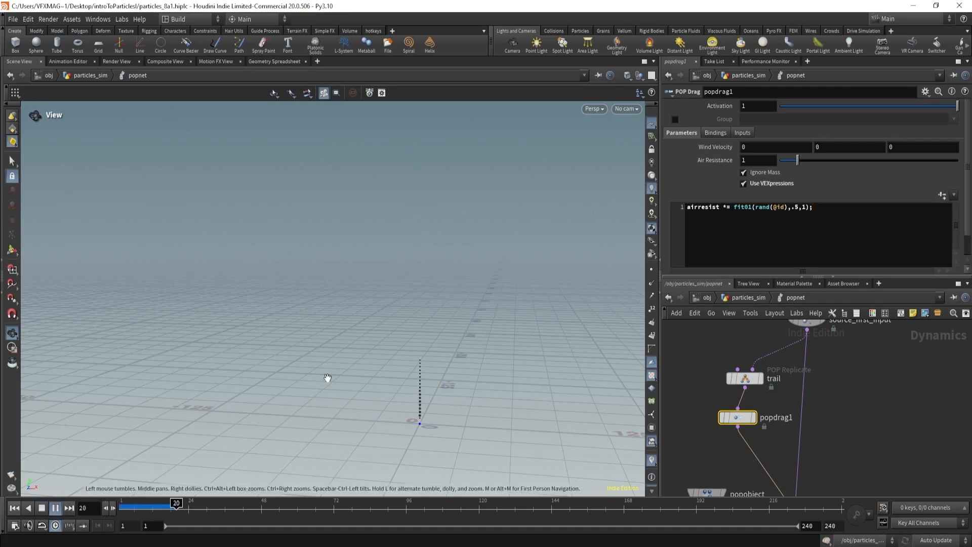
{"action": "left_click_drag", "start_coordinate": [202, 503], "coordinate": [337, 501]}
Reset the trail node's Inherit Velocity to 1 and replay the simulation from frame 1 to frame 40.
{"action": "left_click", "coordinate": [745, 378]}
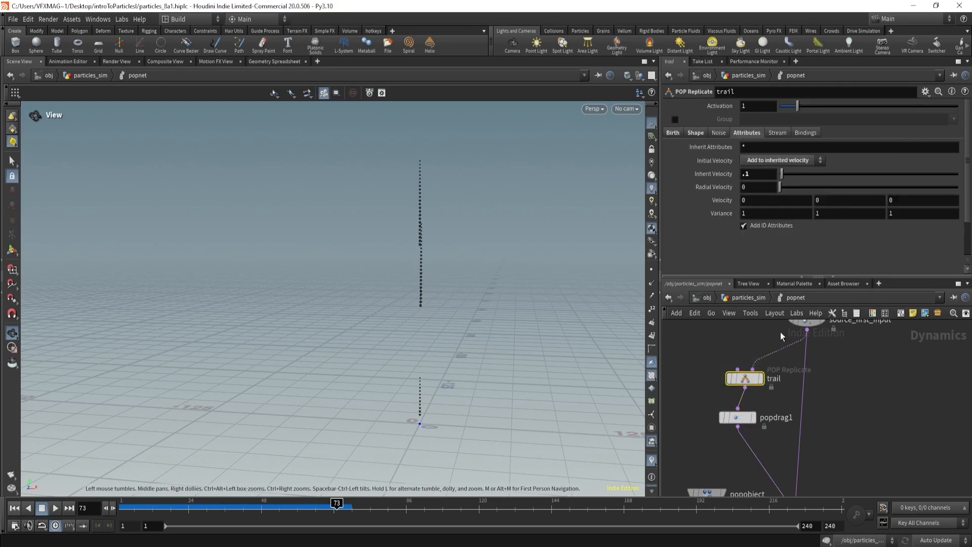
{"action": "middle_click", "coordinate": [758, 174], "text": "ctrl"}
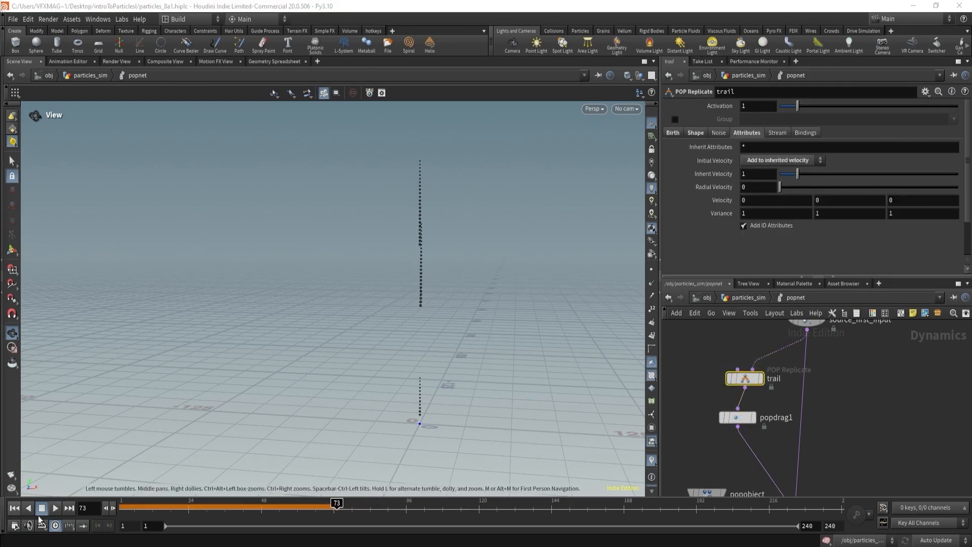
{"action": "left_click", "coordinate": [15, 508]}
{"action": "left_click", "coordinate": [56, 508]}
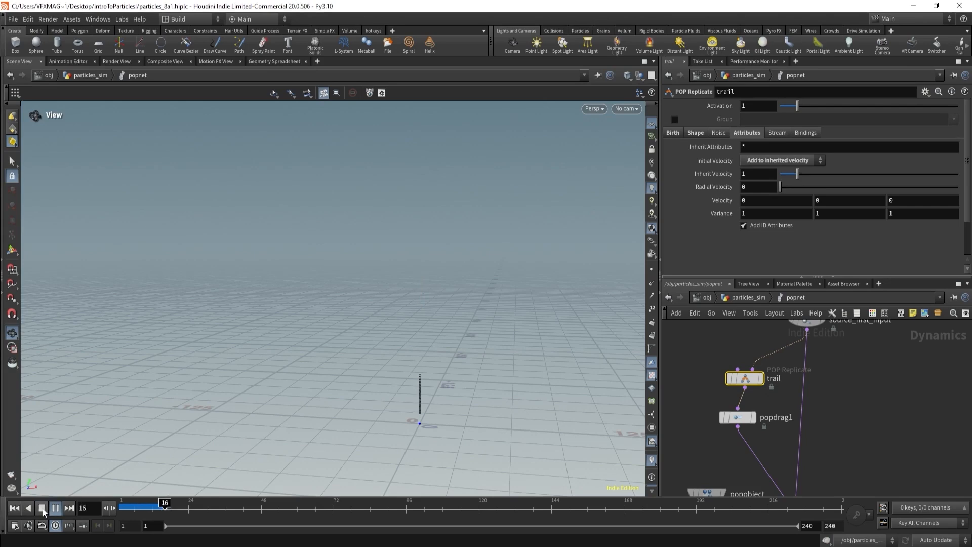
{"action": "right_click_drag", "start_coordinate": [405, 261], "coordinate": [435, 298]}
{"action": "middle_click_drag", "start_coordinate": [434, 299], "coordinate": [302, 250]}
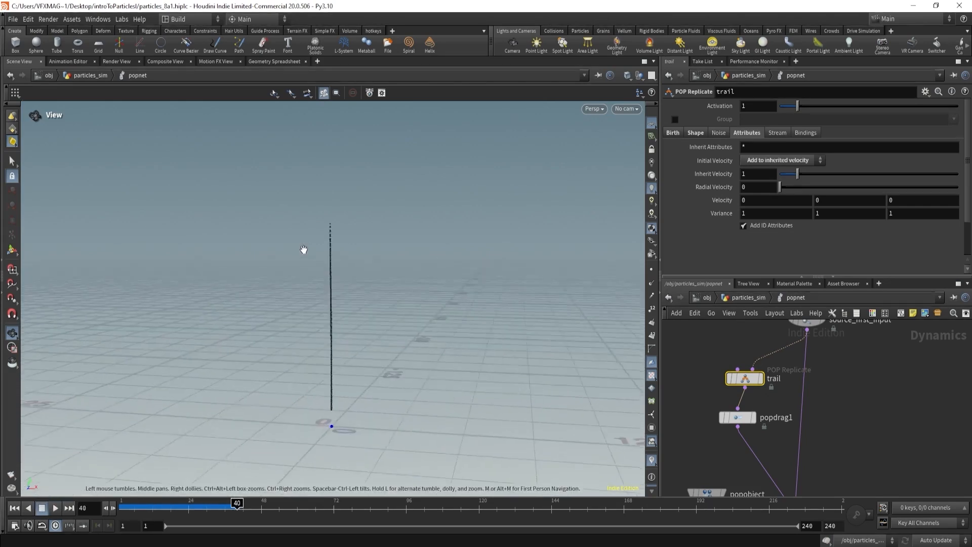
{"action": "left_click_drag", "start_coordinate": [302, 249], "coordinate": [363, 220]}
Change the fit01 minimum in popdrag1's VEXpression to .1.
{"action": "left_click", "coordinate": [737, 417]}
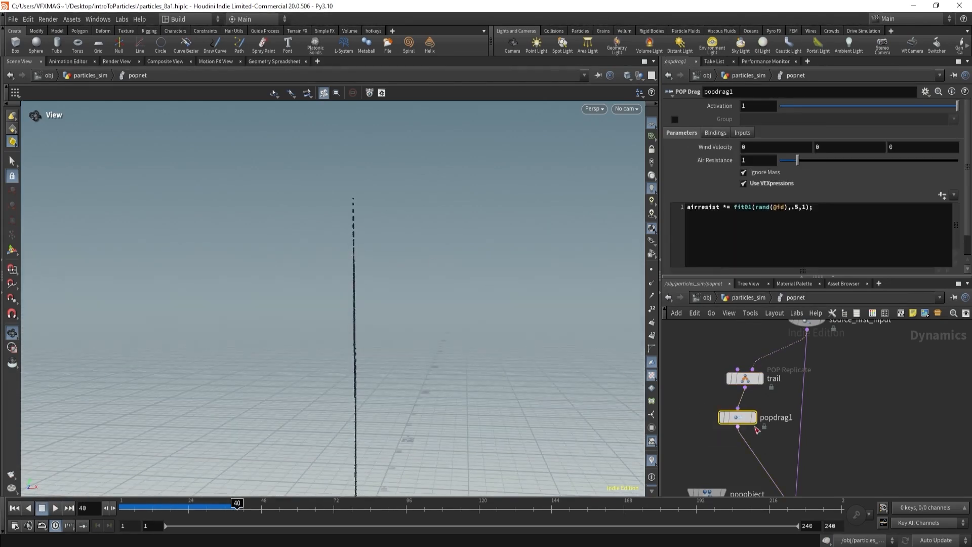
{"action": "double_click", "coordinate": [749, 160]}
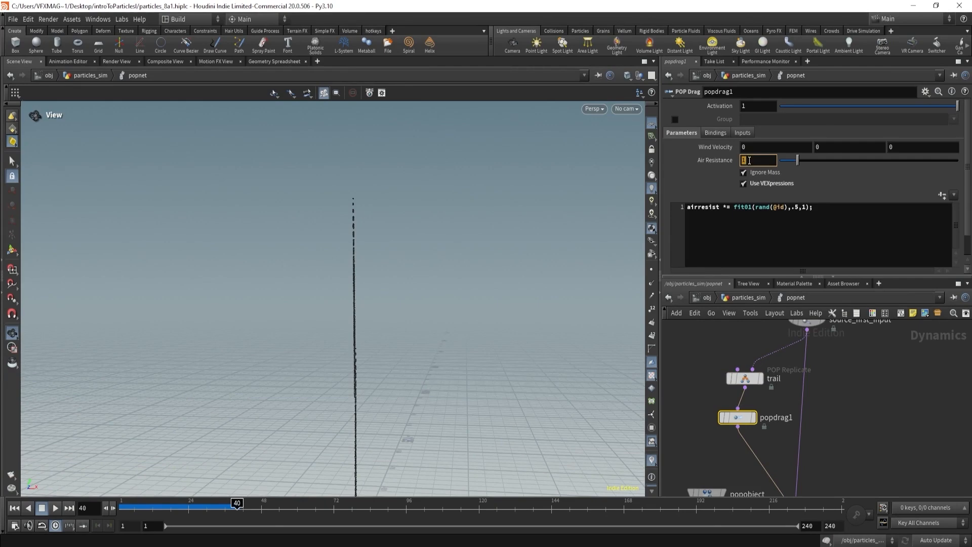
{"action": "left_click", "coordinate": [798, 208]}
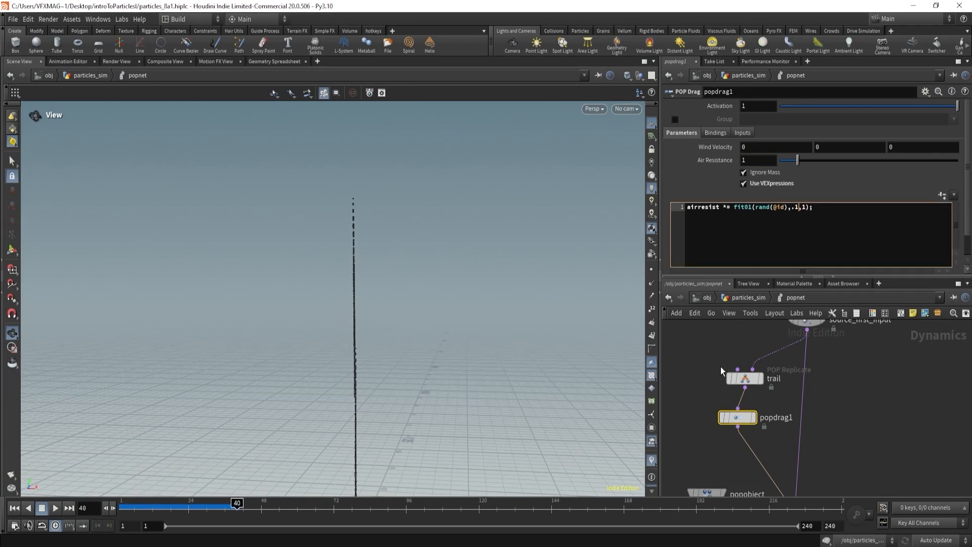
{"action": "left_click", "coordinate": [721, 371]}
Replay the simulation from frame 1, examine the trails around frame 55 and review the trail and popdrag1 settings.
{"action": "left_click_drag", "start_coordinate": [189, 505], "coordinate": [120, 506]}
{"action": "left_click", "coordinate": [54, 509]}
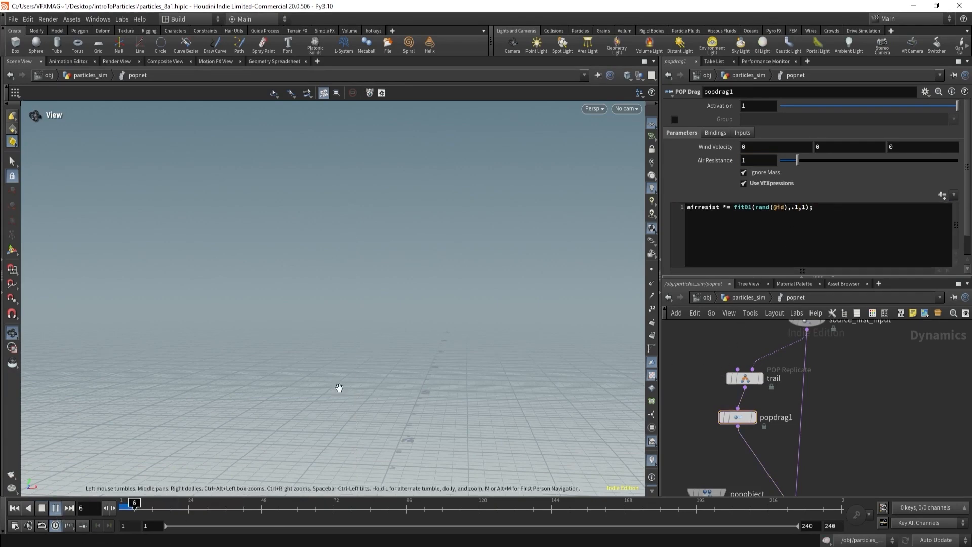
{"action": "right_click_drag", "start_coordinate": [390, 332], "coordinate": [250, 356]}
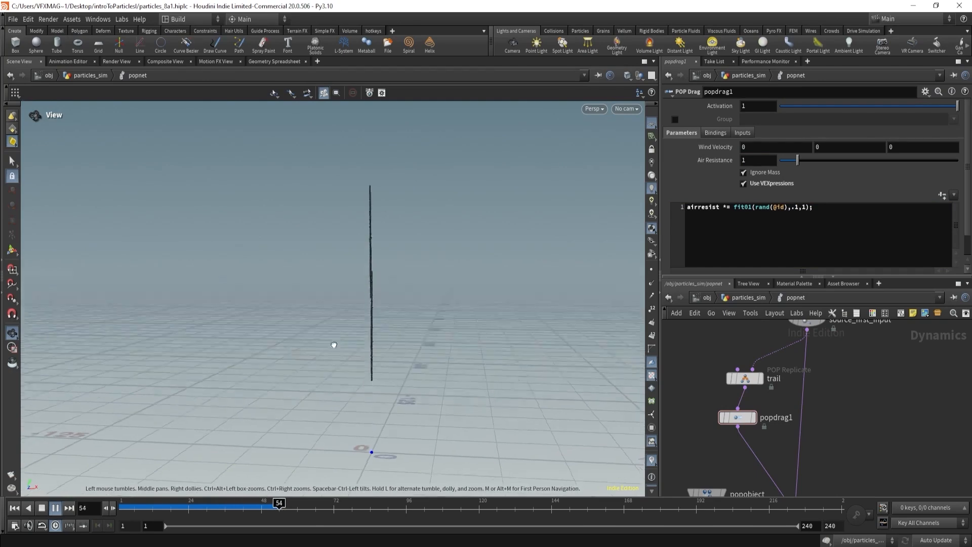
{"action": "right_click_drag", "start_coordinate": [333, 345], "coordinate": [249, 375]}
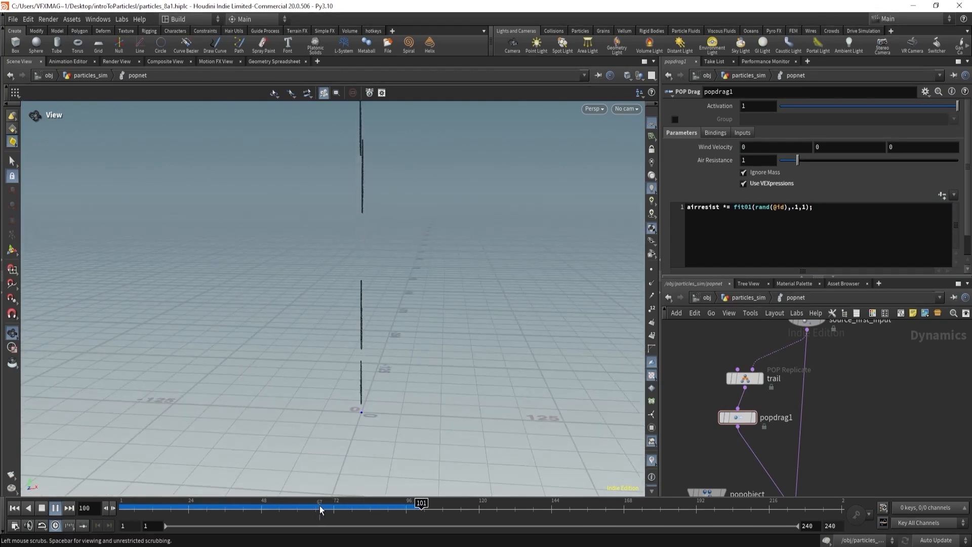
{"action": "left_click_drag", "start_coordinate": [320, 507], "coordinate": [281, 506]}
{"action": "left_click_drag", "start_coordinate": [720, 367], "coordinate": [745, 385]}
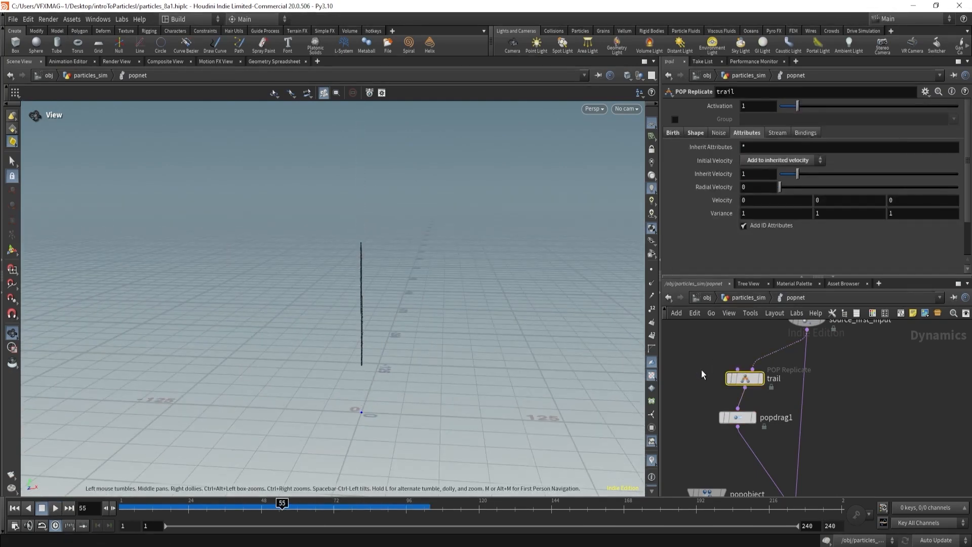
{"action": "left_click_drag", "start_coordinate": [694, 402], "coordinate": [734, 422]}
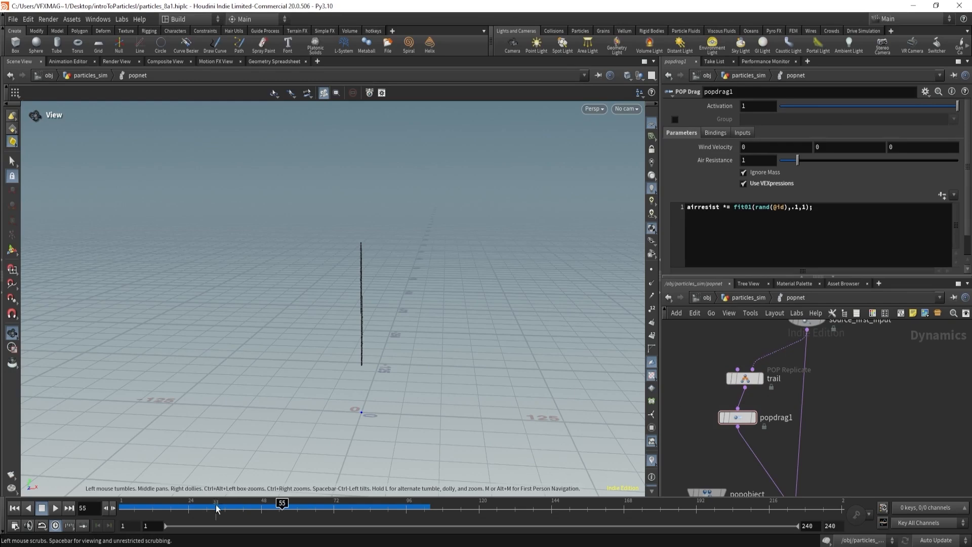
{"action": "left_click_drag", "start_coordinate": [217, 507], "coordinate": [282, 506]}
Try a Variance of 9 on all three axes of the trail node, replay the simulation and restore the default variance.
{"action": "left_click", "coordinate": [744, 378]}
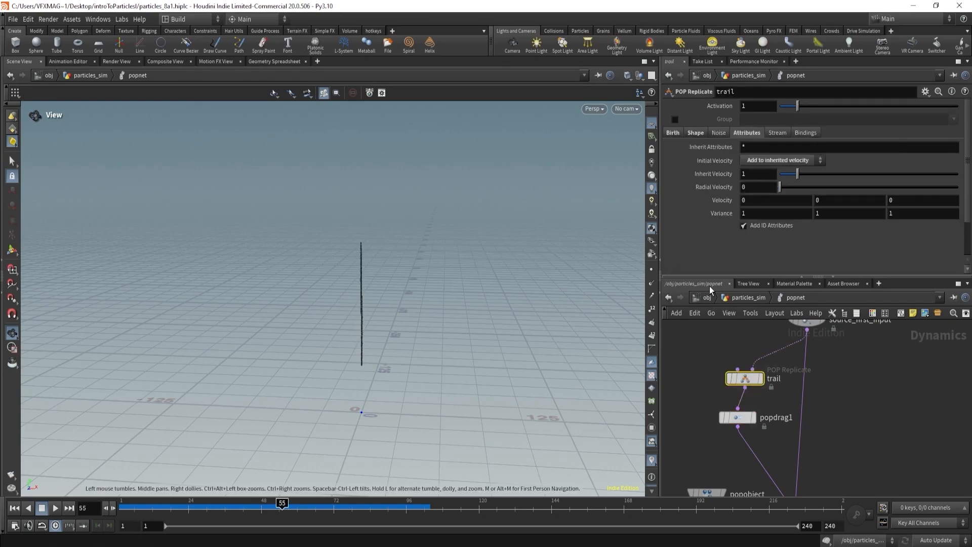
{"action": "middle_click_drag", "start_coordinate": [724, 213], "coordinate": [754, 199]}
{"action": "scroll", "coordinate": [724, 217], "scroll_direction": "down", "scroll_amount": 1}
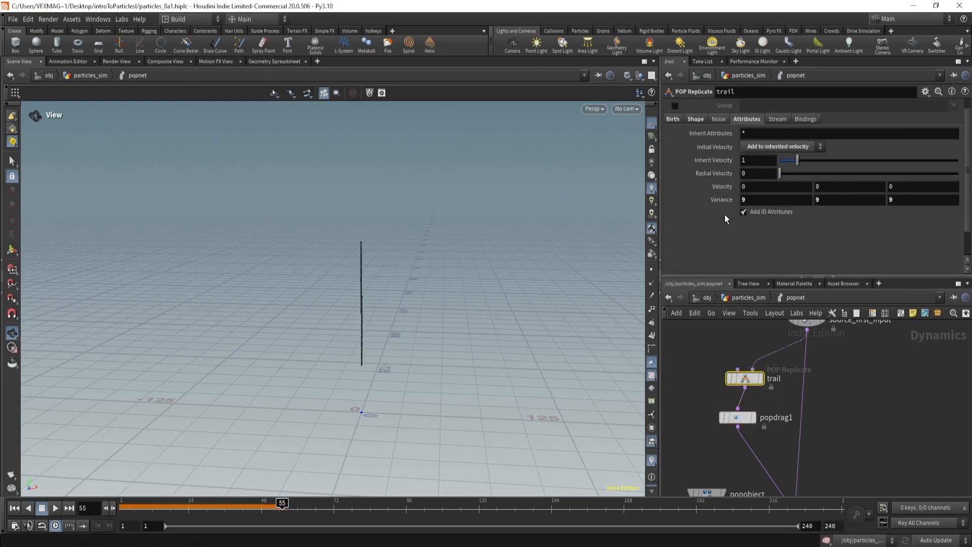
{"action": "left_click_drag", "start_coordinate": [187, 506], "coordinate": [110, 498]}
{"action": "left_click", "coordinate": [55, 508]}
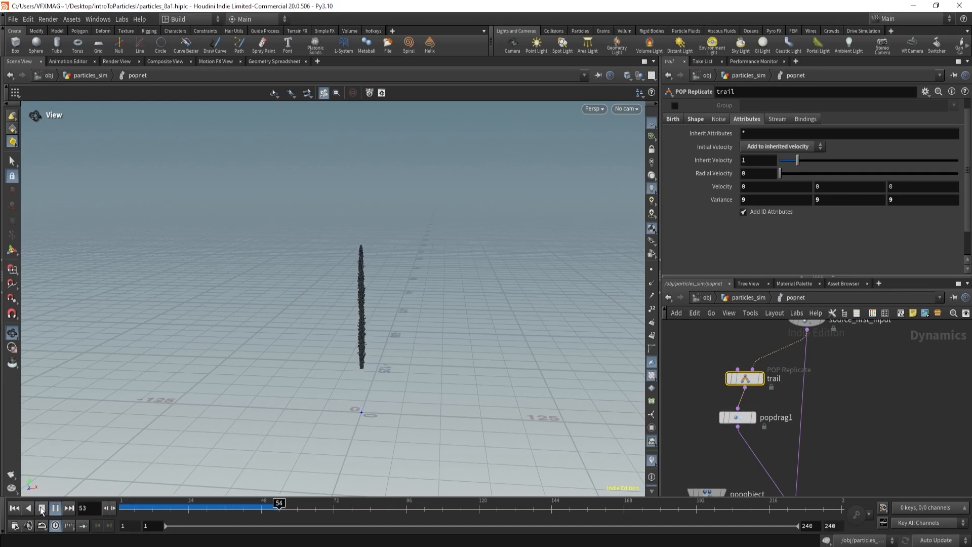
{"action": "left_click", "coordinate": [41, 508]}
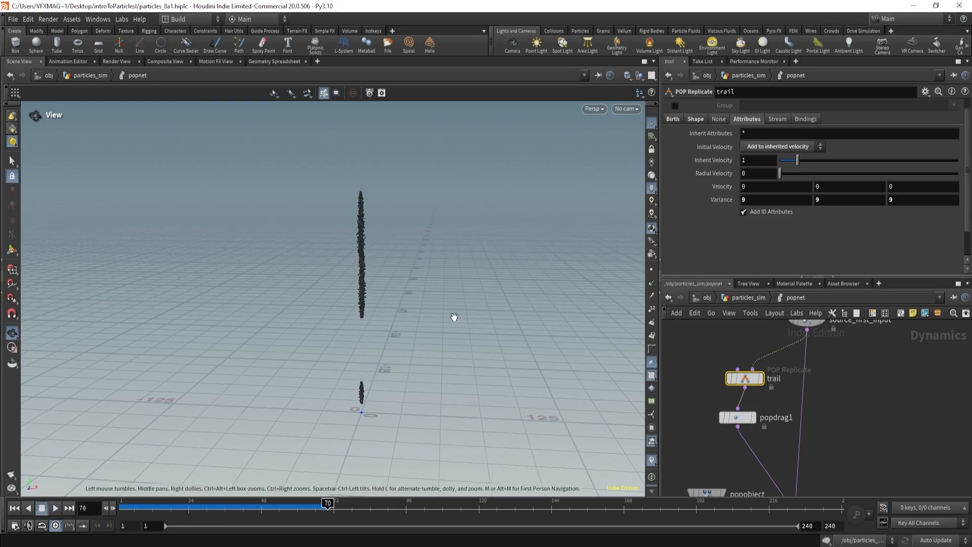
{"action": "middle_click", "coordinate": [708, 199], "text": "ctrl"}
Add a POP Force node and insert it between popdrag1 and the wire_pops_into_here merge.
{"action": "middle_click_drag", "start_coordinate": [702, 427], "coordinate": [701, 378]}
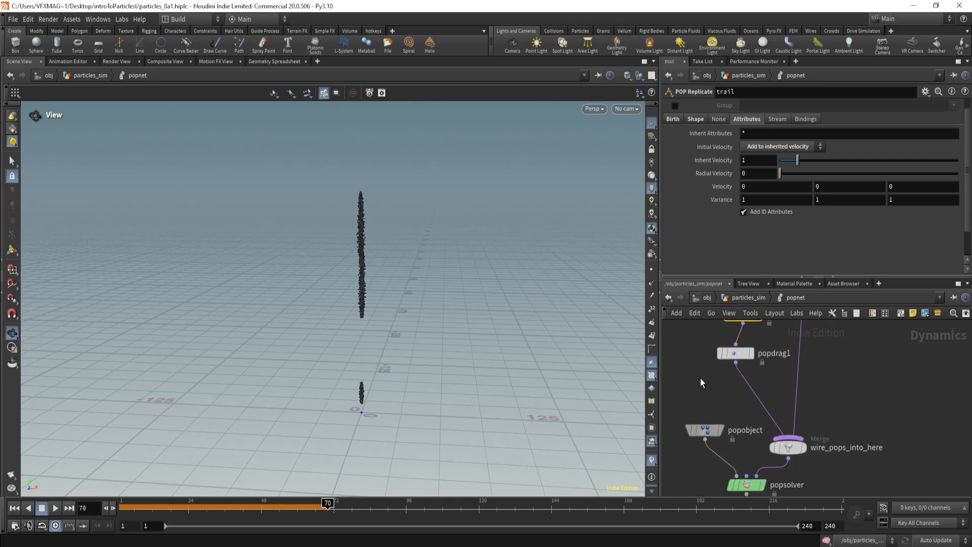
{"action": "key", "text": "Tab"}
{"action": "type", "text": "pop force"}
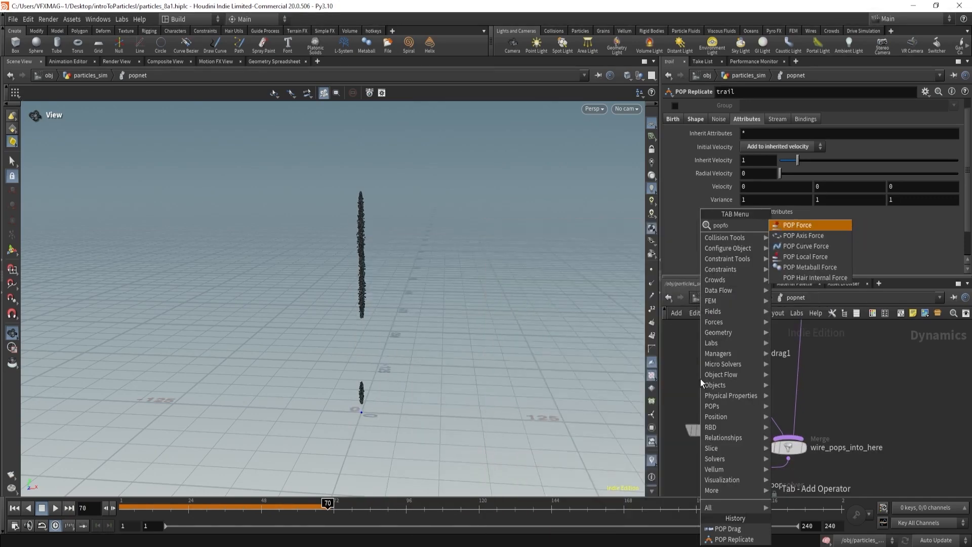
{"action": "key", "text": "Return"}
{"action": "left_click", "coordinate": [700, 378]}
{"action": "left_click_drag", "start_coordinate": [701, 382], "coordinate": [741, 392]}
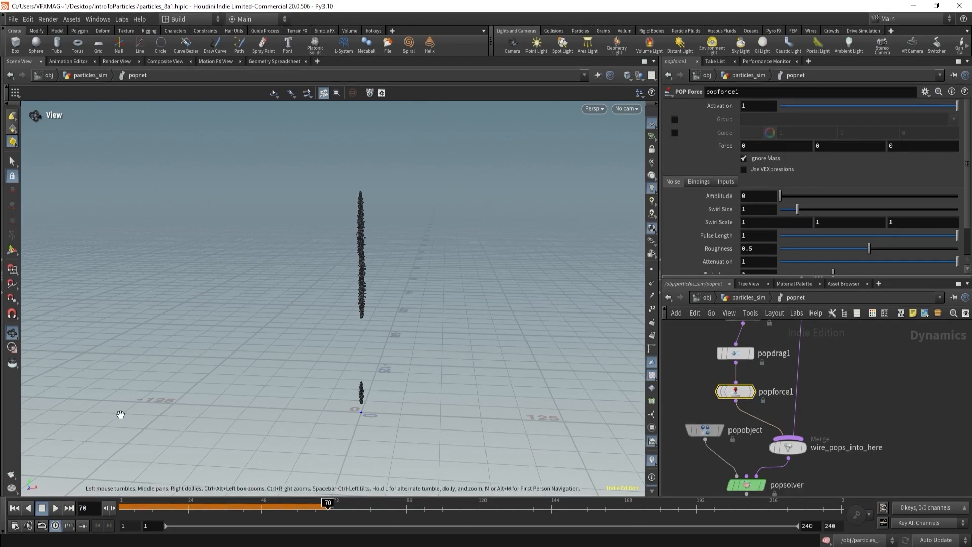
Try an X force of 1 on popforce1 and replay the simulation from frame 1.
{"action": "left_click", "coordinate": [14, 507]}
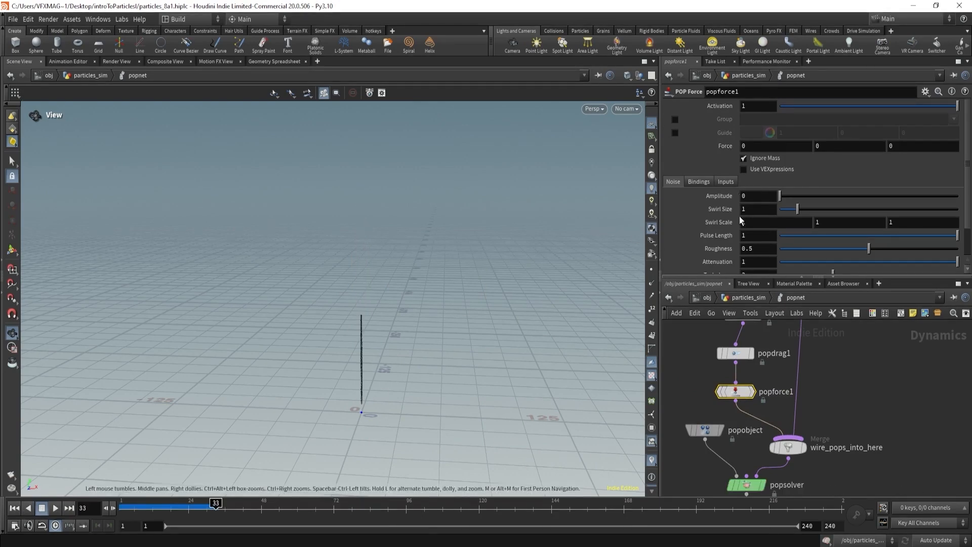
{"action": "left_click", "coordinate": [773, 147]}
{"action": "key", "text": "Return"}
{"action": "left_click", "coordinate": [15, 507]}
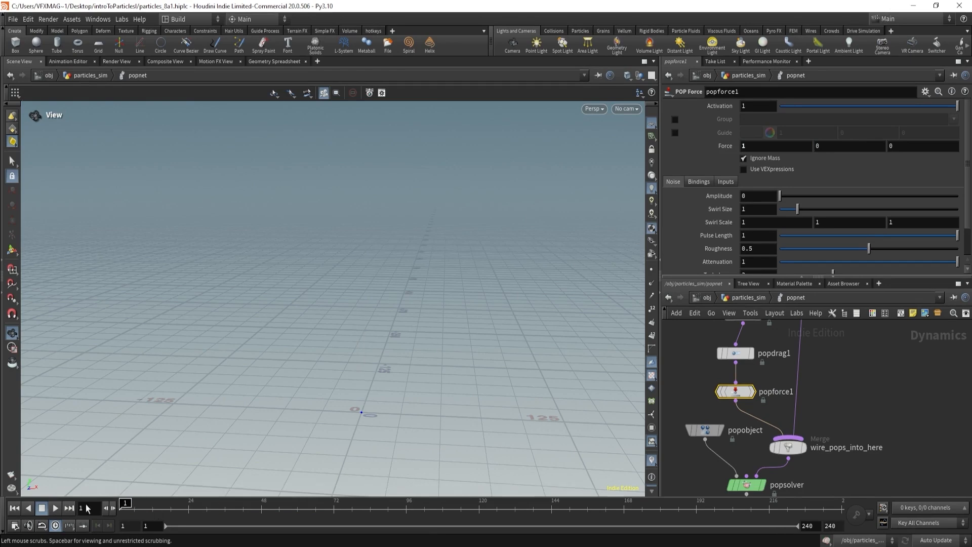
{"action": "left_click", "coordinate": [55, 508]}
{"action": "left_click", "coordinate": [46, 508]}
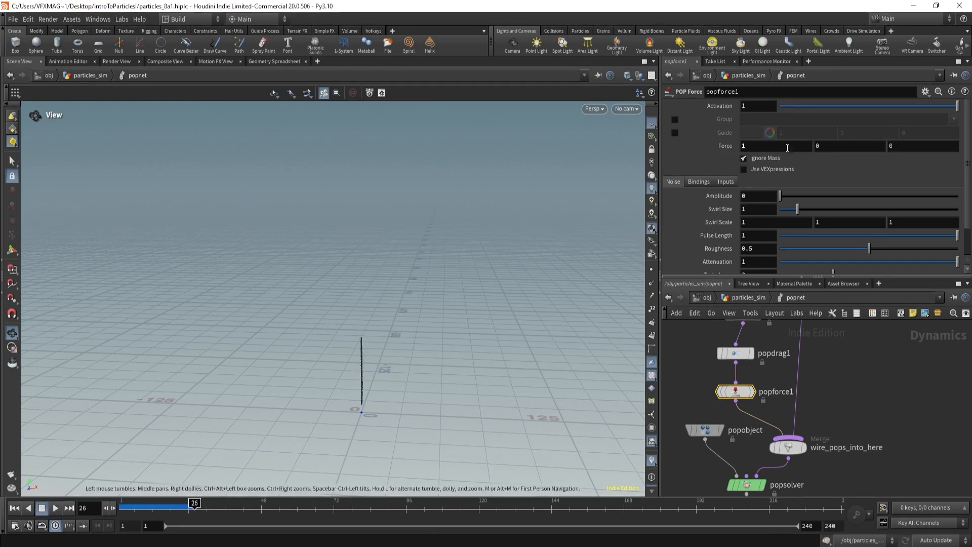
Try an X force of 10 on popforce1, replay the simulation and reset the force to 0.
{"action": "left_click", "coordinate": [751, 146]}
{"action": "type", "text": "0"}
{"action": "key", "text": "Return"}
{"action": "left_click", "coordinate": [14, 507]}
{"action": "left_click", "coordinate": [55, 508]}
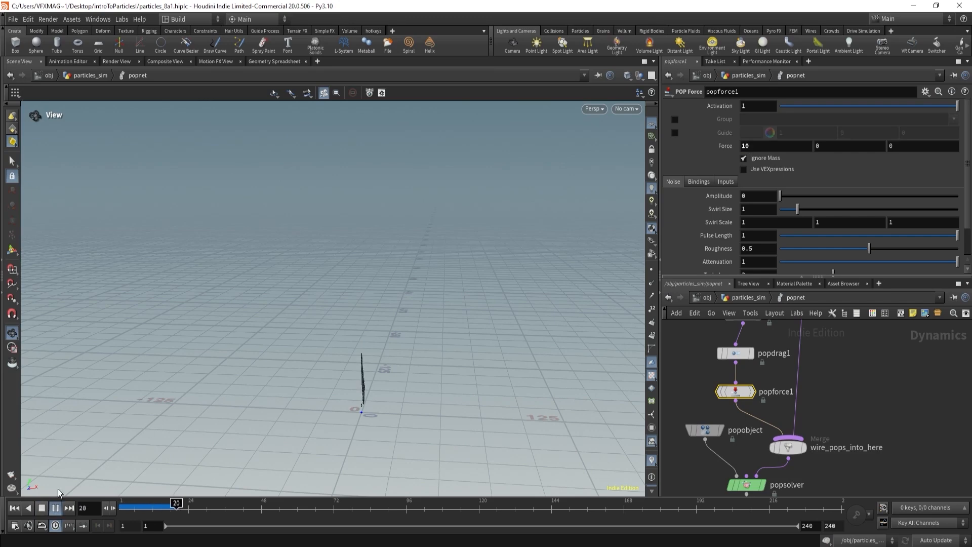
{"action": "left_click_drag", "start_coordinate": [441, 344], "coordinate": [375, 336]}
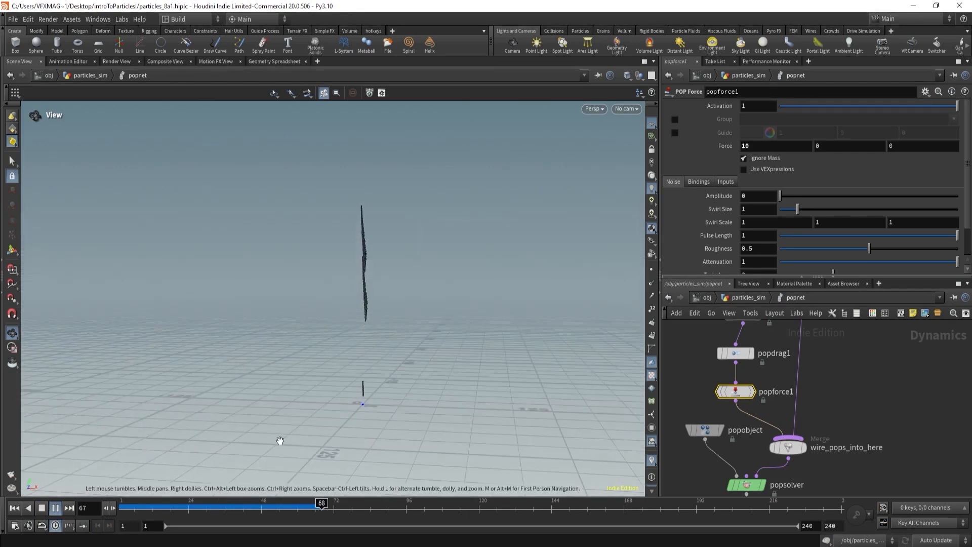
{"action": "left_click_drag", "start_coordinate": [279, 504], "coordinate": [121, 504]}
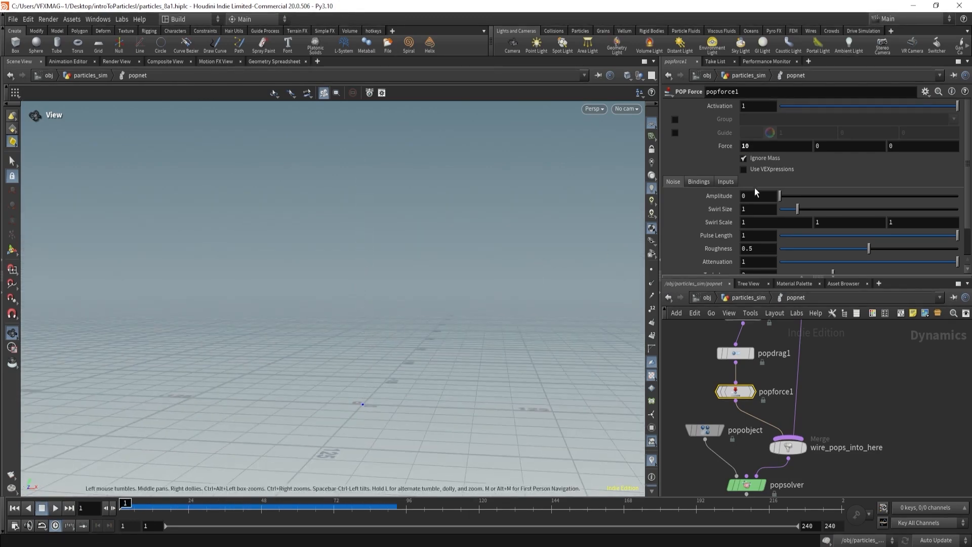
{"action": "middle_click", "coordinate": [757, 147], "text": "ctrl"}
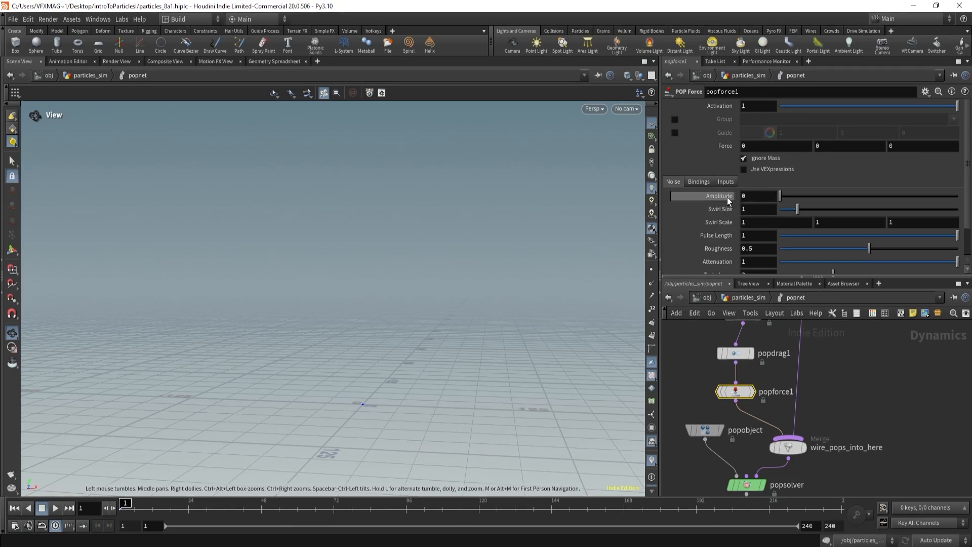
Try a noise Amplitude of 1 on popforce1 and play the simulation.
{"action": "left_click", "coordinate": [752, 197]}
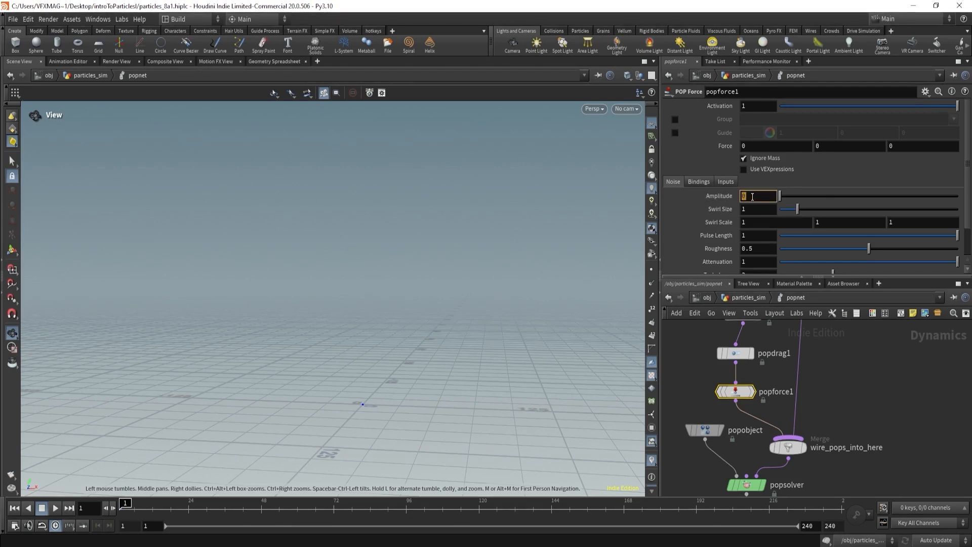
{"action": "type", "text": "1"}
{"action": "key", "text": "Return"}
{"action": "left_click", "coordinate": [55, 507]}
{"action": "left_click", "coordinate": [46, 506]}
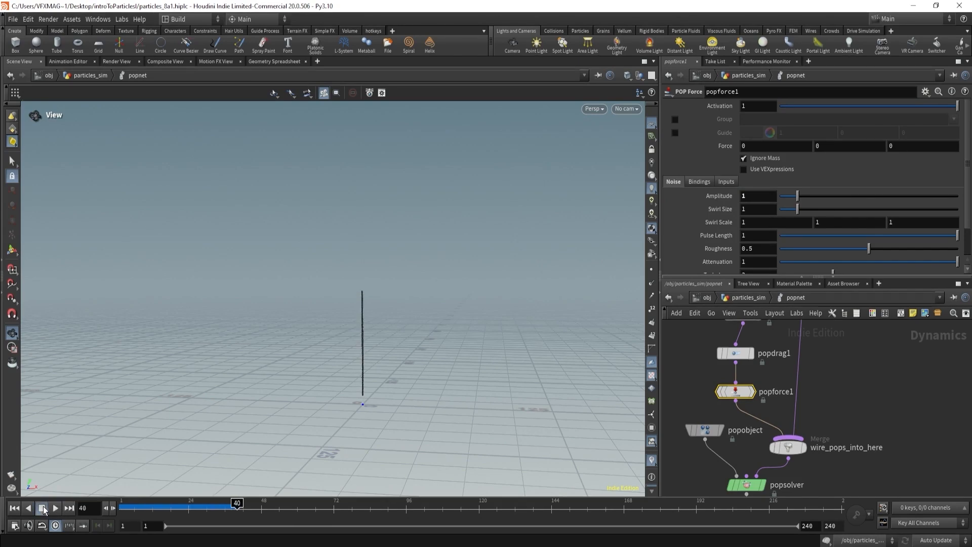
Set popforce1's noise Amplitude to 10, replay the simulation from the start and inspect the trail at frame 79.
{"action": "left_click", "coordinate": [750, 197]}
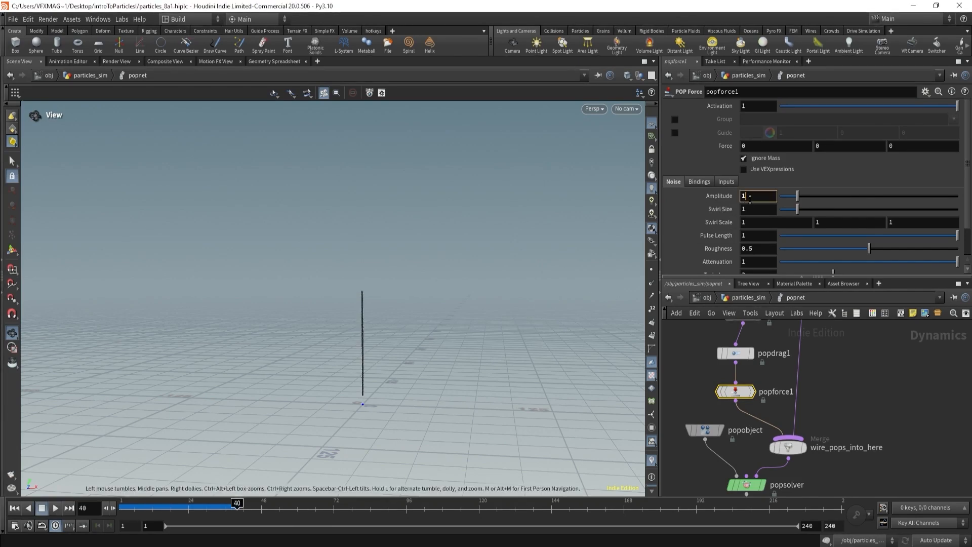
{"action": "type", "text": "0"}
{"action": "key", "text": "Return"}
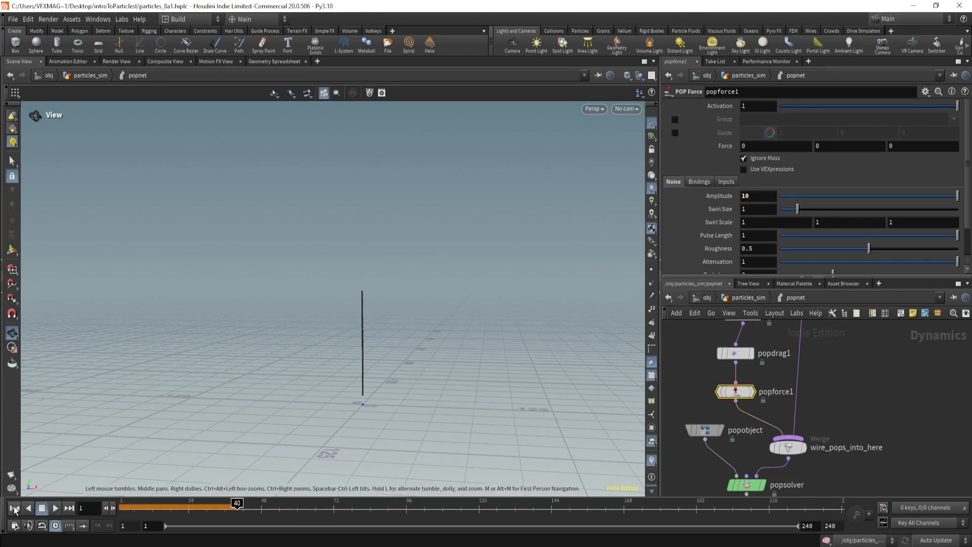
{"action": "left_click", "coordinate": [15, 507]}
{"action": "left_click", "coordinate": [55, 507]}
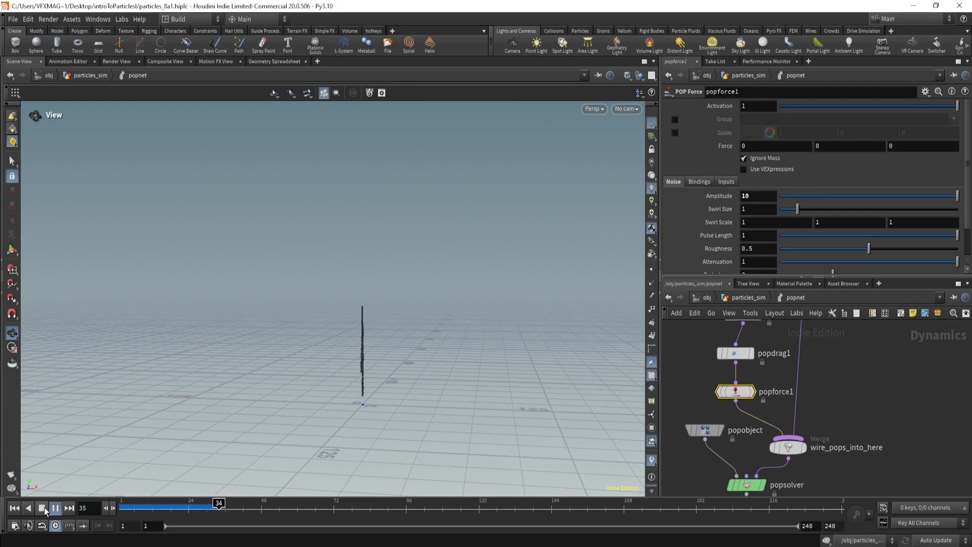
{"action": "left_click_drag", "start_coordinate": [364, 333], "coordinate": [475, 334]}
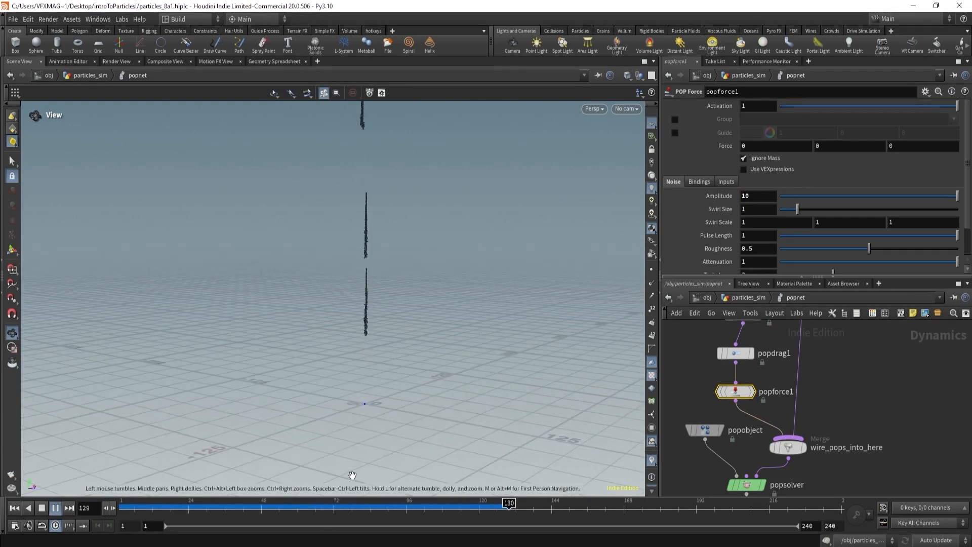
{"action": "left_click", "coordinate": [355, 507]}
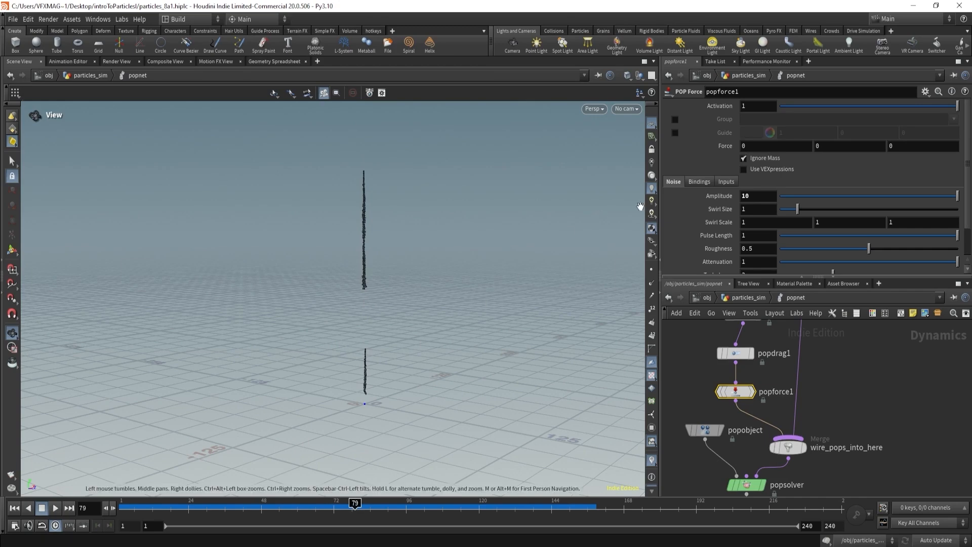
Add a Box node in particles_sim and show it as a template for judging the size of the trails.
{"action": "left_click", "coordinate": [746, 297]}
{"action": "key", "text": "Tab"}
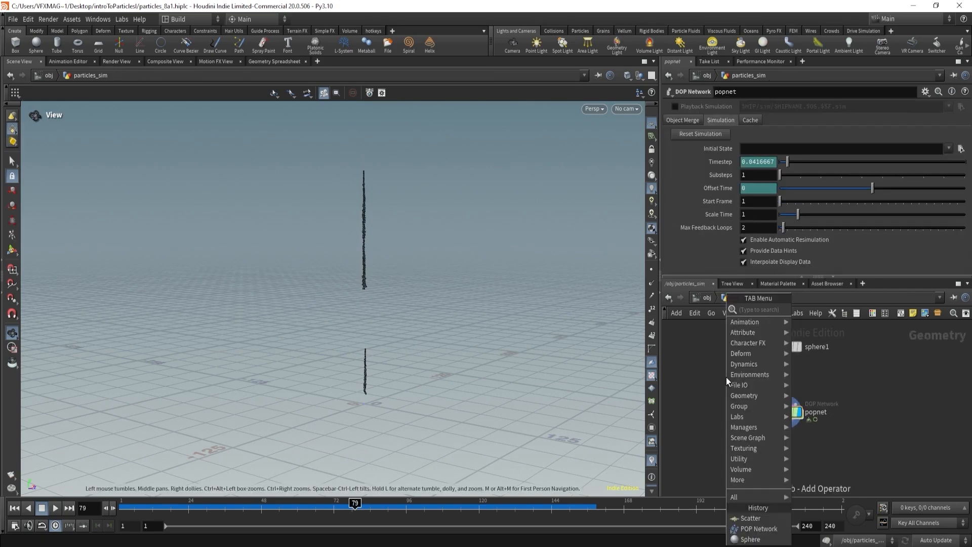
{"action": "type", "text": "box"}
{"action": "key", "text": "Return"}
{"action": "left_click", "coordinate": [726, 377]}
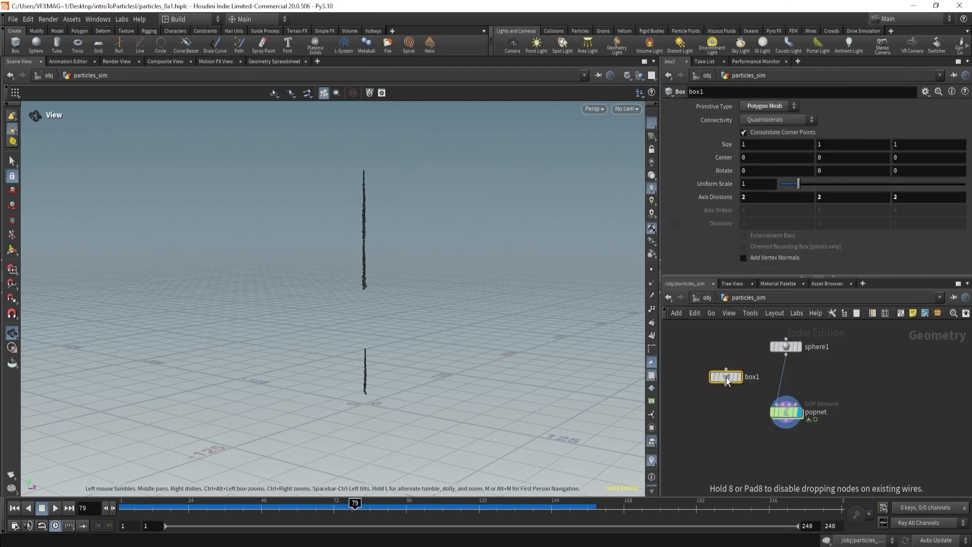
{"action": "left_click_drag", "start_coordinate": [413, 350], "coordinate": [340, 358]}
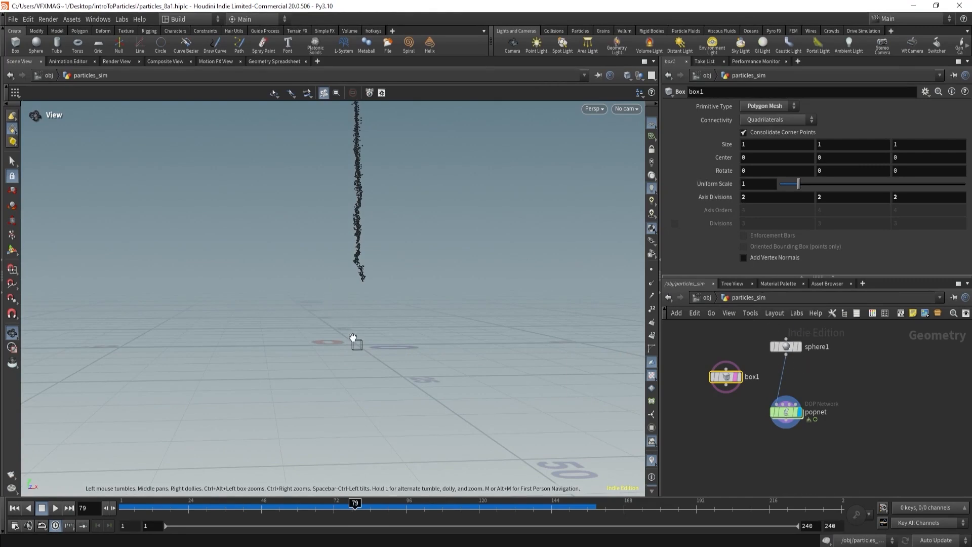
Reopen popnet, set popforce1's Pulse Length to 0.1 and replay the simulation.
{"action": "double_click", "coordinate": [776, 411]}
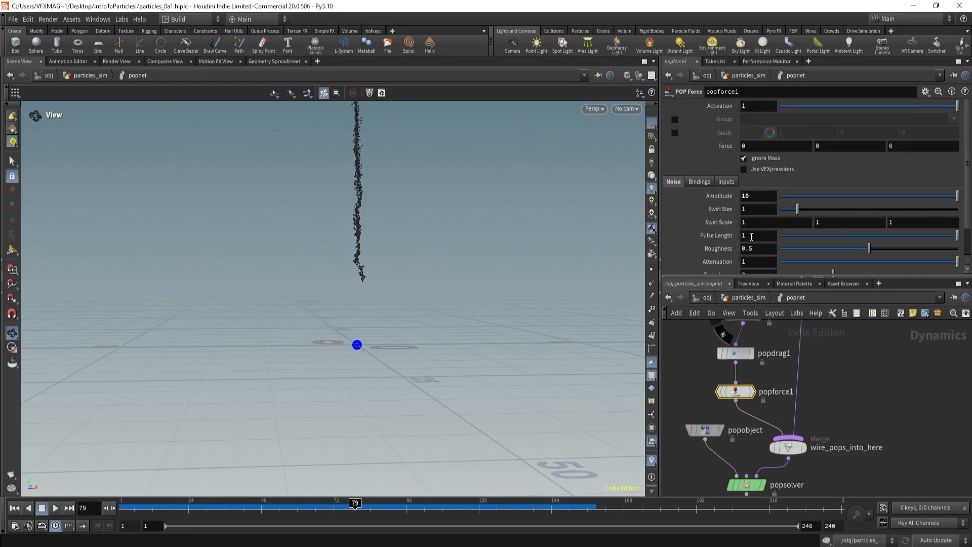
{"action": "left_click_drag", "start_coordinate": [326, 506], "coordinate": [122, 506]}
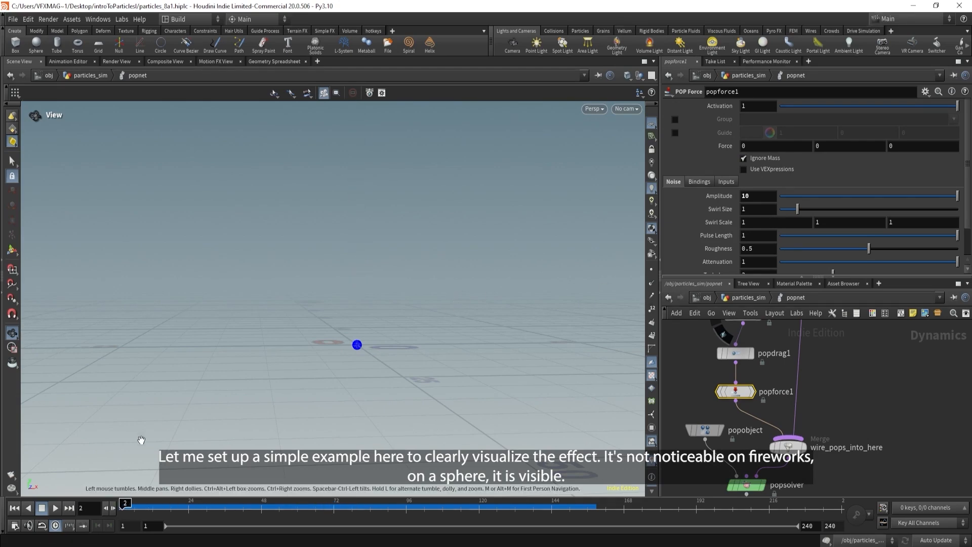
{"action": "left_click", "coordinate": [55, 508]}
{"action": "middle_click_drag", "start_coordinate": [282, 311], "coordinate": [326, 395]}
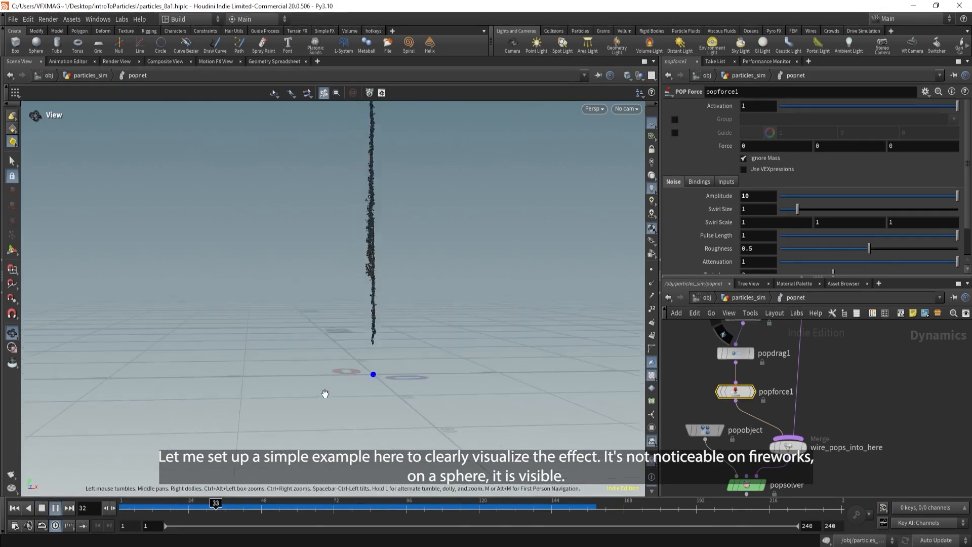
{"action": "right_click_drag", "start_coordinate": [336, 343], "coordinate": [203, 365]}
{"action": "middle_click_drag", "start_coordinate": [203, 366], "coordinate": [297, 428]}
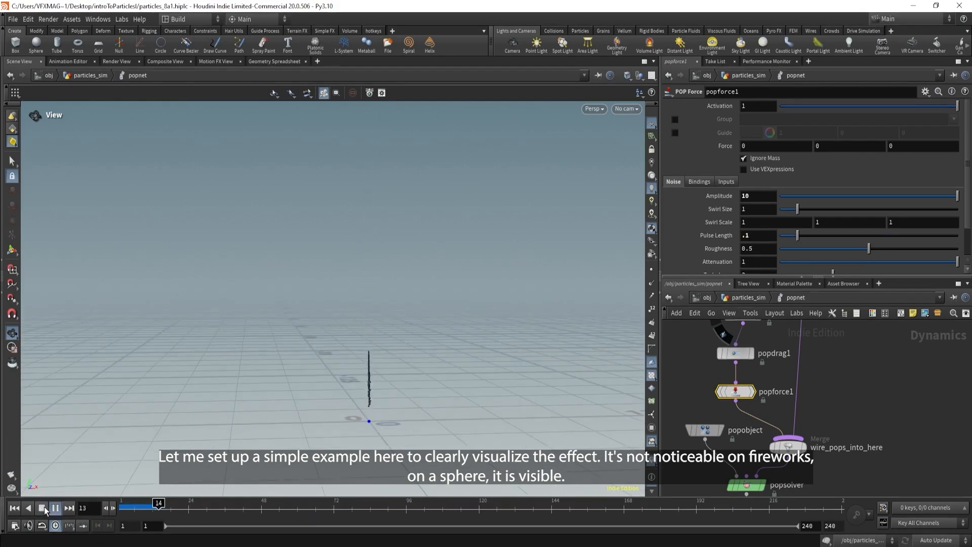
{"action": "left_click", "coordinate": [44, 507]}
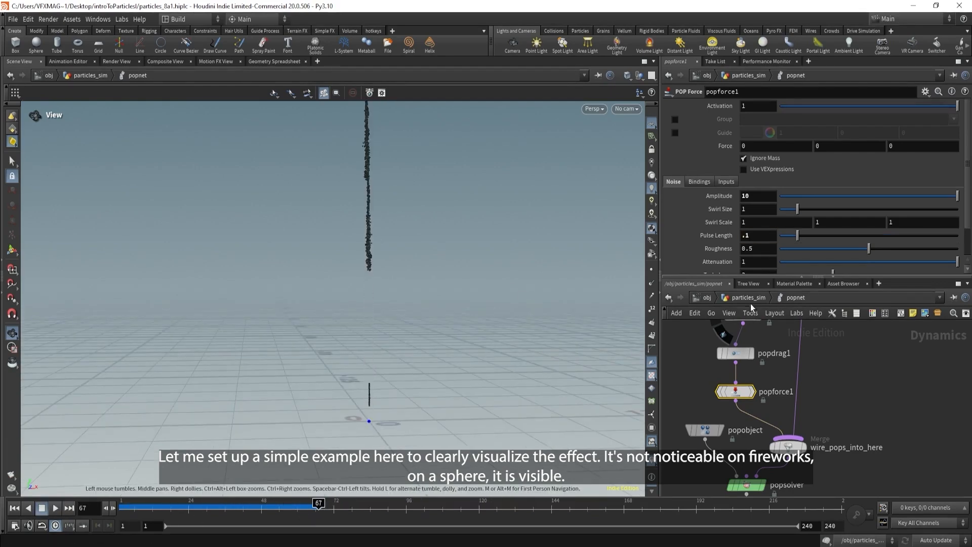
Add a second sphere feeding a new POP Network in particles_sim and enter that network.
{"action": "left_click", "coordinate": [750, 299]}
{"action": "key", "text": "Tab"}
{"action": "left_click", "coordinate": [748, 392]}
{"action": "key", "text": "Tab"}
{"action": "type", "text": "pop"}
{"action": "key", "text": "Return"}
{"action": "double_click", "coordinate": [745, 440]}
{"action": "left_click_drag", "start_coordinate": [384, 303], "coordinate": [384, 369]}
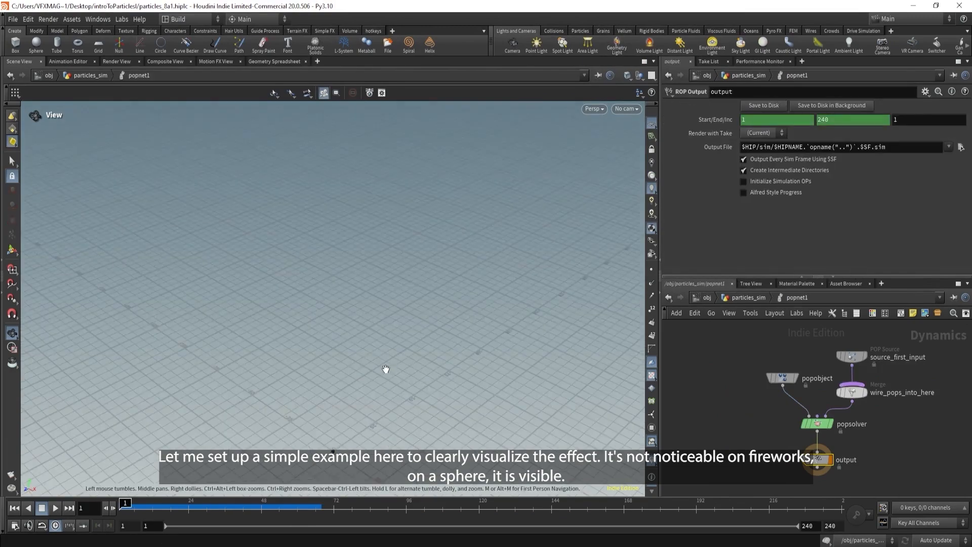
Insert a POP Force node between source_first_input and the wire_pops_into_here merge and set its noise Amplitude to 10.
{"action": "left_click", "coordinate": [852, 356]}
{"action": "key", "text": "Tab"}
{"action": "type", "text": "force"}
{"action": "key", "text": "Return"}
{"action": "left_click", "coordinate": [835, 388]}
{"action": "double_click", "coordinate": [746, 196]}
{"action": "type", "text": "10"}
{"action": "key", "text": "Return"}
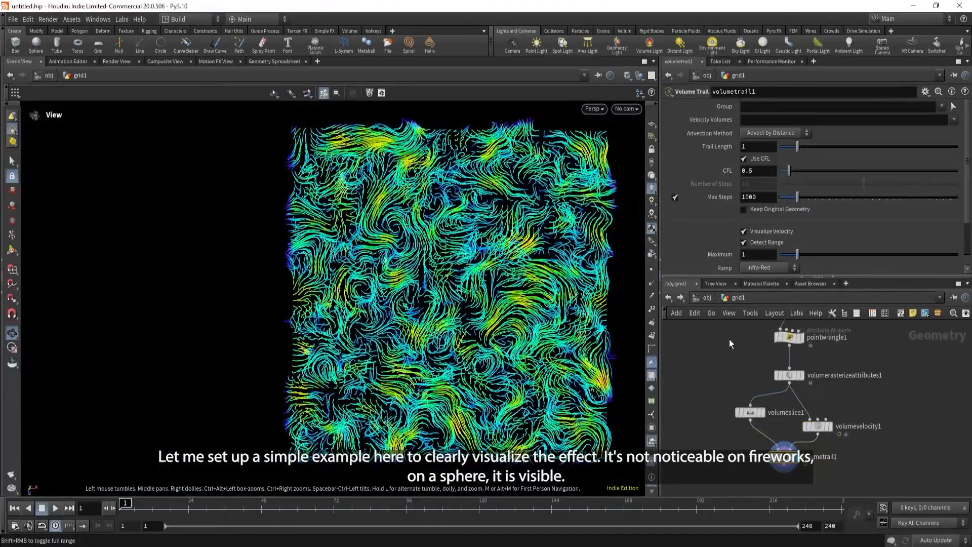
In the untitled.hip scene, examine grid1's node chain from pointwrangle1 through volumevelocity1's curl noise to volumetrail1.
{"action": "left_click", "coordinate": [792, 354]}
{"action": "left_click", "coordinate": [790, 388]}
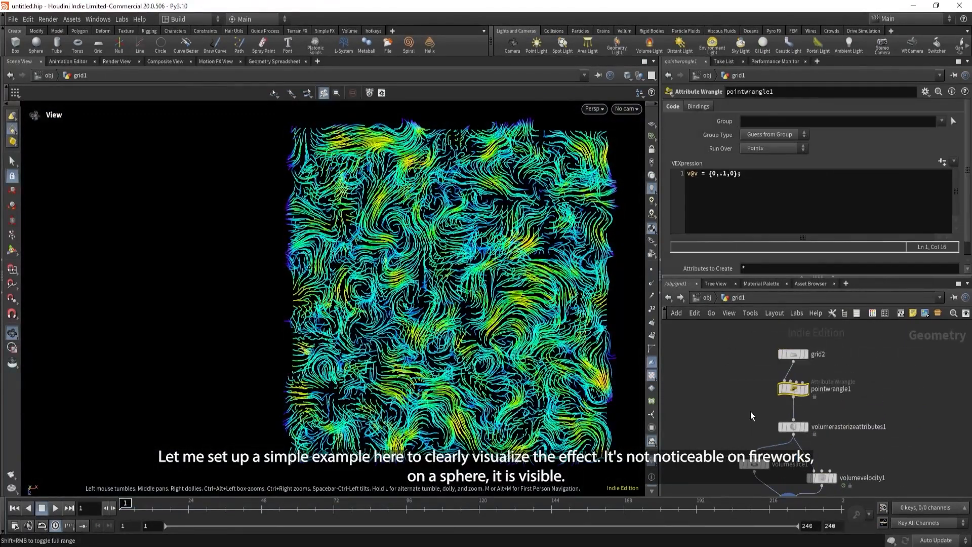
{"action": "left_click", "coordinate": [785, 399]}
{"action": "middle_click_drag", "start_coordinate": [751, 411], "coordinate": [716, 367]}
{"action": "left_click", "coordinate": [749, 411]}
{"action": "left_click", "coordinate": [813, 423]}
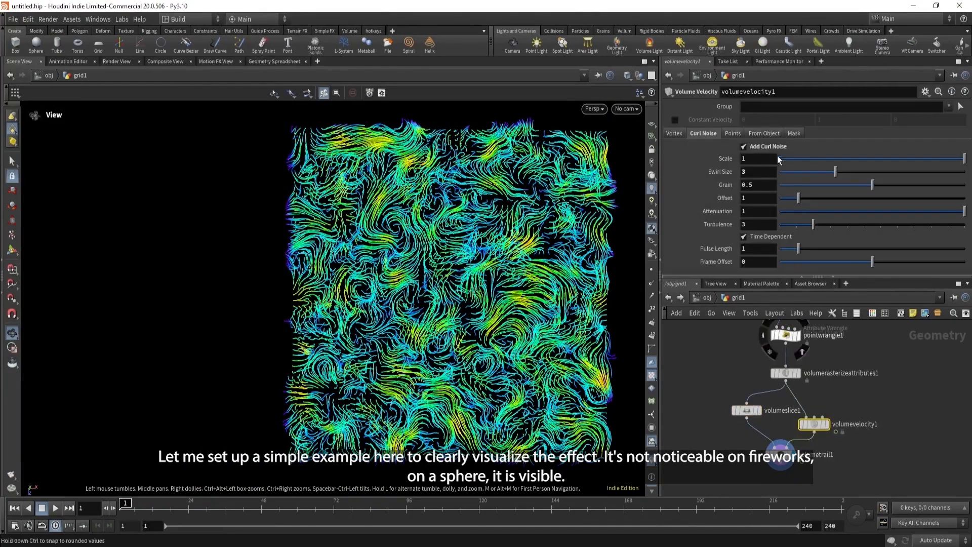
{"action": "left_click", "coordinate": [781, 450]}
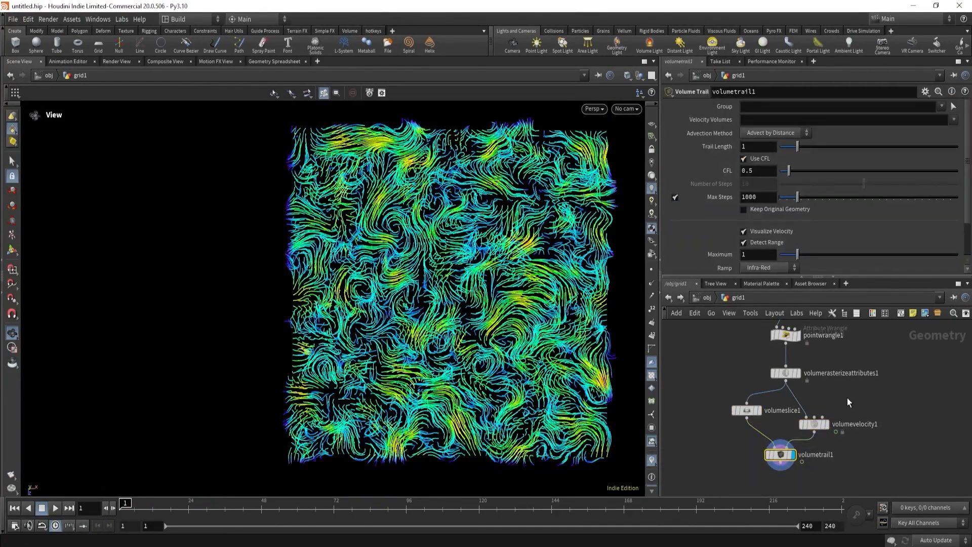
Play the animation and try a curl noise Pulse Length of 0.1 on volumevelocity1.
{"action": "left_click", "coordinate": [813, 423]}
{"action": "left_click", "coordinate": [52, 508]}
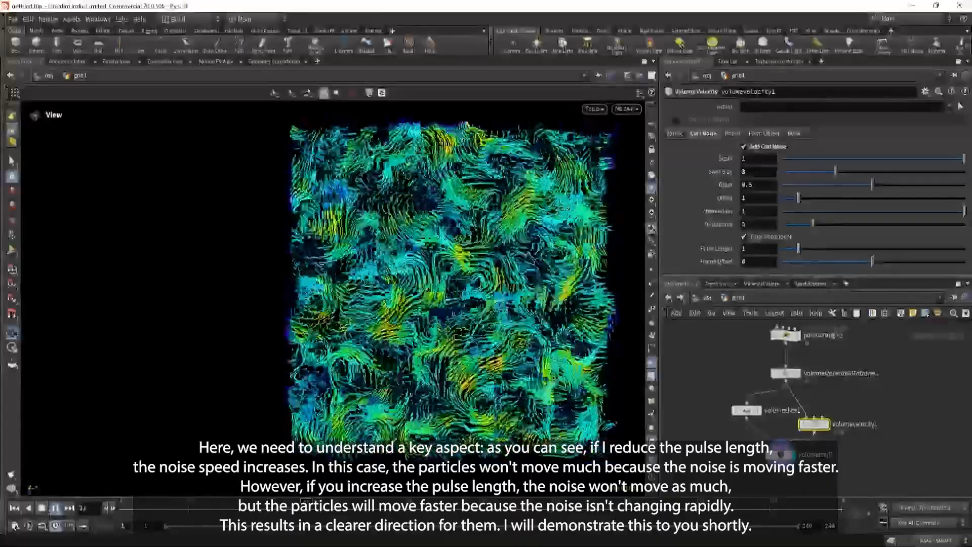
{"action": "double_click", "coordinate": [756, 249]}
{"action": "type", "text": ".1"}
{"action": "key", "text": "Return"}
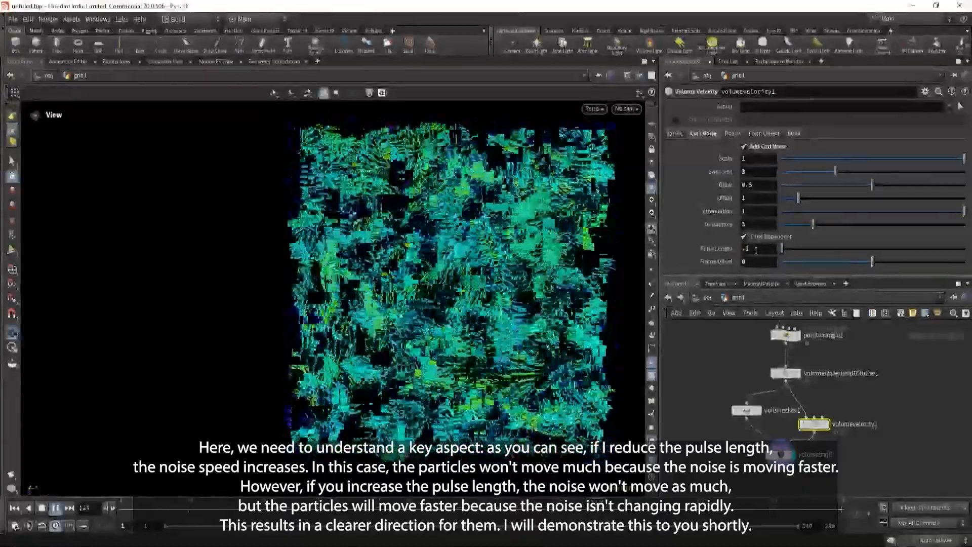
Set volumevelocity1's curl noise Pulse Length to 10.
{"action": "double_click", "coordinate": [755, 250]}
{"action": "type", "text": "10"}
{"action": "key", "text": "Return"}
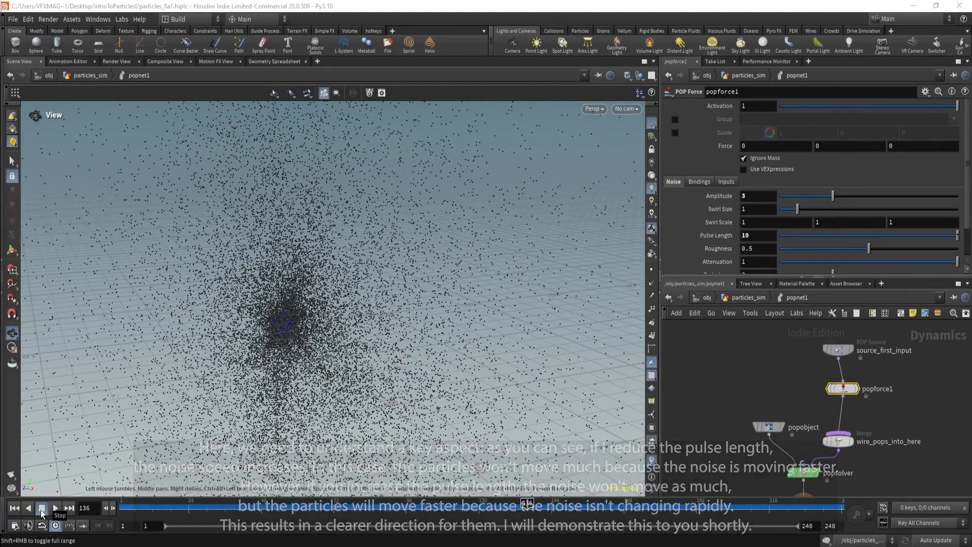
In particles_sim, add a Grid node and wire it into popnet1's first input in place of sphere2.
{"action": "key", "text": "u"}
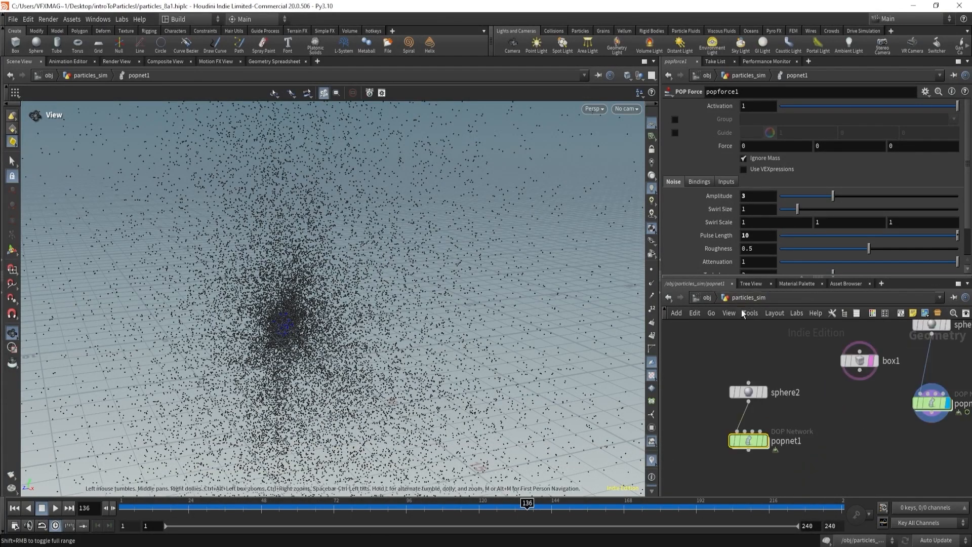
{"action": "left_click", "coordinate": [749, 391]}
{"action": "left_click_drag", "start_coordinate": [748, 392], "coordinate": [748, 345]}
{"action": "key", "text": "Tab"}
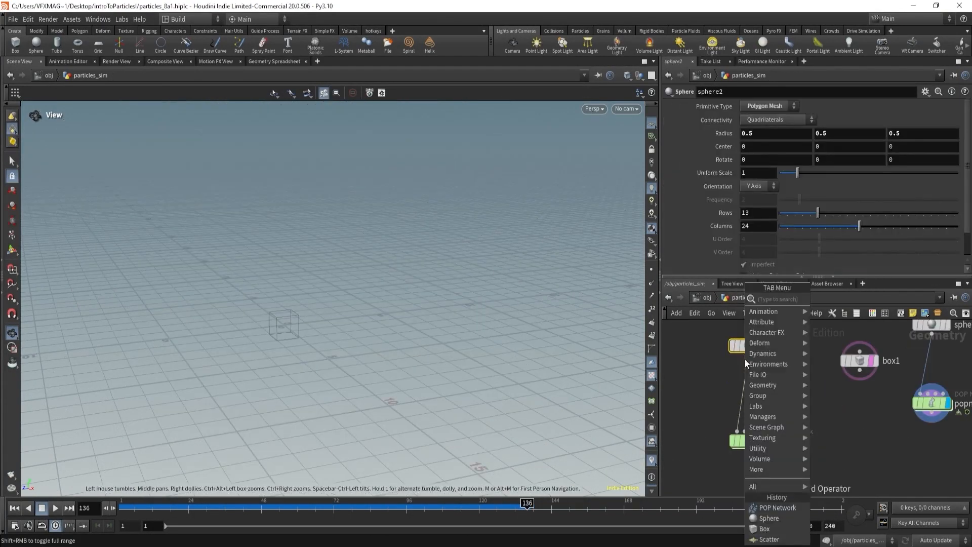
{"action": "type", "text": "gri"}
{"action": "key", "text": "Return"}
{"action": "left_click", "coordinate": [768, 375]}
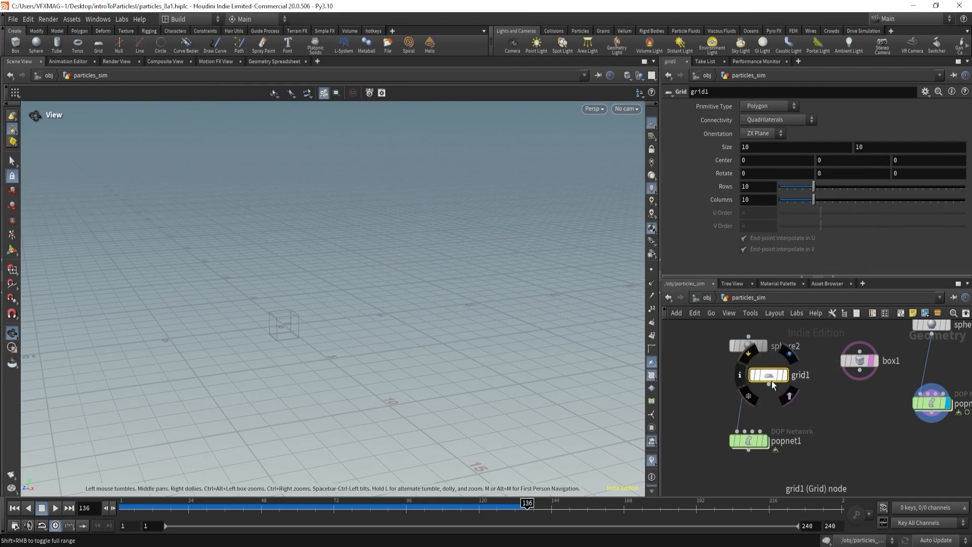
{"action": "left_click", "coordinate": [769, 384]}
{"action": "left_click", "coordinate": [737, 431]}
Inside popnet1, set popforce1's Swirl Size to 2, replay from frame 1 and inspect the particles at frame 50.
{"action": "double_click", "coordinate": [751, 439]}
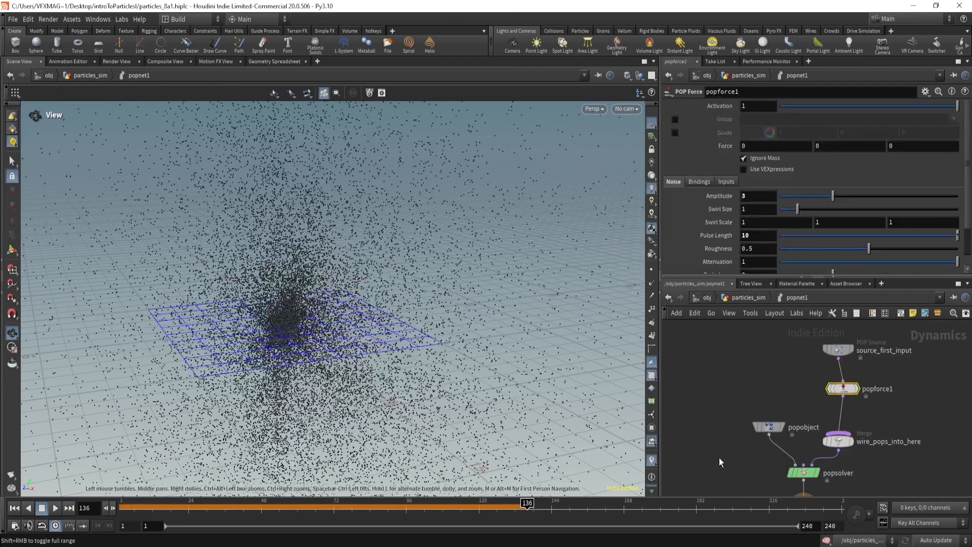
{"action": "scroll", "coordinate": [410, 312], "scroll_direction": "down", "scroll_amount": 4}
{"action": "left_click", "coordinate": [14, 507]}
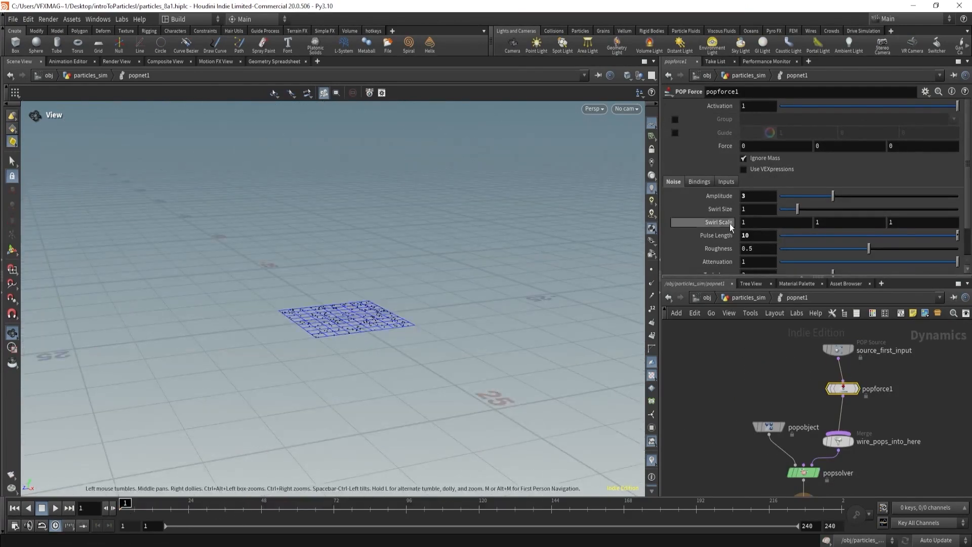
{"action": "double_click", "coordinate": [747, 212]}
{"action": "type", "text": "2"}
{"action": "key", "text": "Return"}
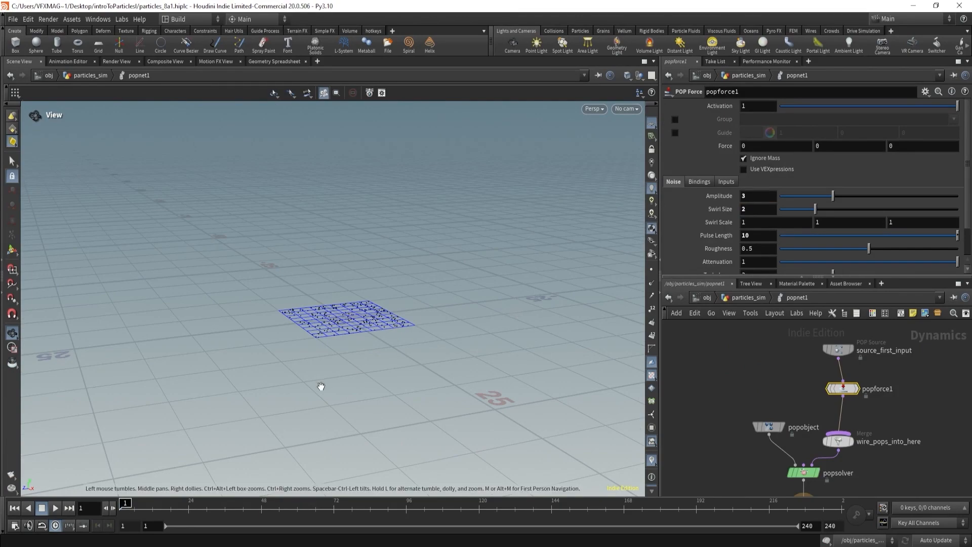
{"action": "left_click_drag", "start_coordinate": [308, 375], "coordinate": [371, 349]}
{"action": "left_click", "coordinate": [53, 509]}
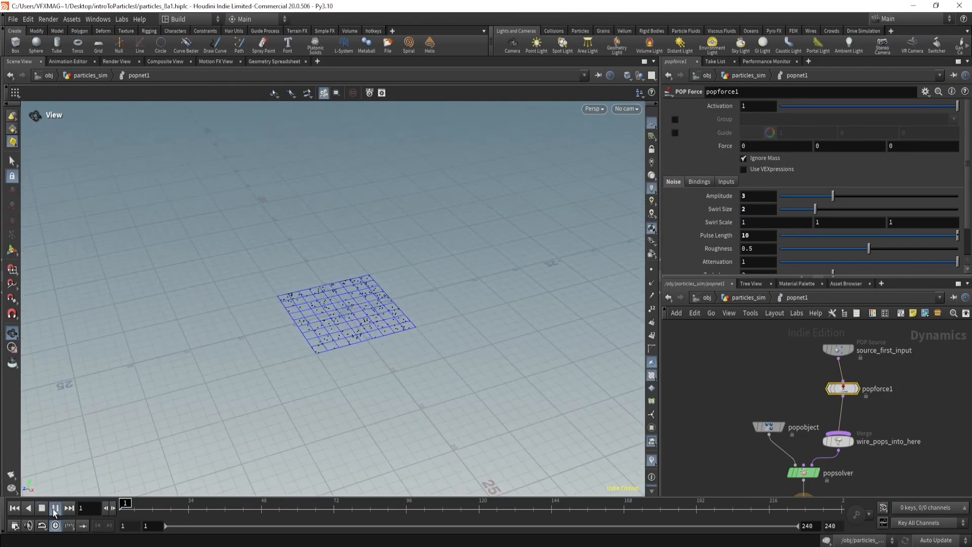
{"action": "left_click_drag", "start_coordinate": [339, 316], "coordinate": [377, 347]}
{"action": "left_click_drag", "start_coordinate": [257, 505], "coordinate": [267, 505]}
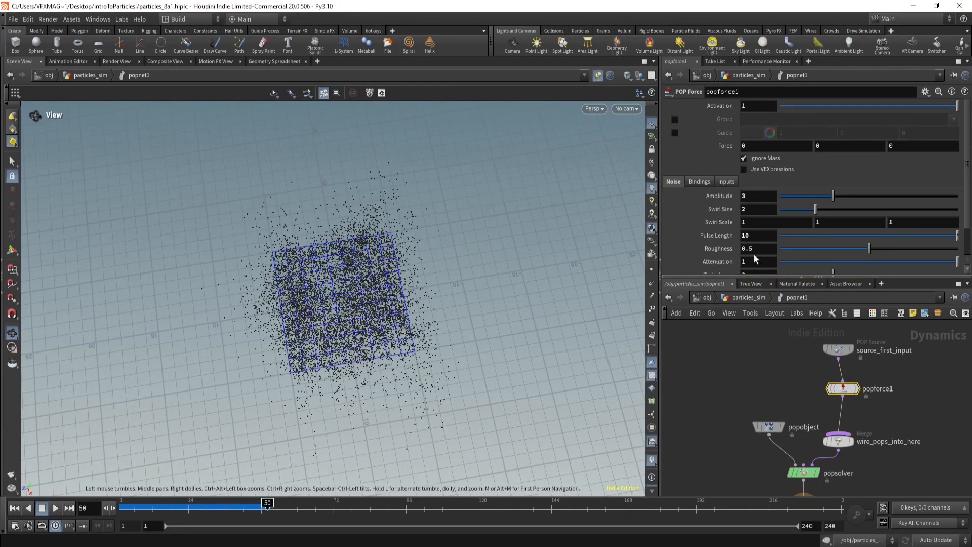
Set the Const. Birth Rate of source_first_input to 50000.
{"action": "left_click", "coordinate": [834, 349]}
{"action": "left_click", "coordinate": [699, 120]}
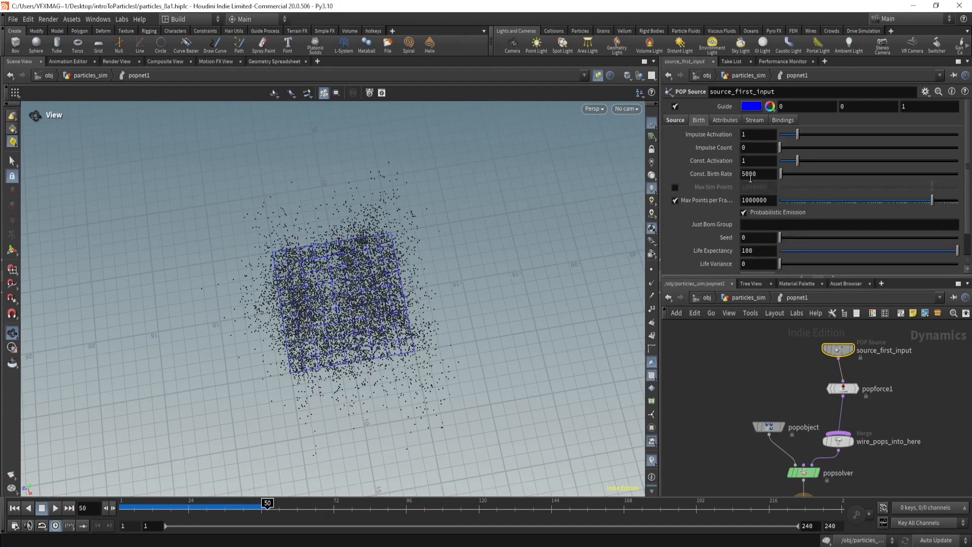
{"action": "left_click", "coordinate": [758, 174]}
{"action": "type", "text": "0"}
{"action": "key", "text": "Return"}
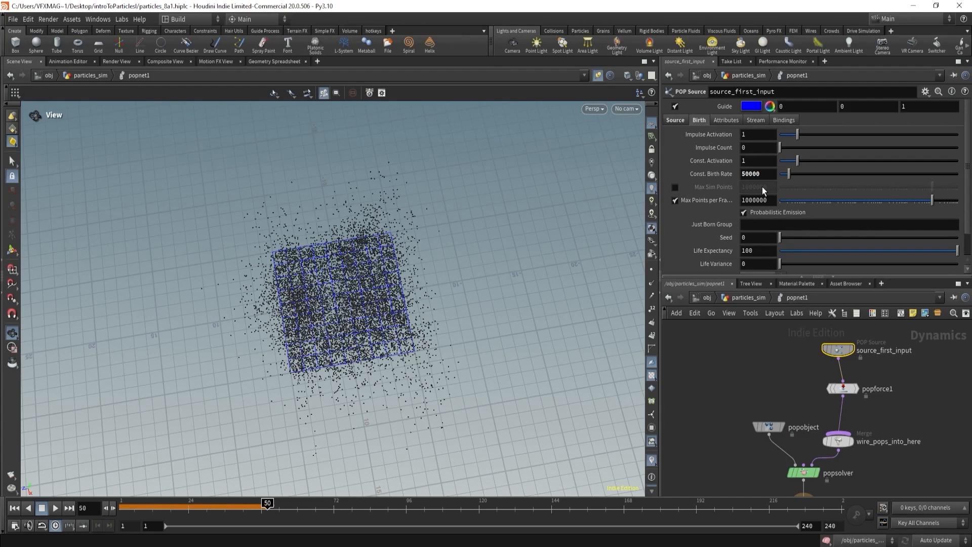
Return to particles_sim and reset the simulation of popnet1.
{"action": "left_click", "coordinate": [744, 301]}
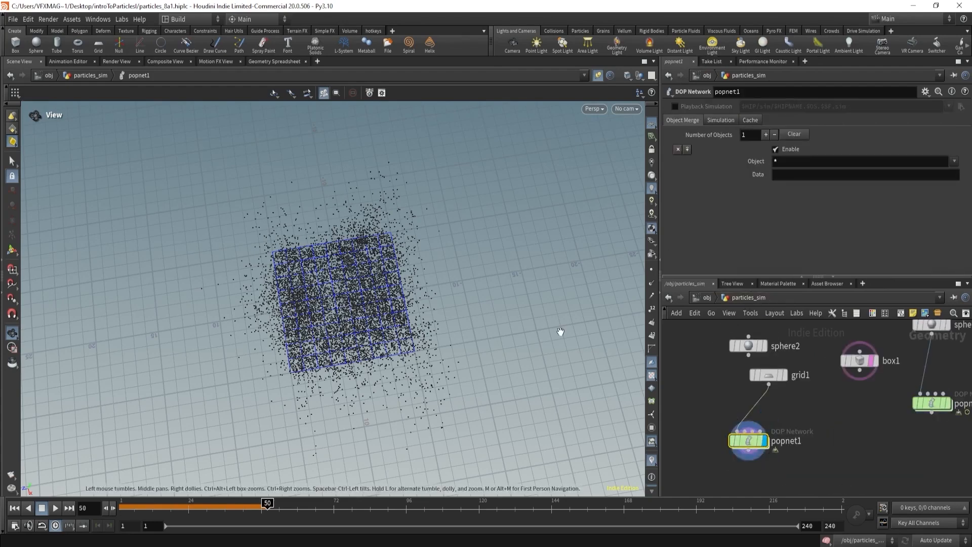
{"action": "left_click", "coordinate": [719, 121]}
{"action": "left_click", "coordinate": [706, 133]}
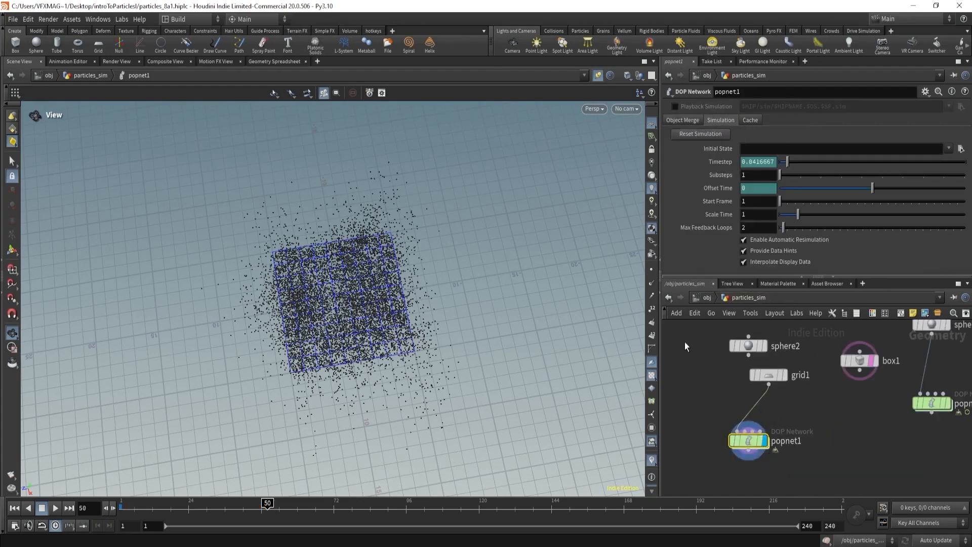
Go back inside popnet1, resimulate up to frame 50 and inspect the denser particle cloud.
{"action": "double_click", "coordinate": [749, 441]}
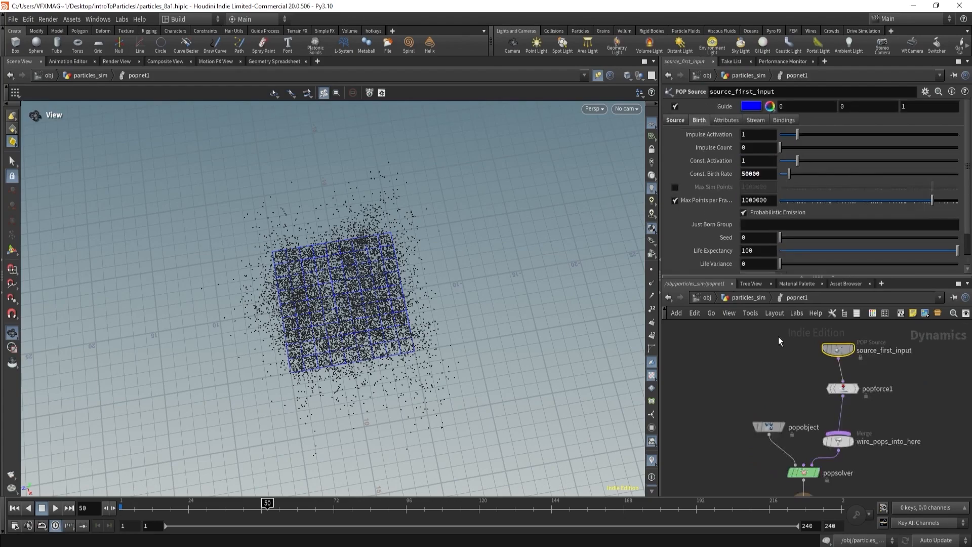
{"action": "left_click", "coordinate": [261, 507]}
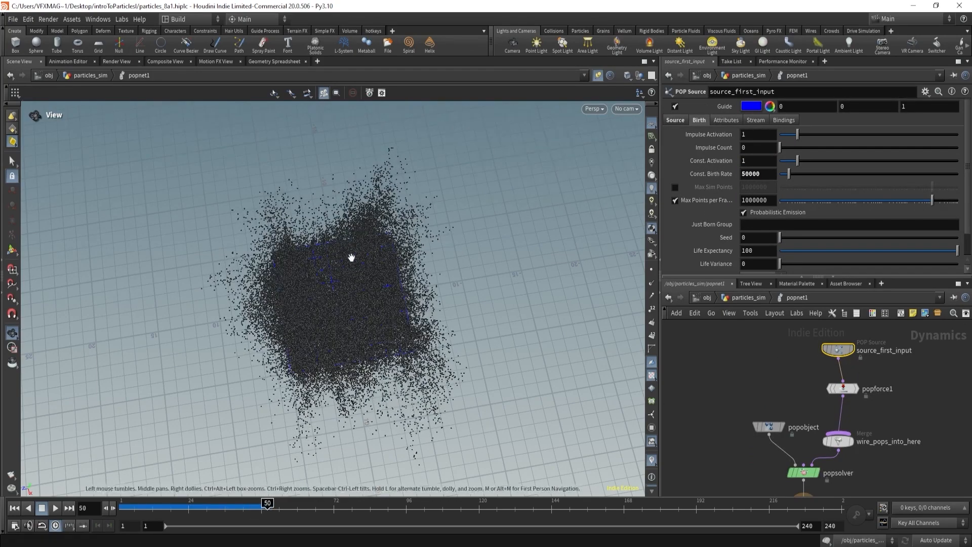
{"action": "mouse_move", "coordinate": [351, 257]}
{"action": "left_mouse_down"}
{"action": "mouse_move", "coordinate": [348, 267]}
{"action": "mouse_move", "coordinate": [336, 256]}
{"action": "left_mouse_up"}
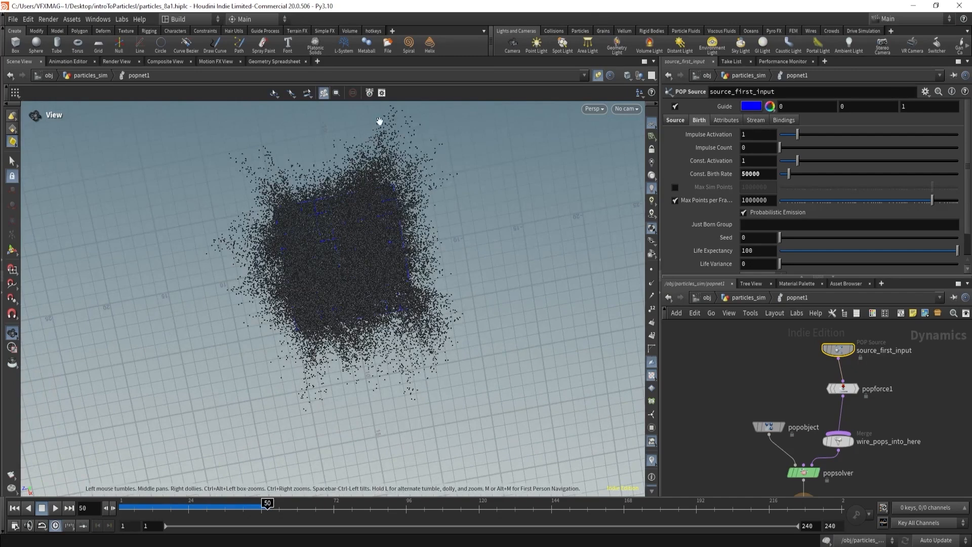
Try a Pulse Length of .1 on popforce1 in popnet1, reset the simulation and recompute up to frame 51.
{"action": "left_click", "coordinate": [843, 388]}
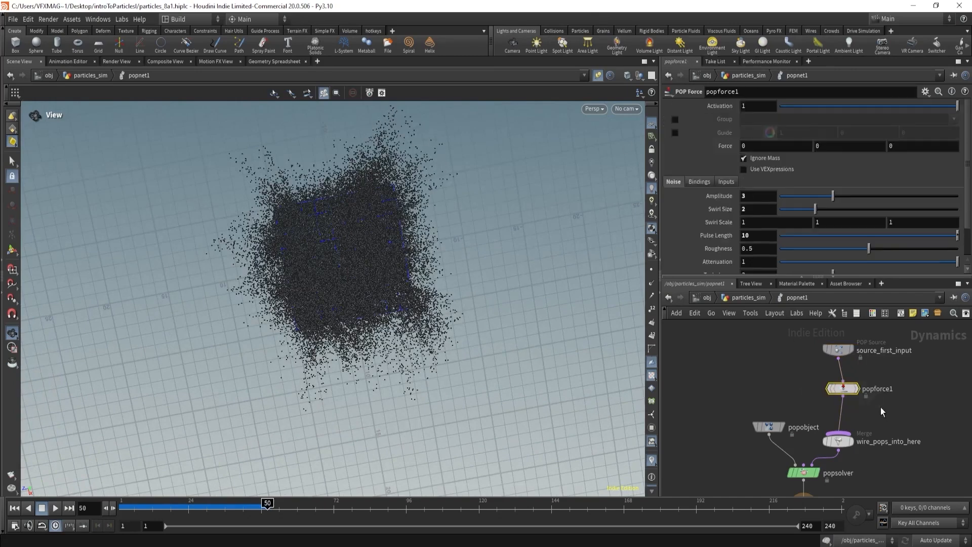
{"action": "left_click", "coordinate": [754, 235]}
{"action": "type", "text": ".1"}
{"action": "key", "text": "Return"}
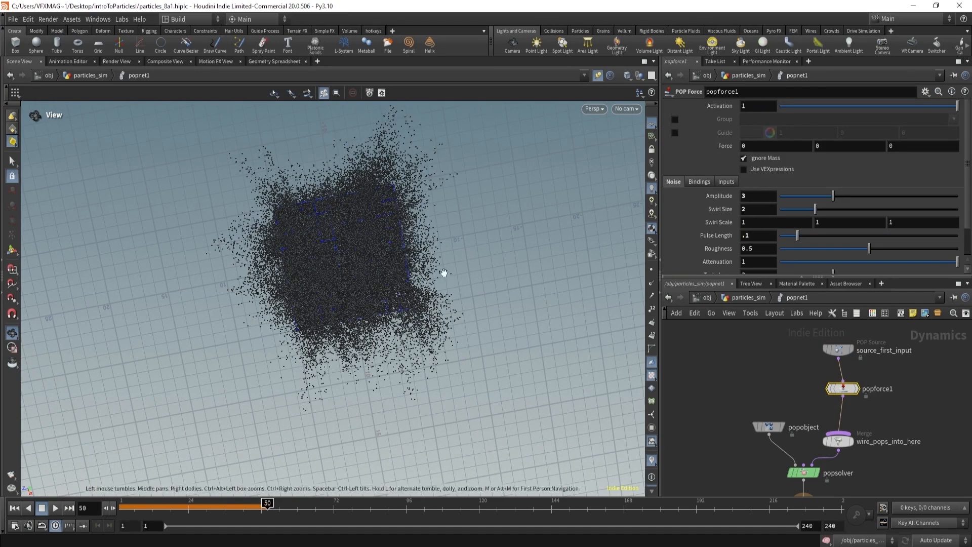
{"action": "left_click", "coordinate": [745, 298]}
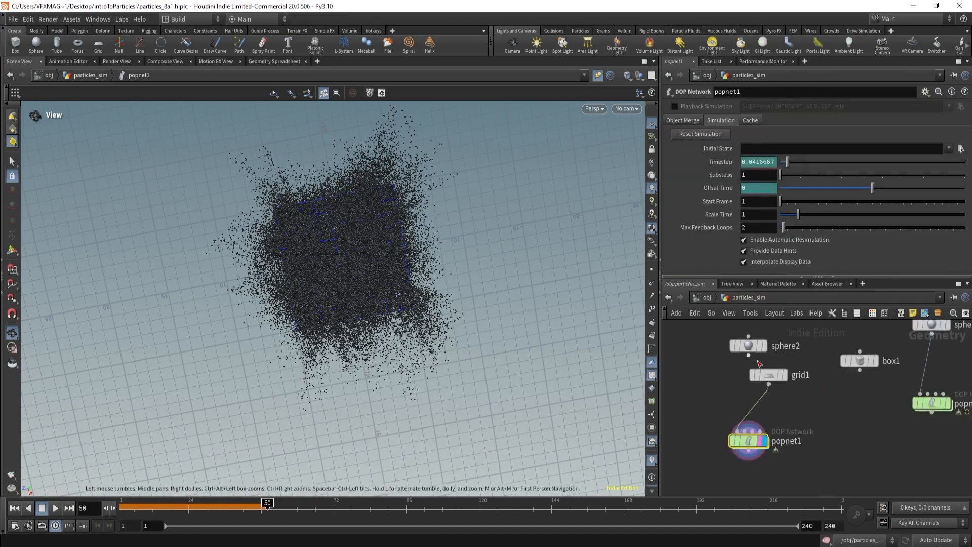
{"action": "left_click", "coordinate": [703, 134]}
{"action": "middle_click_drag", "start_coordinate": [685, 400], "coordinate": [684, 401]}
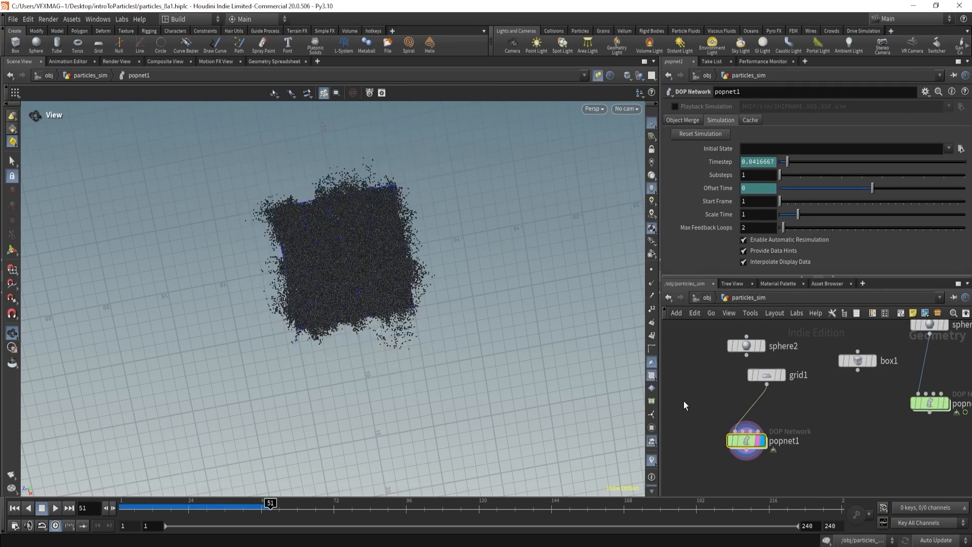
Inside popnet1, revert popforce1's Pulse Length to its default.
{"action": "double_click", "coordinate": [749, 431]}
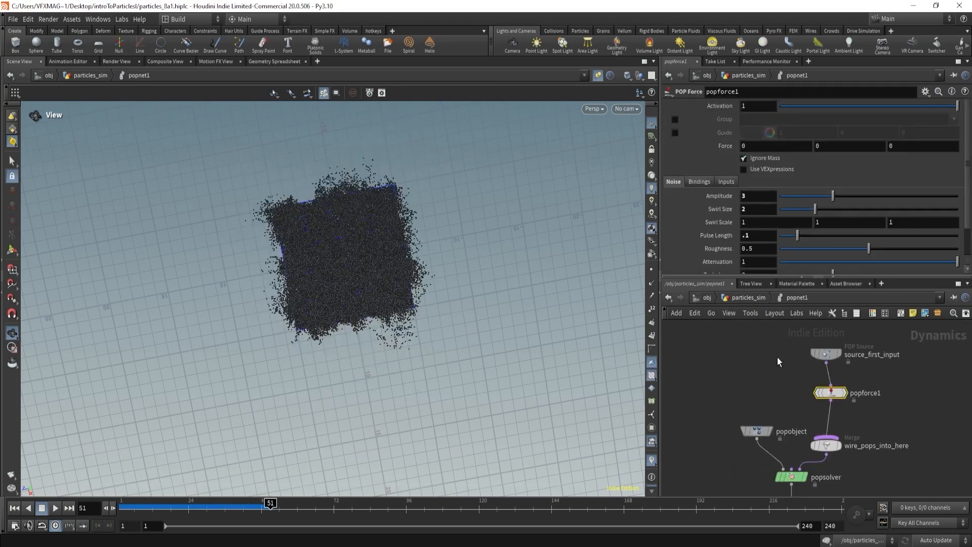
{"action": "middle_click", "coordinate": [756, 237], "text": "ctrl"}
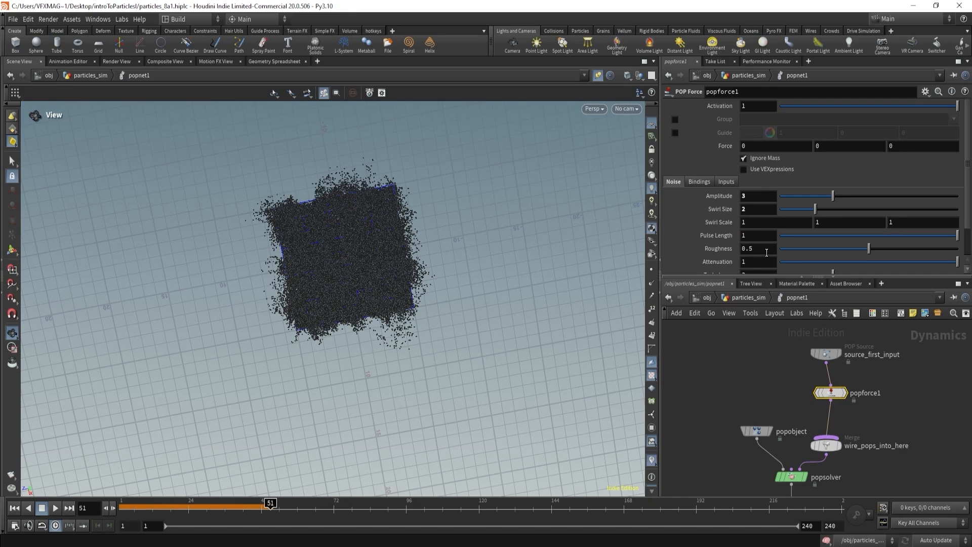
{"action": "scroll", "coordinate": [766, 252], "scroll_direction": "down", "scroll_amount": 1}
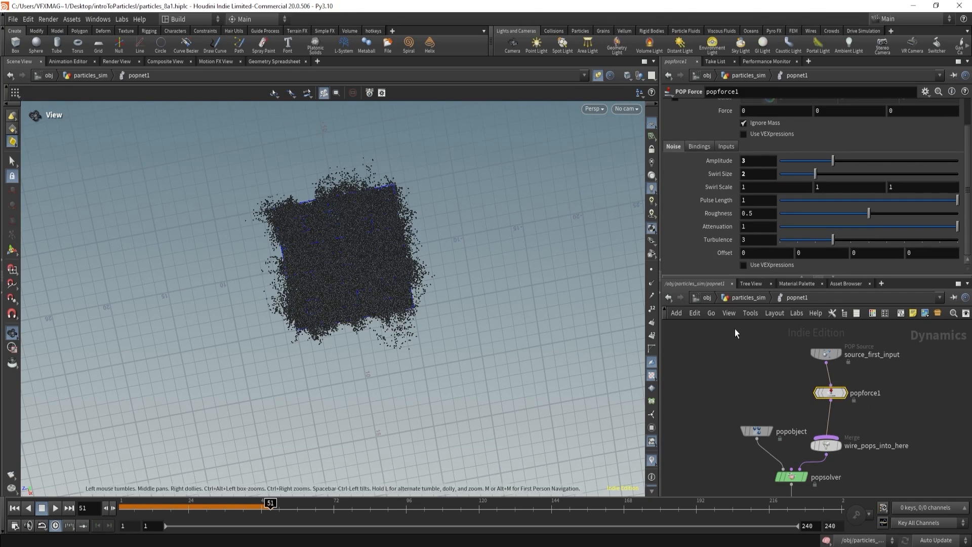
Return to particles_sim and delete the example nodes sphere2, grid1, box1 and popnet1.
{"action": "key", "text": "u"}
{"action": "scroll", "coordinate": [698, 365], "scroll_direction": "down", "scroll_amount": 3}
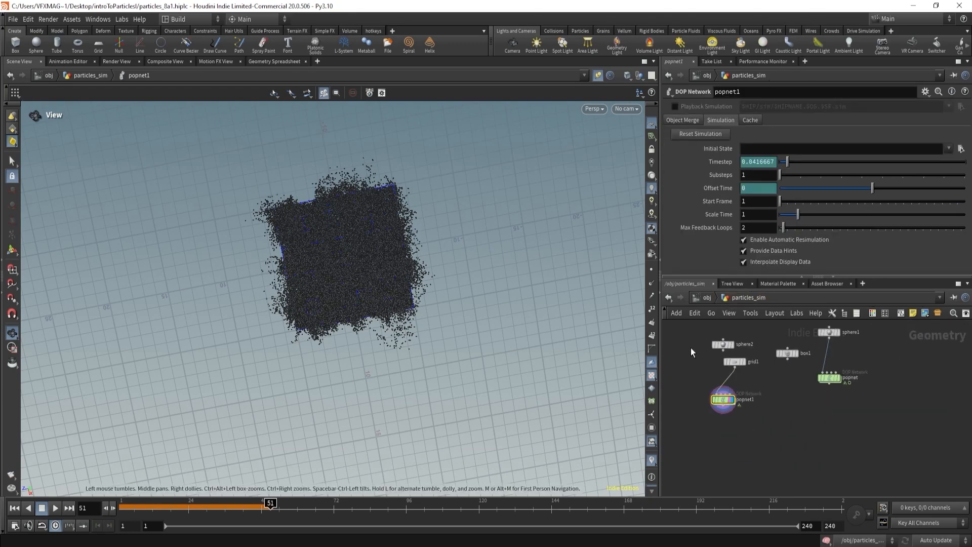
{"action": "left_click_drag", "start_coordinate": [690, 347], "coordinate": [786, 443]}
{"action": "key", "text": "Delete"}
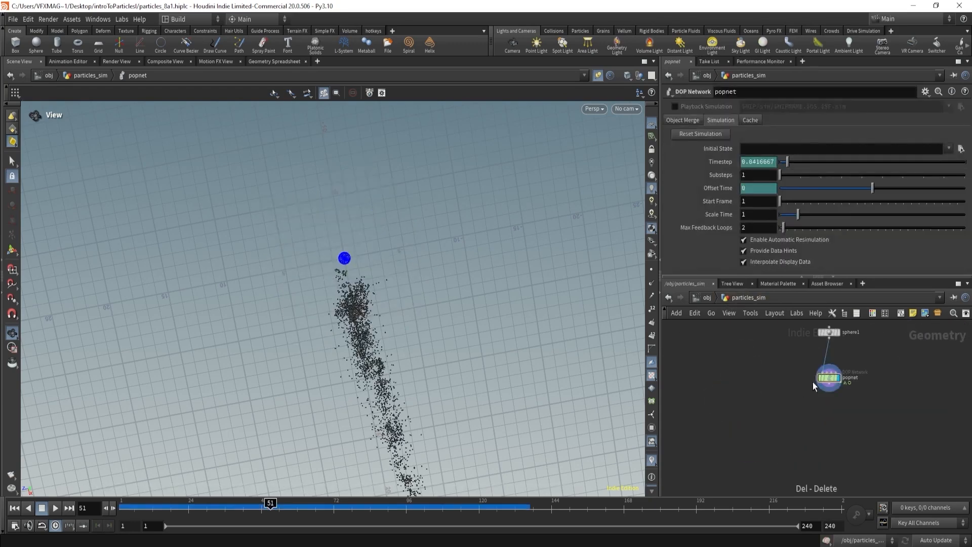
Inside popnet, set popforce1's Pulse Length to 1.
{"action": "double_click", "coordinate": [825, 380]}
{"action": "left_click_drag", "start_coordinate": [672, 376], "coordinate": [735, 404]}
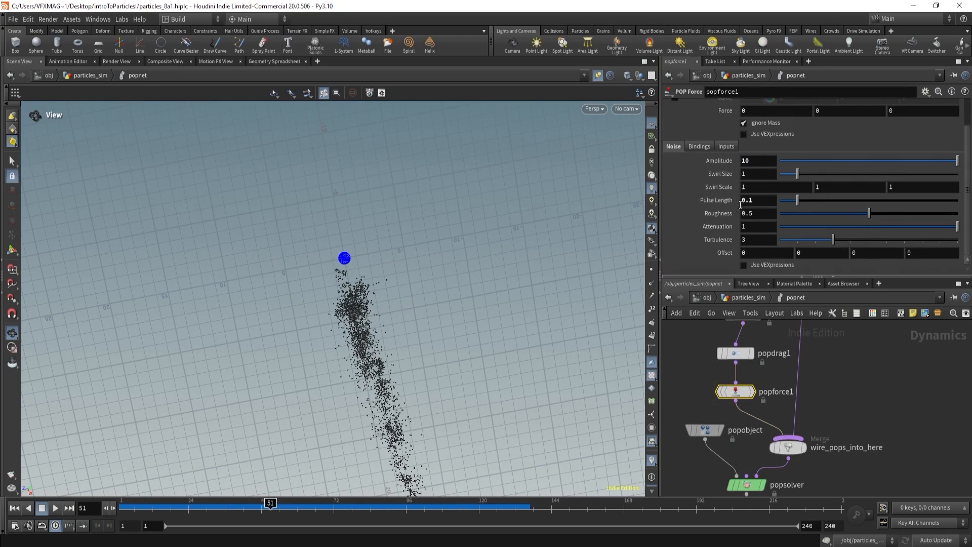
{"action": "type", "text": "1"}
{"action": "key", "text": "Return"}
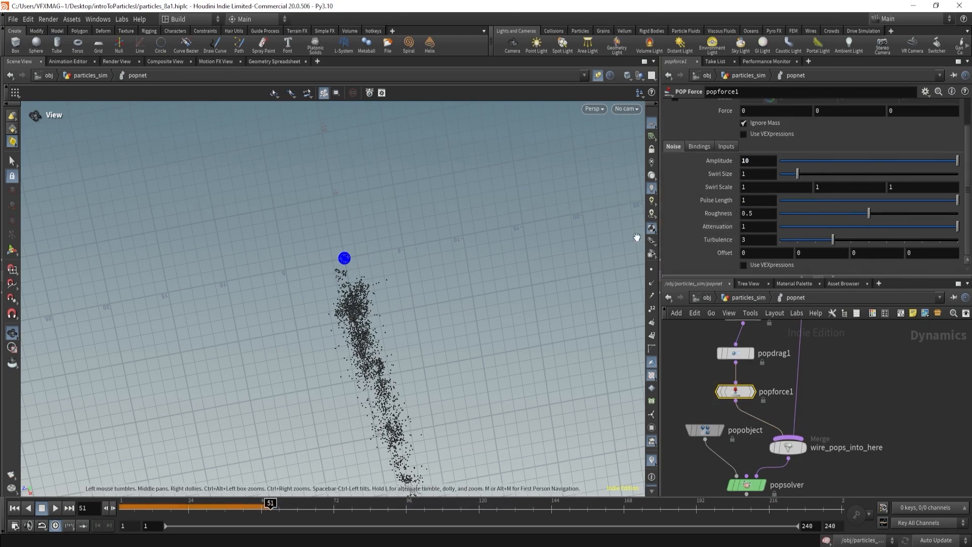
Set the Life Expectancy of the trail POP Replicate node to .5.
{"action": "left_click", "coordinate": [735, 352]}
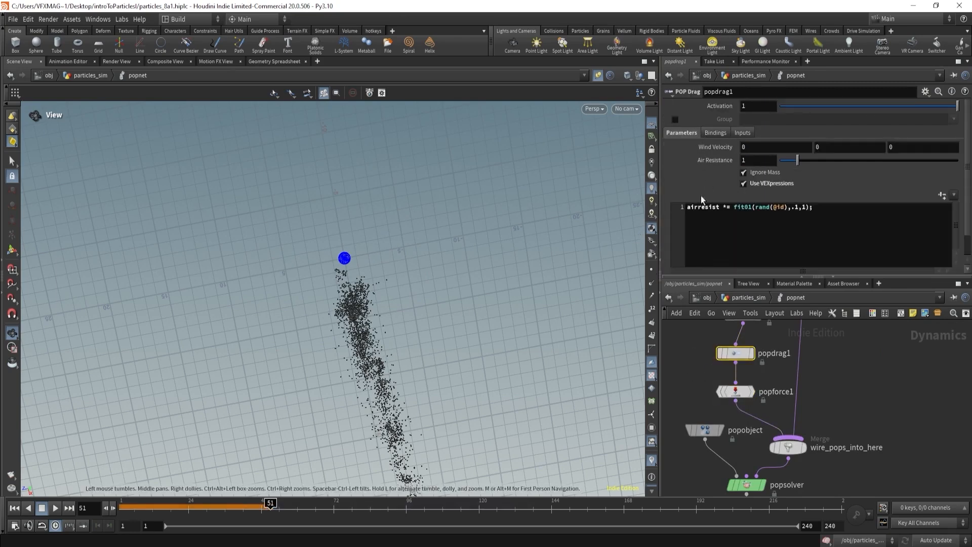
{"action": "middle_click_drag", "start_coordinate": [701, 327], "coordinate": [700, 380]}
{"action": "left_click_drag", "start_coordinate": [703, 369], "coordinate": [759, 381]}
{"action": "scroll", "coordinate": [695, 201], "scroll_direction": "down", "scroll_amount": 3}
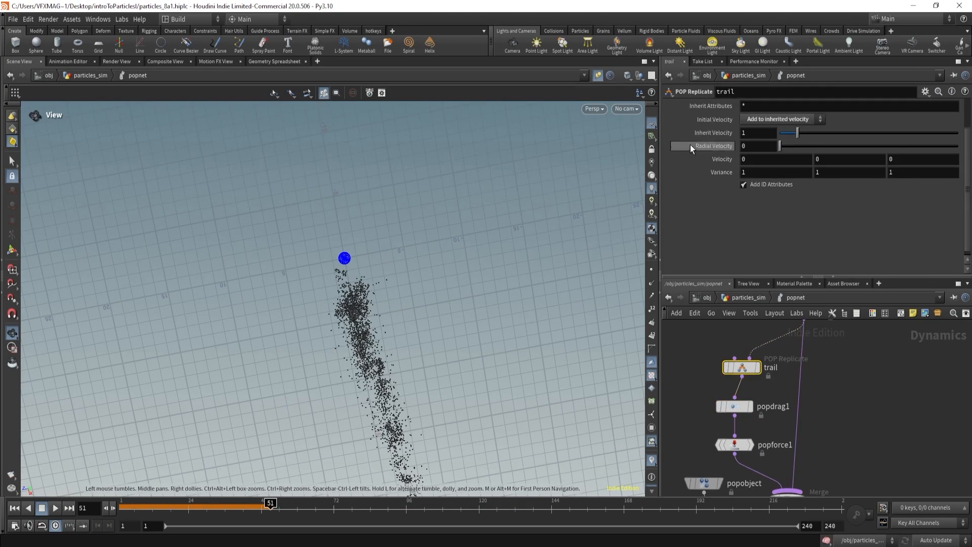
{"action": "scroll", "coordinate": [691, 144], "scroll_direction": "up", "scroll_amount": 3}
{"action": "left_click", "coordinate": [676, 130]}
{"action": "scroll", "coordinate": [680, 135], "scroll_direction": "down", "scroll_amount": 2}
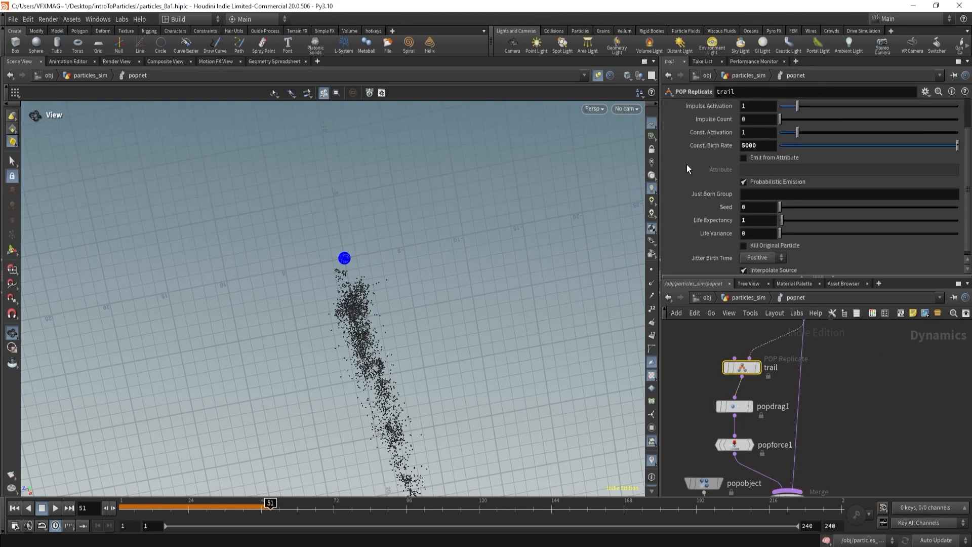
{"action": "double_click", "coordinate": [742, 220]}
{"action": "type", "text": ".5"}
{"action": "key", "text": "Return"}
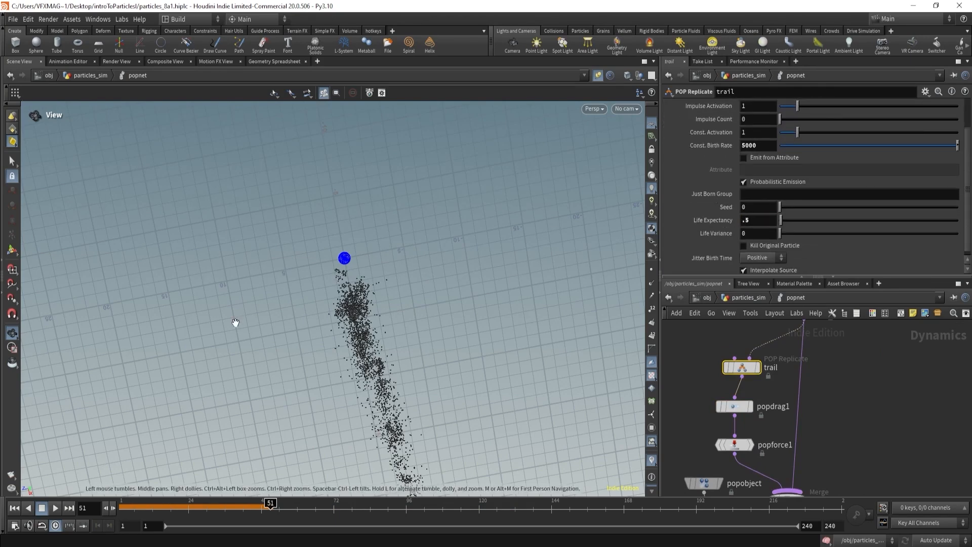
Replay the simulation from frame 1, scrub to frame 50 and inspect the trails from a low angle.
{"action": "left_click_drag", "start_coordinate": [339, 316], "coordinate": [265, 338]}
{"action": "left_click_drag", "start_coordinate": [132, 507], "coordinate": [117, 507]}
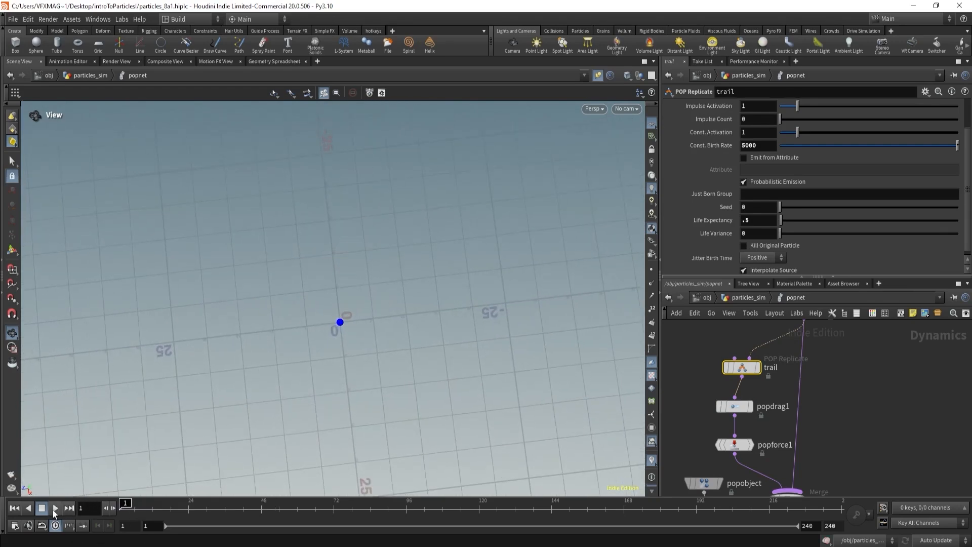
{"action": "left_click", "coordinate": [54, 510]}
{"action": "left_click_drag", "start_coordinate": [357, 293], "coordinate": [277, 366]}
{"action": "left_click_drag", "start_coordinate": [143, 506], "coordinate": [267, 506]}
{"action": "mouse_move", "coordinate": [326, 346]}
{"action": "left_mouse_down"}
{"action": "mouse_move", "coordinate": [273, 345]}
{"action": "mouse_move", "coordinate": [278, 287]}
{"action": "mouse_move", "coordinate": [310, 356]}
{"action": "mouse_move", "coordinate": [324, 358]}
{"action": "left_mouse_up"}
{"action": "left_click", "coordinate": [734, 406]}
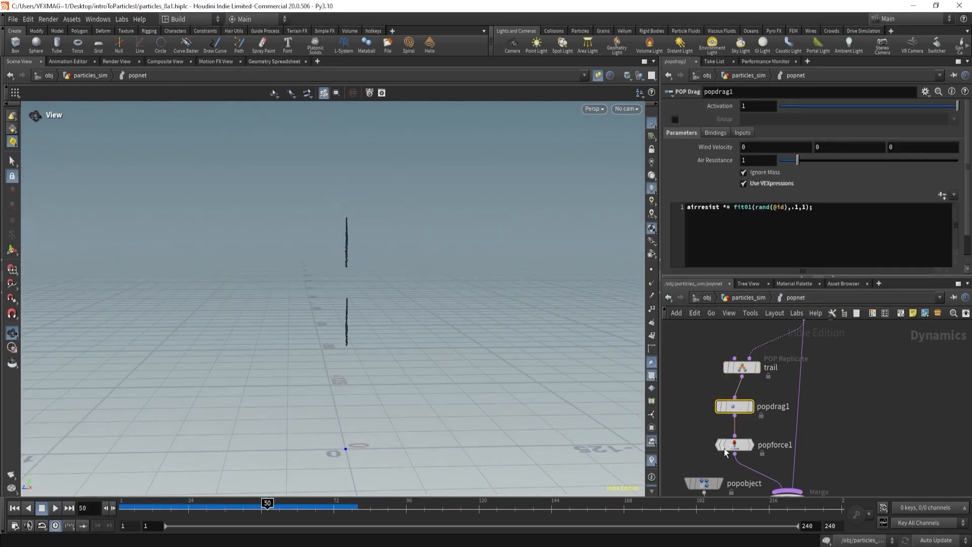
{"action": "left_click_drag", "start_coordinate": [825, 211], "coordinate": [691, 214]}
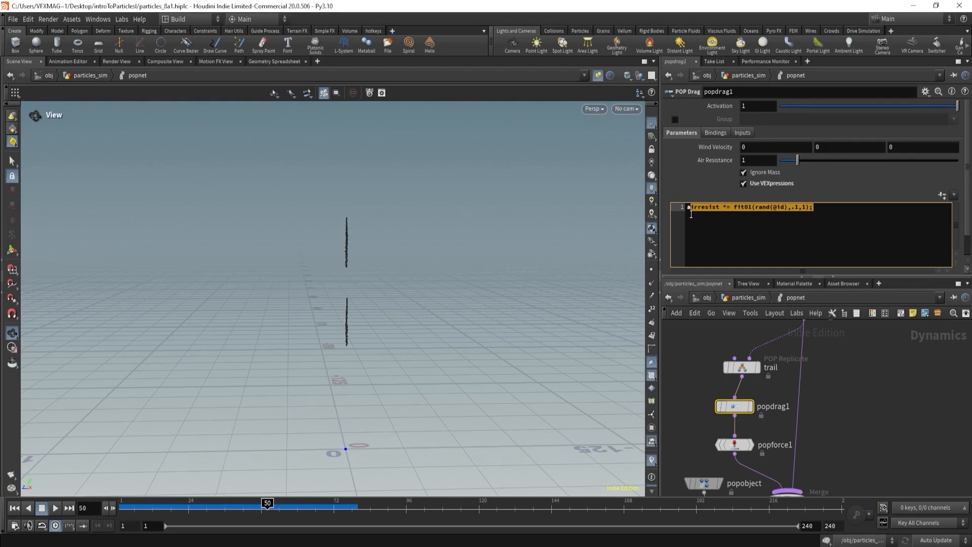
{"action": "left_click", "coordinate": [755, 214]}
{"action": "left_click_drag", "start_coordinate": [755, 209], "coordinate": [788, 209]}
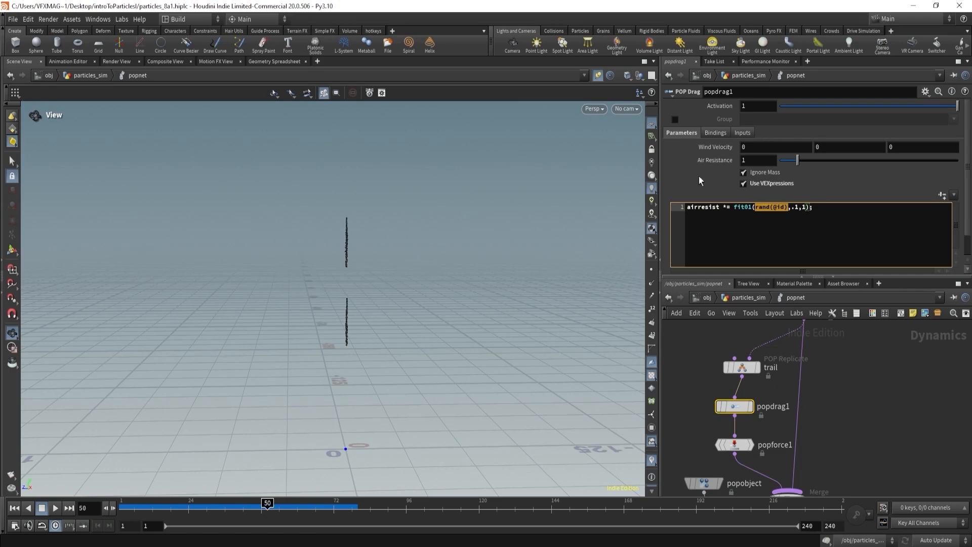
{"action": "left_click", "coordinate": [760, 149]}
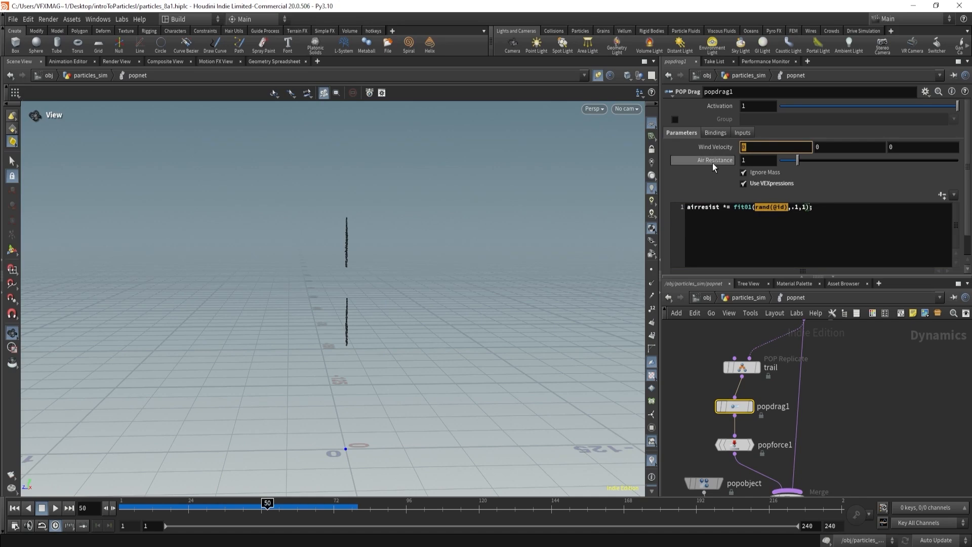
{"action": "mouse_move", "coordinate": [713, 166]}
{"action": "left_click", "coordinate": [753, 209]}
{"action": "left_click_drag", "start_coordinate": [755, 208], "coordinate": [786, 209]}
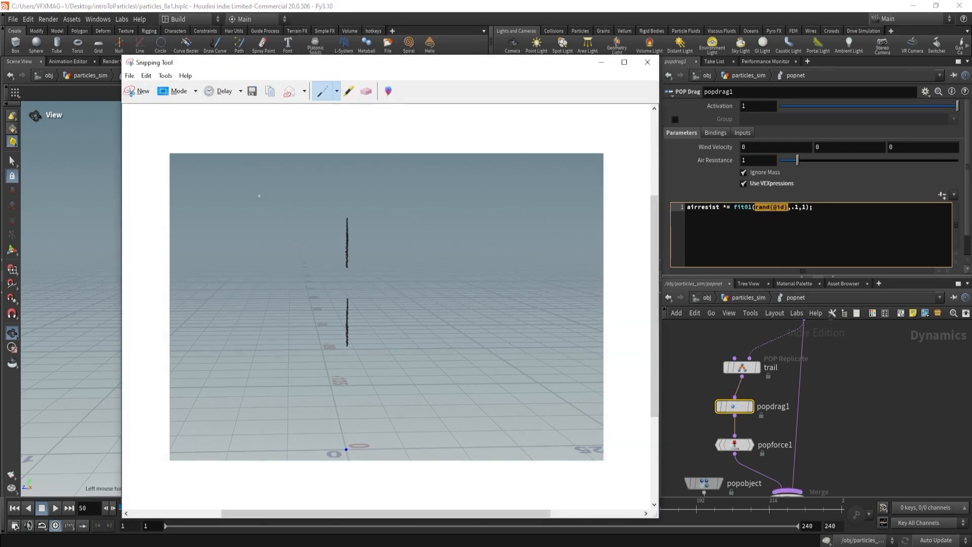
In Snipping Tool, draw five vertical red strokes over the captured viewport to stand for individual particles.
{"action": "left_click_drag", "start_coordinate": [260, 196], "coordinate": [258, 248]}
{"action": "left_click_drag", "start_coordinate": [302, 200], "coordinate": [304, 248]}
{"action": "left_click_drag", "start_coordinate": [357, 185], "coordinate": [357, 249]}
{"action": "left_click_drag", "start_coordinate": [399, 181], "coordinate": [403, 252]}
{"action": "left_click_drag", "start_coordinate": [440, 187], "coordinate": [453, 277]}
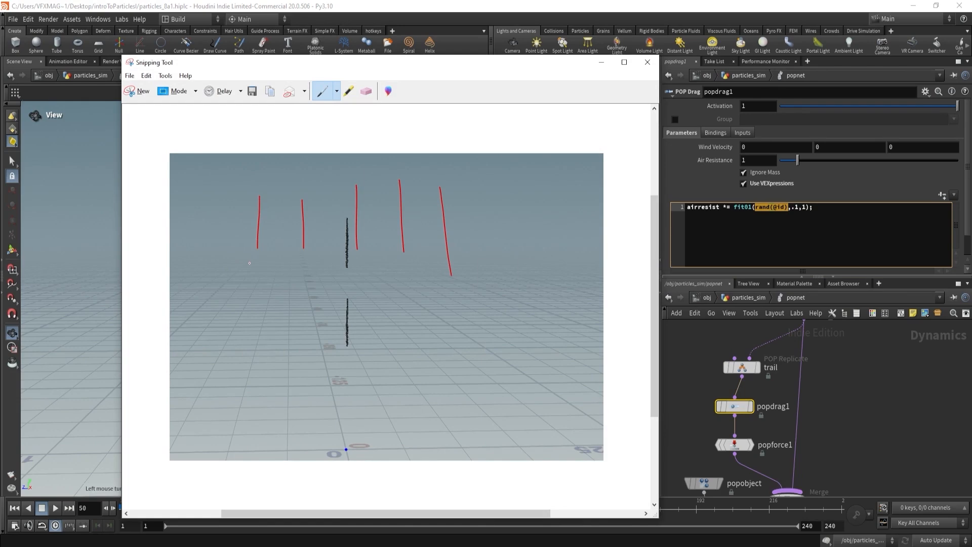
Label the outer strokes 1 and 5, write 0 and 1 beneath them and underline the range.
{"action": "mouse_move", "coordinate": [253, 277]}
{"action": "left_mouse_down"}
{"action": "mouse_move", "coordinate": [256, 295]}
{"action": "mouse_move", "coordinate": [300, 293]}
{"action": "left_mouse_up"}
{"action": "left_click_drag", "start_coordinate": [438, 291], "coordinate": [428, 310]}
{"action": "mouse_move", "coordinate": [274, 341]}
{"action": "left_mouse_down"}
{"action": "mouse_move", "coordinate": [251, 364]}
{"action": "mouse_move", "coordinate": [275, 349]}
{"action": "left_mouse_up"}
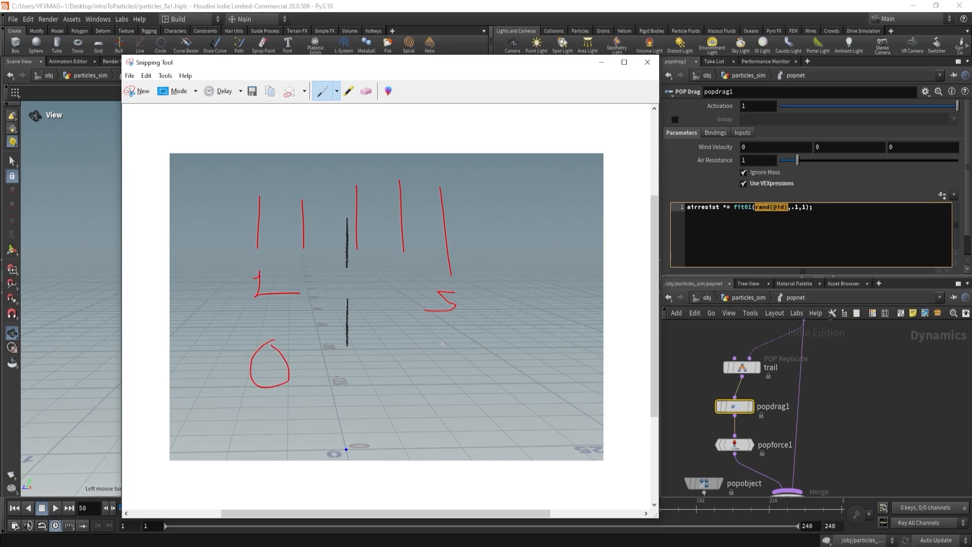
{"action": "left_click_drag", "start_coordinate": [440, 348], "coordinate": [425, 380]}
{"action": "left_click_drag", "start_coordinate": [245, 394], "coordinate": [470, 398]}
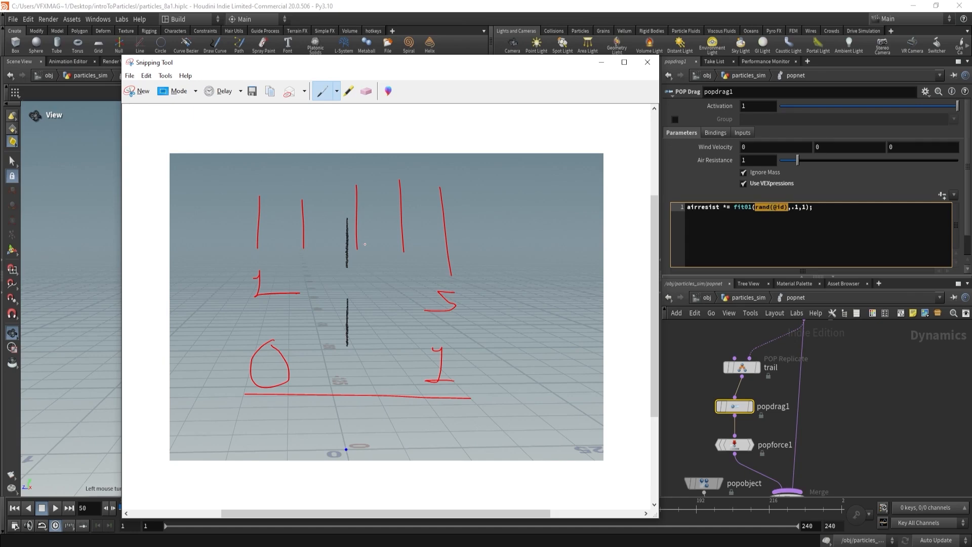
{"action": "left_click_drag", "start_coordinate": [751, 206], "coordinate": [780, 207]}
{"action": "mouse_move", "coordinate": [272, 340]}
{"action": "left_mouse_down"}
{"action": "mouse_move", "coordinate": [249, 377]}
{"action": "mouse_move", "coordinate": [280, 343]}
{"action": "left_mouse_up"}
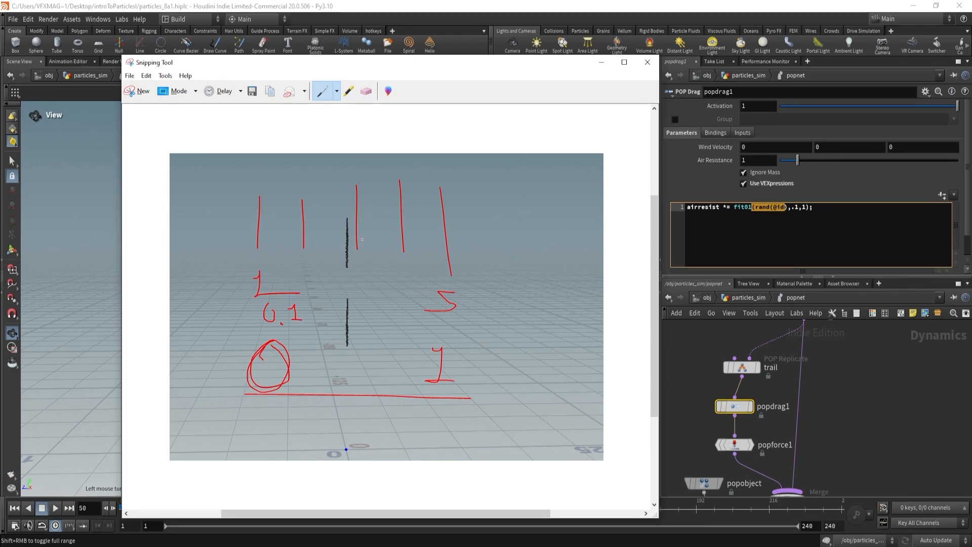
{"action": "left_click_drag", "start_coordinate": [441, 345], "coordinate": [442, 362]}
{"action": "left_click_drag", "start_coordinate": [494, 349], "coordinate": [545, 382]}
Highlight the fit01 term in popdrag1's VEXpression and inspect the trails at frame 37.
{"action": "left_click_drag", "start_coordinate": [812, 207], "coordinate": [733, 208]}
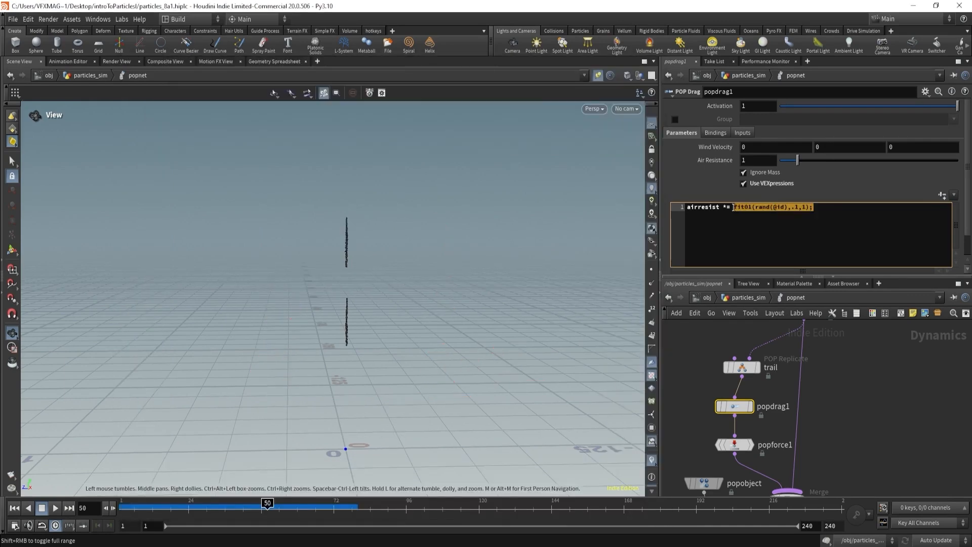
{"action": "mouse_move", "coordinate": [267, 504]}
{"action": "left_mouse_down"}
{"action": "mouse_move", "coordinate": [110, 506]}
{"action": "mouse_move", "coordinate": [228, 503]}
{"action": "left_mouse_up"}
{"action": "mouse_move", "coordinate": [341, 290]}
{"action": "left_mouse_down"}
{"action": "mouse_move", "coordinate": [376, 268]}
{"action": "mouse_move", "coordinate": [395, 301]}
{"action": "mouse_move", "coordinate": [464, 297]}
{"action": "left_mouse_up"}
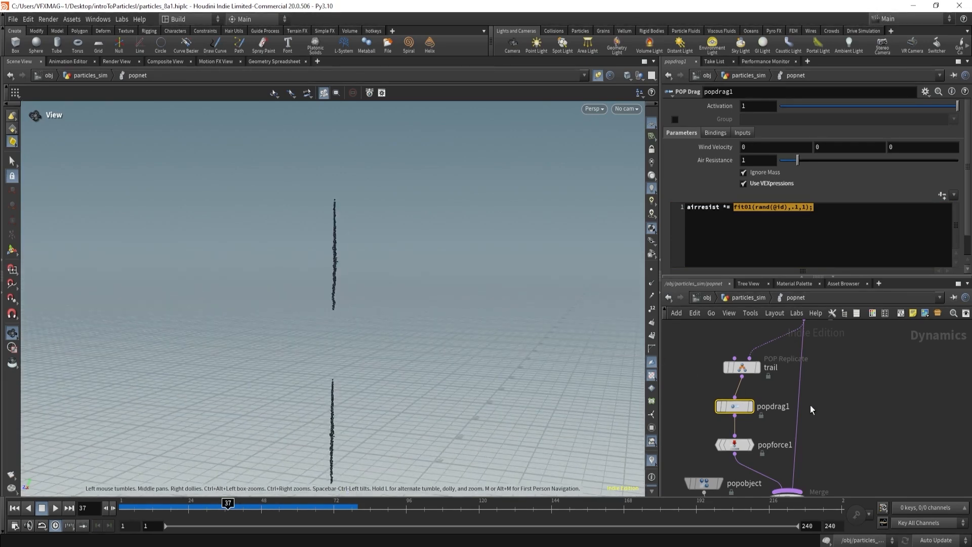
Add a POP Color node and insert it between popforce1 and wire_pops_into_here.
{"action": "scroll", "coordinate": [831, 399], "scroll_direction": "down", "scroll_amount": 2}
{"action": "left_click", "coordinate": [844, 389]}
{"action": "key", "text": "Tab"}
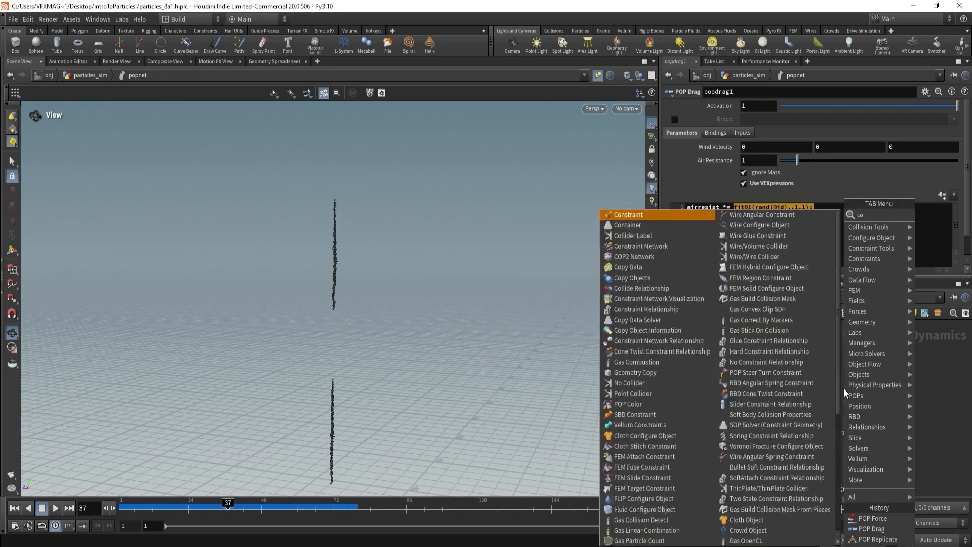
{"action": "type", "text": "color"}
{"action": "key", "text": "Return"}
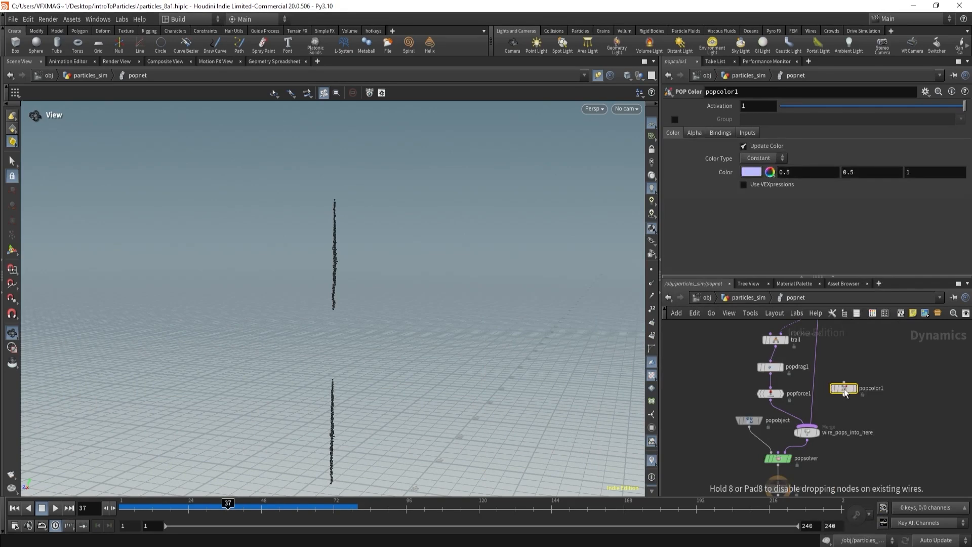
{"action": "left_click", "coordinate": [778, 420]}
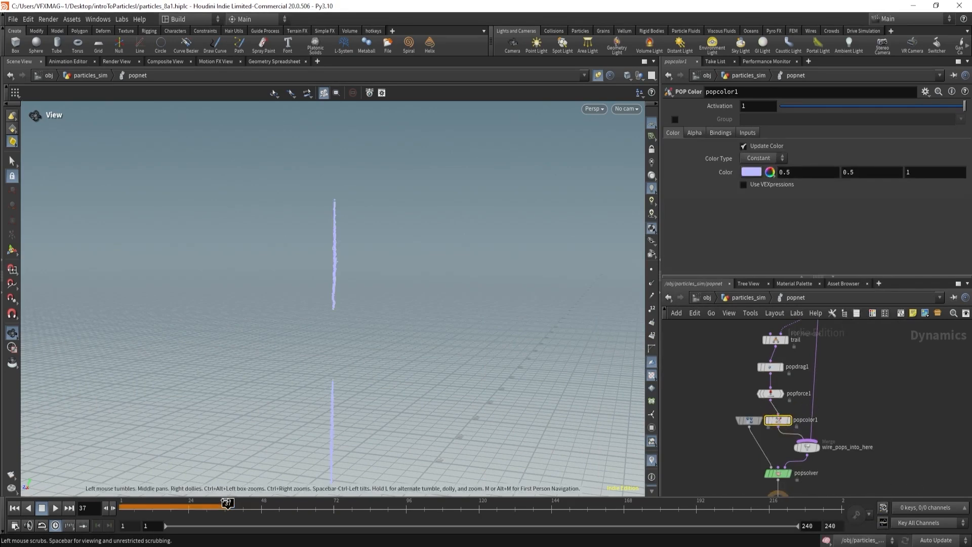
Go back to frame 1 and set popcolor1's Color Type to Ramp.
{"action": "left_click_drag", "start_coordinate": [201, 501], "coordinate": [119, 503]}
{"action": "left_click", "coordinate": [762, 160]}
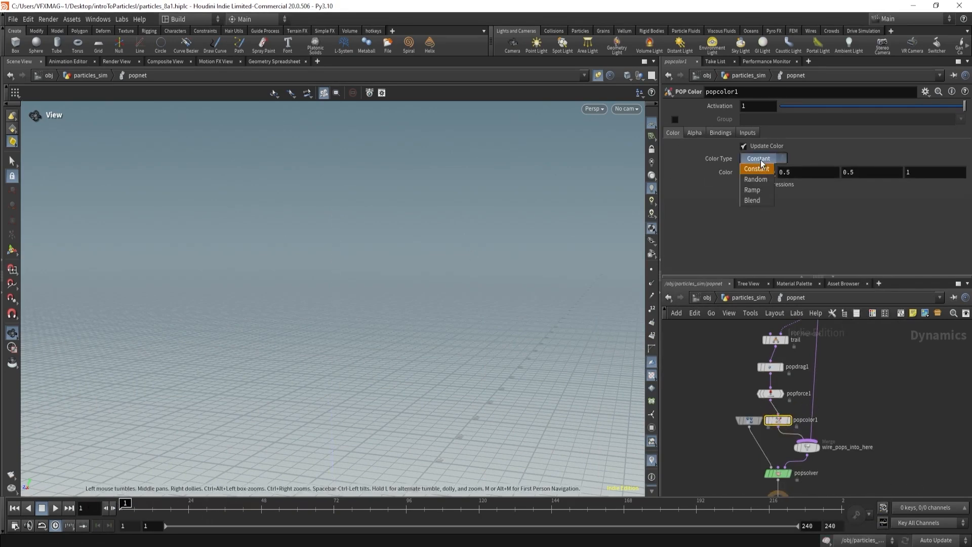
{"action": "left_click", "coordinate": [753, 190]}
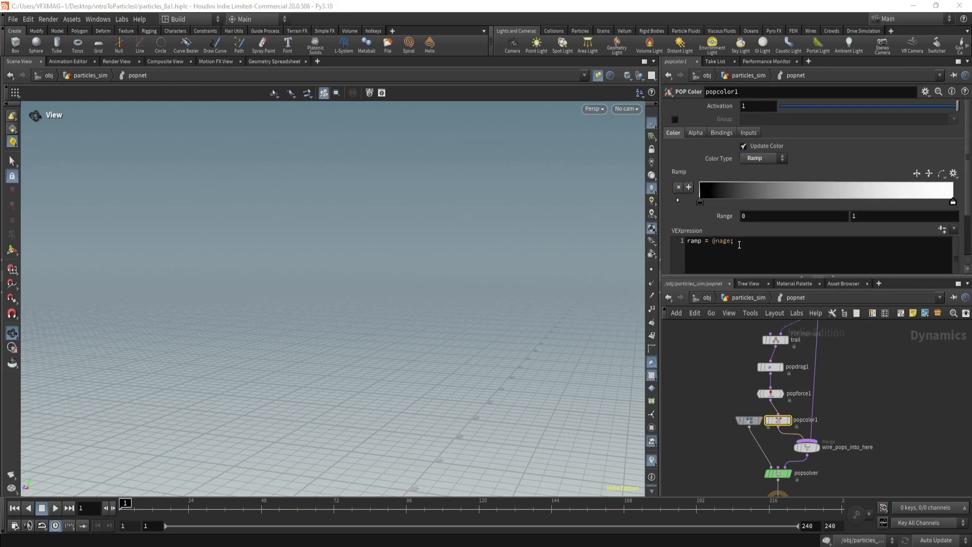
Play the simulation to frame 34 and try to reverse popcolor1's ramp by sliding its colour points past each other.
{"action": "left_click", "coordinate": [55, 508]}
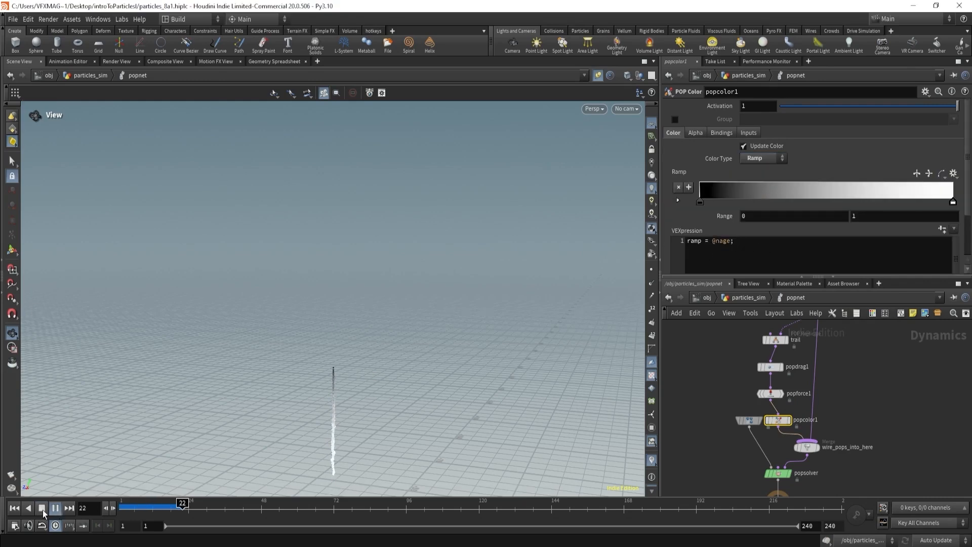
{"action": "left_click", "coordinate": [43, 511]}
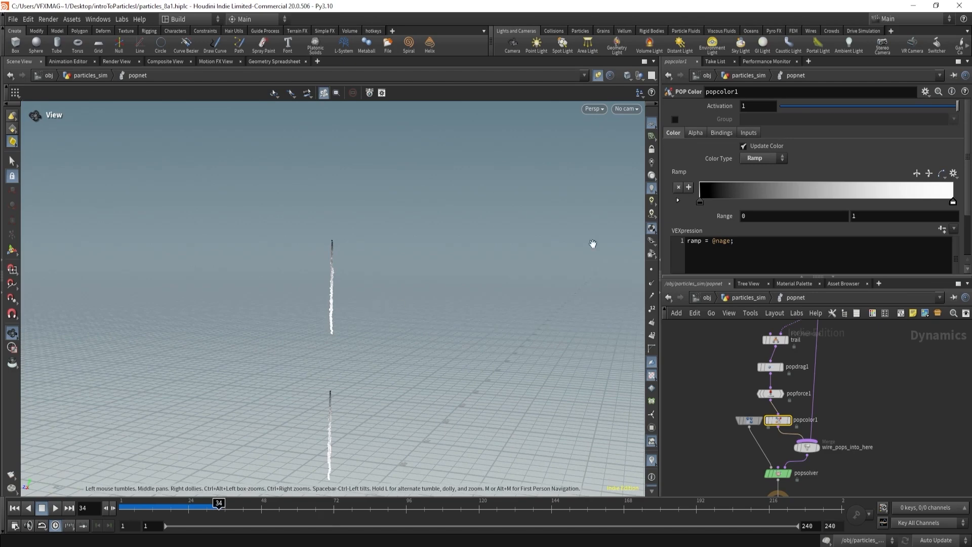
{"action": "mouse_move", "coordinate": [699, 202]}
{"action": "left_mouse_down"}
{"action": "mouse_move", "coordinate": [946, 201]}
{"action": "mouse_move", "coordinate": [699, 202]}
{"action": "left_mouse_up"}
{"action": "left_click_drag", "start_coordinate": [852, 201], "coordinate": [672, 206]}
{"action": "left_click_drag", "start_coordinate": [882, 202], "coordinate": [964, 204]}
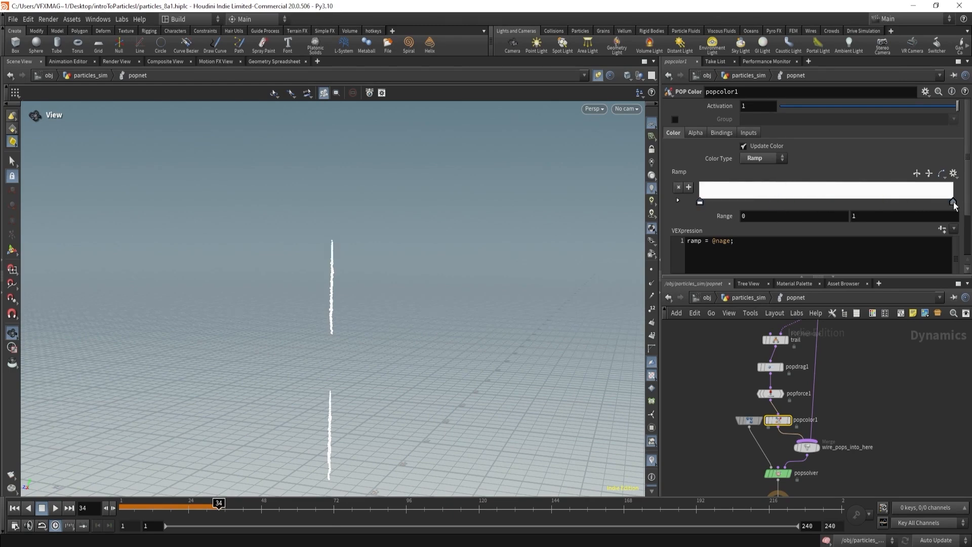
Set popcolor1's ramp to run from yellow at the start point to black at the end point.
{"action": "double_click", "coordinate": [953, 202]}
{"action": "left_click_drag", "start_coordinate": [852, 266], "coordinate": [810, 261]}
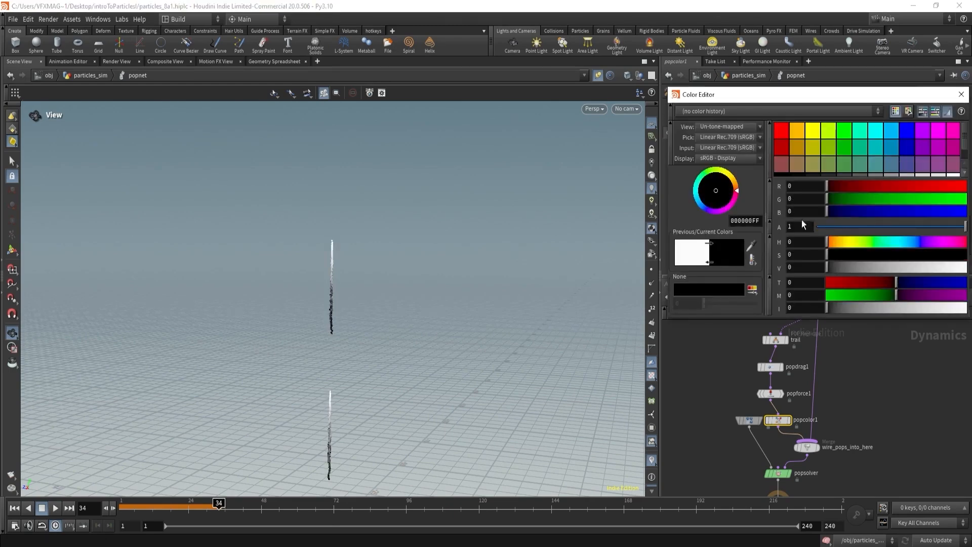
{"action": "left_click", "coordinate": [961, 94]}
{"action": "double_click", "coordinate": [699, 203]}
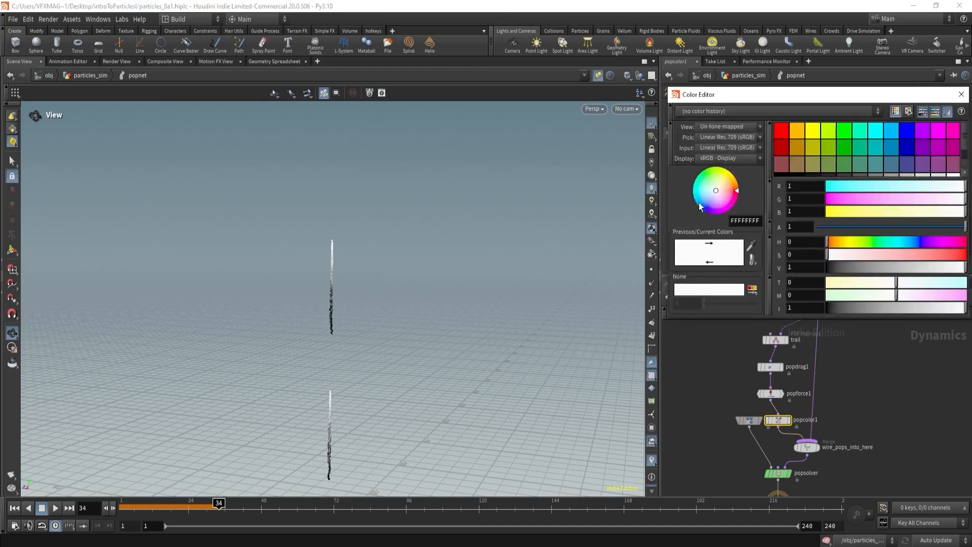
{"action": "left_click", "coordinate": [807, 135]}
{"action": "left_click", "coordinate": [961, 94]}
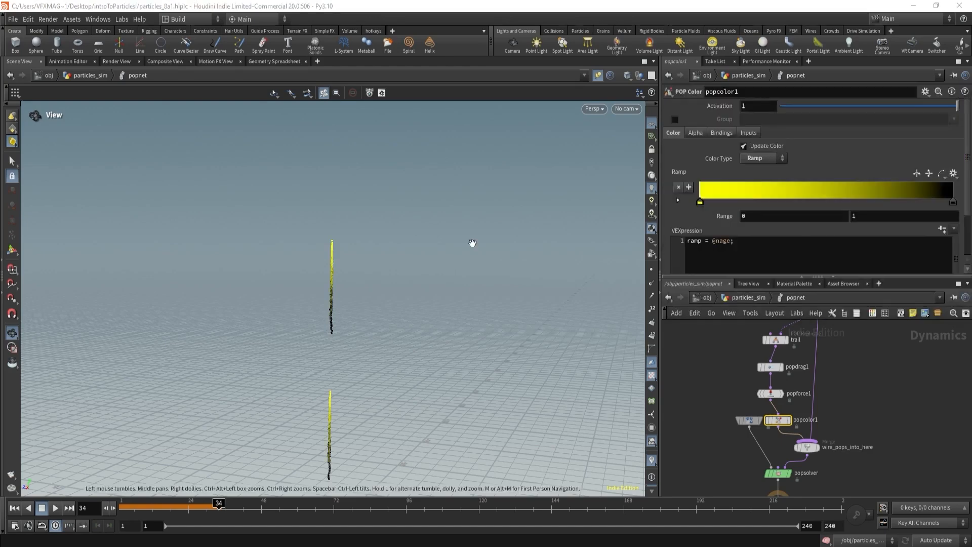
{"action": "left_click_drag", "start_coordinate": [564, 228], "coordinate": [239, 294]}
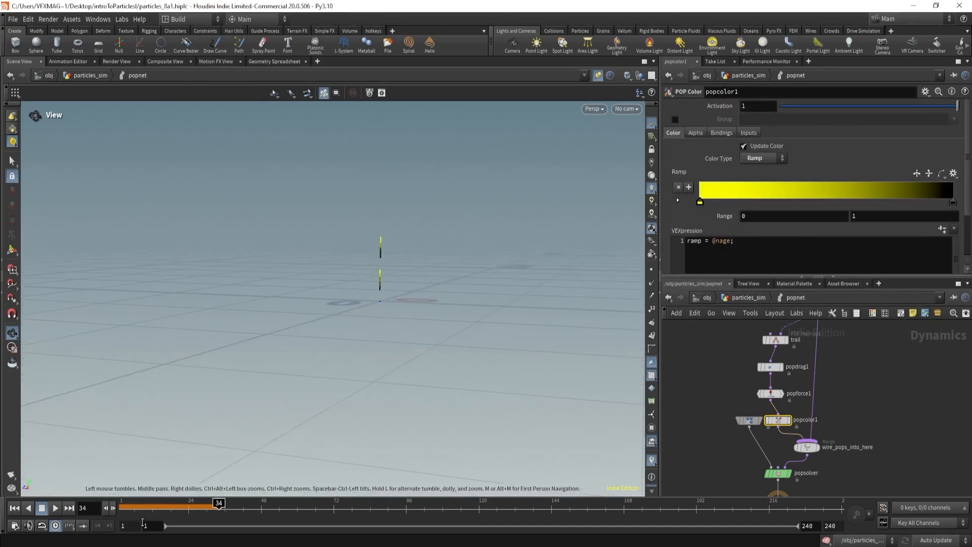
{"action": "left_click_drag", "start_coordinate": [121, 505], "coordinate": [370, 505]}
{"action": "left_click_drag", "start_coordinate": [373, 320], "coordinate": [427, 325]}
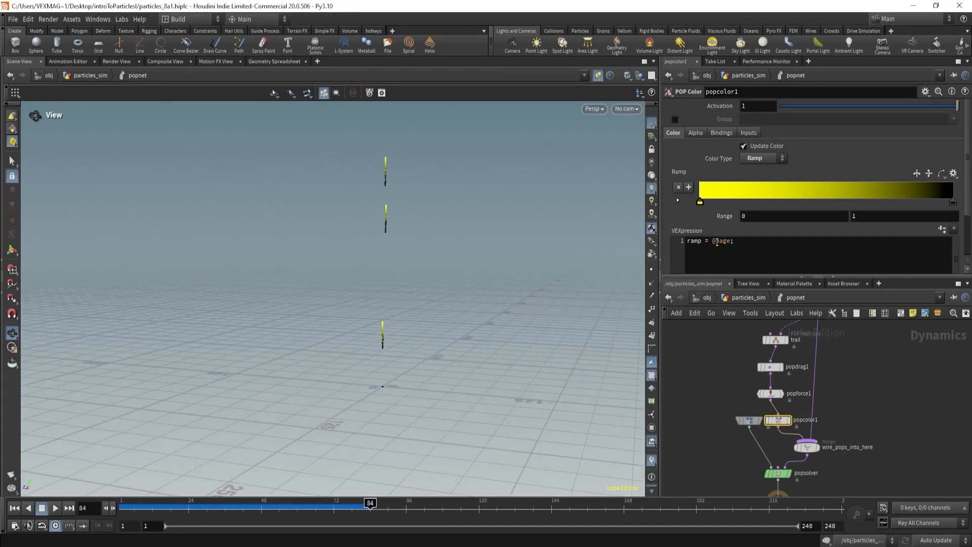
{"action": "left_click_drag", "start_coordinate": [710, 242], "coordinate": [723, 245]}
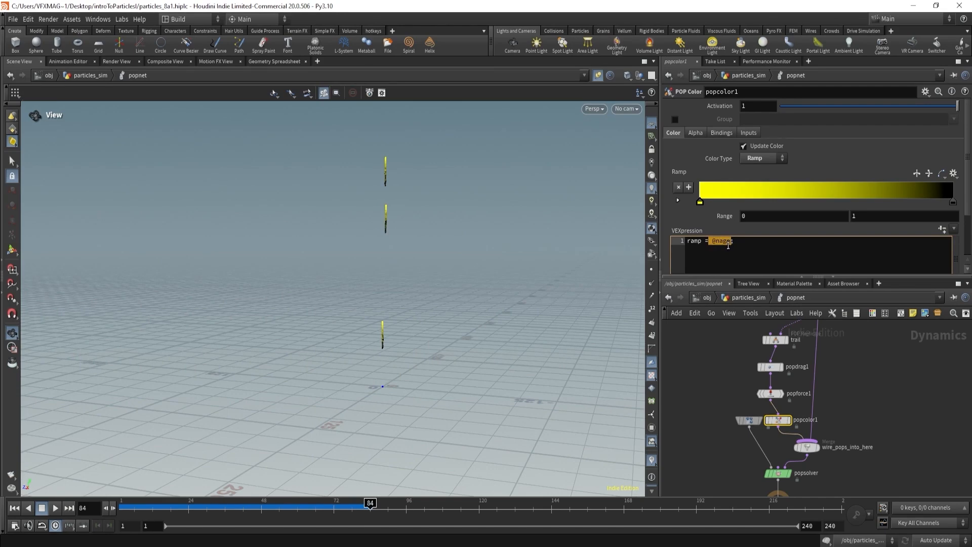
Select the popsolver node inside popnet and check its node info.
{"action": "middle_click_drag", "start_coordinate": [715, 428], "coordinate": [698, 388]}
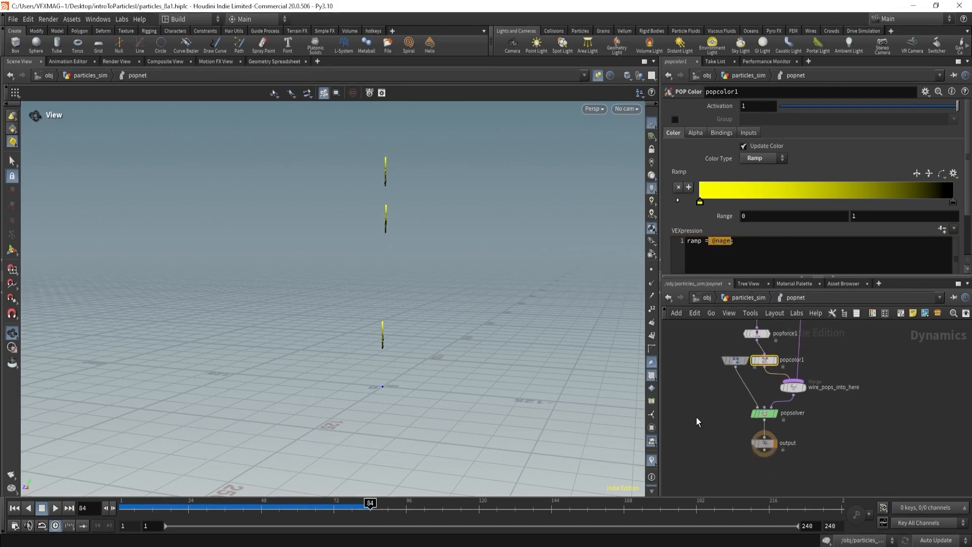
{"action": "left_click", "coordinate": [764, 414]}
{"action": "middle_click", "coordinate": [767, 416]}
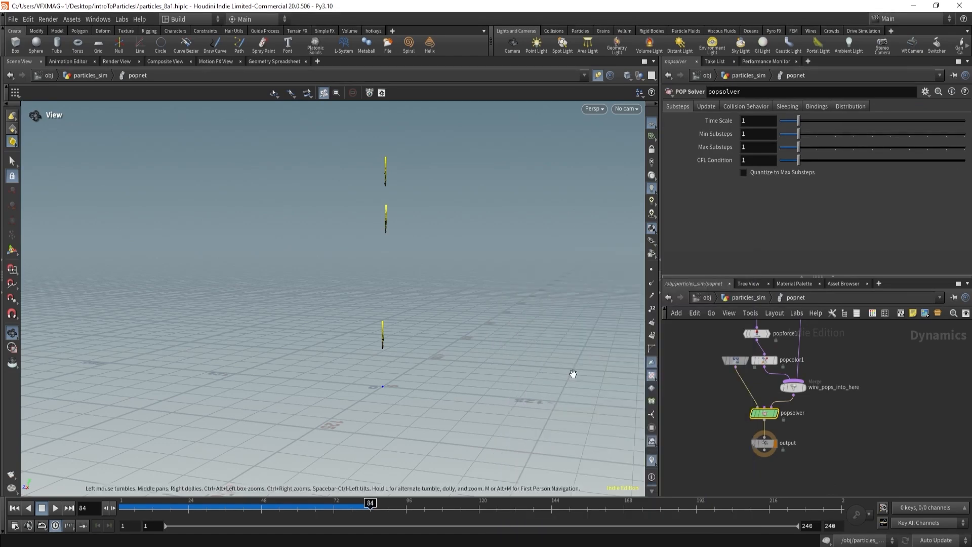
Go up to the particles_sim level, add a Null wired to popnet's output and display it.
{"action": "left_click", "coordinate": [747, 298]}
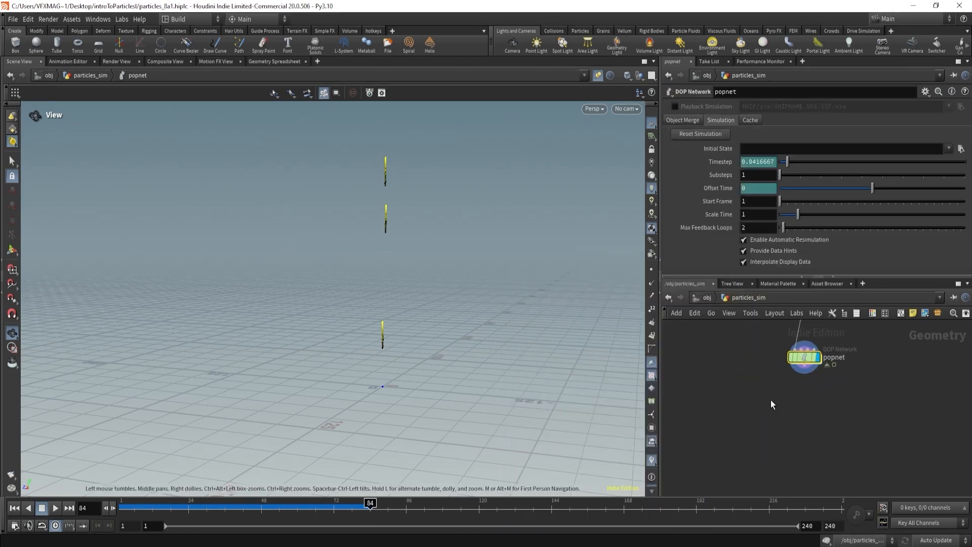
{"action": "key", "text": "n"}
{"action": "left_click", "coordinate": [800, 428]}
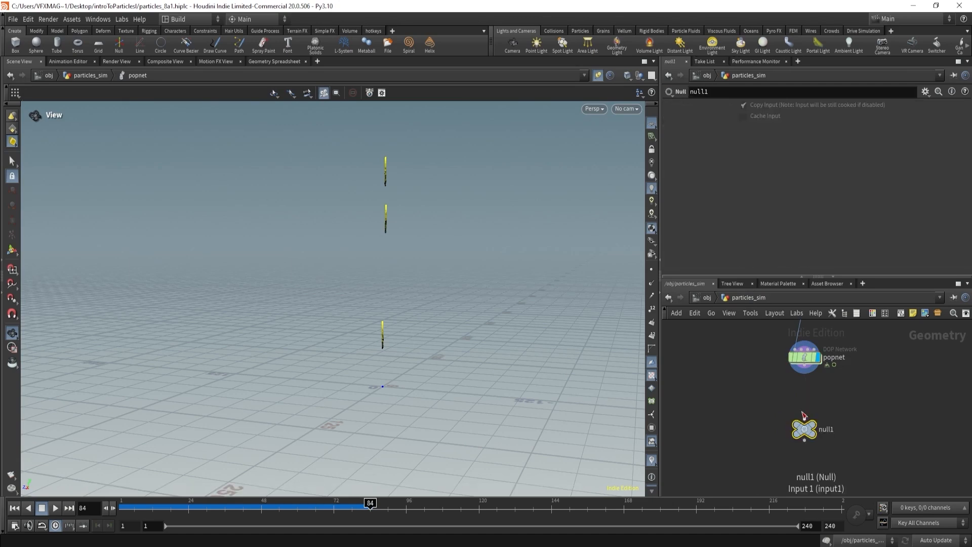
{"action": "left_click", "coordinate": [804, 365]}
{"action": "left_click", "coordinate": [805, 419]}
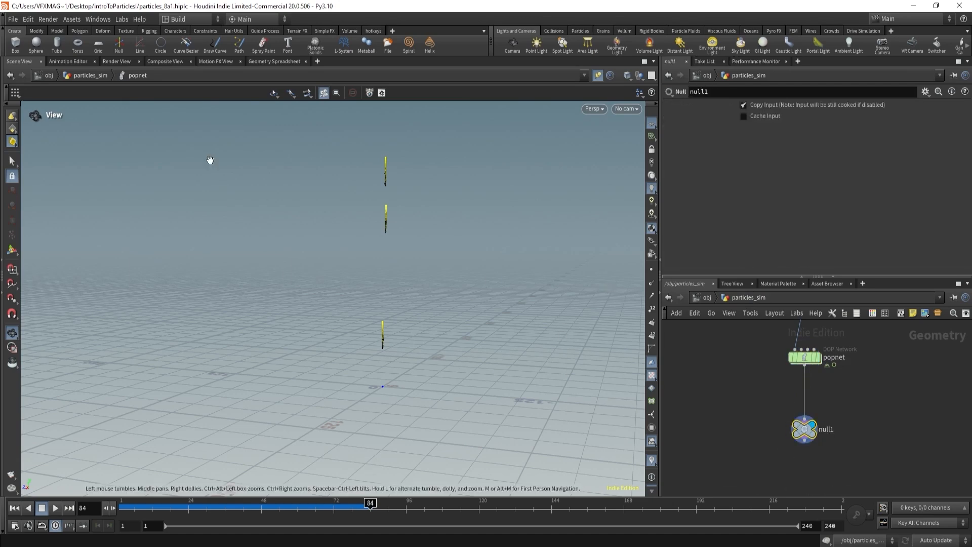
Examine null1's point, primitive and detail attributes in the Geometry Spreadsheet.
{"action": "left_click", "coordinate": [276, 61]}
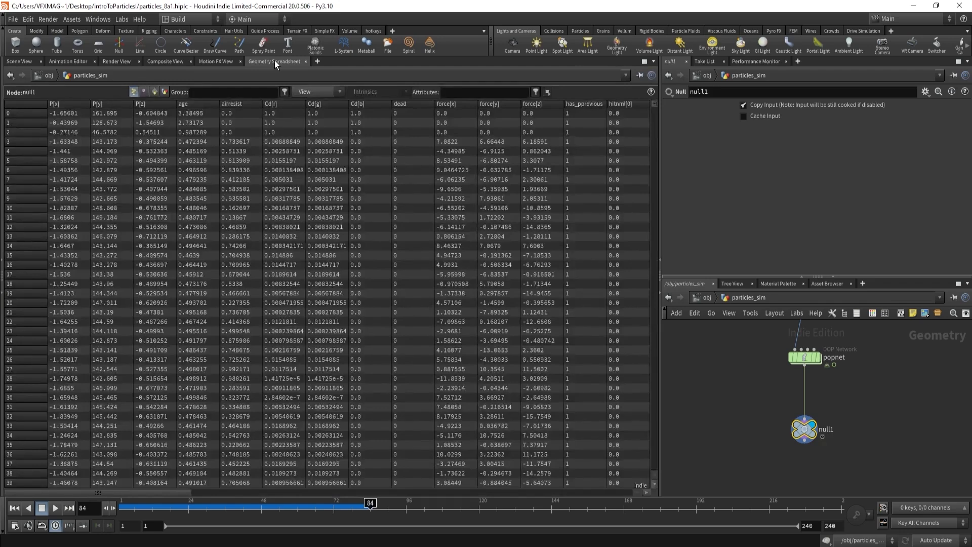
{"action": "left_click", "coordinate": [154, 92]}
{"action": "left_click", "coordinate": [163, 93]}
{"action": "left_click", "coordinate": [154, 92]}
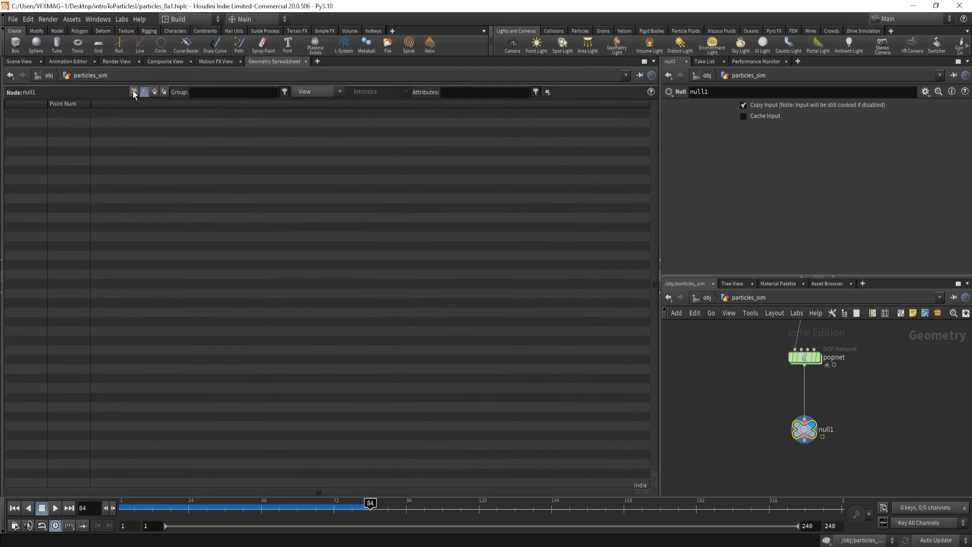
{"action": "left_click", "coordinate": [133, 92]}
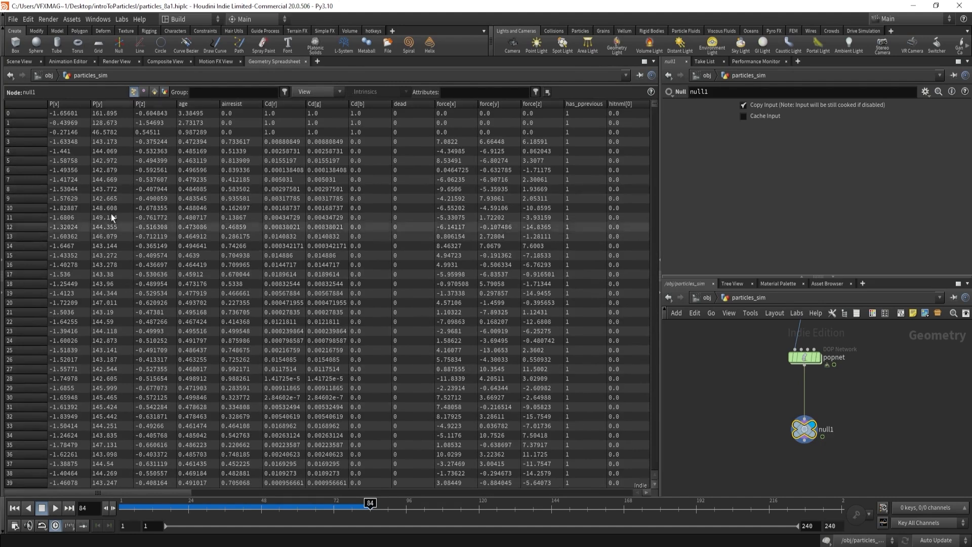
{"action": "left_click_drag", "start_coordinate": [700, 391], "coordinate": [886, 479]}
{"action": "left_click_drag", "start_coordinate": [678, 379], "coordinate": [919, 467]}
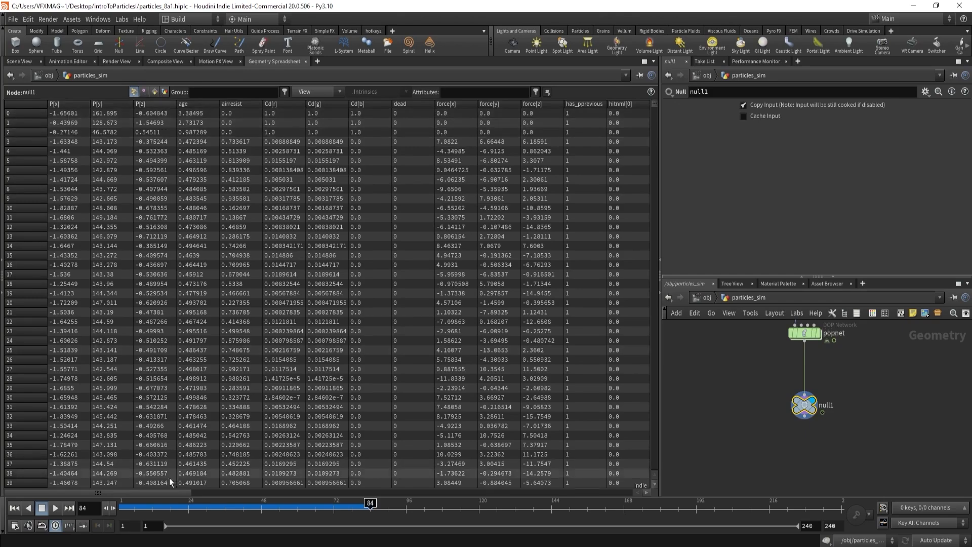
{"action": "left_click_drag", "start_coordinate": [153, 491], "coordinate": [112, 491]}
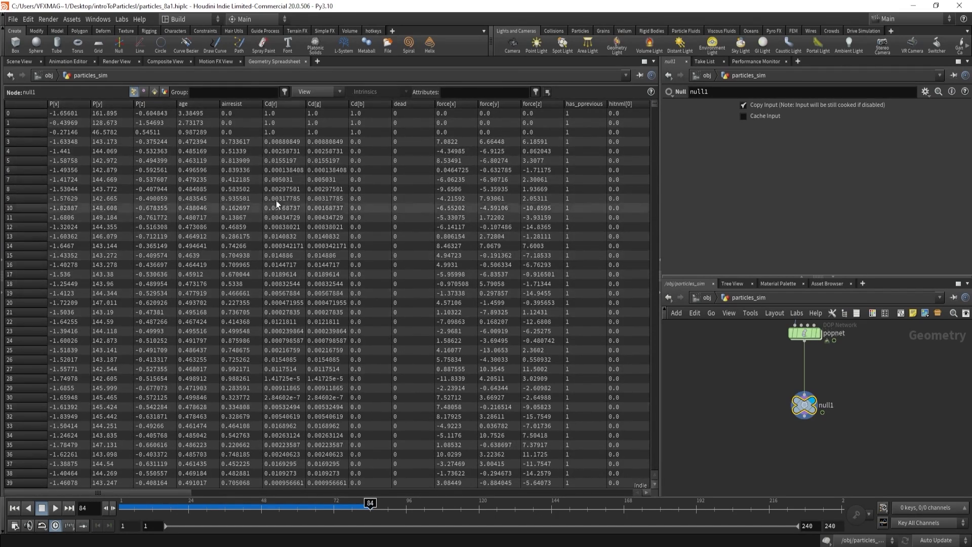
Sort the spreadsheet points by age and by airresist, checking the values at frames 72 and 39.
{"action": "left_click", "coordinate": [193, 103]}
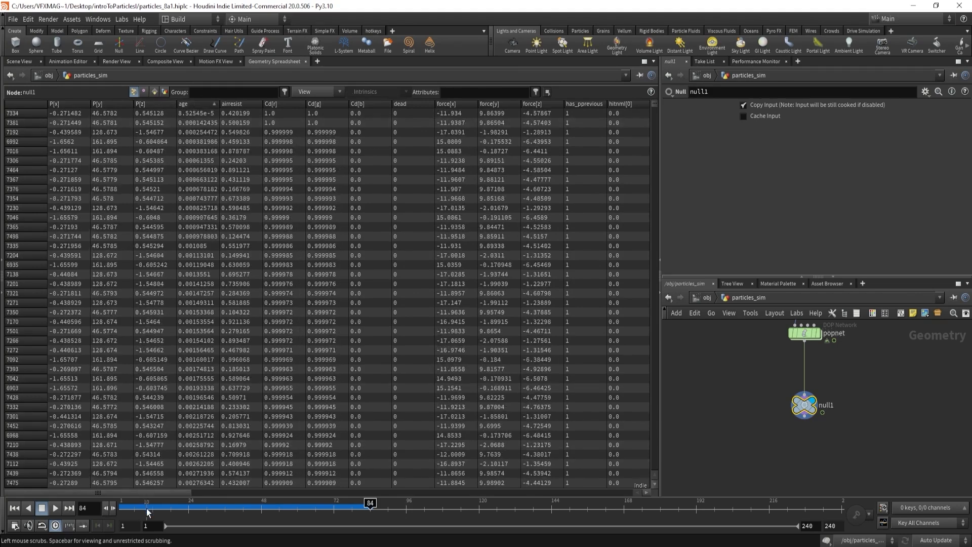
{"action": "left_click_drag", "start_coordinate": [148, 512], "coordinate": [336, 520]}
{"action": "left_click", "coordinate": [188, 104]}
{"action": "left_click", "coordinate": [239, 104]}
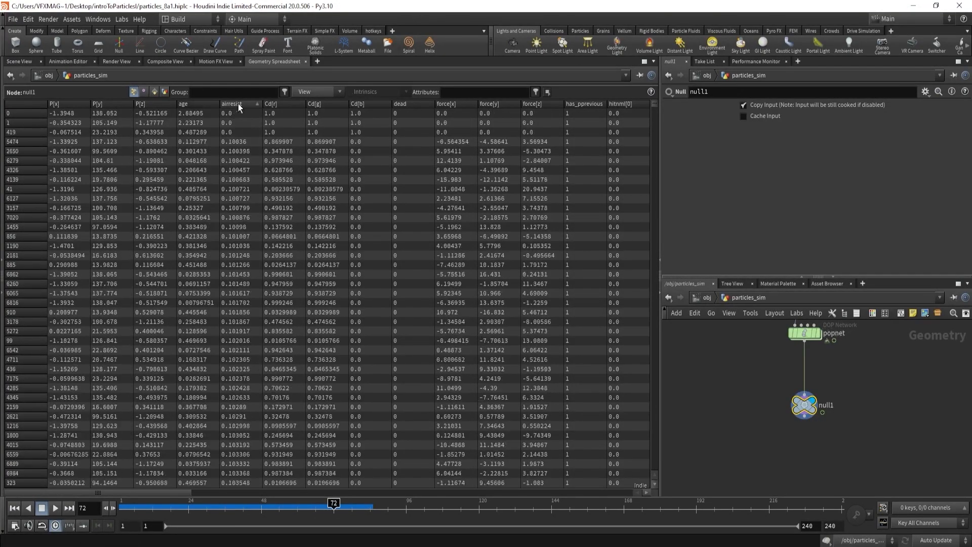
{"action": "left_click", "coordinate": [239, 104]}
{"action": "left_click_drag", "start_coordinate": [334, 504], "coordinate": [234, 503]}
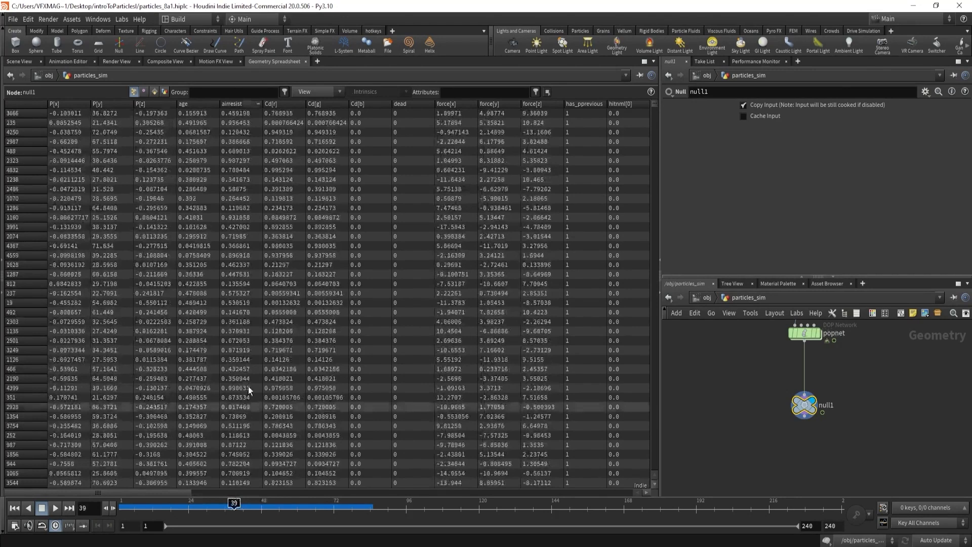
{"action": "left_click", "coordinate": [236, 104]}
{"action": "left_click", "coordinate": [235, 105]}
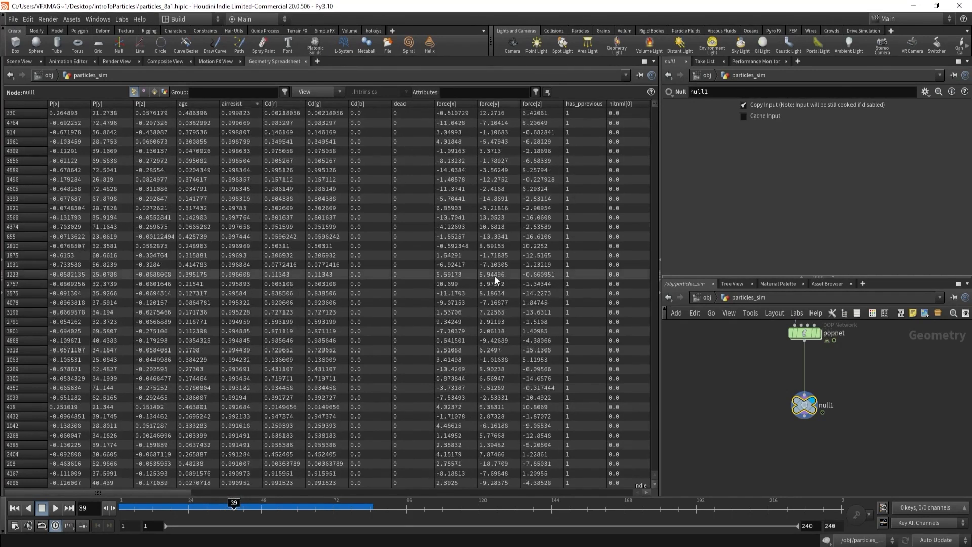
Pin the Geometry Spreadsheet to null1 and check its attribute columns while popdrag1 inside popnet is temporarily bypassed.
{"action": "left_click", "coordinate": [639, 75]}
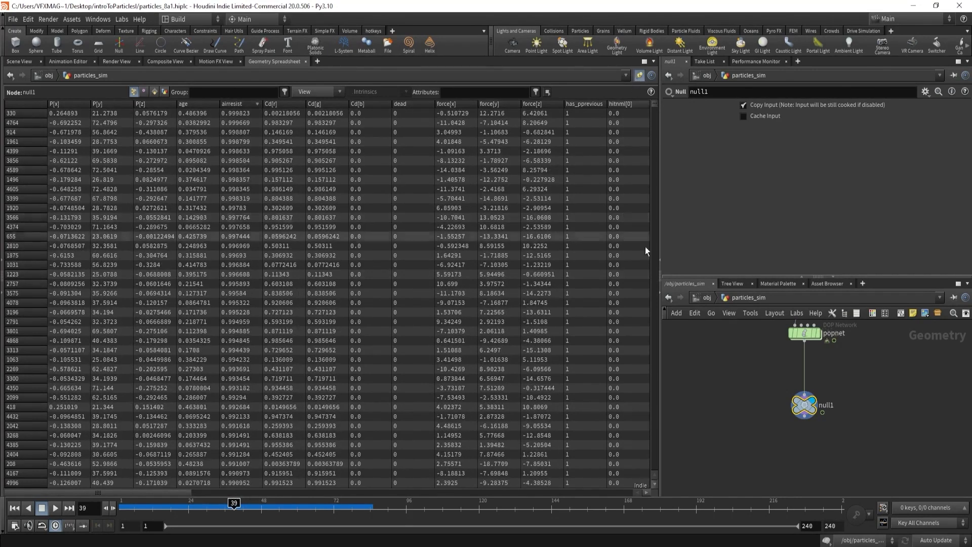
{"action": "double_click", "coordinate": [797, 334]}
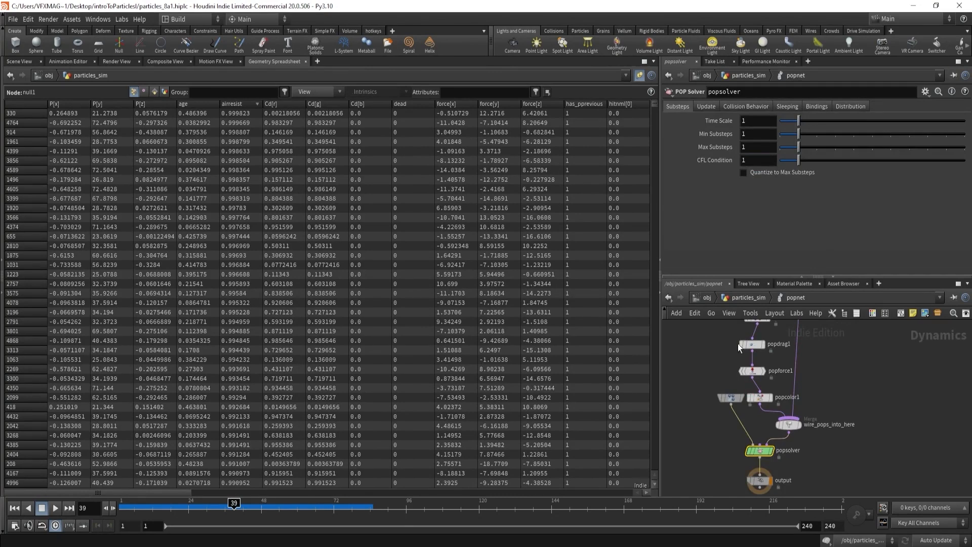
{"action": "left_click", "coordinate": [743, 298]}
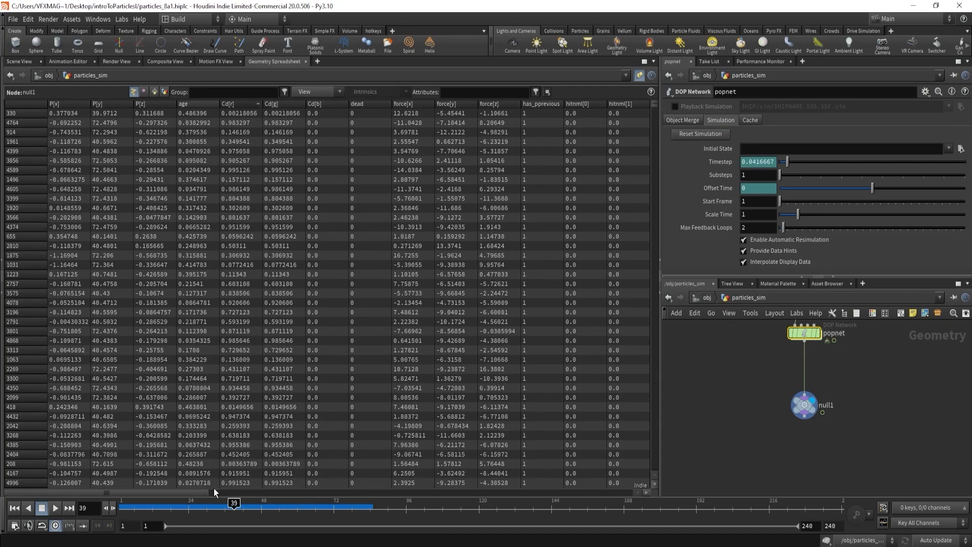
{"action": "mouse_move", "coordinate": [215, 490]}
{"action": "left_mouse_down"}
{"action": "mouse_move", "coordinate": [438, 492]}
{"action": "mouse_move", "coordinate": [198, 492]}
{"action": "left_mouse_up"}
{"action": "double_click", "coordinate": [804, 333]}
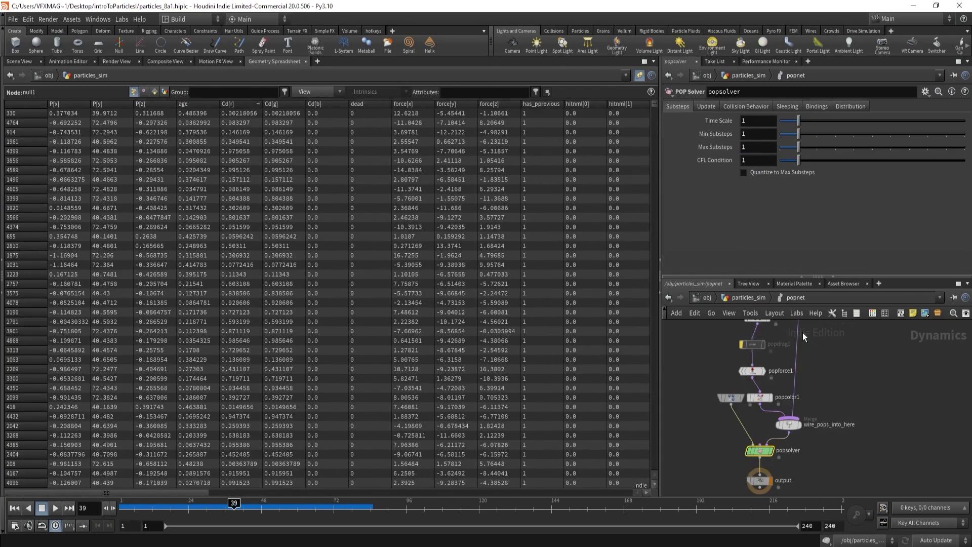
{"action": "left_click", "coordinate": [741, 344]}
Turn off Use VEXpressions on popdrag1 to compare the points sorted by airresist, and turn it back on.
{"action": "left_click", "coordinate": [754, 345]}
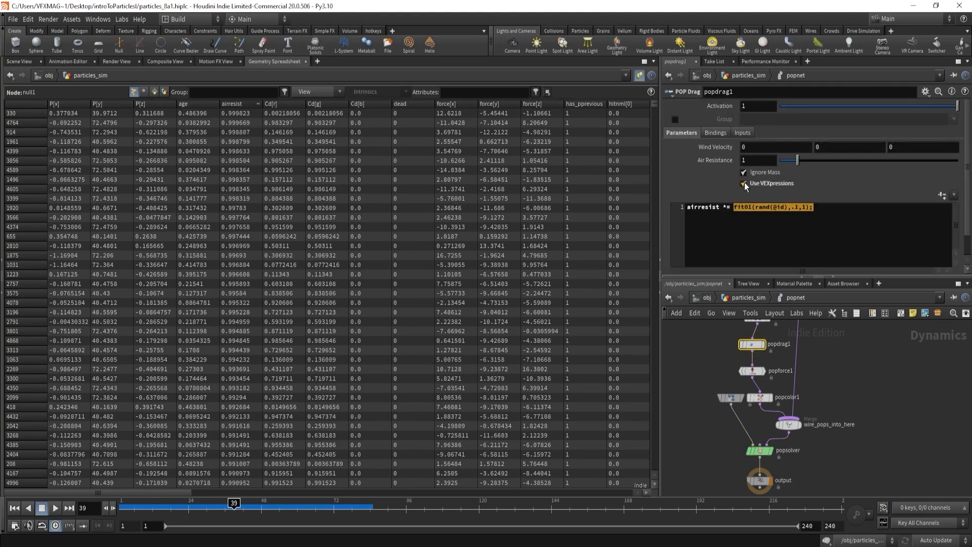
{"action": "left_click", "coordinate": [744, 183]}
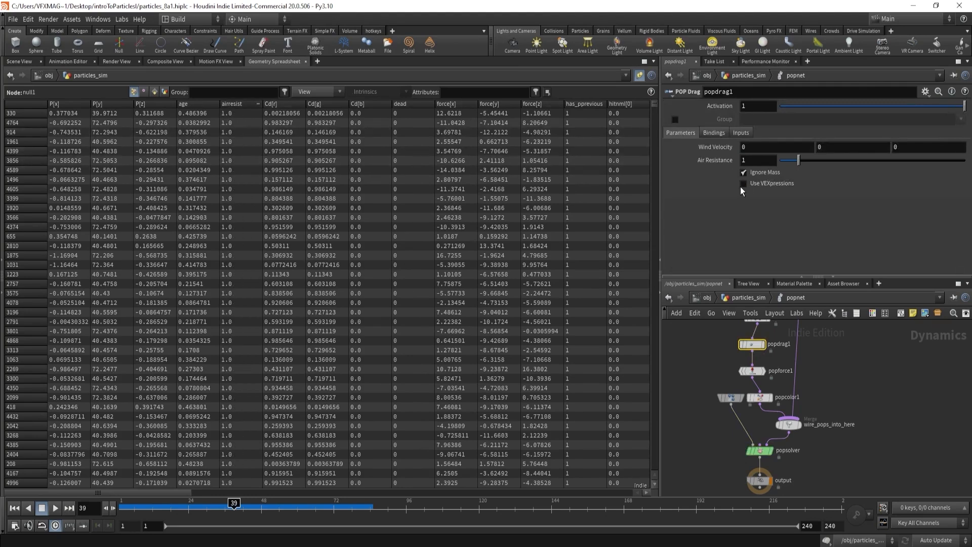
{"action": "left_click", "coordinate": [243, 103]}
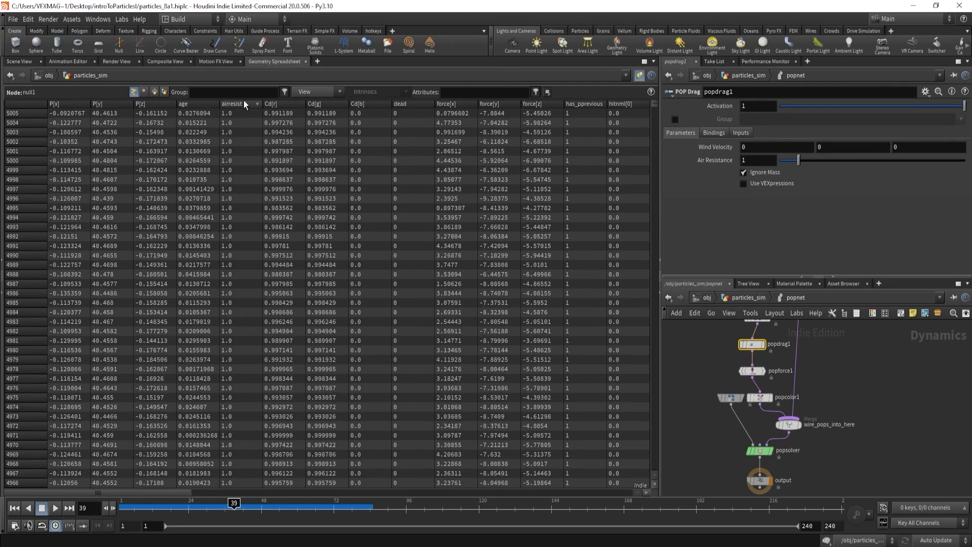
{"action": "left_click", "coordinate": [744, 183]}
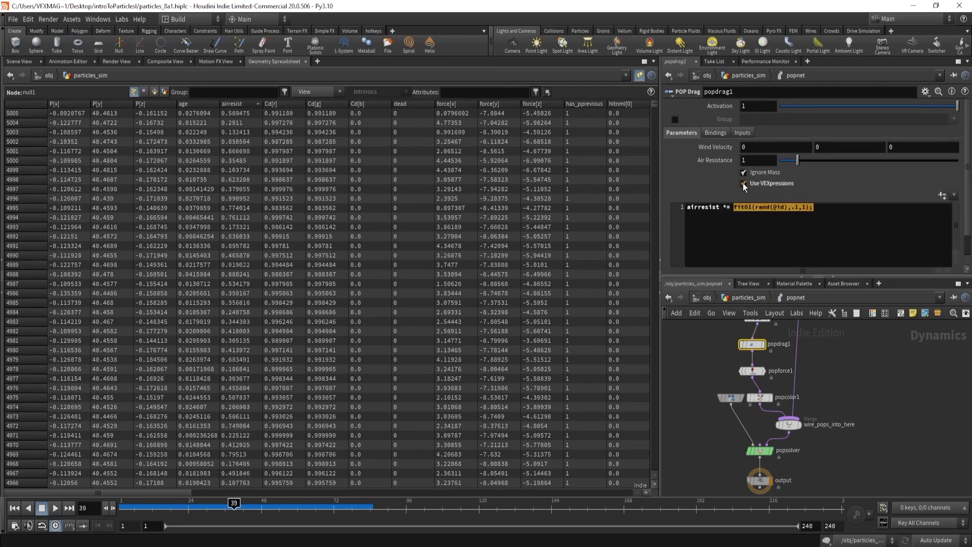
Return to particles_sim, check null1's node info and filter the spreadsheet to the age and life attributes.
{"action": "left_click", "coordinate": [743, 297]}
{"action": "left_click_drag", "start_coordinate": [755, 384], "coordinate": [844, 432]}
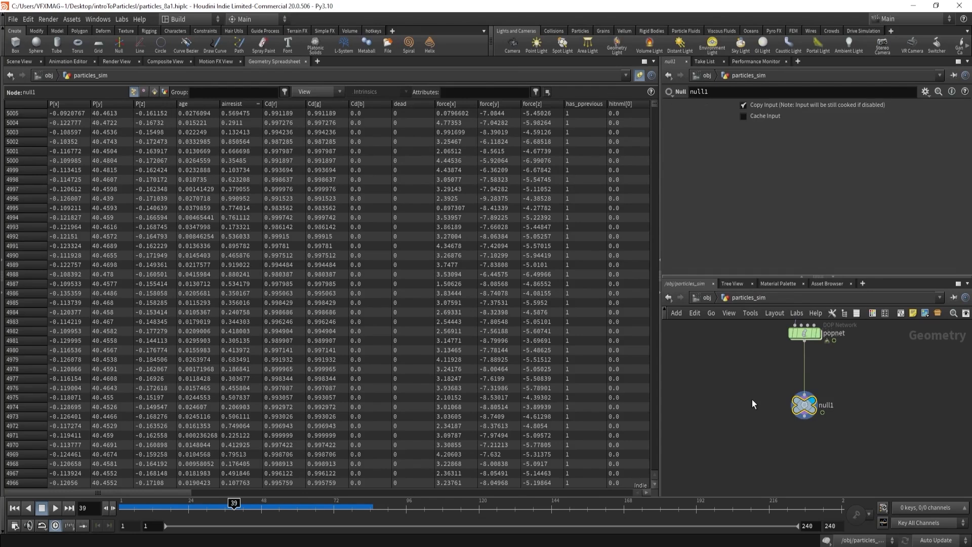
{"action": "middle_click", "coordinate": [806, 409]}
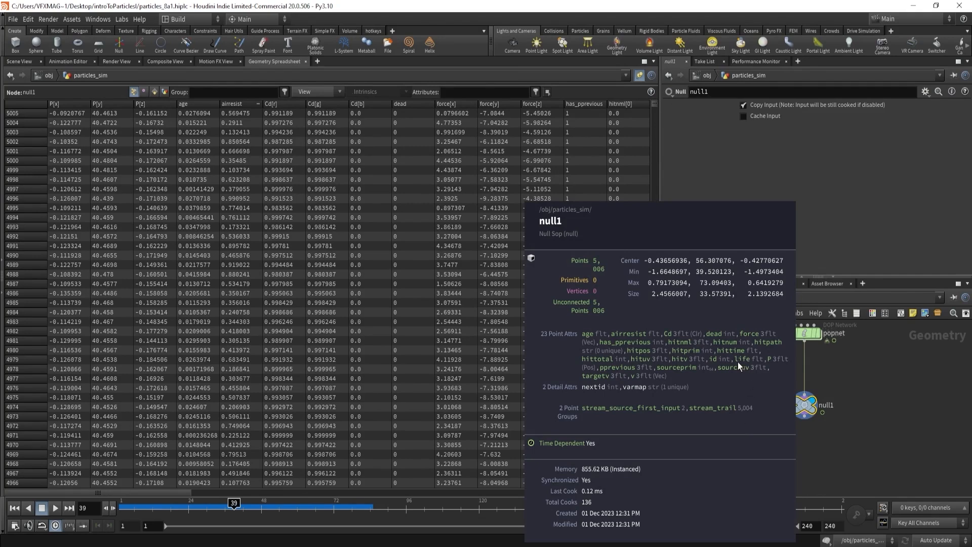
{"action": "left_click", "coordinate": [471, 94]}
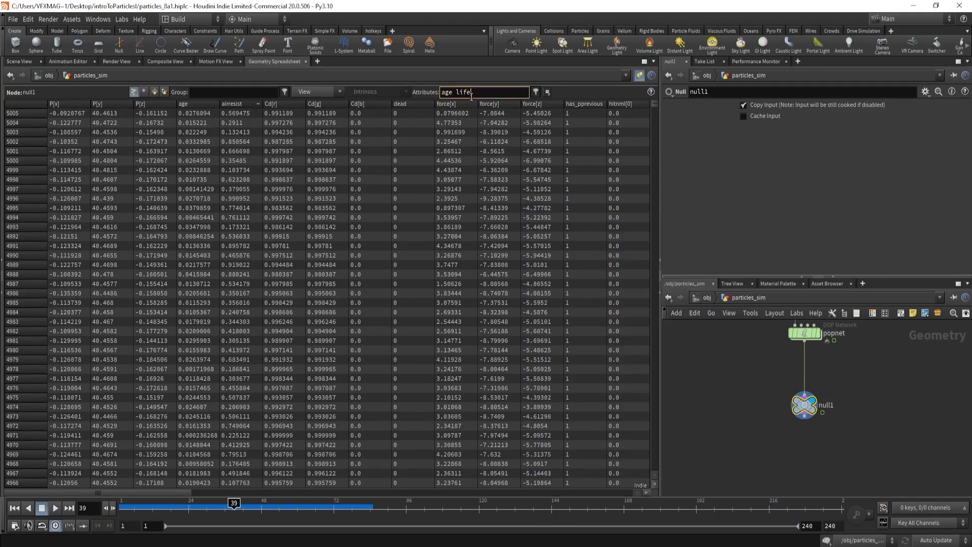
{"action": "key", "text": "Return"}
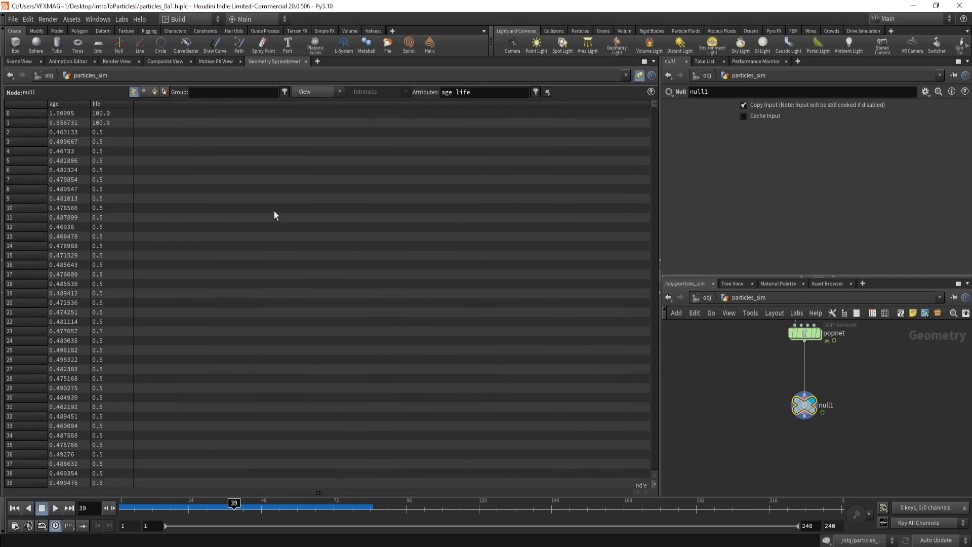
Check the Life Expectancy among the birth settings of source_first_input inside popnet, and return to null1 in particles_sim.
{"action": "double_click", "coordinate": [805, 330]}
{"action": "middle_click_drag", "start_coordinate": [729, 354], "coordinate": [718, 463]}
{"action": "left_click", "coordinate": [792, 369]}
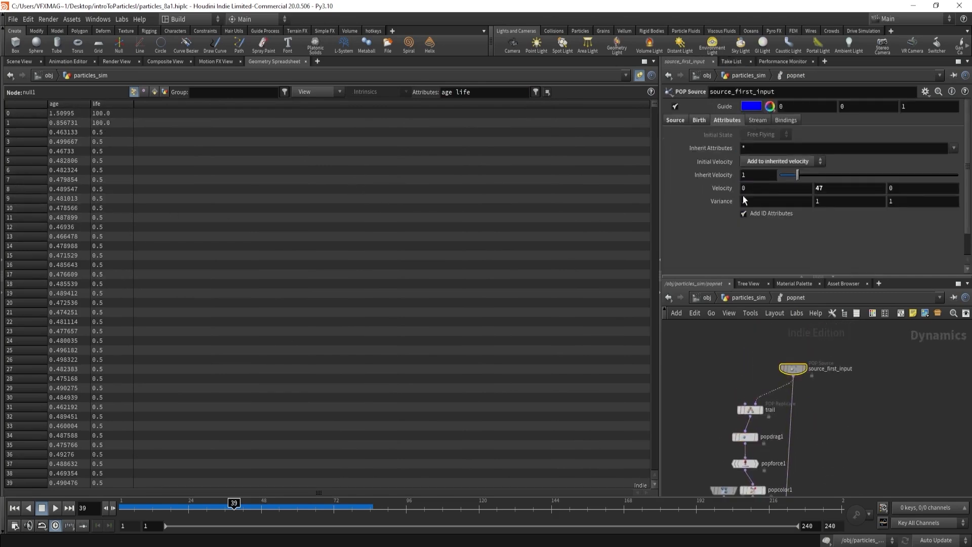
{"action": "left_click", "coordinate": [700, 120]}
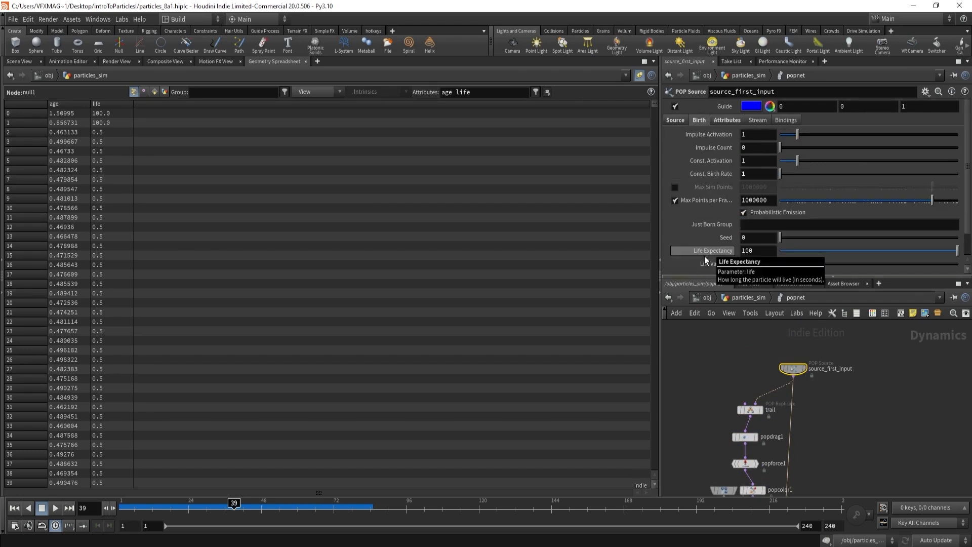
{"action": "left_click", "coordinate": [744, 298]}
{"action": "left_click", "coordinate": [805, 408]}
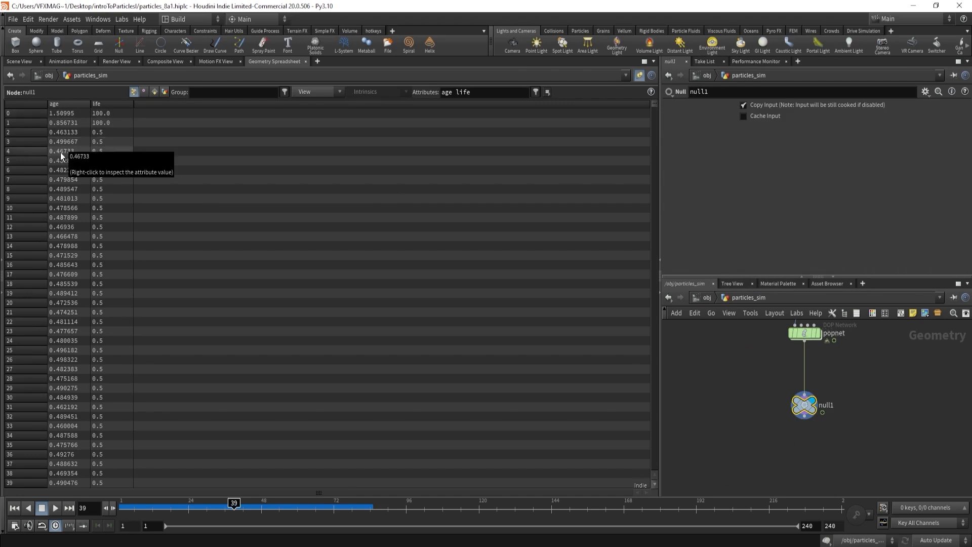
Scrub the timeline to frames 17, 38 and 52 and compare the age and life values of null1's points.
{"action": "left_click_drag", "start_coordinate": [127, 510], "coordinate": [168, 512]}
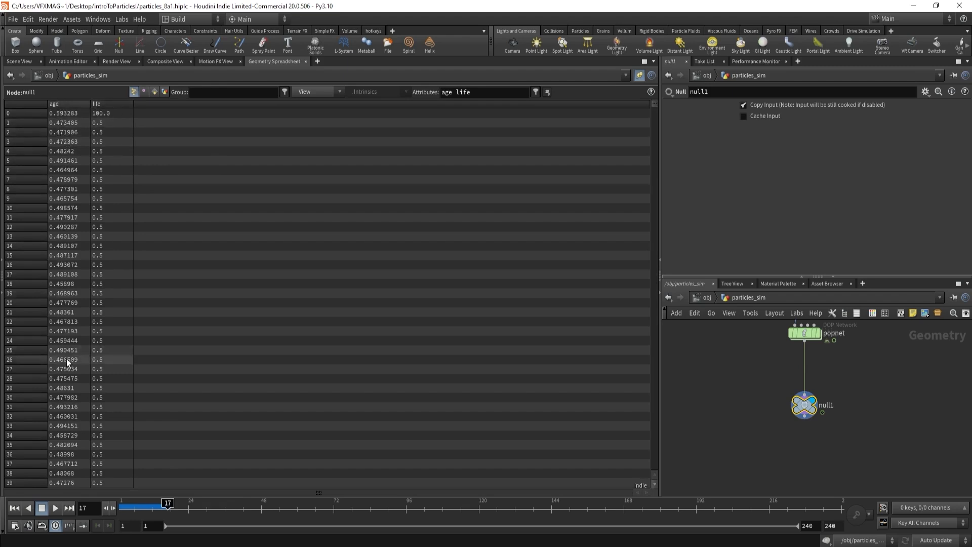
{"action": "left_click_drag", "start_coordinate": [168, 505], "coordinate": [231, 504]}
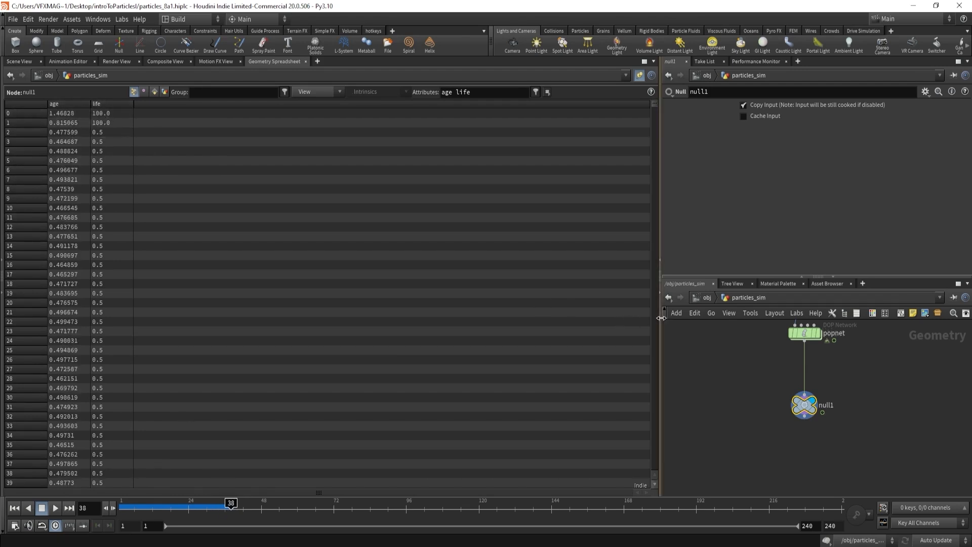
{"action": "left_click_drag", "start_coordinate": [232, 509], "coordinate": [280, 510]}
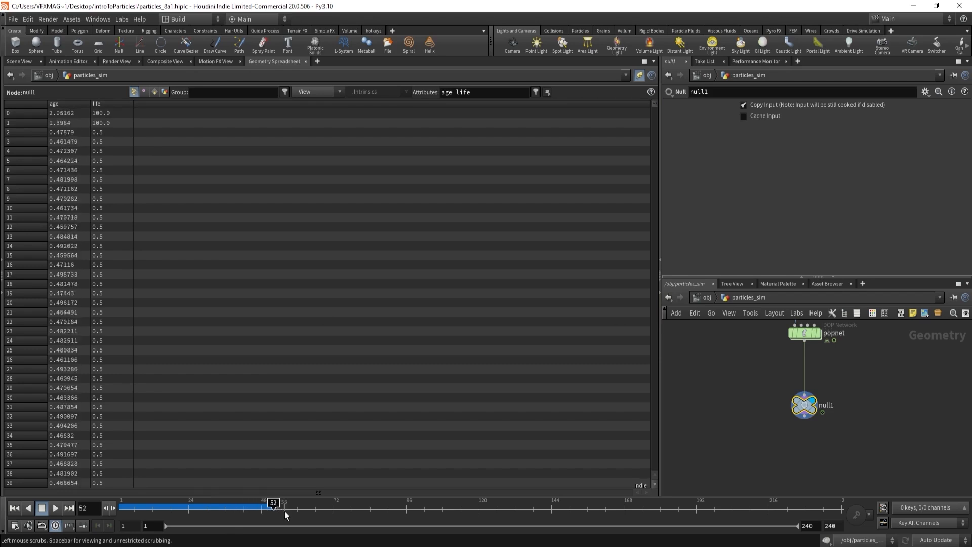
Add a Grid node to the particles_sim network, beside the popnet and null1 chain.
{"action": "left_click", "coordinate": [688, 386]}
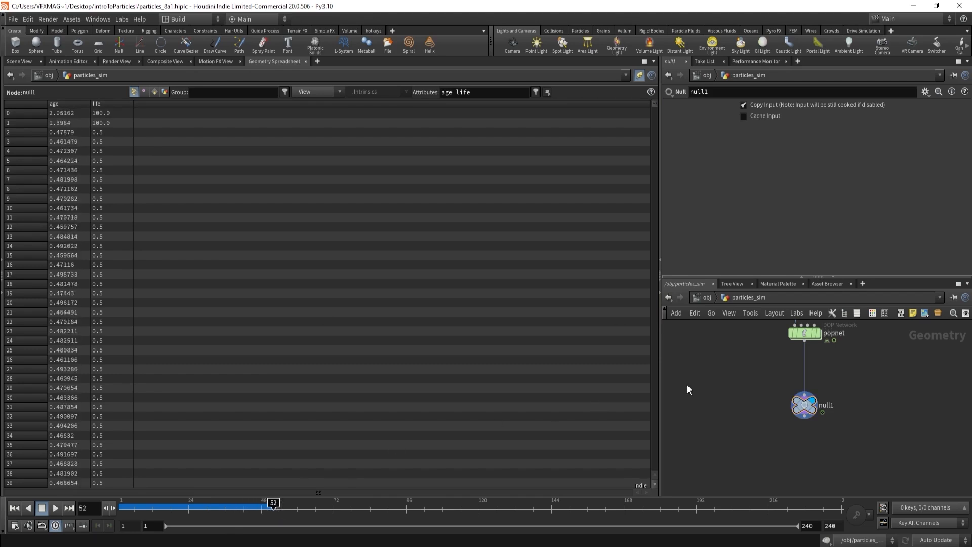
{"action": "key", "text": "Tab"}
{"action": "type", "text": "grid"}
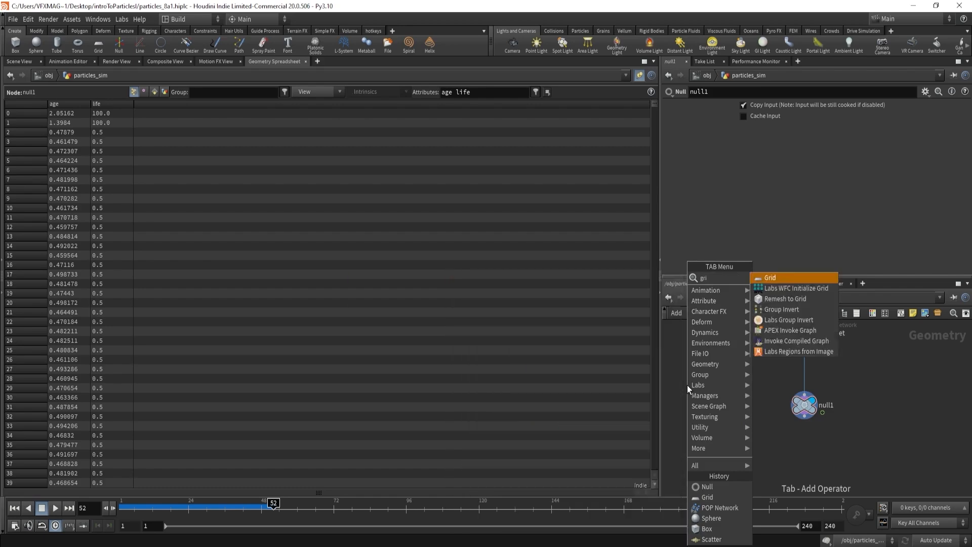
{"action": "key", "text": "Return"}
{"action": "left_click", "coordinate": [733, 379]}
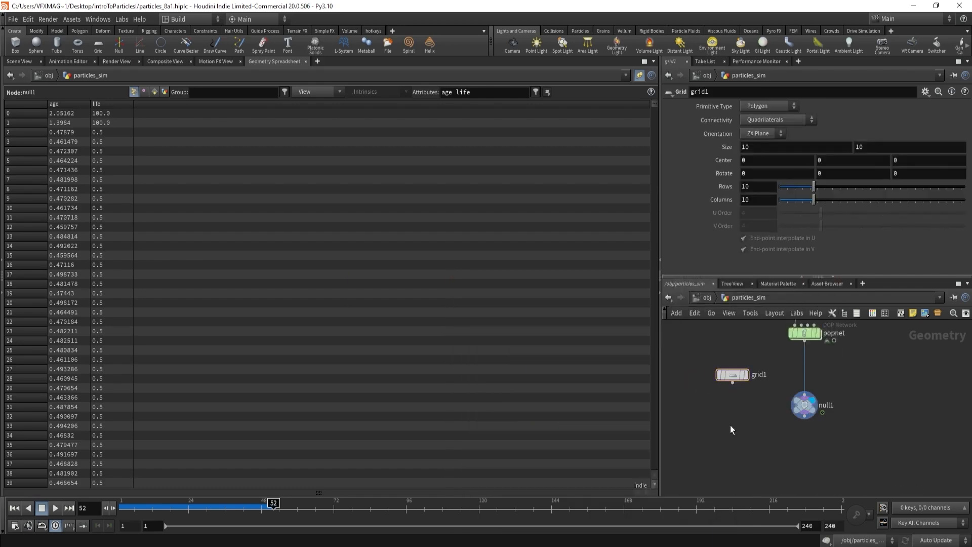
Add a Point Wrangle below grid1, connect the grid to its first input and display the wrangle.
{"action": "key", "text": "Tab"}
{"action": "type", "text": "pointwra"}
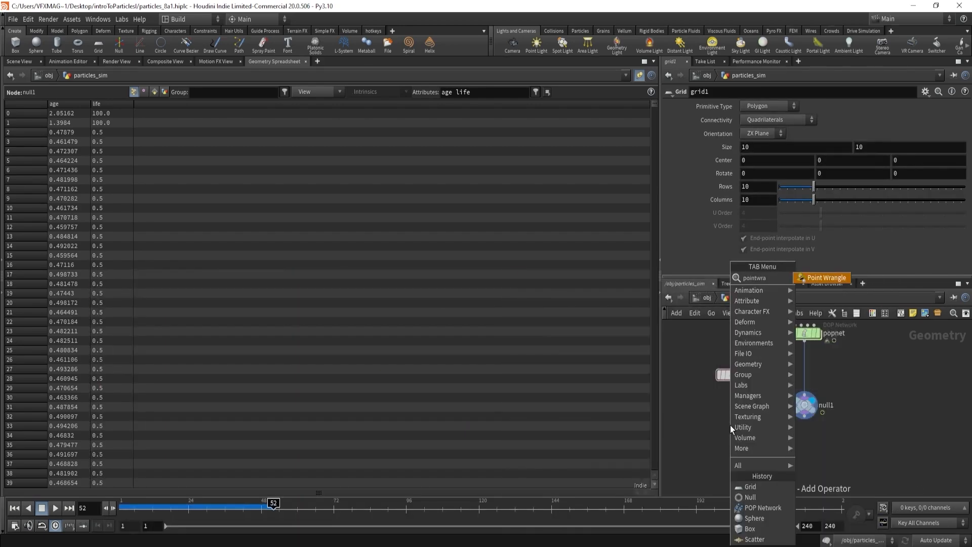
{"action": "key", "text": "Return"}
{"action": "left_click", "coordinate": [727, 423]}
{"action": "left_click_drag", "start_coordinate": [732, 383], "coordinate": [723, 416]}
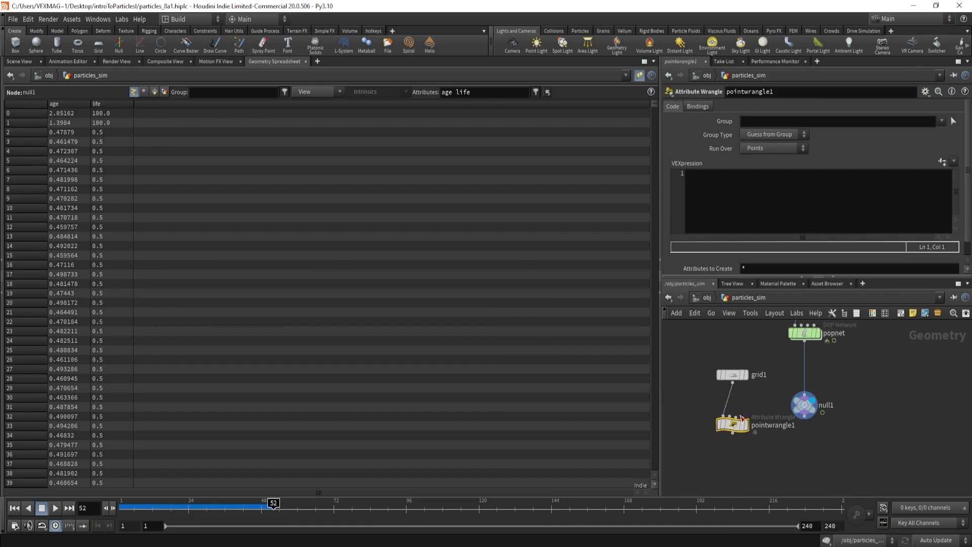
{"action": "left_click", "coordinate": [745, 426]}
{"action": "left_click", "coordinate": [713, 200]}
{"action": "type", "text": "@age"}
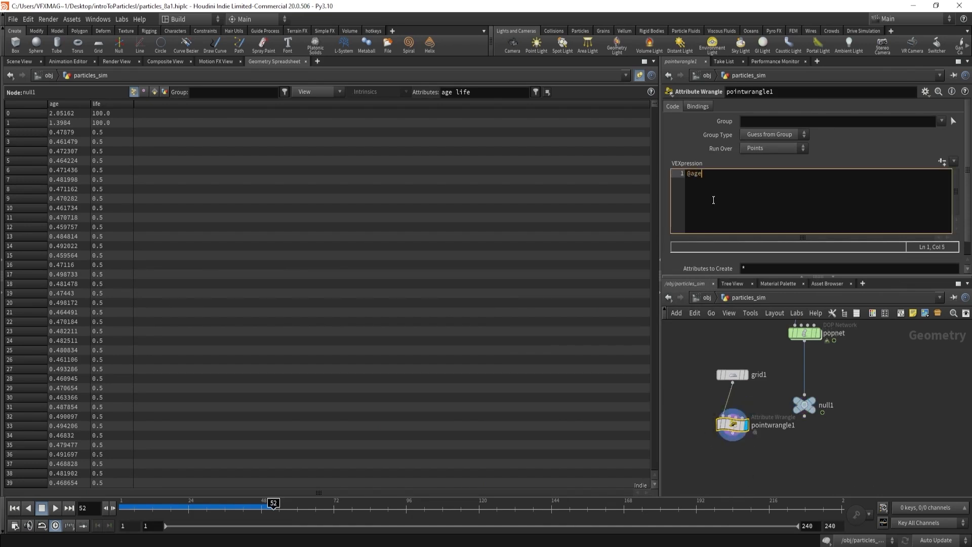
{"action": "type", "text": " = chf("}
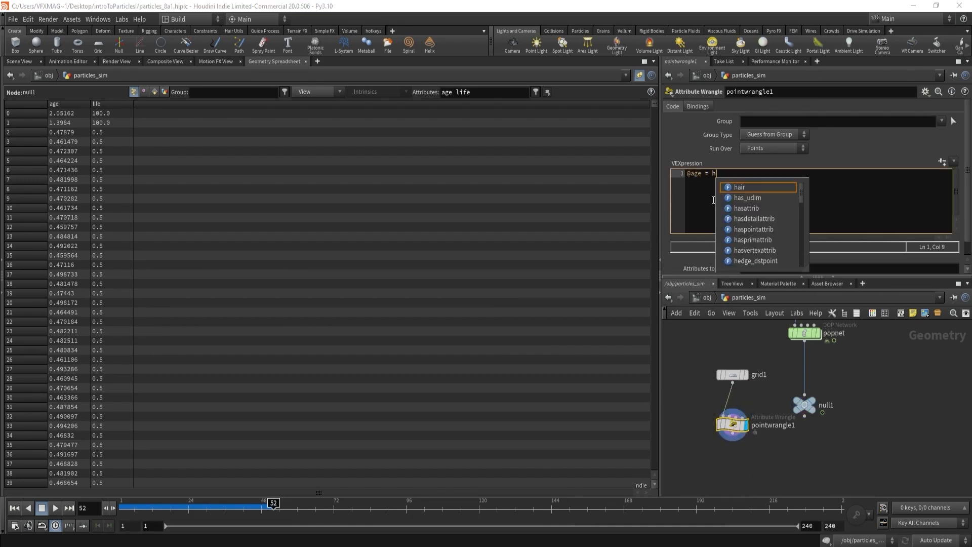
{"action": "type", "text": "\"age\");"}
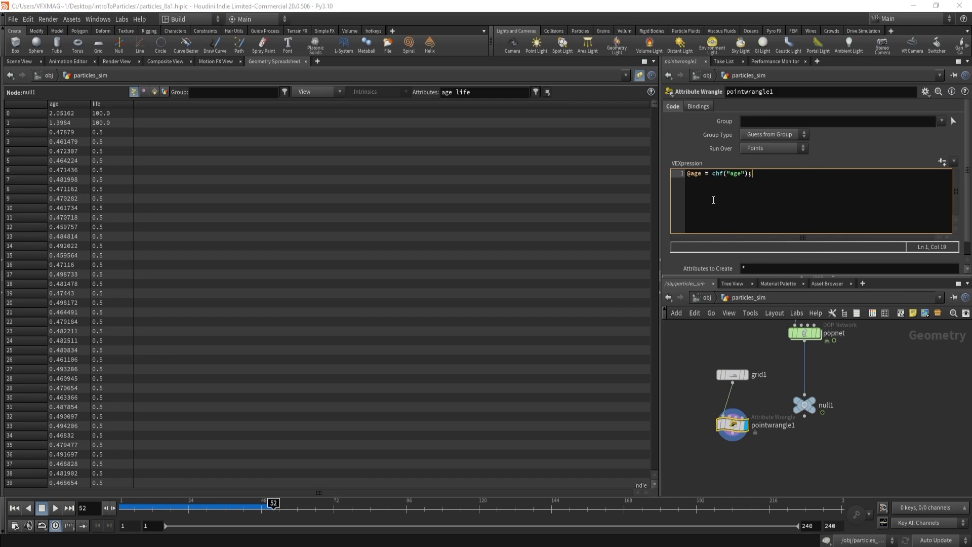
{"action": "key", "text": "Return"}
{"action": "type", "text": "@life = .5;"}
{"action": "key", "text": "Return"}
{"action": "key", "text": "Return"}
{"action": "type", "text": "@nage = "}
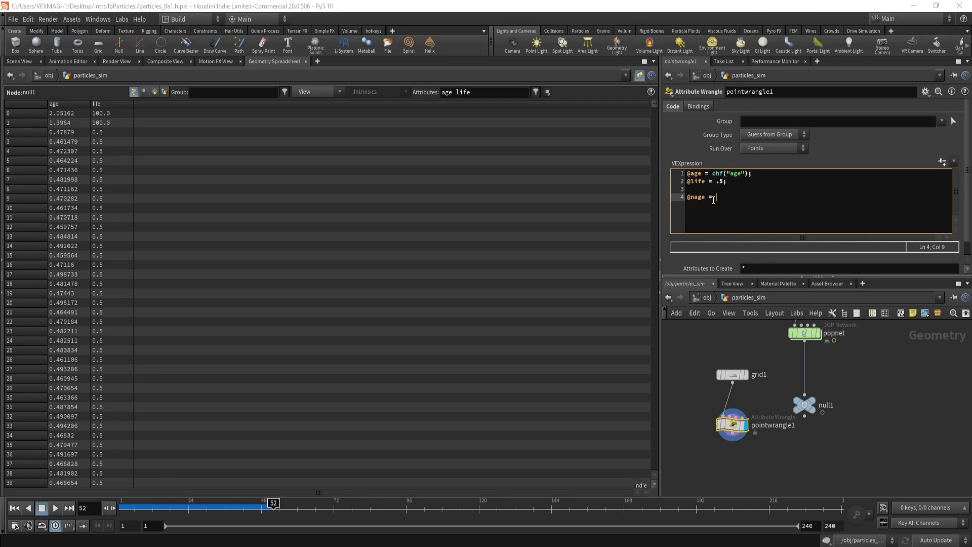
{"action": "type", "text": "age/life;"}
Clear the age life attribute filter and unpin the Geometry Spreadsheet so it follows the selected pointwrangle1.
{"action": "left_click", "coordinate": [470, 182]}
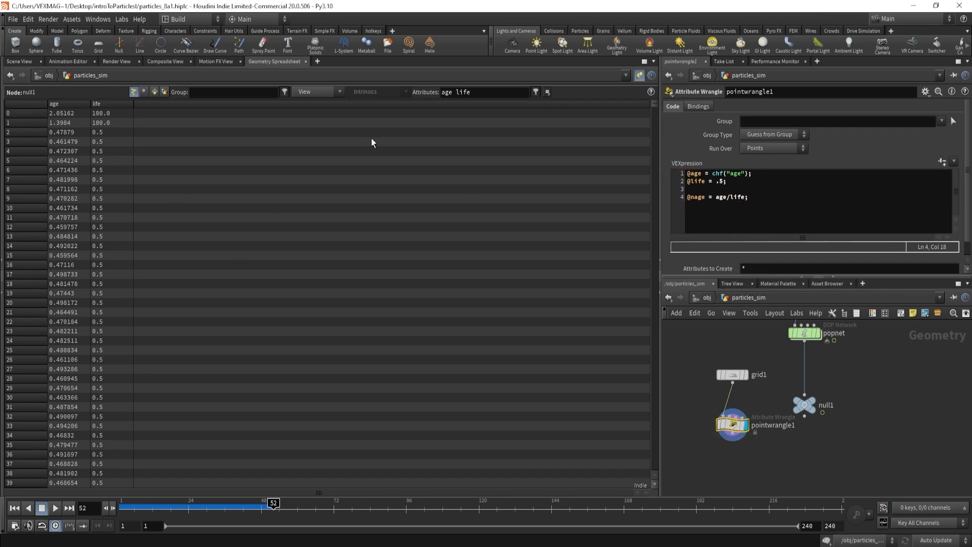
{"action": "left_click_drag", "start_coordinate": [491, 93], "coordinate": [369, 93]}
{"action": "key", "text": "BackSpace"}
{"action": "key", "text": "Return"}
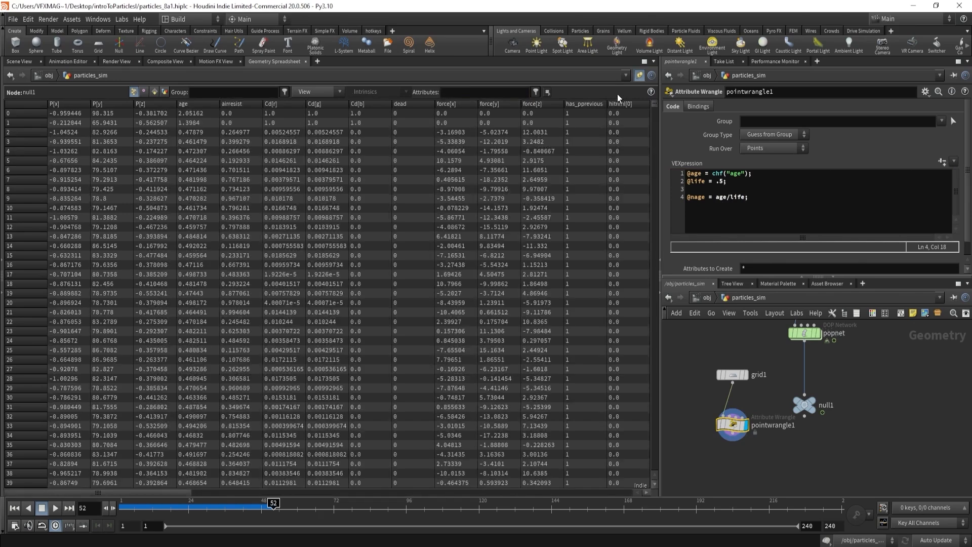
{"action": "left_click", "coordinate": [639, 77]}
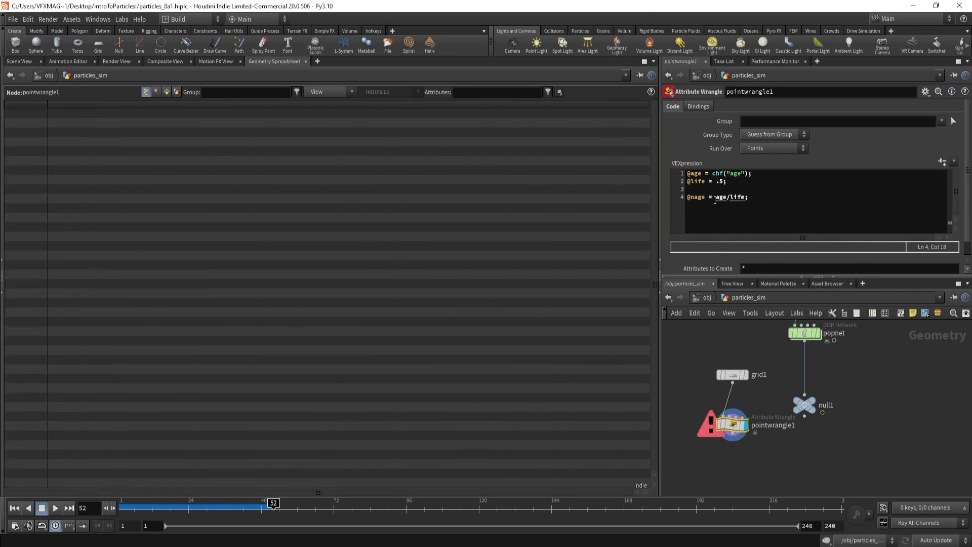
{"action": "left_click", "coordinate": [715, 199]}
{"action": "type", "text": "@"}
{"action": "left_click", "coordinate": [734, 197]}
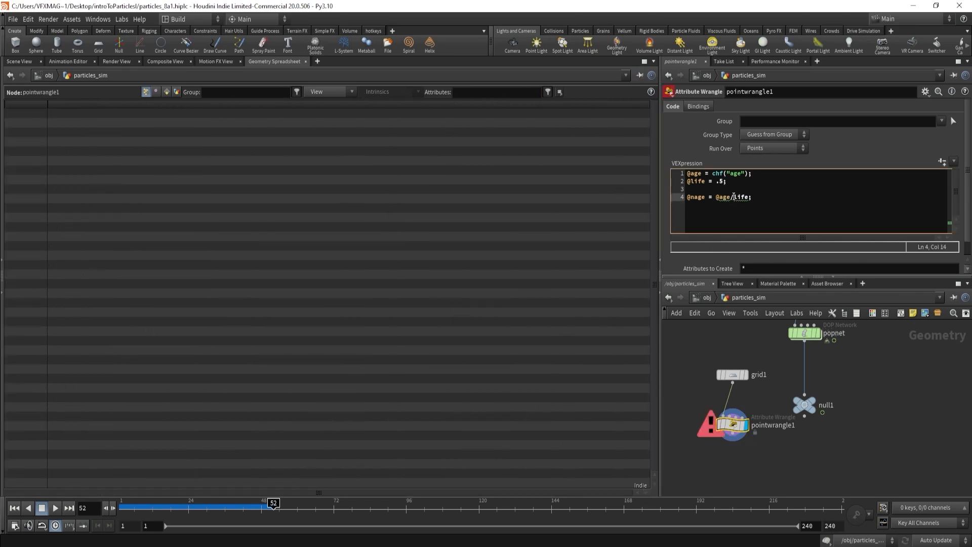
{"action": "type", "text": "@"}
{"action": "left_click_drag", "start_coordinate": [699, 404], "coordinate": [732, 428]}
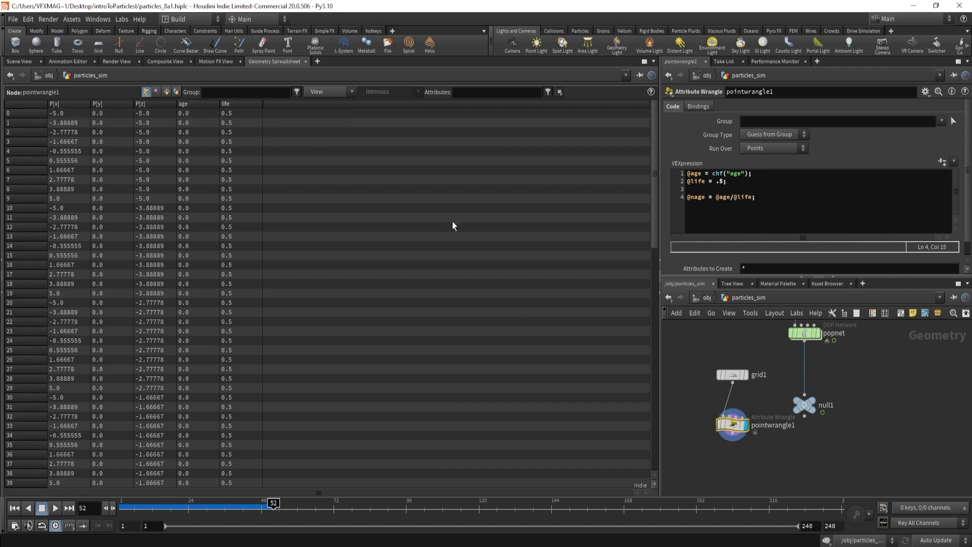
Rename the computed attribute in the wrangle code to Nage and then to xyz.
{"action": "left_click", "coordinate": [693, 198]}
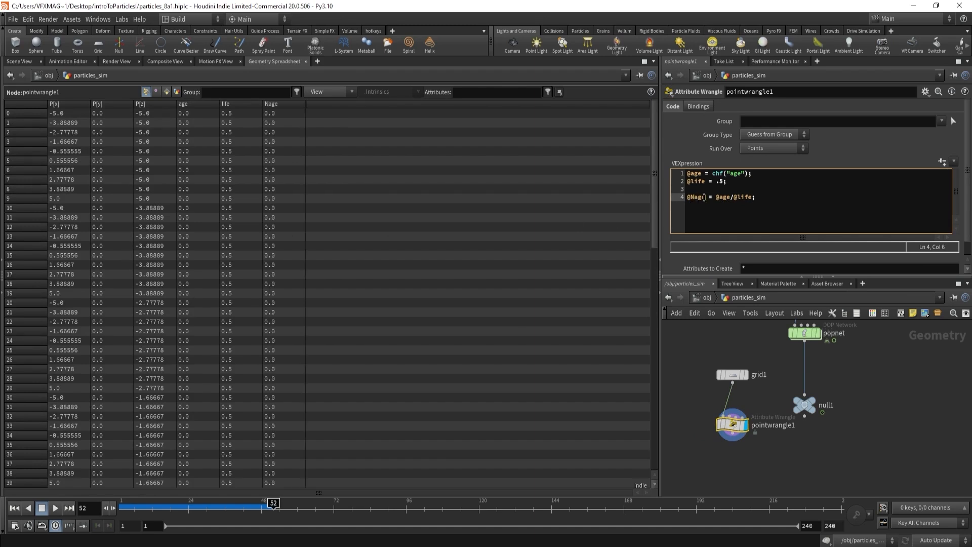
{"action": "double_click", "coordinate": [694, 197]}
{"action": "type", "text": "xyz"}
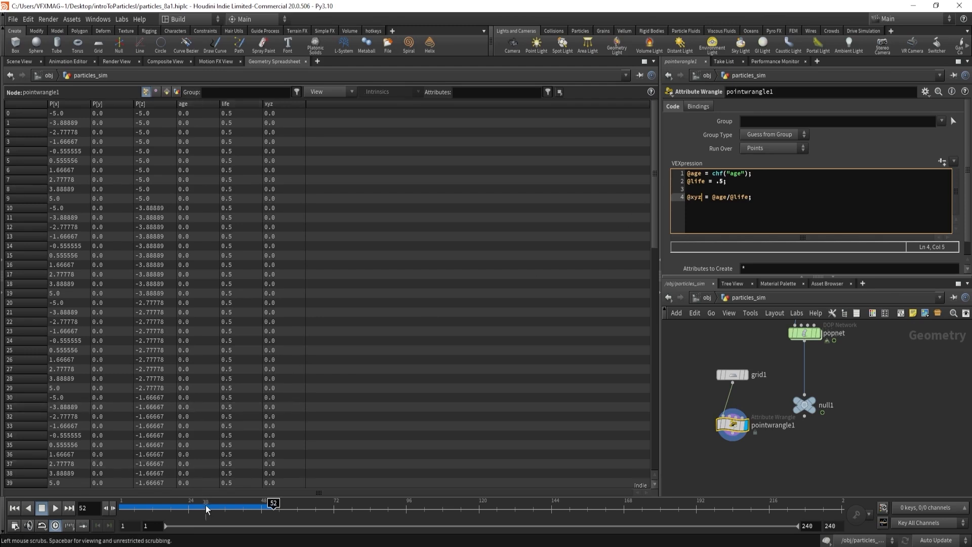
Go to frame 1 and create the Age parameter on pointwrangle1 from its chf("age") reference.
{"action": "left_click_drag", "start_coordinate": [205, 507], "coordinate": [121, 506]}
{"action": "left_click_drag", "start_coordinate": [968, 143], "coordinate": [967, 172]}
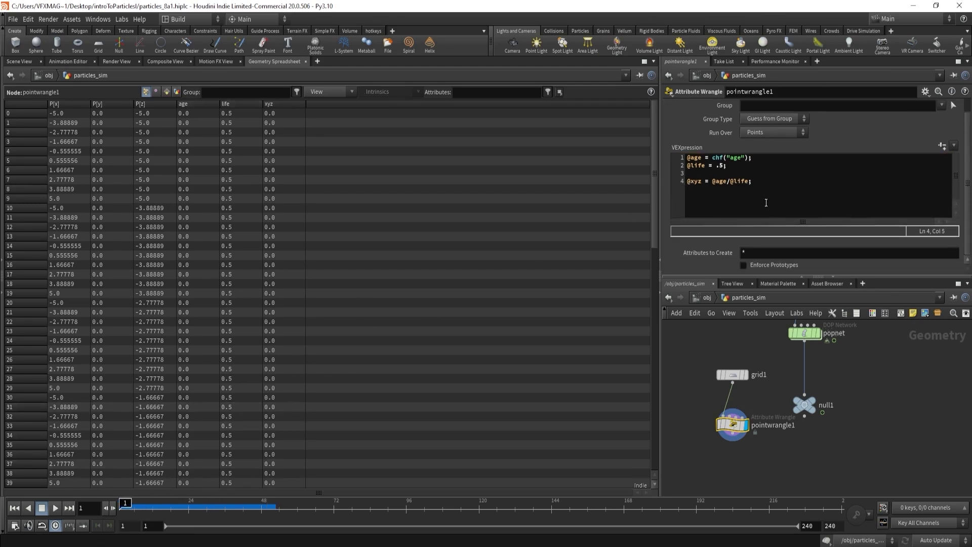
{"action": "left_click", "coordinate": [942, 146]}
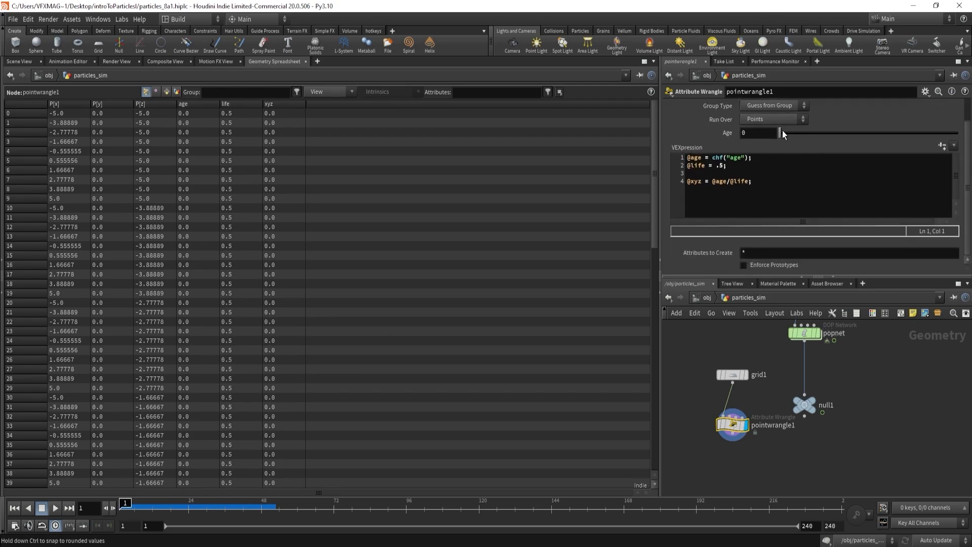
Try Age values of 0.422, .5 and 0.934 on pointwrangle1 and compare the age, life and xyz columns.
{"action": "left_click_drag", "start_coordinate": [783, 133], "coordinate": [854, 135]}
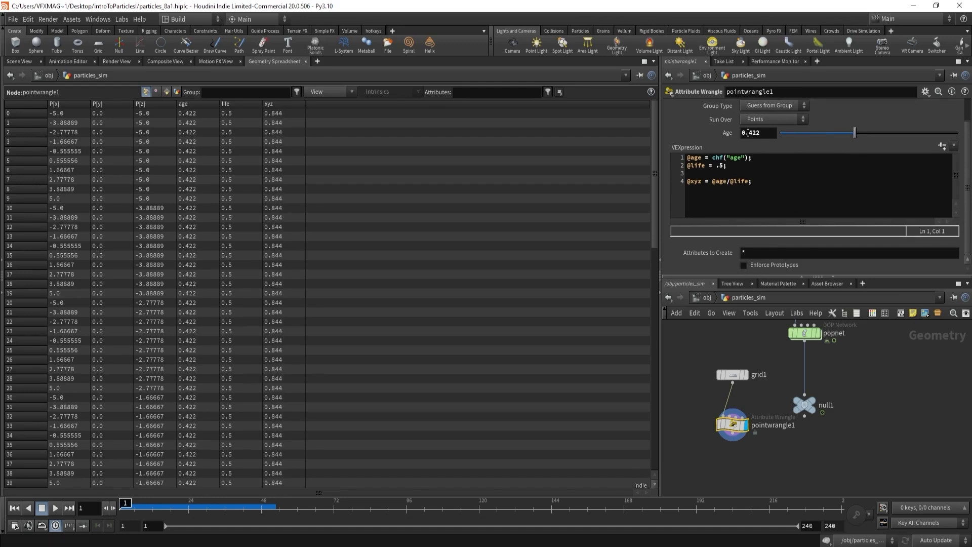
{"action": "double_click", "coordinate": [753, 132]}
{"action": "type", "text": ".5"}
{"action": "key", "text": "Return"}
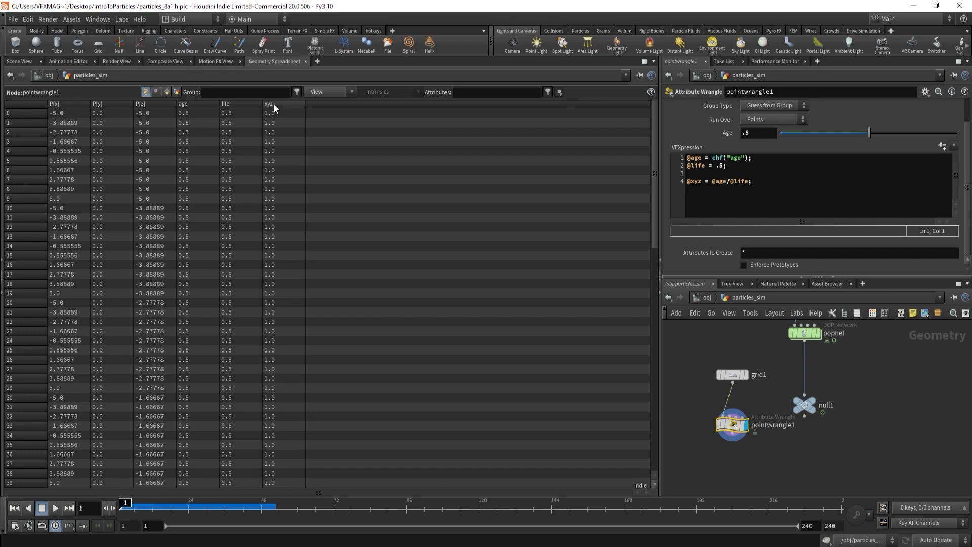
{"action": "left_click_drag", "start_coordinate": [816, 134], "coordinate": [946, 149]}
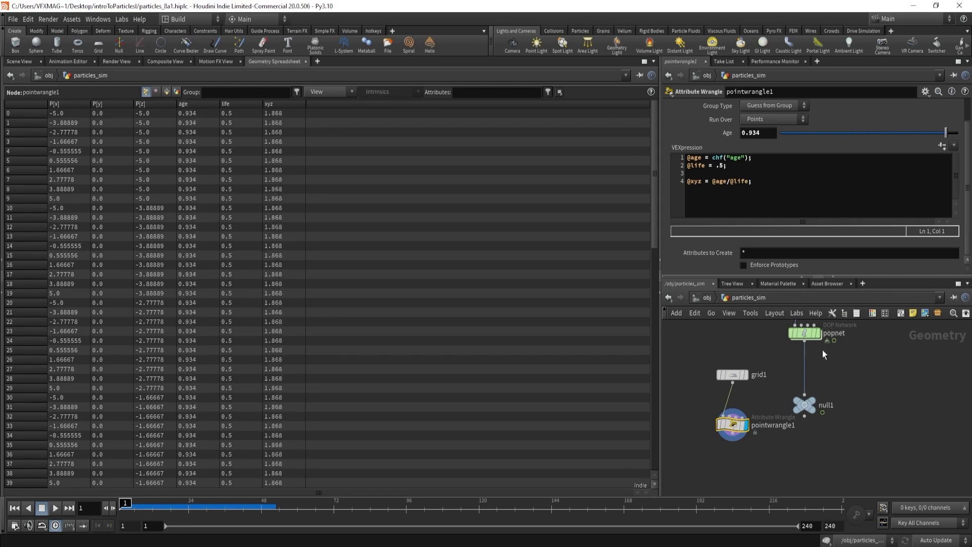
Go inside popnet and confirm .5 as the Life Expectancy of the trail node.
{"action": "double_click", "coordinate": [812, 336]}
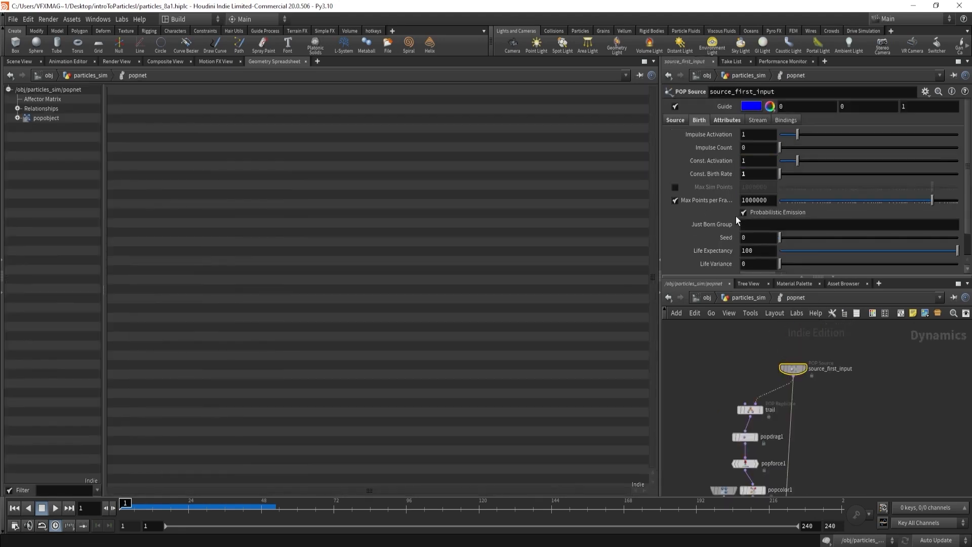
{"action": "left_click", "coordinate": [750, 409]}
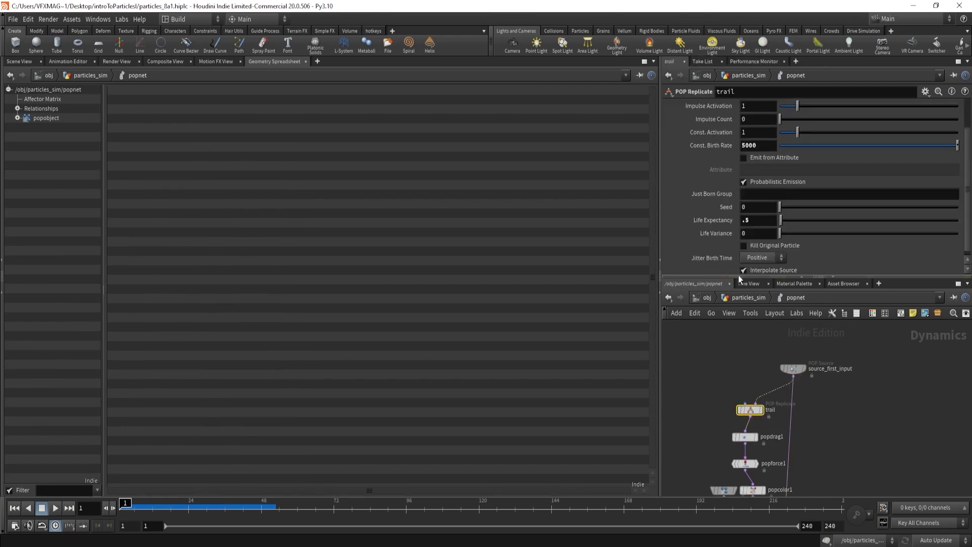
{"action": "left_click", "coordinate": [758, 219]}
{"action": "type", "text": ".5"}
Switch to the scene view, display null1 in particles_sim and delete grid1 and pointwrangle1.
{"action": "left_click", "coordinate": [23, 61]}
{"action": "scroll", "coordinate": [710, 409], "scroll_direction": "down", "scroll_amount": 3}
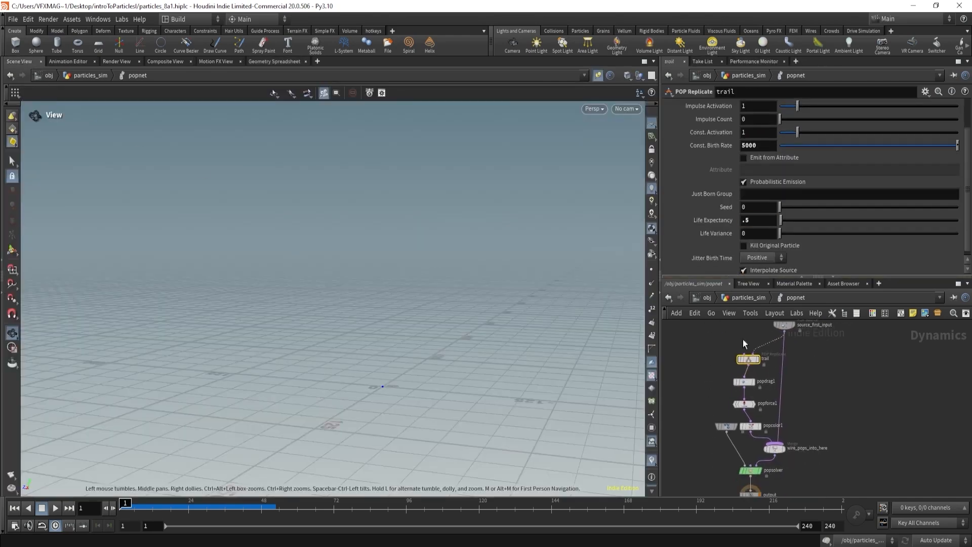
{"action": "left_click", "coordinate": [749, 301]}
{"action": "left_click", "coordinate": [805, 405]}
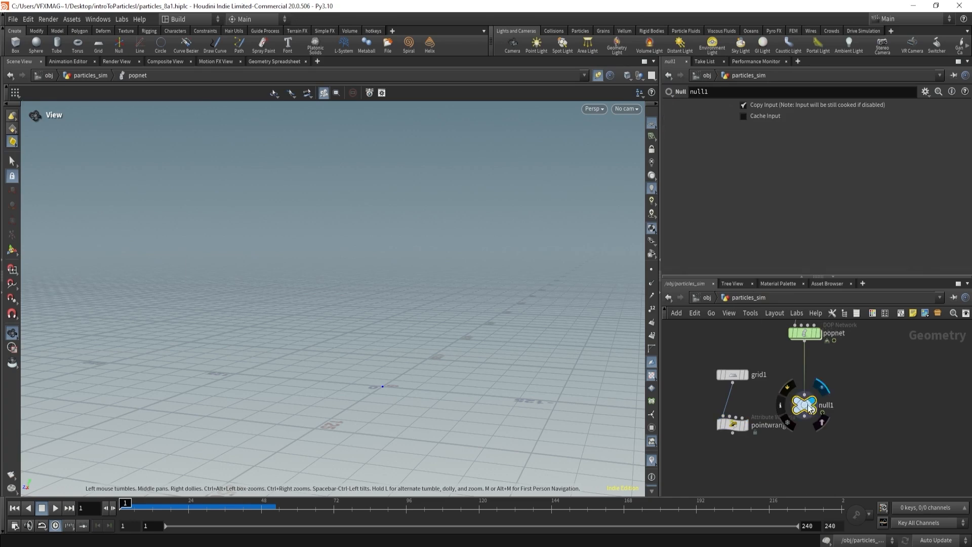
{"action": "left_click_drag", "start_coordinate": [710, 359], "coordinate": [760, 454]}
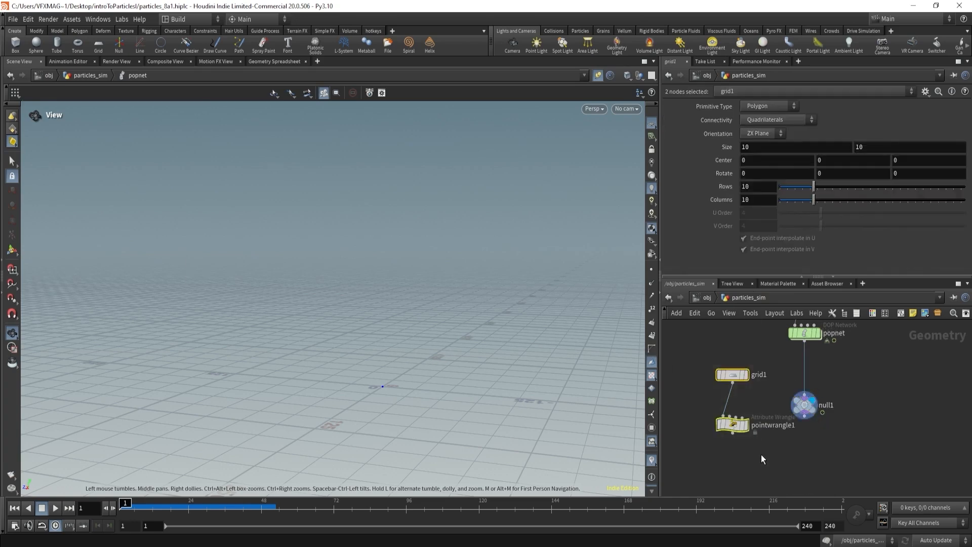
{"action": "key", "text": "Delete"}
Examine popnet's popobject Geometry data and null1's particle attributes at frame 30 in the Geometry Spreadsheet.
{"action": "left_click", "coordinate": [815, 333]}
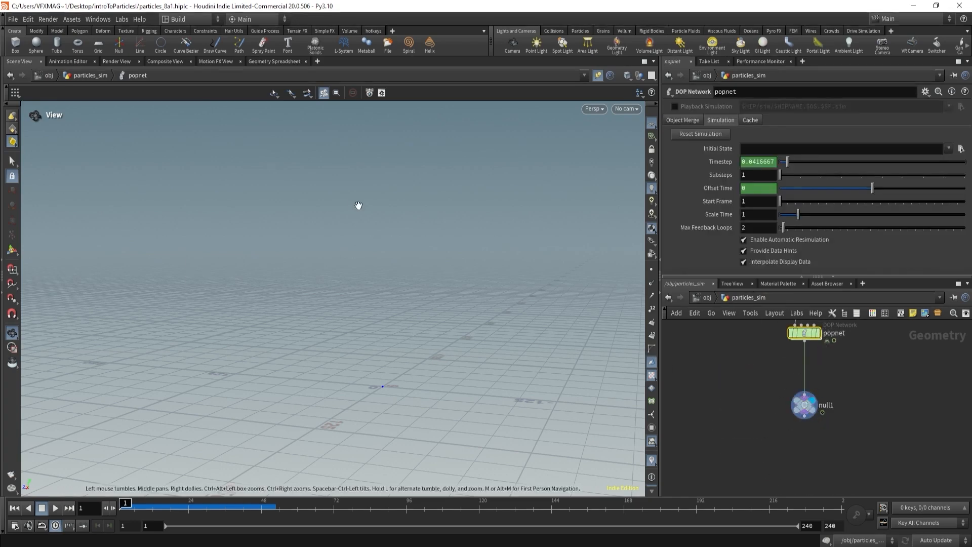
{"action": "left_click", "coordinate": [268, 61]}
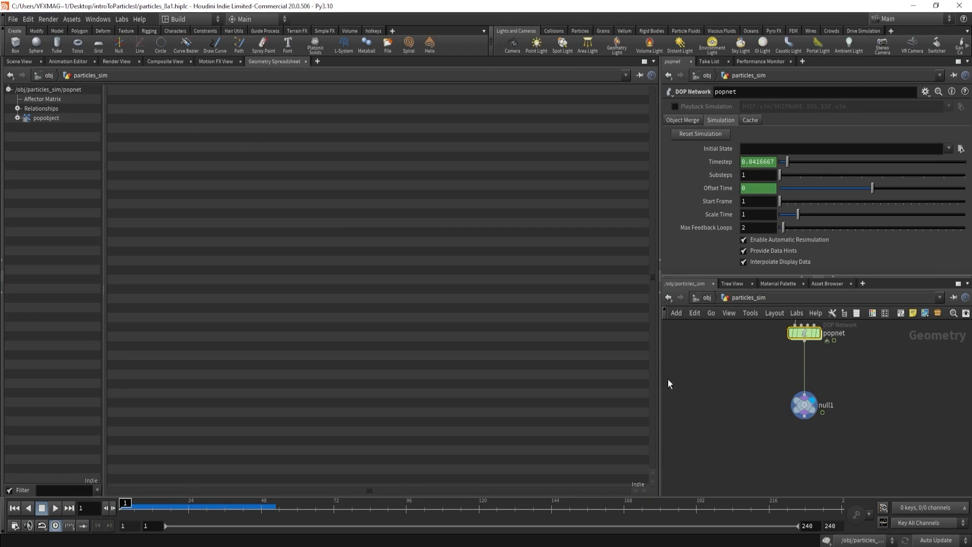
{"action": "left_click_drag", "start_coordinate": [746, 386], "coordinate": [784, 394]}
{"action": "left_click_drag", "start_coordinate": [758, 337], "coordinate": [845, 332]}
{"action": "left_click", "coordinate": [18, 117]}
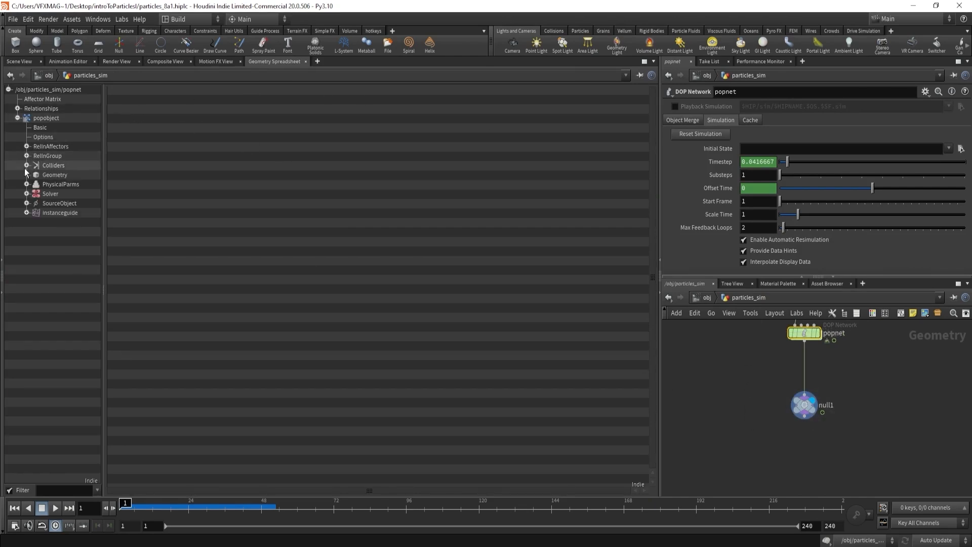
{"action": "left_click", "coordinate": [27, 174]}
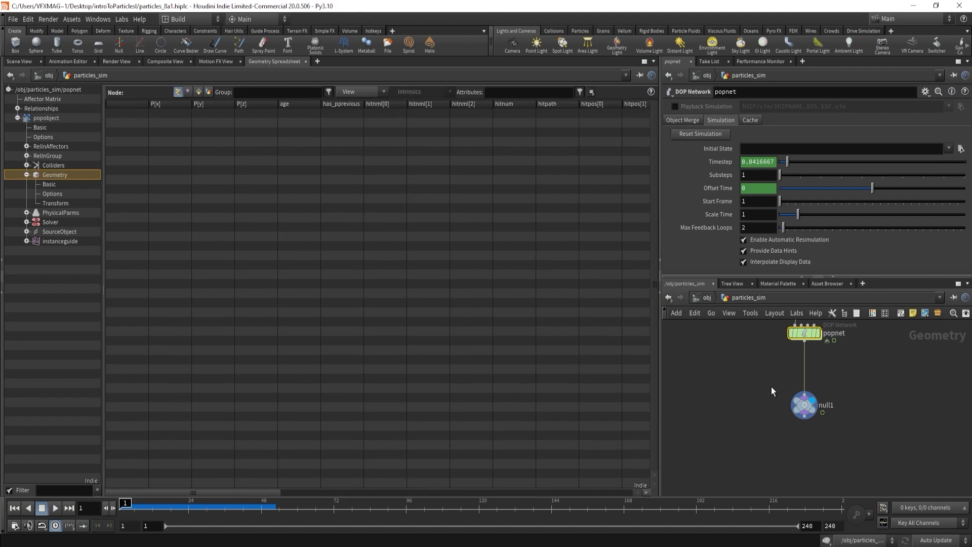
{"action": "left_click_drag", "start_coordinate": [711, 391], "coordinate": [926, 457]}
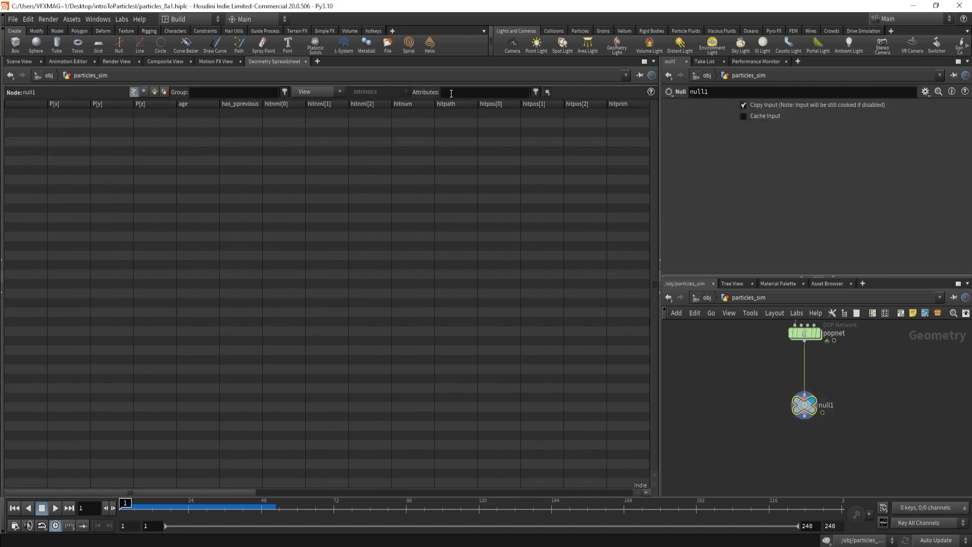
{"action": "left_click_drag", "start_coordinate": [174, 502], "coordinate": [68, 492]}
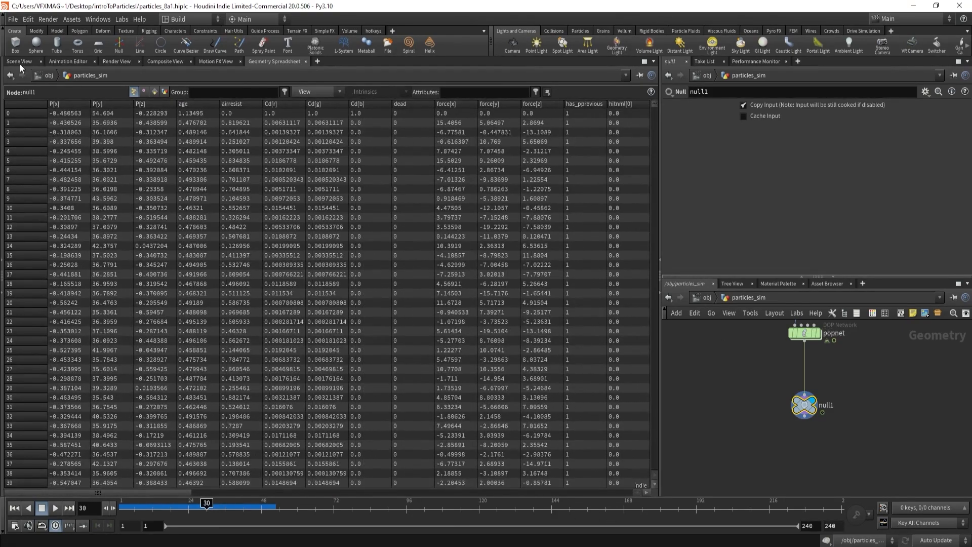
Scrub the particle trails to frame 71 in the scene view and view the popsolver settings inside popnet.
{"action": "left_click", "coordinate": [19, 62]}
{"action": "double_click", "coordinate": [805, 333]}
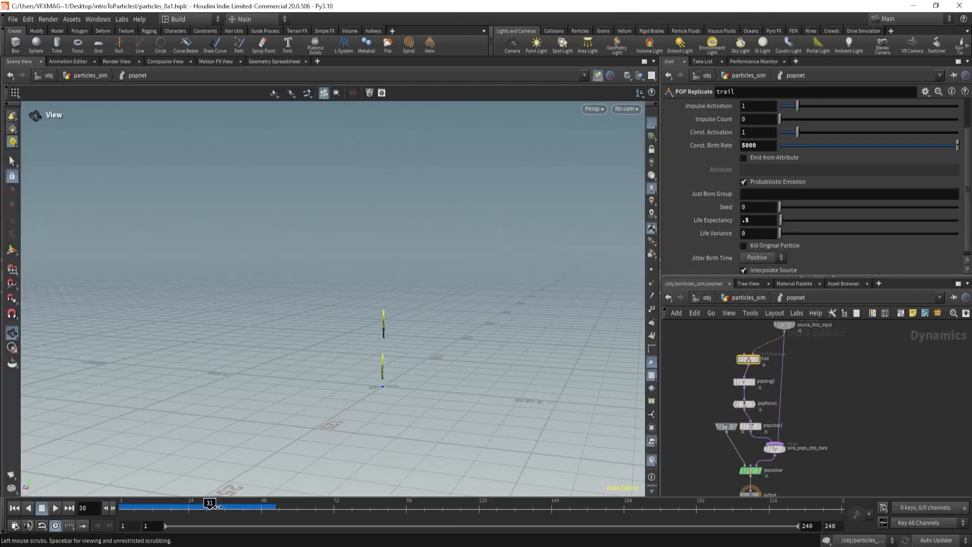
{"action": "left_click_drag", "start_coordinate": [217, 506], "coordinate": [331, 507]}
{"action": "left_click", "coordinate": [750, 470]}
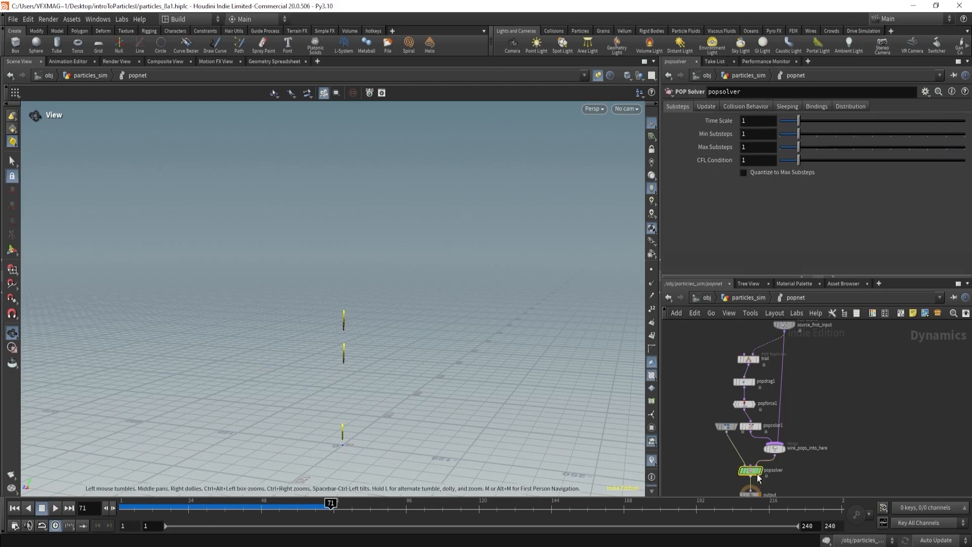
{"action": "left_click", "coordinate": [743, 298]}
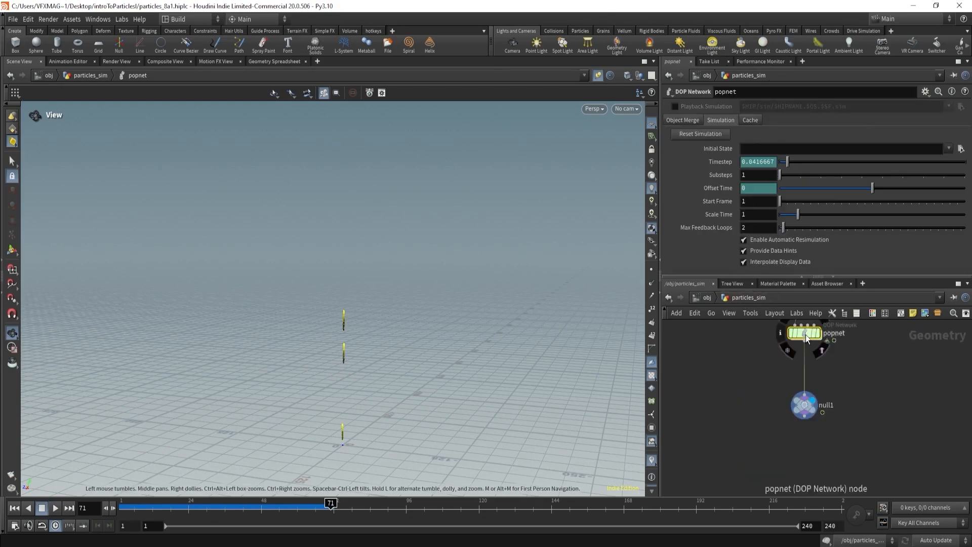
{"action": "key", "text": "i"}
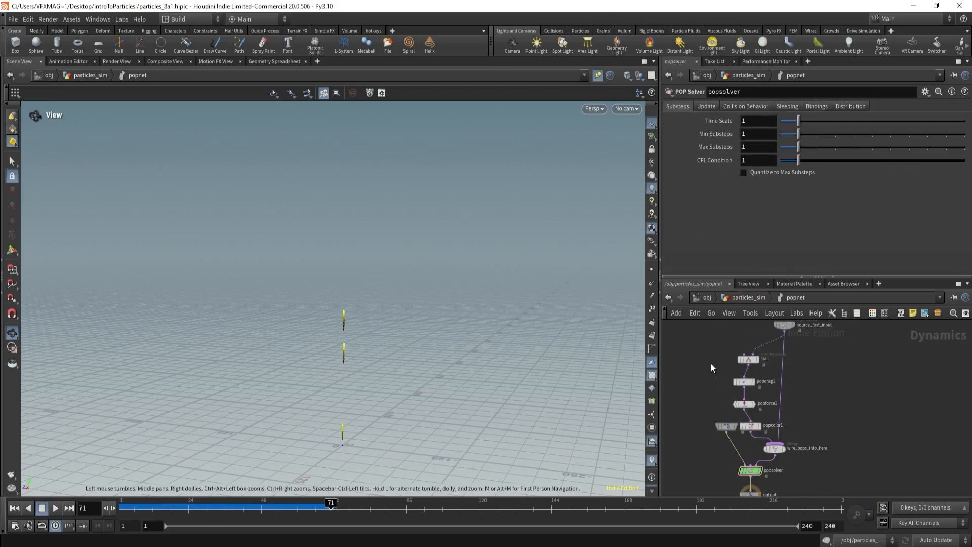
Review the Attributes settings of source_first_input and scrub through the trail animation.
{"action": "key", "text": "l"}
{"action": "left_click_drag", "start_coordinate": [802, 441], "coordinate": [784, 372]}
{"action": "scroll", "coordinate": [825, 414], "scroll_direction": "down", "scroll_amount": 1}
{"action": "left_click", "coordinate": [726, 120]}
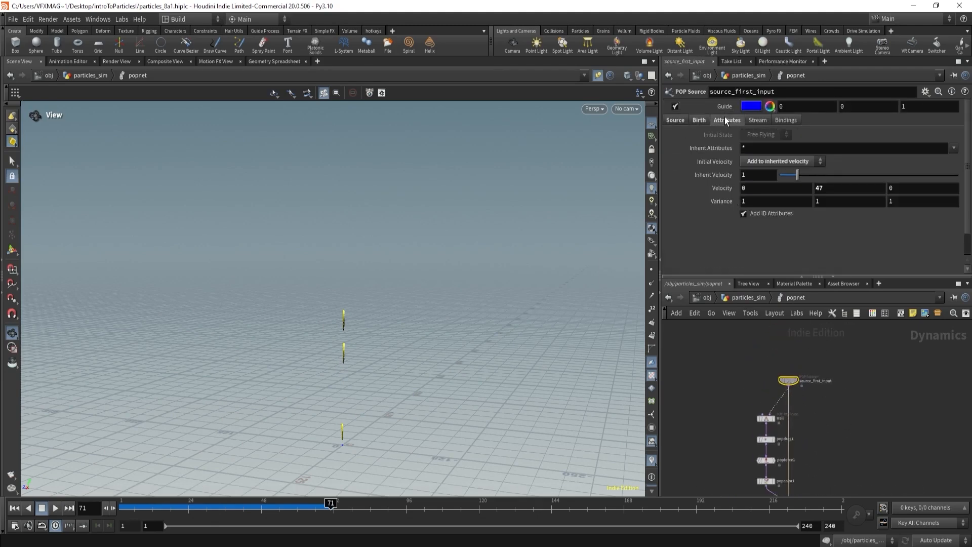
{"action": "scroll", "coordinate": [364, 274], "scroll_direction": "down", "scroll_amount": 6}
{"action": "left_click_drag", "start_coordinate": [202, 505], "coordinate": [555, 489]}
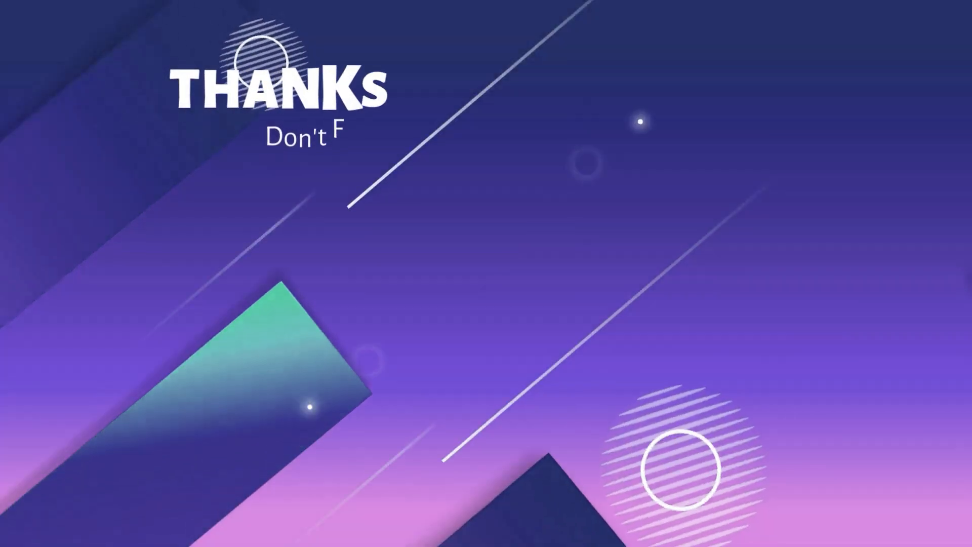